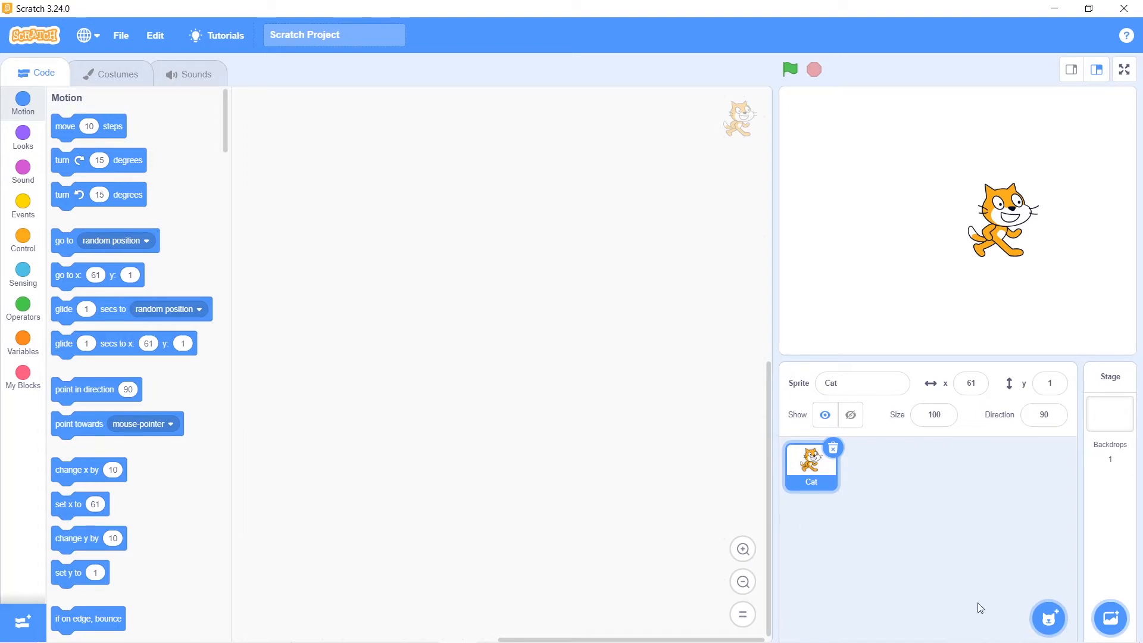
Browse the built-in sprite library and return to the project without choosing a sprite
{"action": "left_click", "coordinate": [1046, 619]}
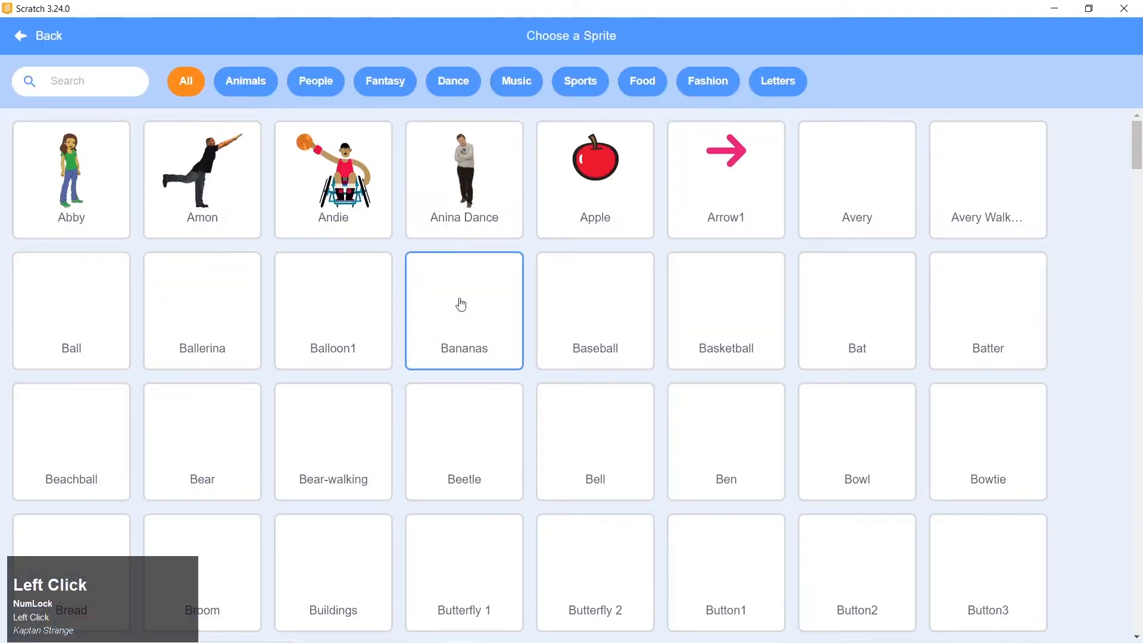
{"action": "scroll", "coordinate": [709, 357], "scroll_direction": "down", "scroll_amount": 15}
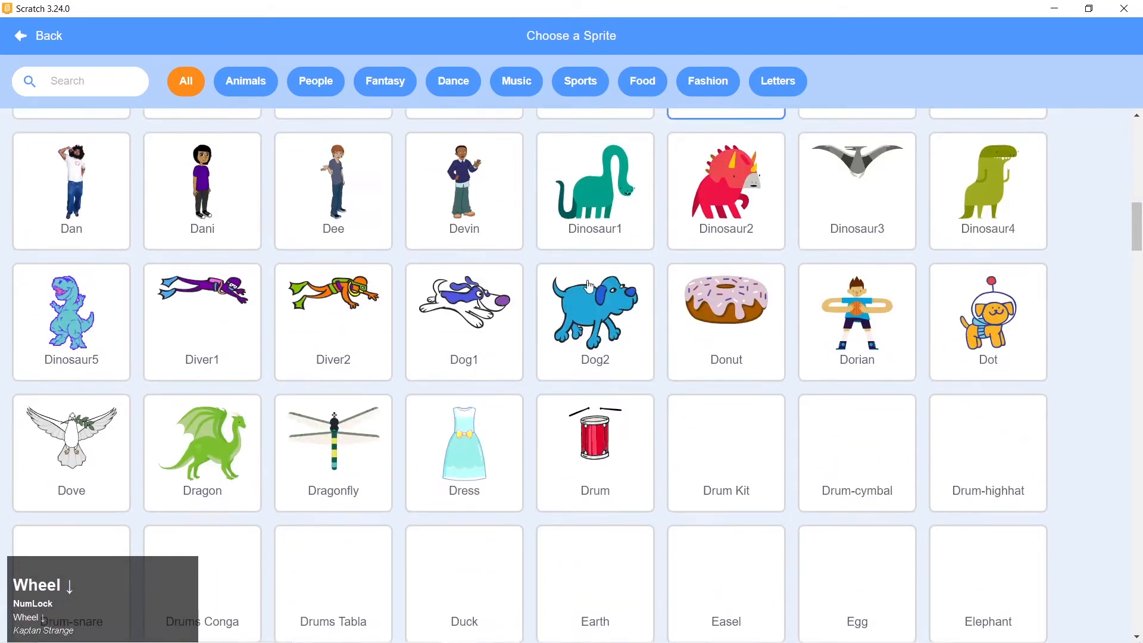
{"action": "scroll", "coordinate": [590, 287], "scroll_direction": "down", "scroll_amount": 2}
{"action": "left_click", "coordinate": [12, 35]}
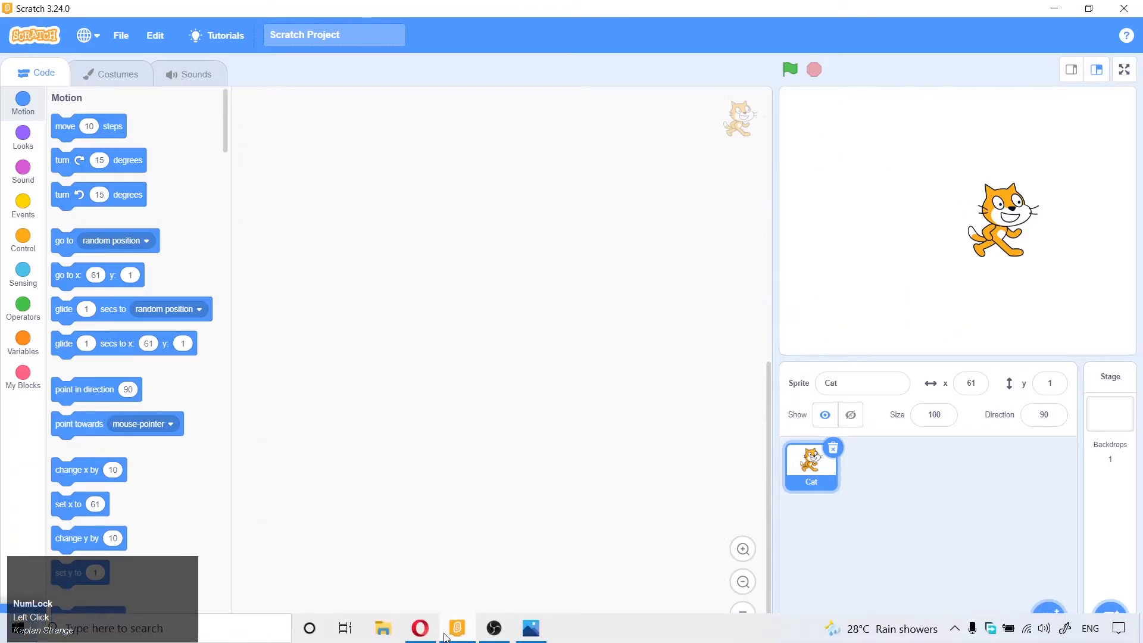
Switch to Opera to view the cartoon robot face image results, and return to Scratch
{"action": "left_click", "coordinate": [420, 630]}
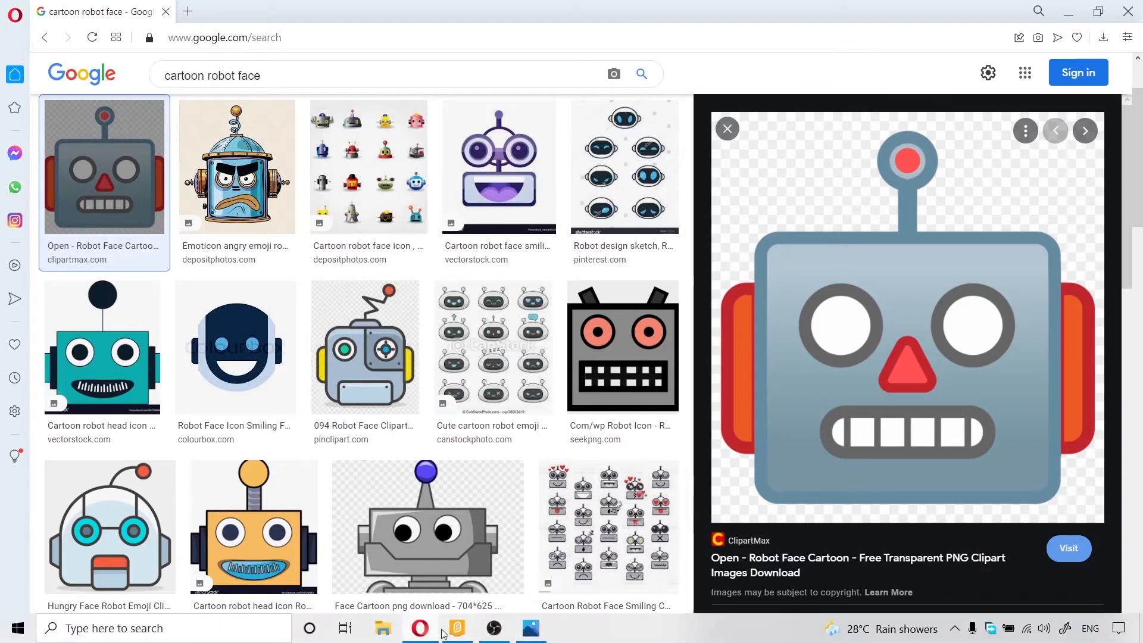
{"action": "left_click", "coordinate": [458, 634]}
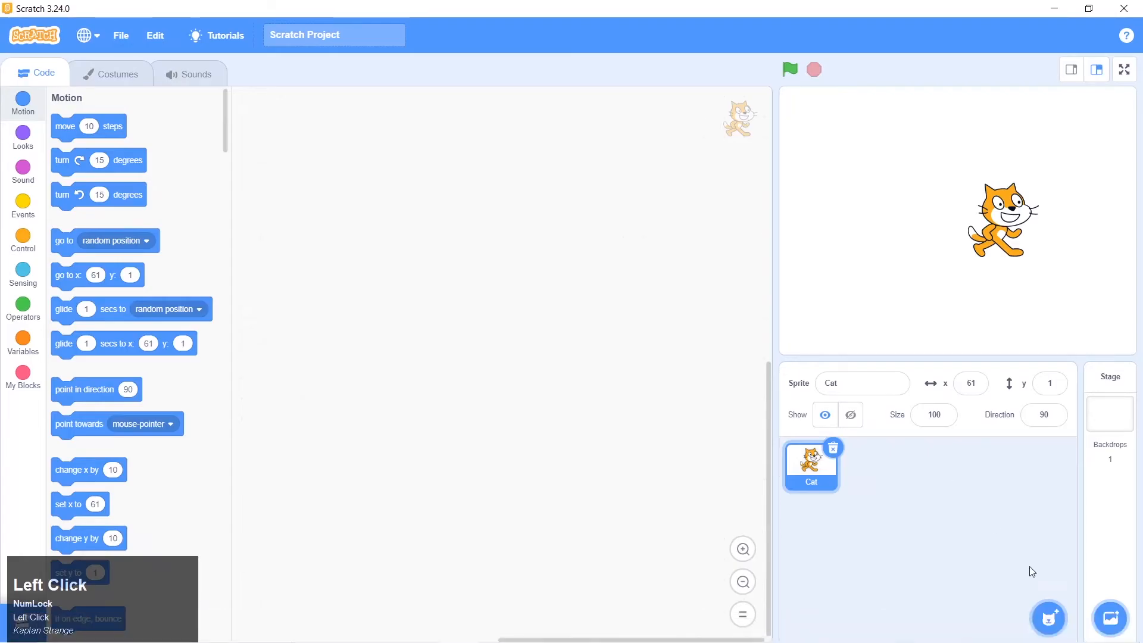
Create a new sprite with the Paint option and delete the Cat sprite
{"action": "mouse_move", "coordinate": [1046, 618]}
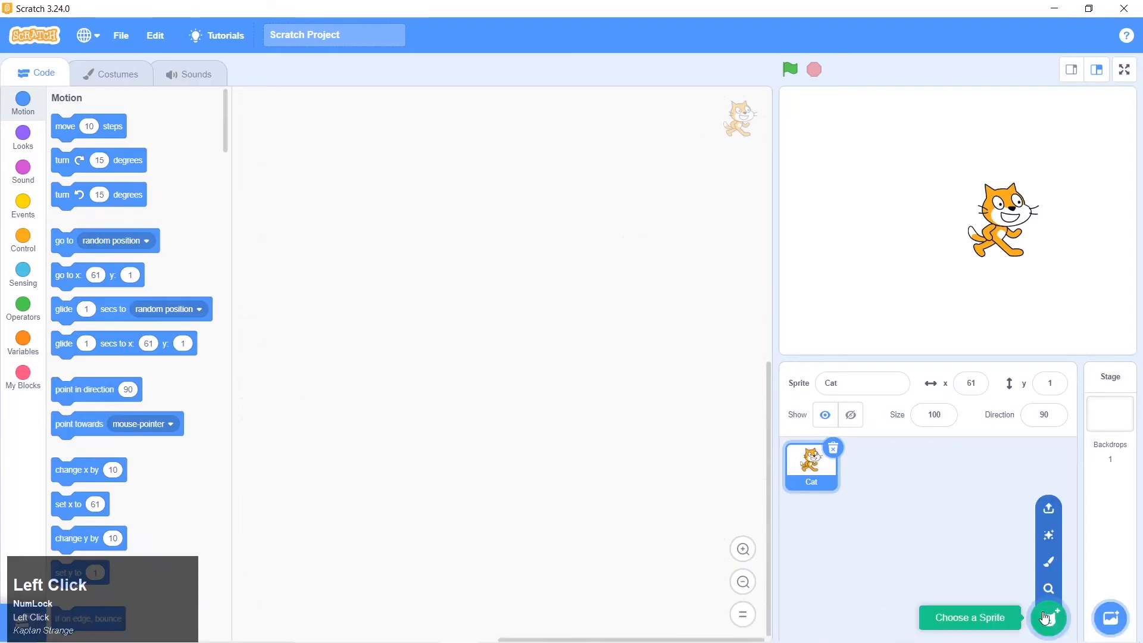
{"action": "left_click", "coordinate": [1047, 570]}
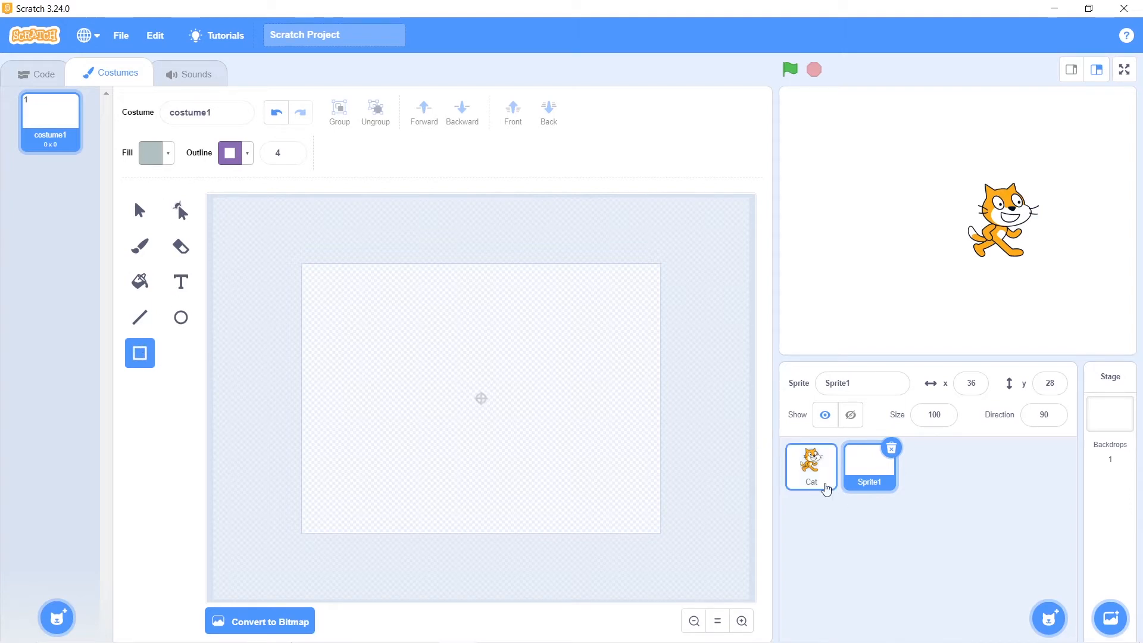
{"action": "left_click", "coordinate": [808, 481]}
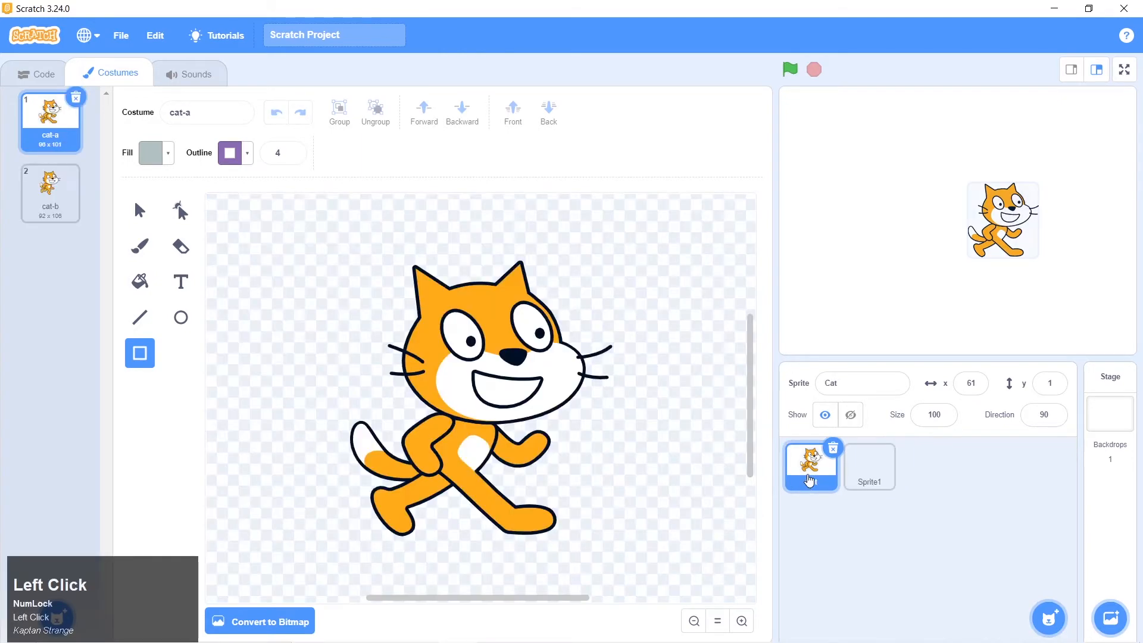
{"action": "left_click", "coordinate": [833, 451]}
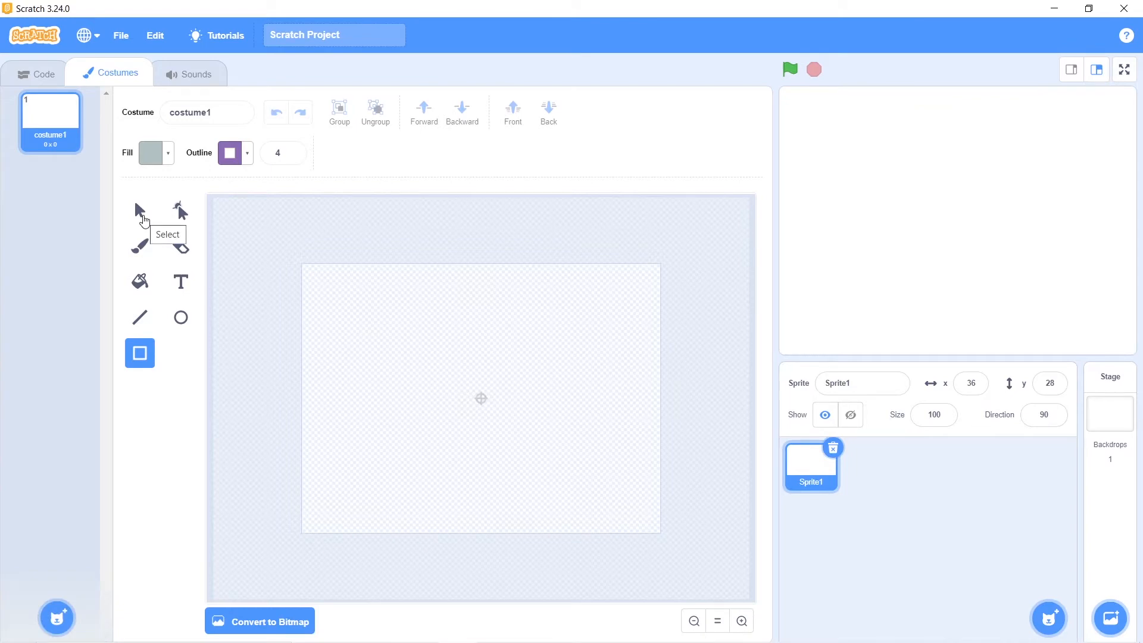
Switch to the Photos window and examine the robot face reference picture robot 1.png
{"action": "left_click", "coordinate": [142, 216]}
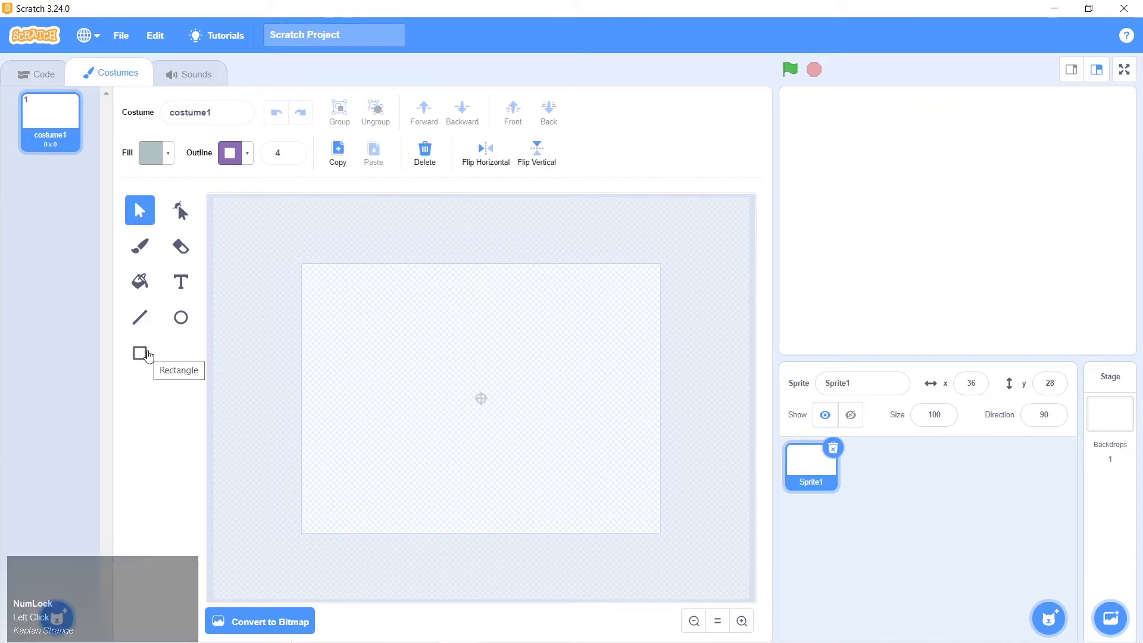
{"action": "key", "text": "alt+Tab"}
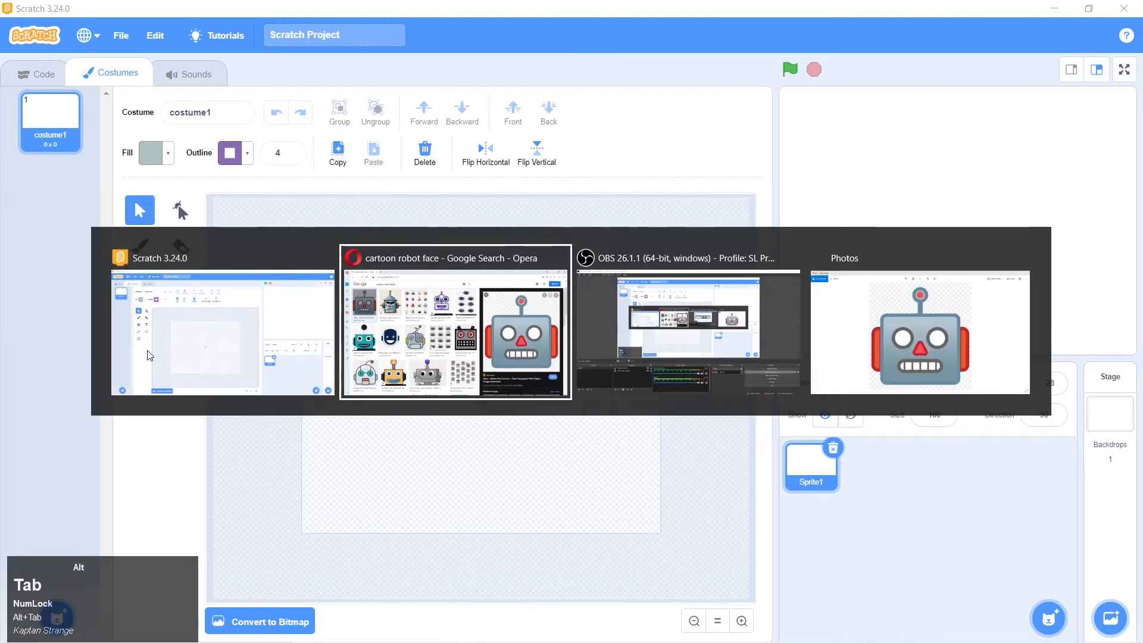
{"action": "key", "text": "Tab"}
{"action": "key", "text": "Tab"}
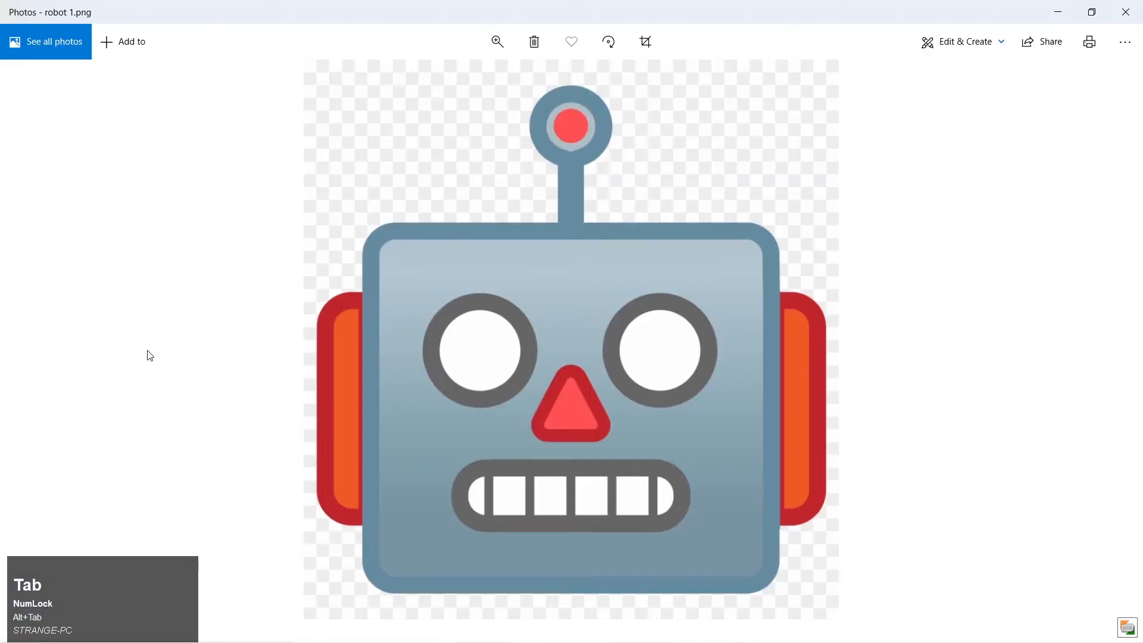
Return to Scratch and draw a rectangle about 222 x 163 around the middle of the canvas, then deselect it
{"action": "left_click", "coordinate": [143, 354]}
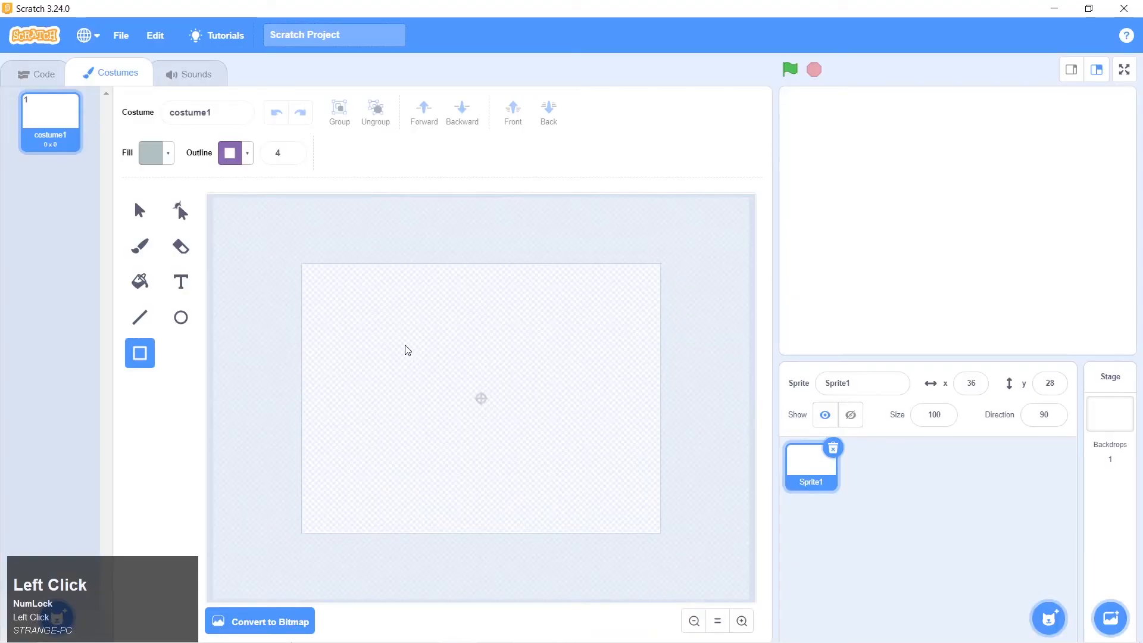
{"action": "left_click_drag", "start_coordinate": [405, 345], "coordinate": [570, 467]}
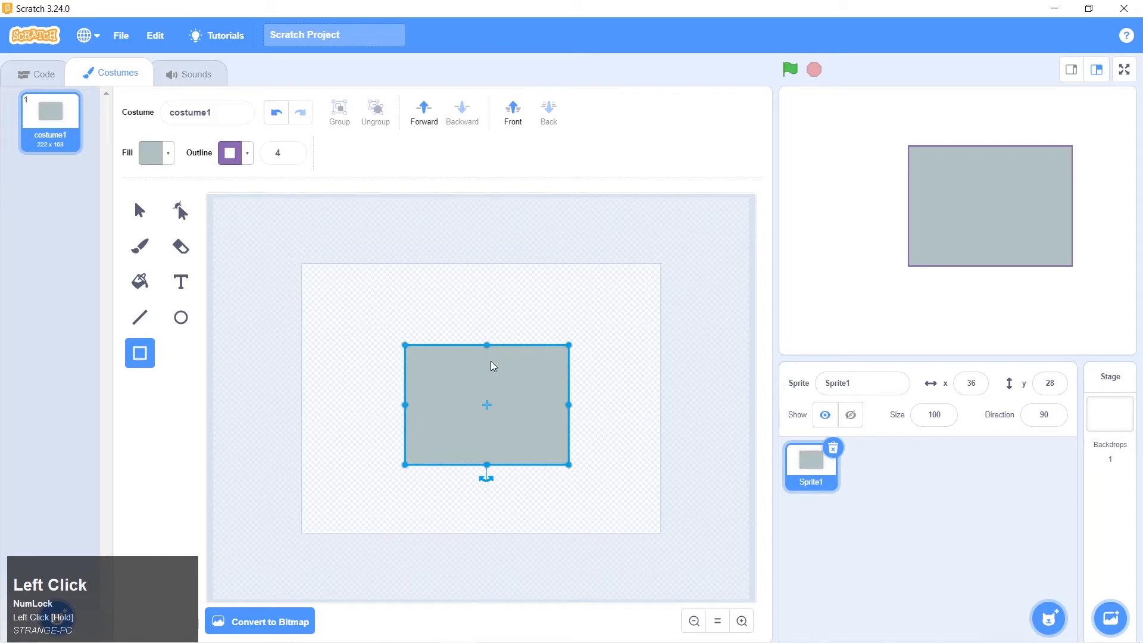
{"action": "left_click", "coordinate": [494, 414]}
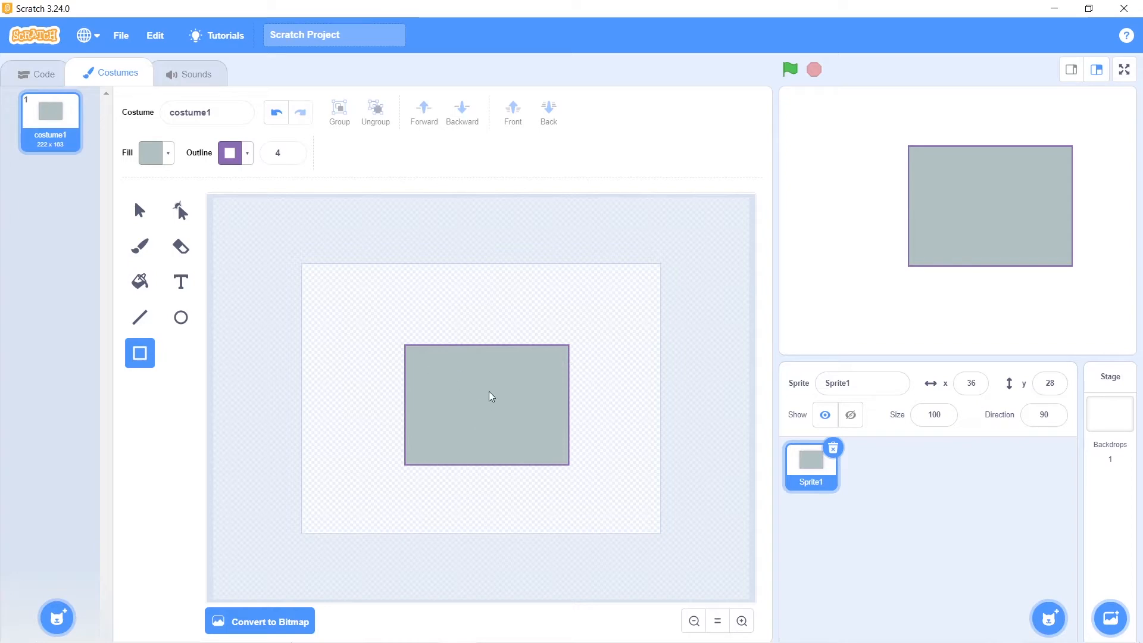
{"action": "left_click", "coordinate": [493, 411]}
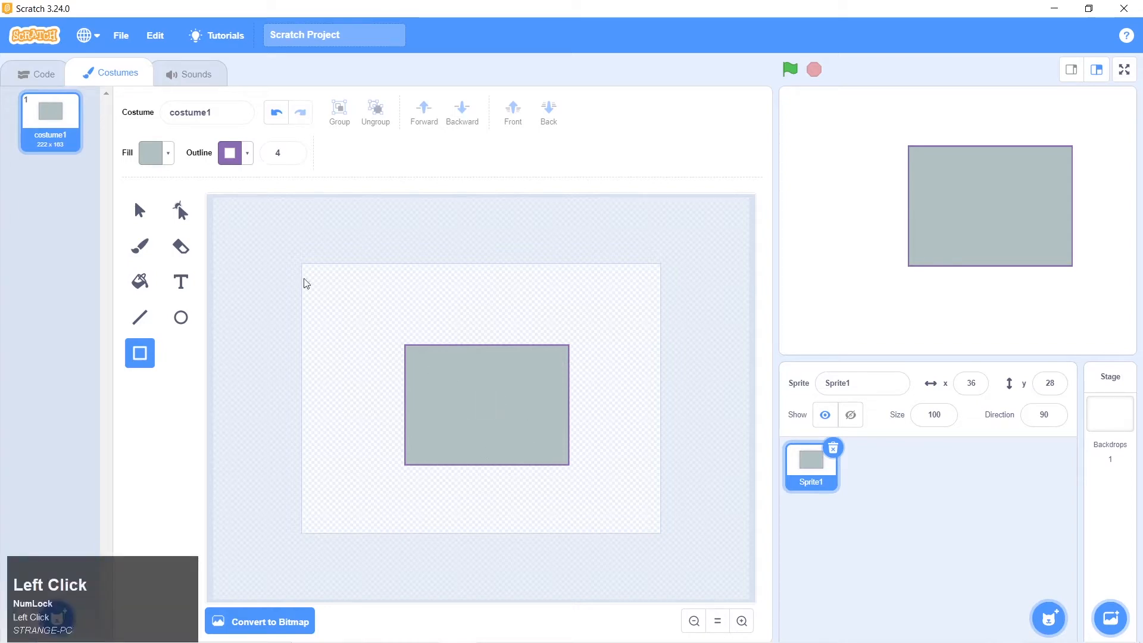
Select the rectangle and set its fill to a muted grey-blue with saturation 32 and brightness 73
{"action": "left_click", "coordinate": [144, 210]}
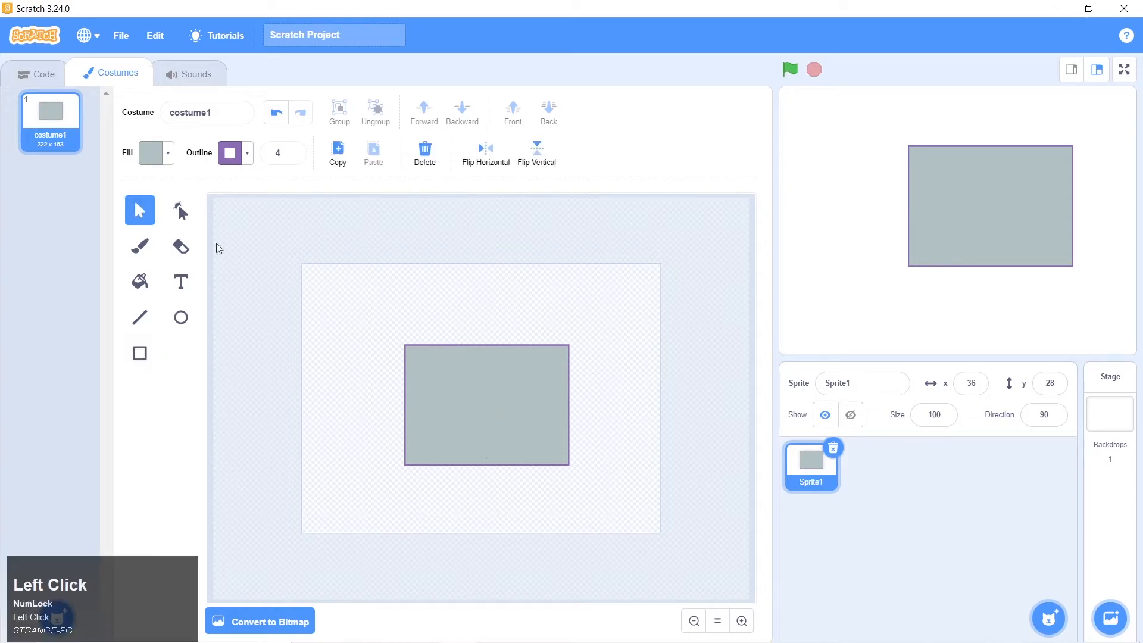
{"action": "left_click", "coordinate": [521, 441]}
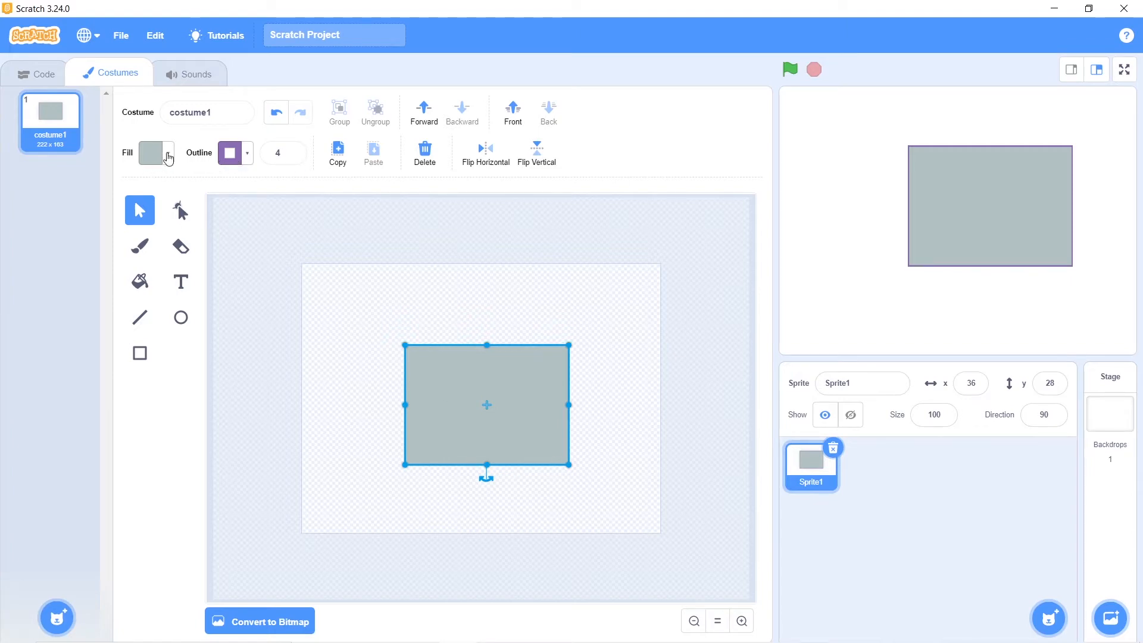
{"action": "left_click", "coordinate": [169, 159]}
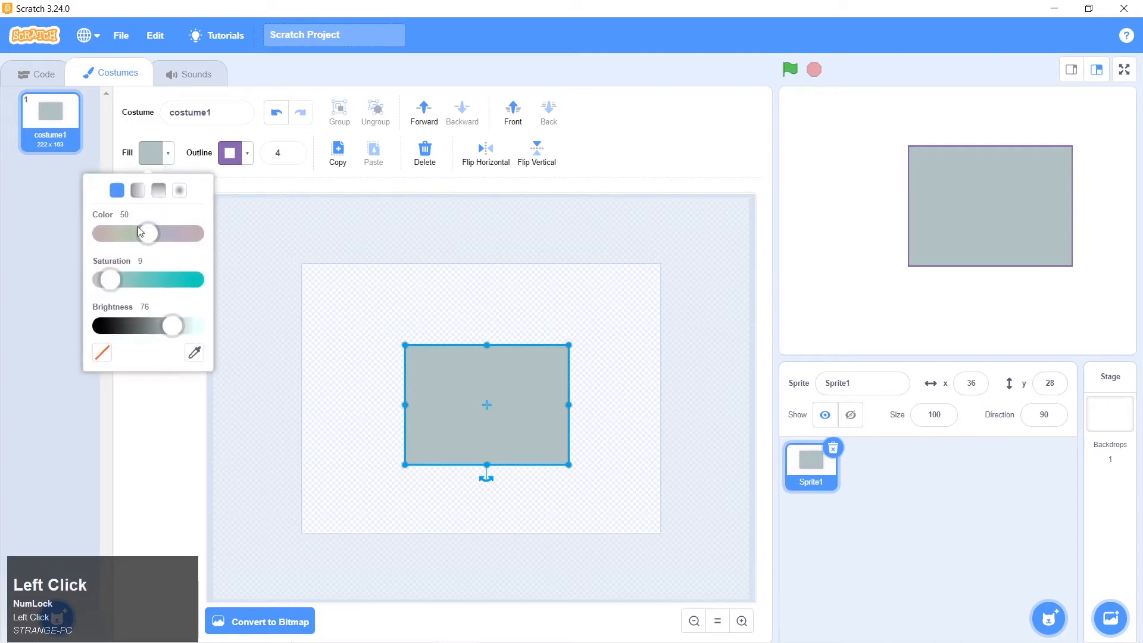
{"action": "left_click_drag", "start_coordinate": [149, 237], "coordinate": [131, 236]}
{"action": "left_click_drag", "start_coordinate": [110, 280], "coordinate": [164, 281]}
{"action": "left_click_drag", "start_coordinate": [172, 325], "coordinate": [146, 326]}
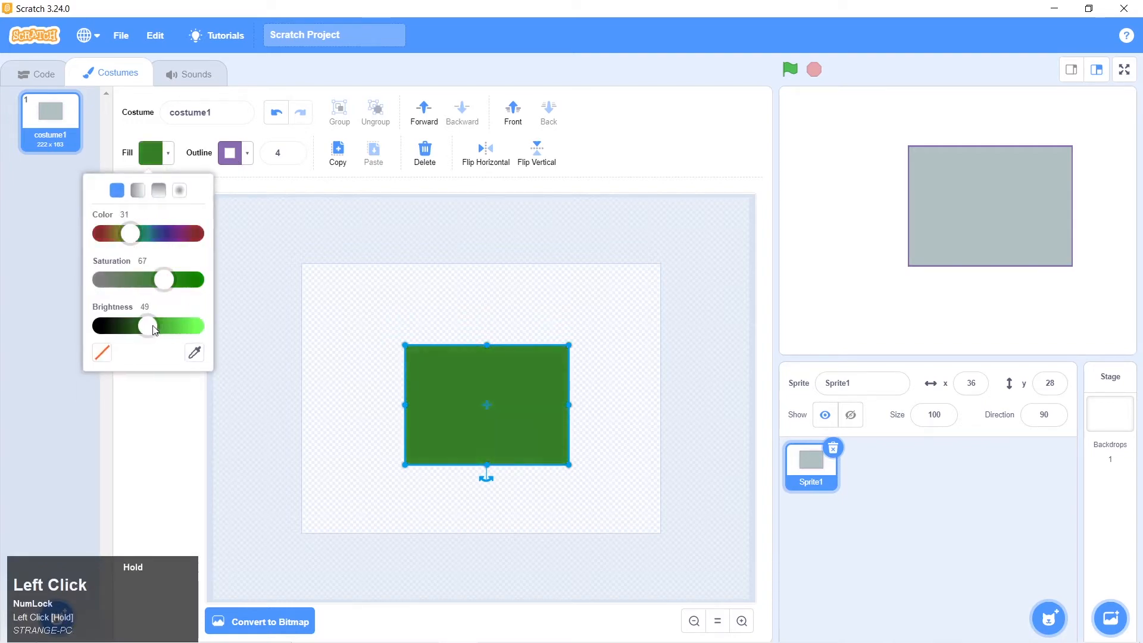
{"action": "left_click_drag", "start_coordinate": [139, 233], "coordinate": [161, 234]}
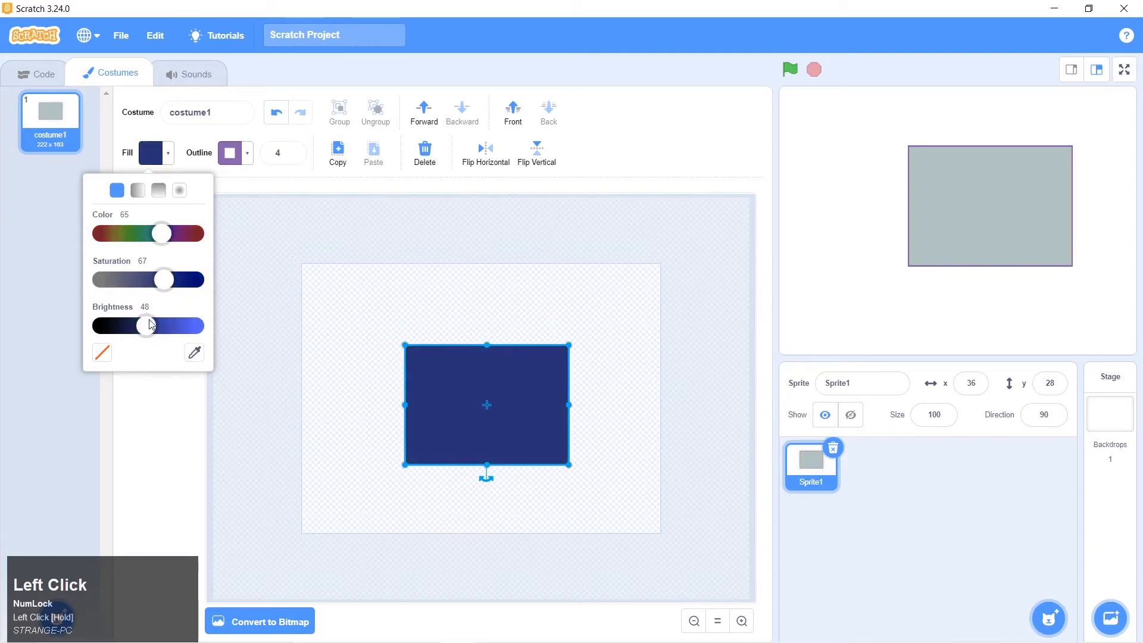
{"action": "left_click_drag", "start_coordinate": [148, 326], "coordinate": [172, 326]}
{"action": "left_click_drag", "start_coordinate": [168, 280], "coordinate": [132, 277]}
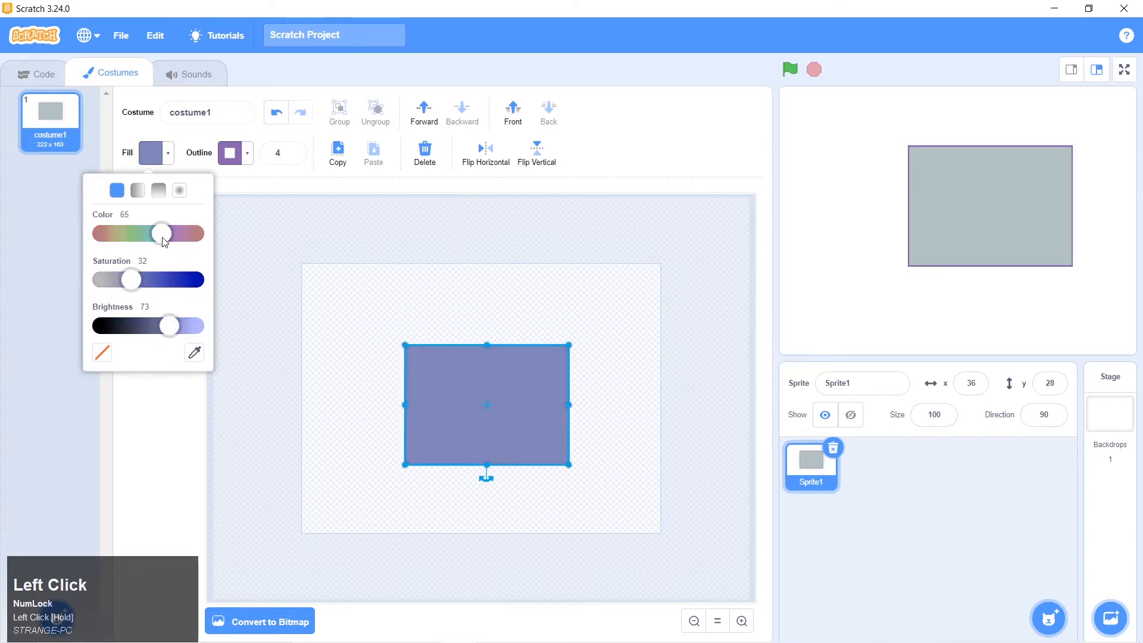
{"action": "left_click_drag", "start_coordinate": [162, 236], "coordinate": [197, 242]}
{"action": "left_click", "coordinate": [275, 231]}
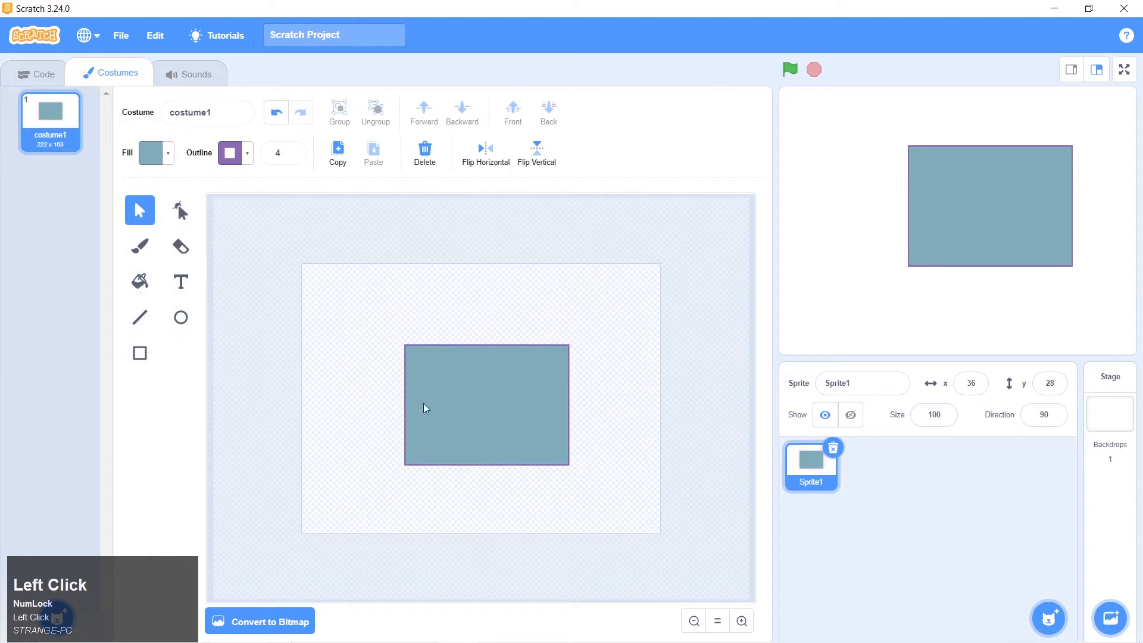
Try setting a purple outline with color 75, saturation 52 and brightness 75 while the rectangle is not selected
{"action": "left_click", "coordinate": [236, 158]}
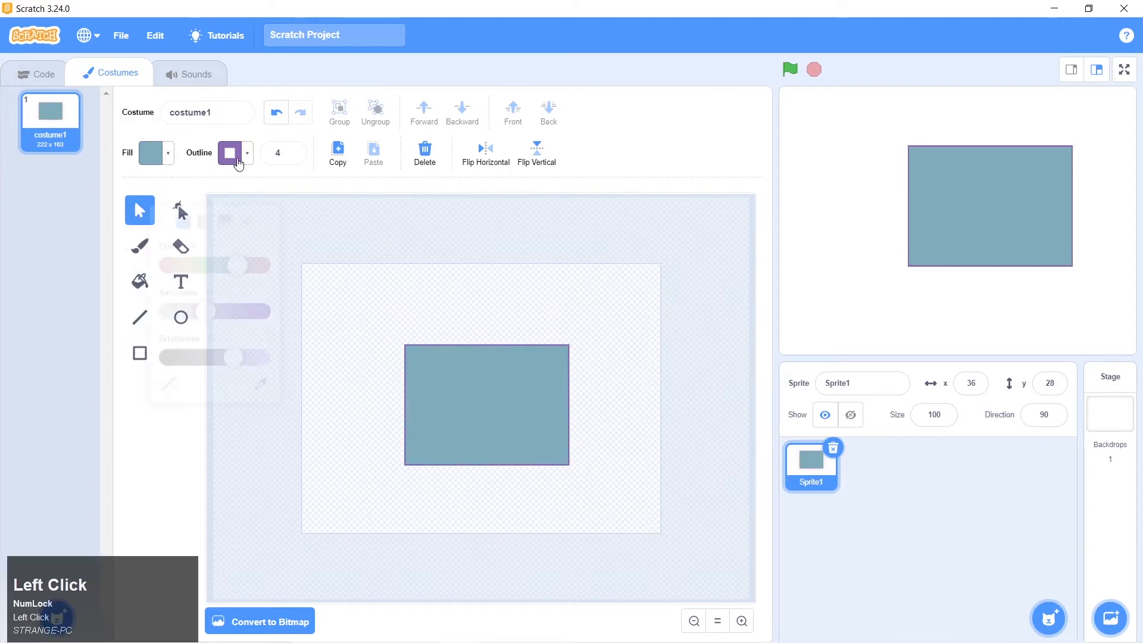
{"action": "left_click_drag", "start_coordinate": [217, 282], "coordinate": [248, 280]}
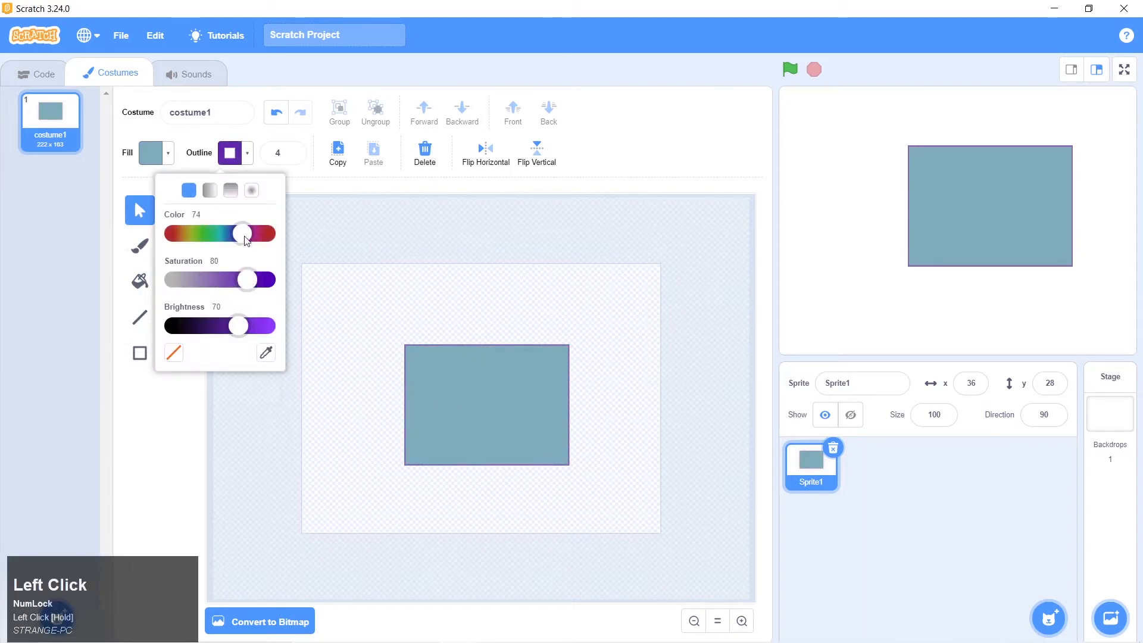
{"action": "left_click_drag", "start_coordinate": [247, 239], "coordinate": [203, 234]}
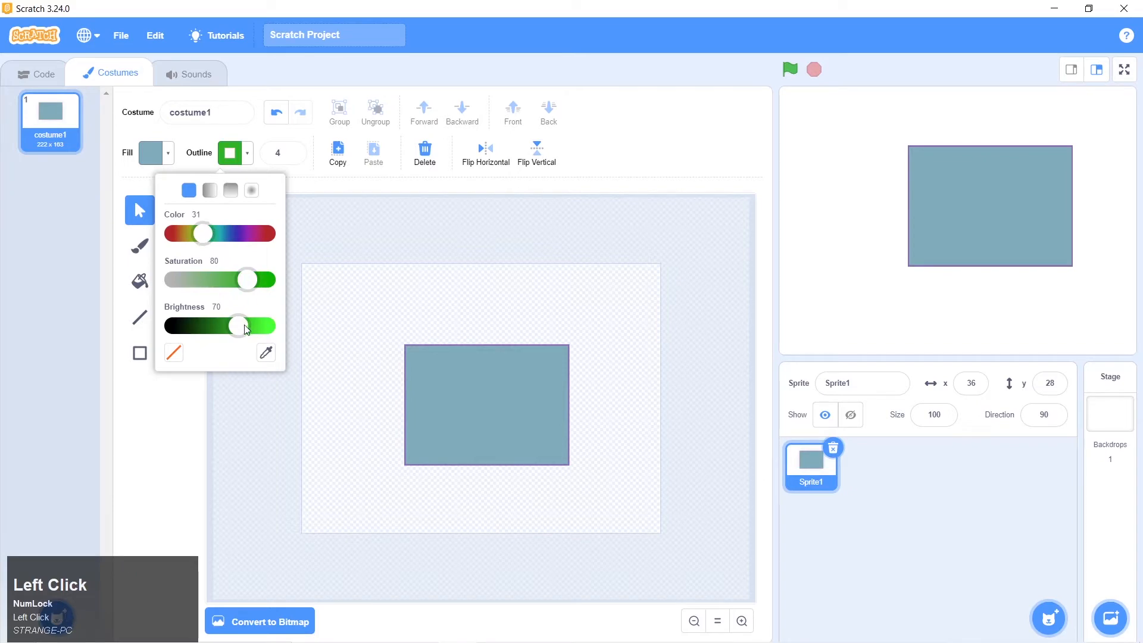
{"action": "mouse_move", "coordinate": [246, 329]}
{"action": "left_mouse_down"}
{"action": "mouse_move", "coordinate": [215, 330]}
{"action": "mouse_move", "coordinate": [247, 331]}
{"action": "left_mouse_up"}
{"action": "left_click_drag", "start_coordinate": [247, 281], "coordinate": [227, 283]}
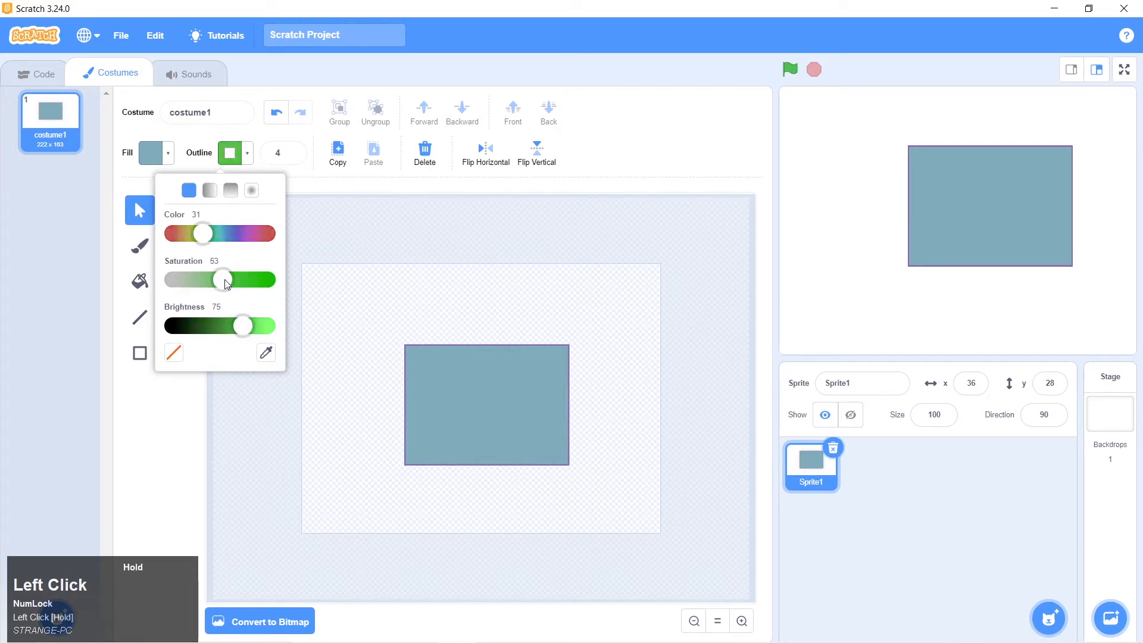
{"action": "left_click_drag", "start_coordinate": [203, 234], "coordinate": [243, 234]}
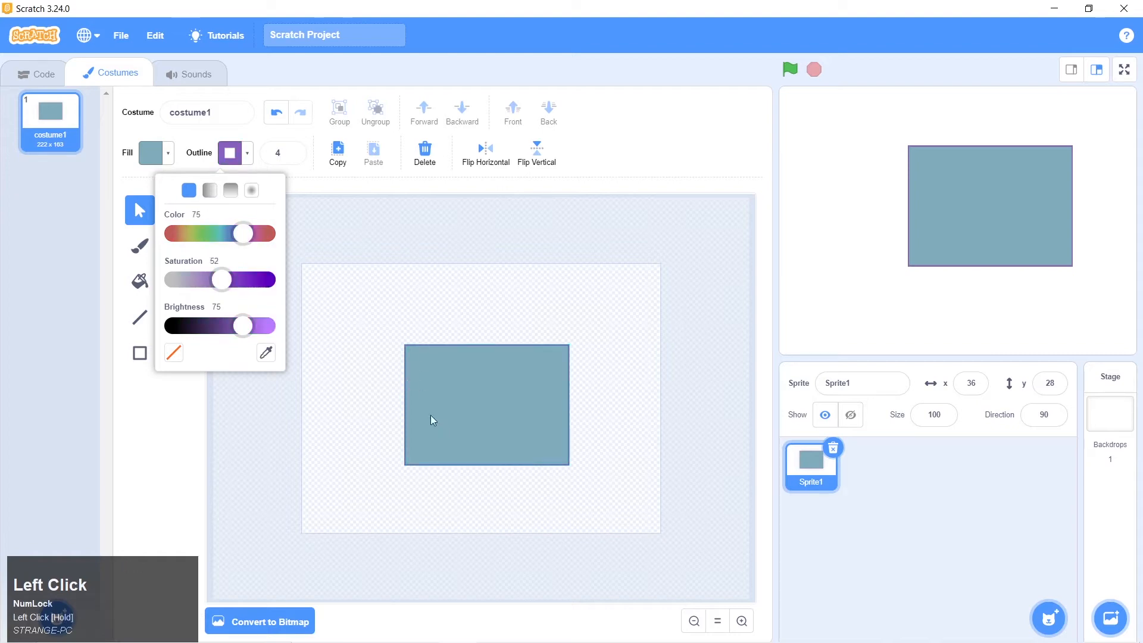
Select the rectangle and set its outline to dark green with color 39, saturation 63 and brightness 32
{"action": "left_click", "coordinate": [444, 387]}
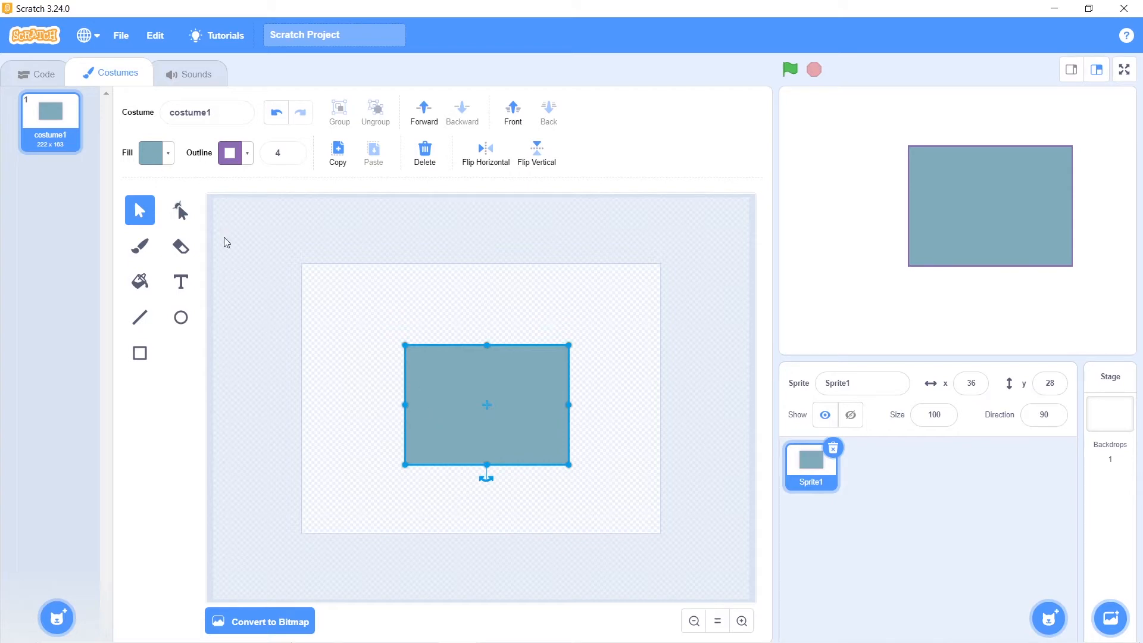
{"action": "left_click", "coordinate": [244, 164]}
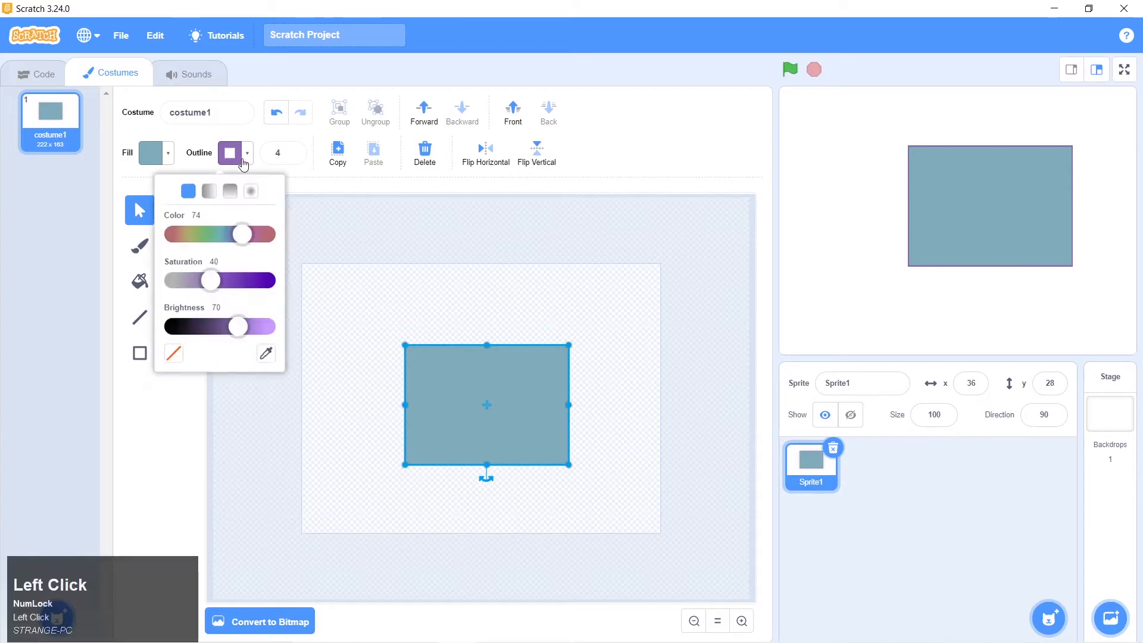
{"action": "left_click_drag", "start_coordinate": [244, 240], "coordinate": [211, 235]}
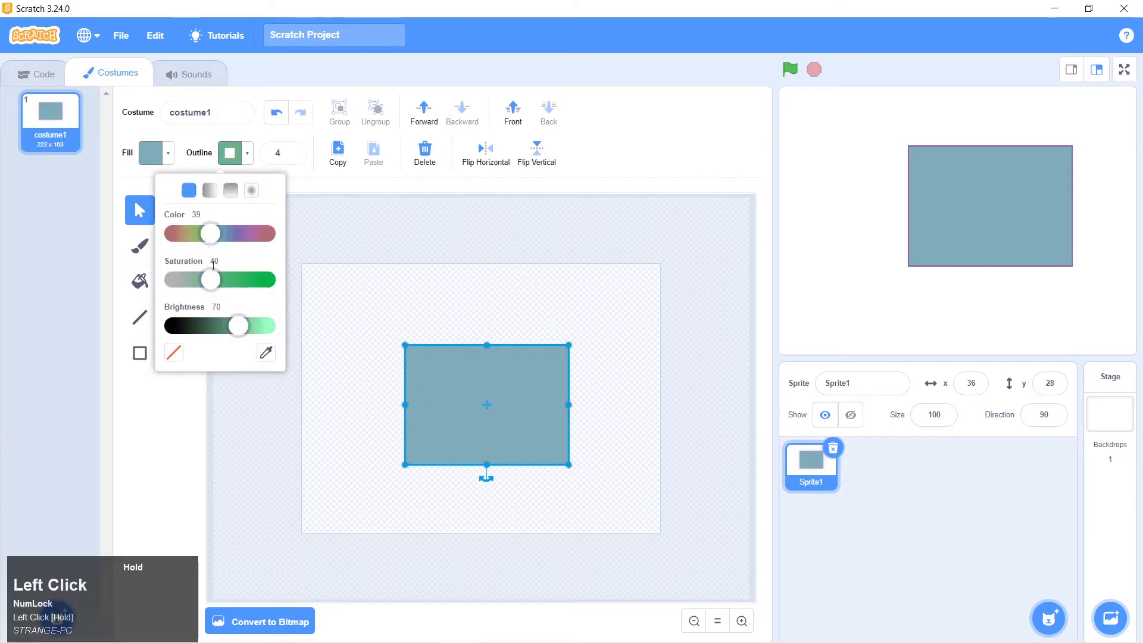
{"action": "left_click_drag", "start_coordinate": [215, 283], "coordinate": [204, 326]}
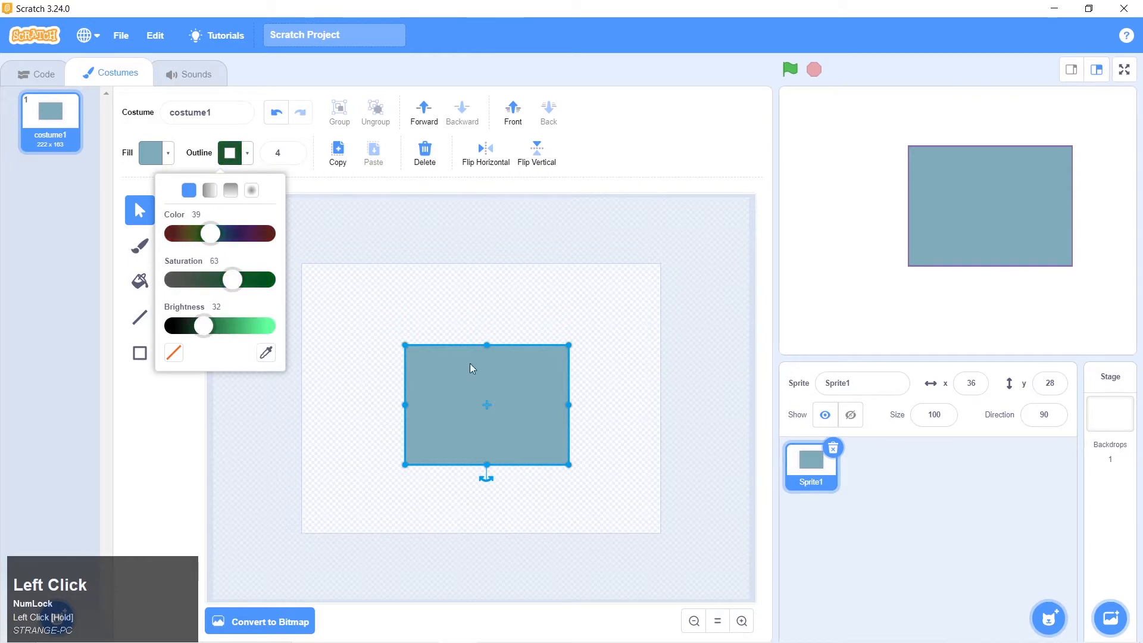
{"action": "left_click", "coordinate": [621, 375]}
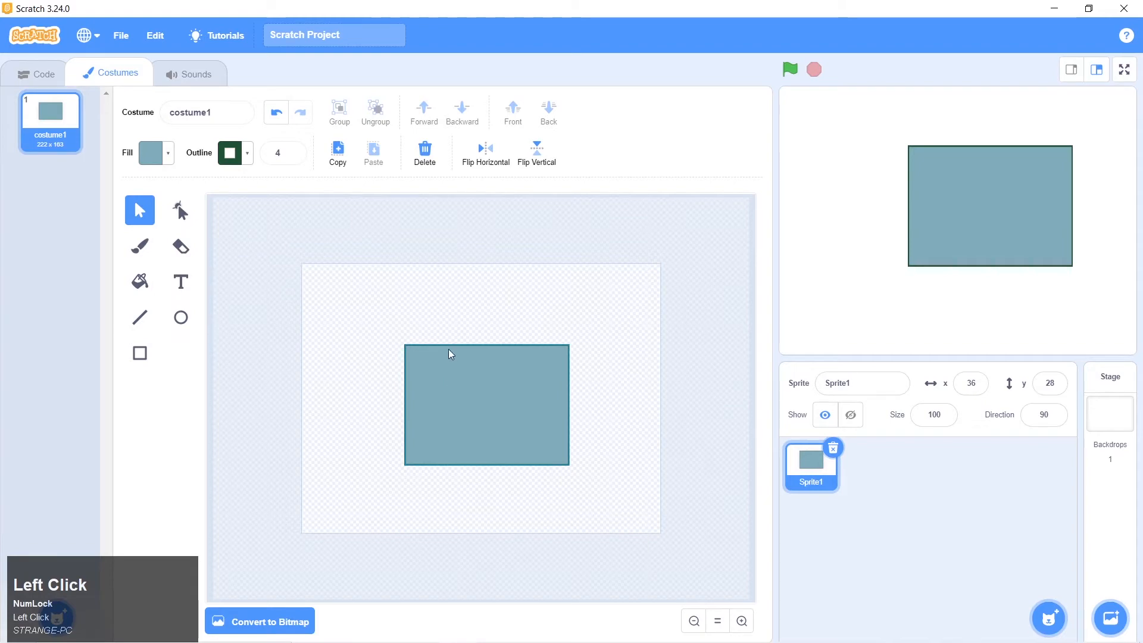
Select the rectangle and set its outline to bright yellow-green with color 19, saturation 88 and brightness 99
{"action": "left_click", "coordinate": [233, 156]}
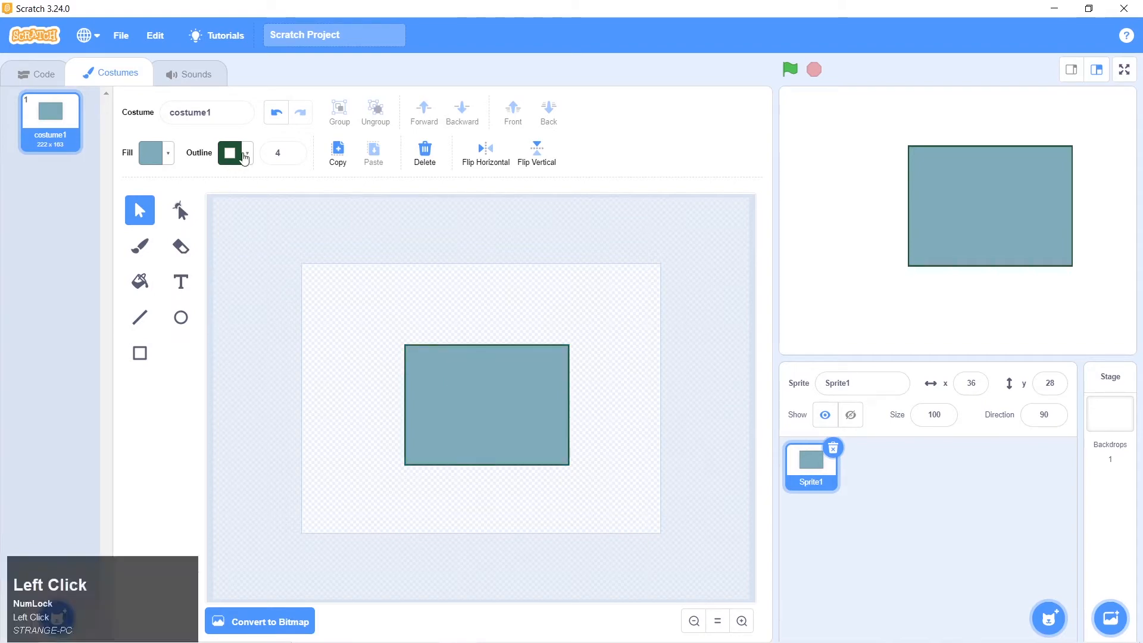
{"action": "left_click", "coordinate": [457, 364]}
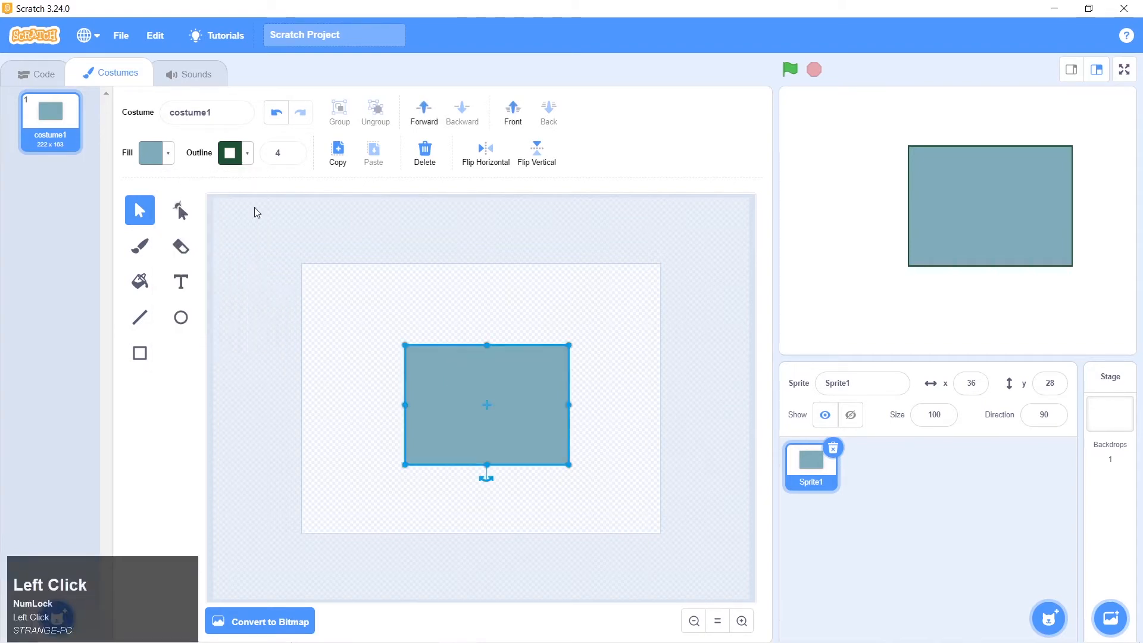
{"action": "left_click", "coordinate": [244, 162]}
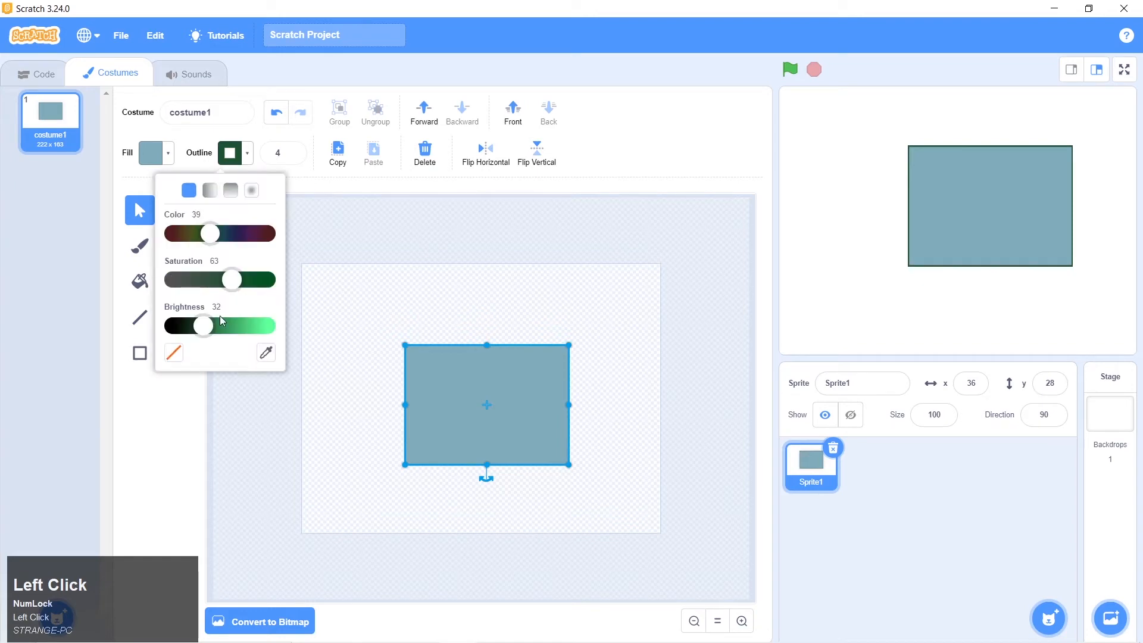
{"action": "left_click_drag", "start_coordinate": [220, 325], "coordinate": [265, 327]}
{"action": "left_click_drag", "start_coordinate": [209, 234], "coordinate": [191, 235]}
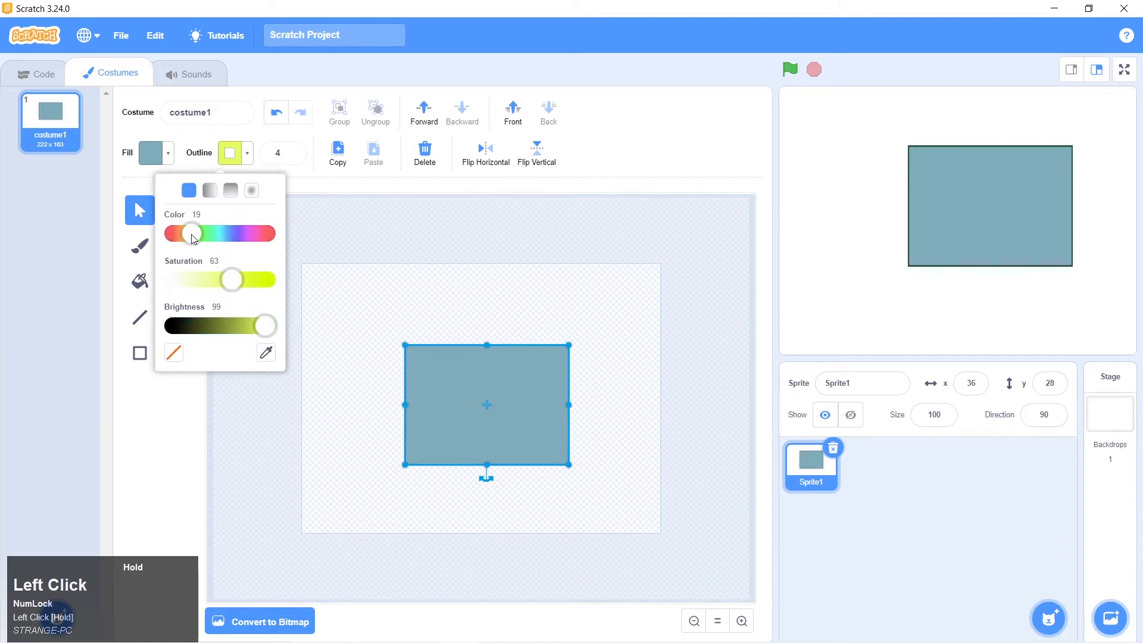
{"action": "left_click_drag", "start_coordinate": [237, 281], "coordinate": [260, 282]}
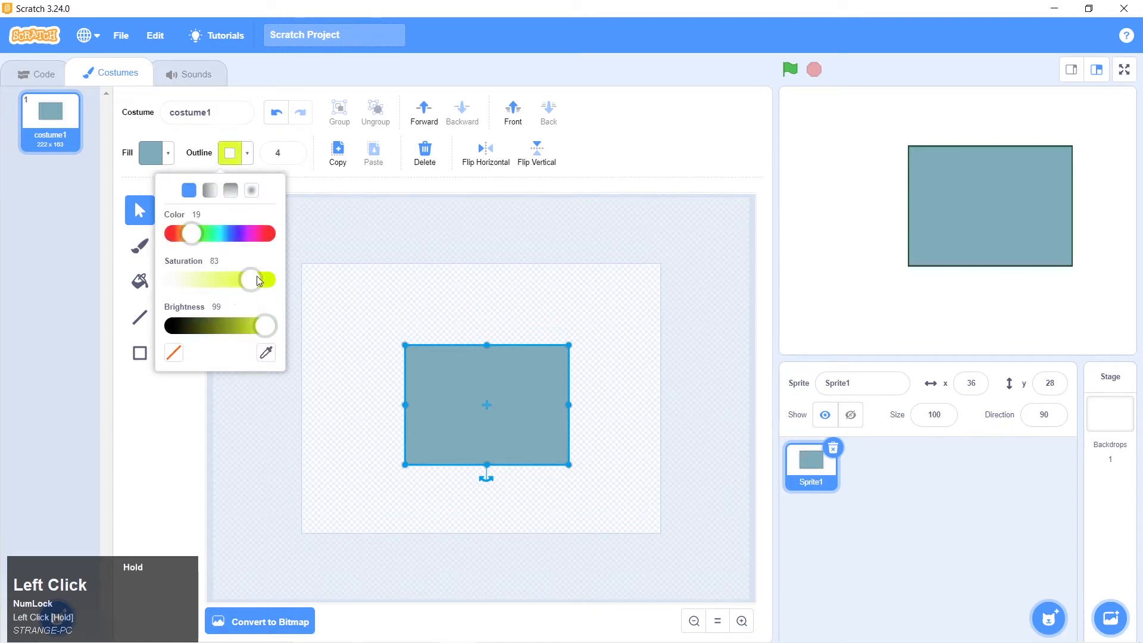
{"action": "left_click", "coordinate": [320, 237]}
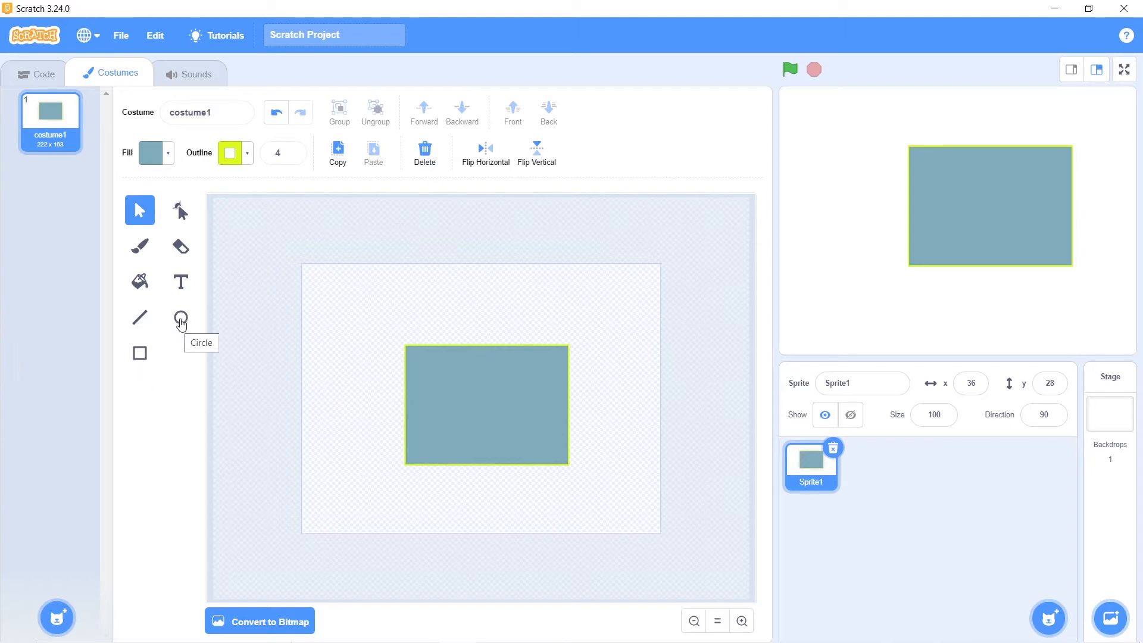
Try drawing freehand ovals with the Circle tool, one inside the rectangle and two above it
{"action": "left_click", "coordinate": [181, 322]}
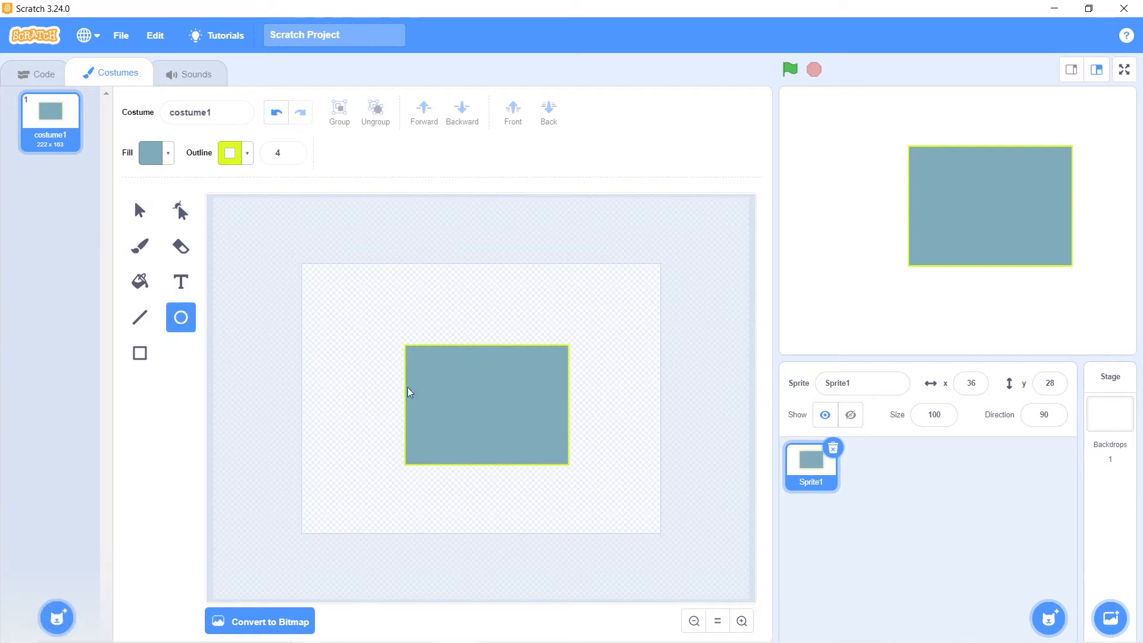
{"action": "left_click_drag", "start_coordinate": [441, 376], "coordinate": [458, 409]}
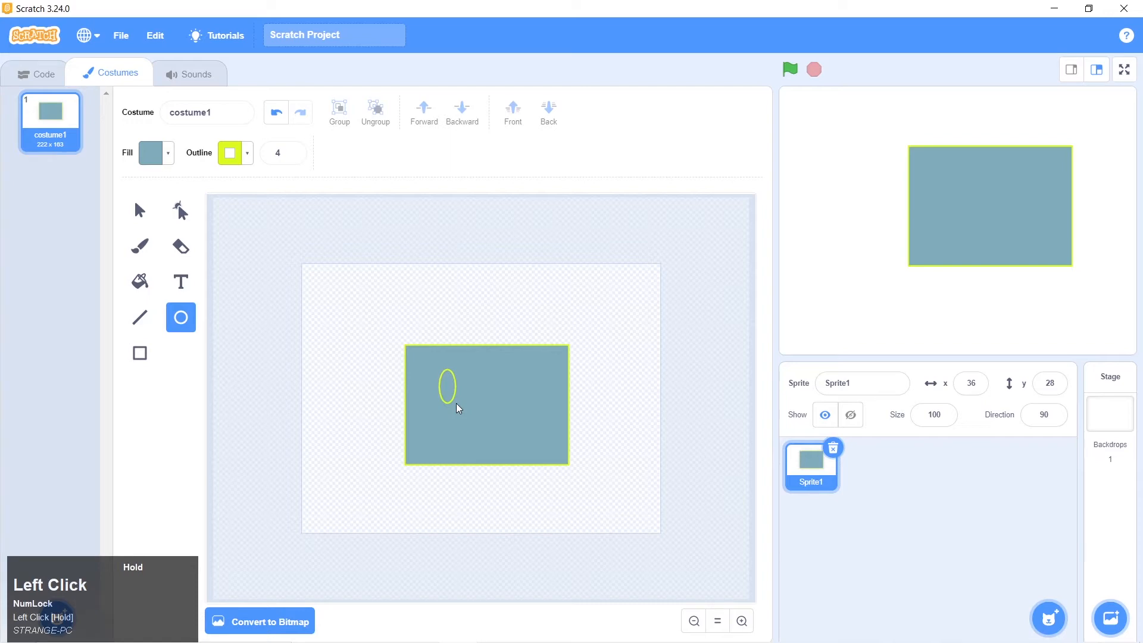
{"action": "left_click_drag", "start_coordinate": [458, 409], "coordinate": [470, 377]}
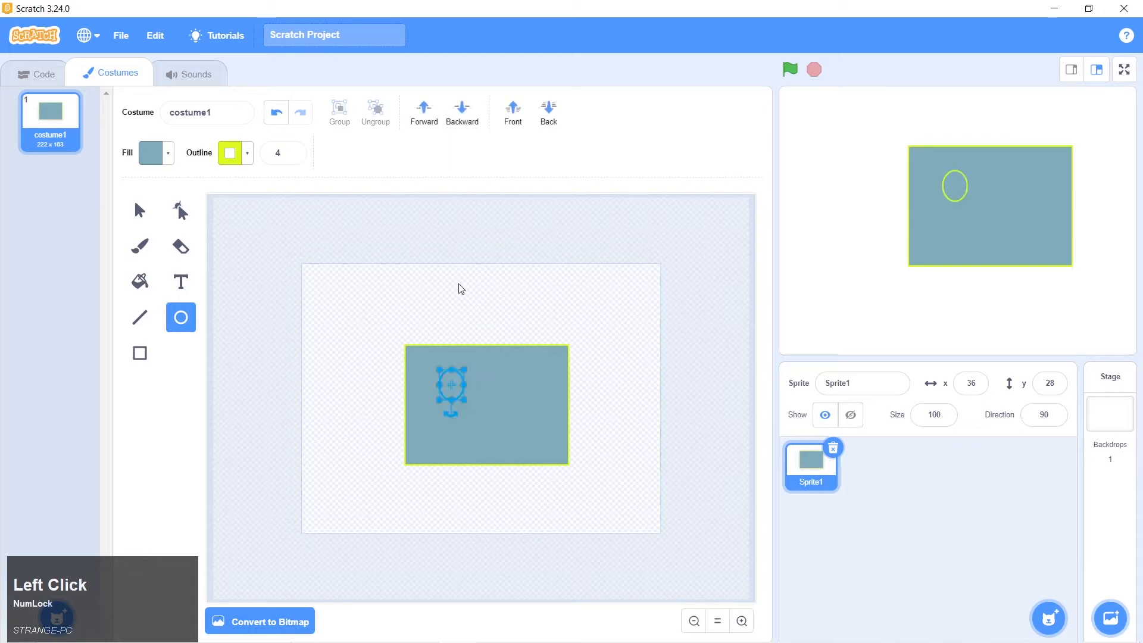
{"action": "left_click_drag", "start_coordinate": [459, 285], "coordinate": [574, 322]}
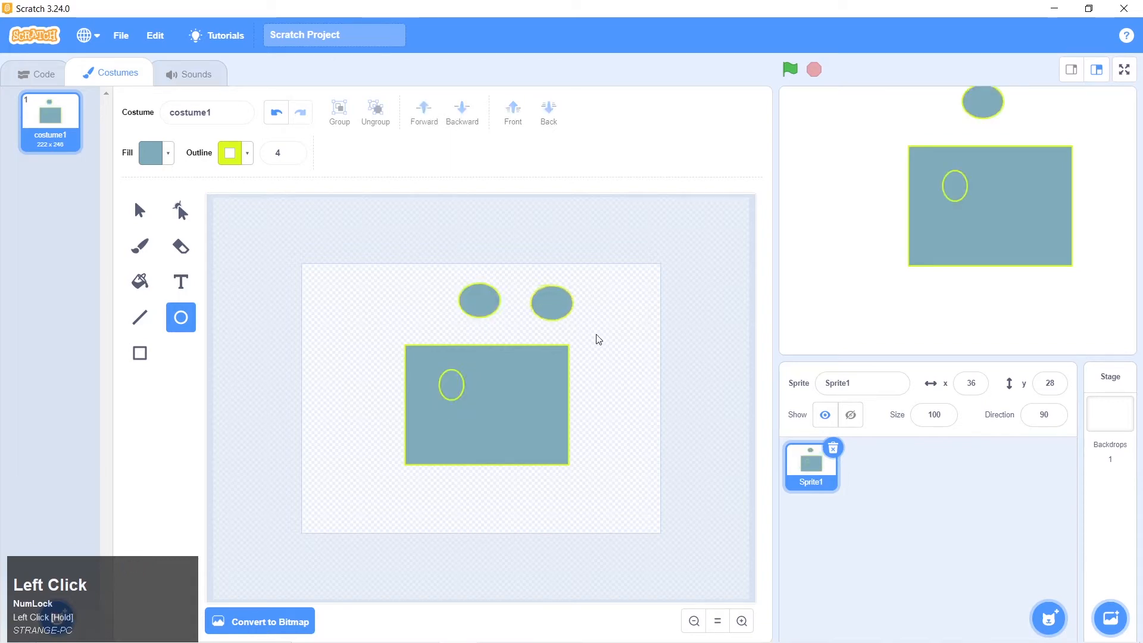
{"action": "left_click", "coordinate": [489, 304]}
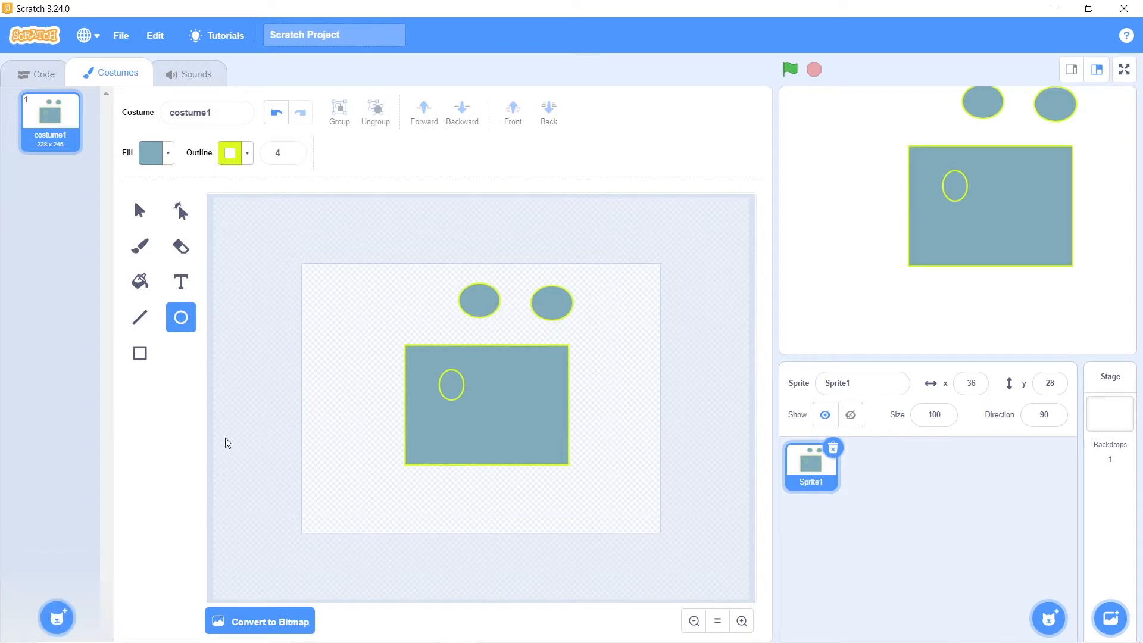
Delete the two ovals above the rectangle and the small oval inside it
{"action": "left_click", "coordinate": [479, 311]}
{"action": "left_click", "coordinate": [138, 212]}
{"action": "left_click", "coordinate": [479, 300]}
{"action": "key", "text": "Delete"}
{"action": "left_click", "coordinate": [552, 303]}
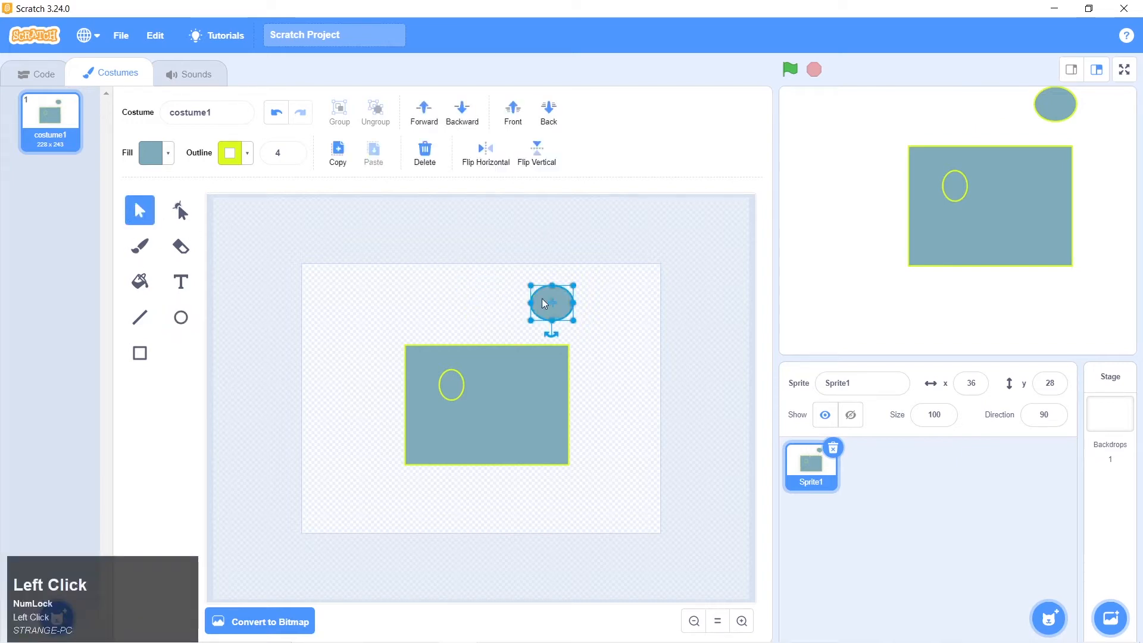
{"action": "key", "text": "Delete"}
{"action": "left_click", "coordinate": [451, 390]}
{"action": "key", "text": "Delete"}
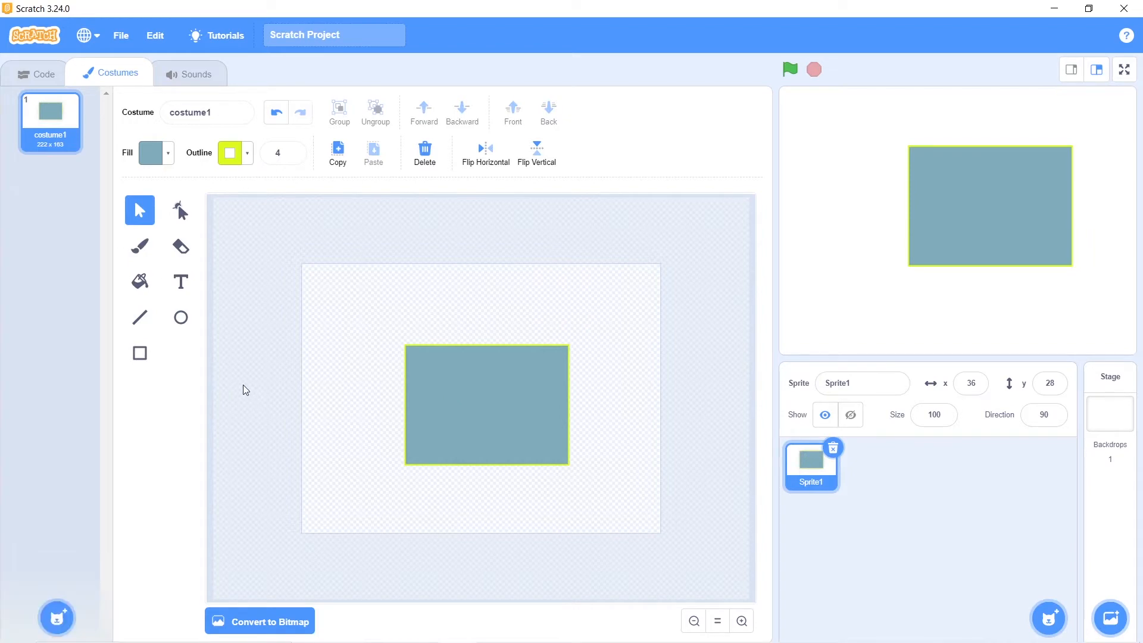
Draw a perfectly round circle on the empty canvas above and to the left of the rectangle
{"action": "left_click", "coordinate": [181, 326]}
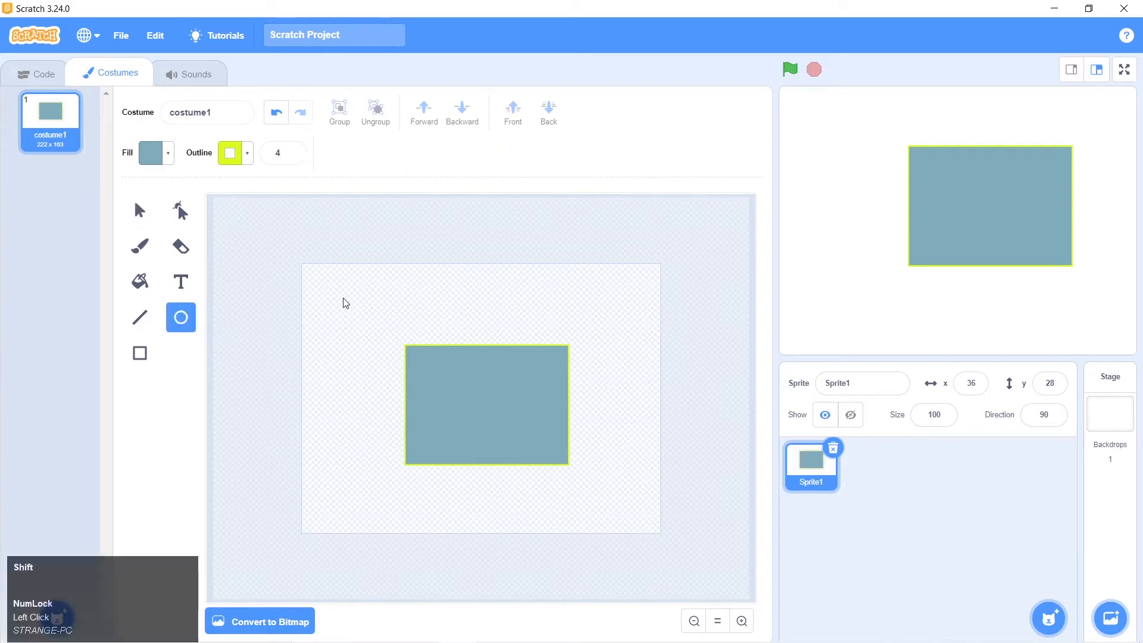
{"action": "mouse_move", "coordinate": [344, 302]}
{"action": "left_mouse_down"}
{"action": "mouse_move", "coordinate": [383, 347]}
{"action": "mouse_move", "coordinate": [359, 355]}
{"action": "mouse_move", "coordinate": [355, 342]}
{"action": "mouse_move", "coordinate": [425, 378]}
{"action": "mouse_move", "coordinate": [393, 344]}
{"action": "mouse_move", "coordinate": [434, 329]}
{"action": "mouse_move", "coordinate": [356, 372]}
{"action": "mouse_move", "coordinate": [456, 344]}
{"action": "mouse_move", "coordinate": [376, 340]}
{"action": "mouse_move", "coordinate": [391, 351]}
{"action": "left_mouse_up"}
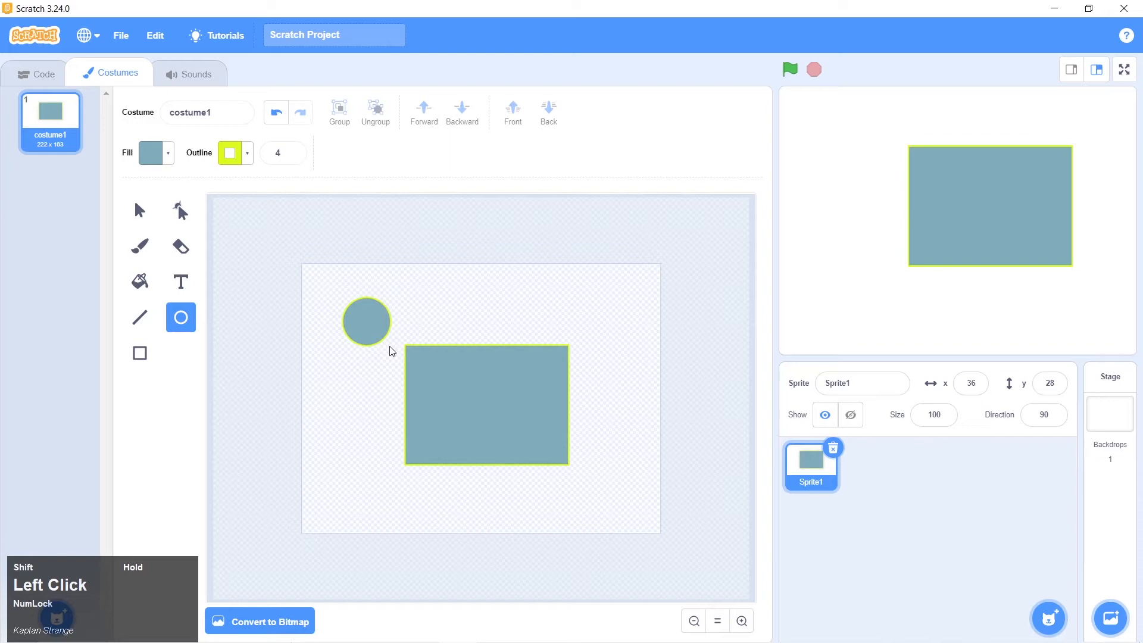
{"action": "mouse_move", "coordinate": [391, 351]}
{"action": "left_mouse_down"}
{"action": "mouse_move", "coordinate": [411, 341]}
{"action": "mouse_move", "coordinate": [385, 401]}
{"action": "mouse_move", "coordinate": [449, 336]}
{"action": "mouse_move", "coordinate": [390, 388]}
{"action": "mouse_move", "coordinate": [490, 332]}
{"action": "mouse_move", "coordinate": [445, 319]}
{"action": "mouse_move", "coordinate": [417, 395]}
{"action": "mouse_move", "coordinate": [398, 350]}
{"action": "mouse_move", "coordinate": [416, 374]}
{"action": "mouse_move", "coordinate": [385, 343]}
{"action": "left_mouse_up"}
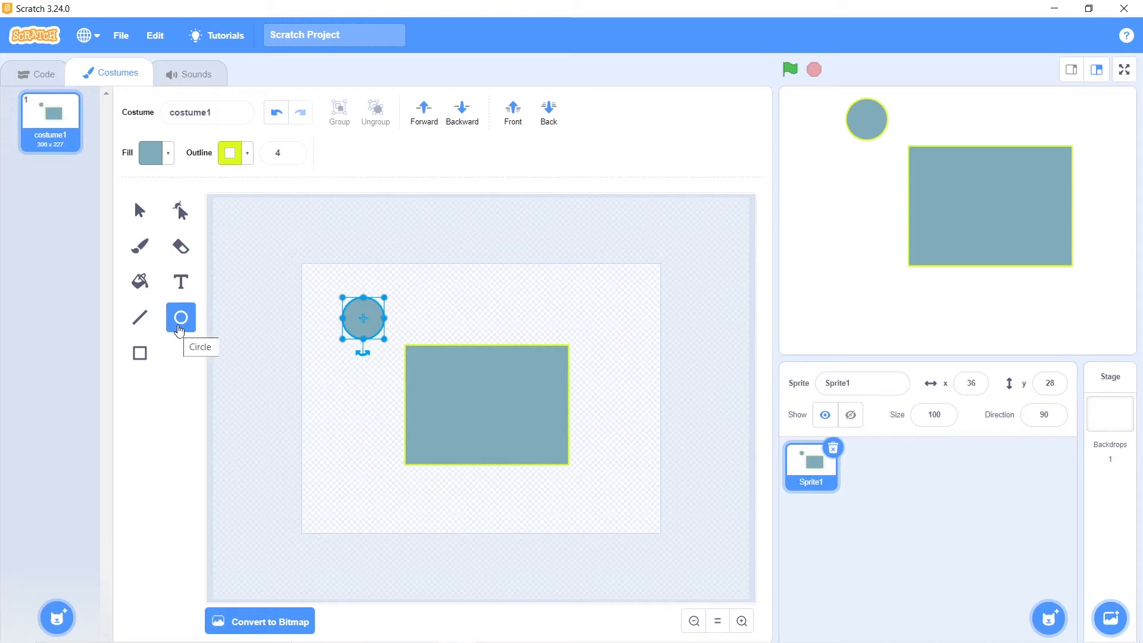
Try drawing a second round circle above the middle of the rectangle and delete it
{"action": "left_click", "coordinate": [179, 330]}
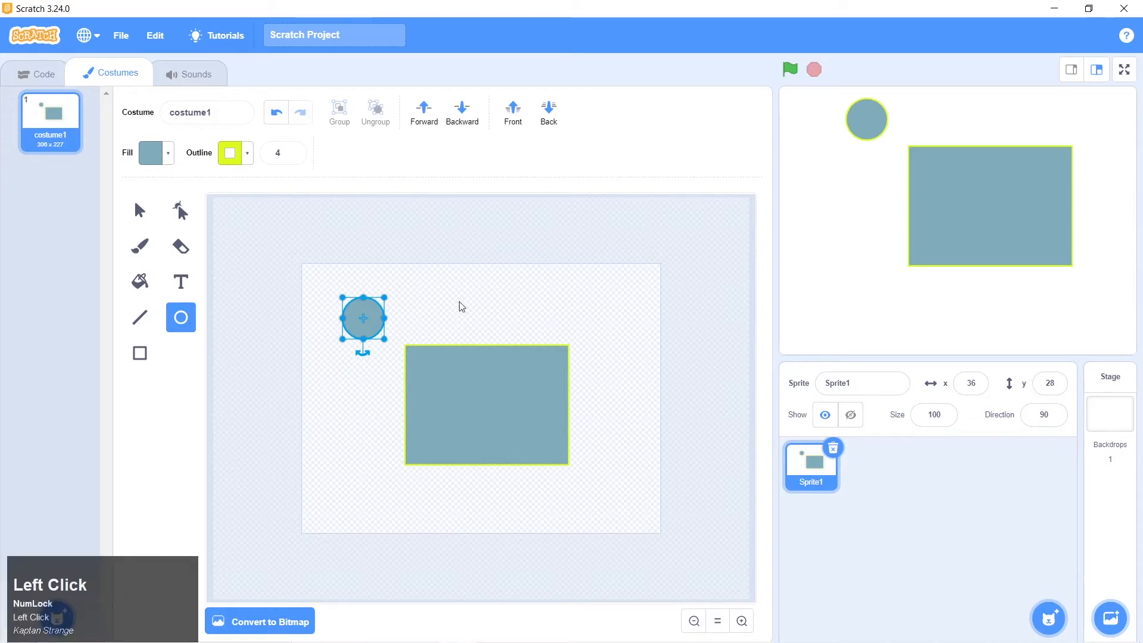
{"action": "left_click_drag", "start_coordinate": [455, 288], "coordinate": [487, 334]}
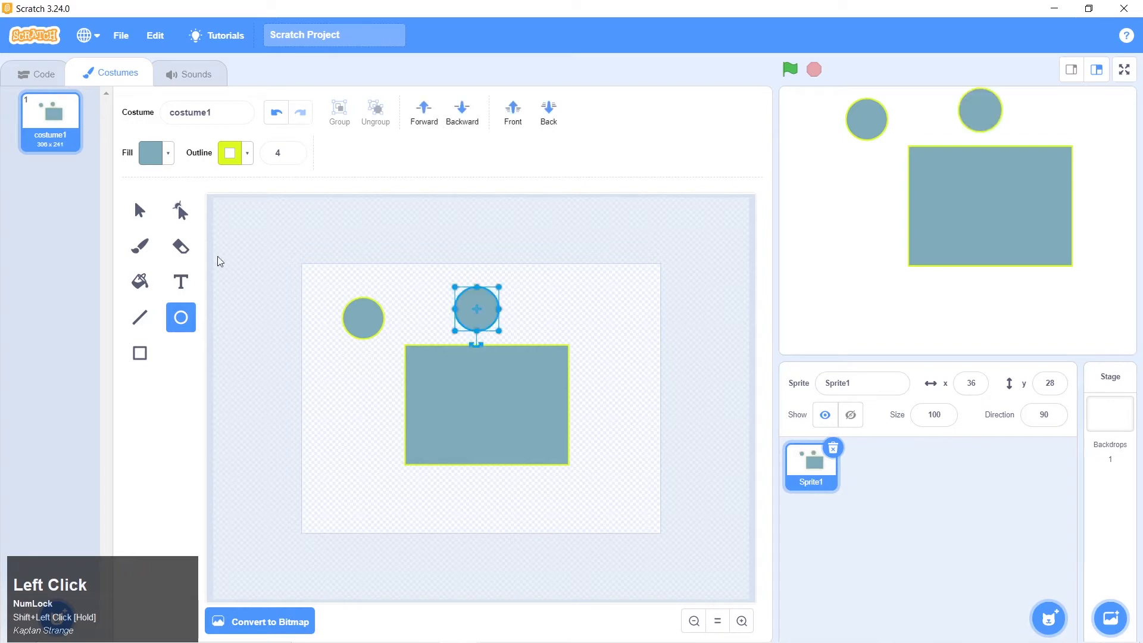
{"action": "left_click", "coordinate": [161, 214]}
{"action": "key", "text": "Delete"}
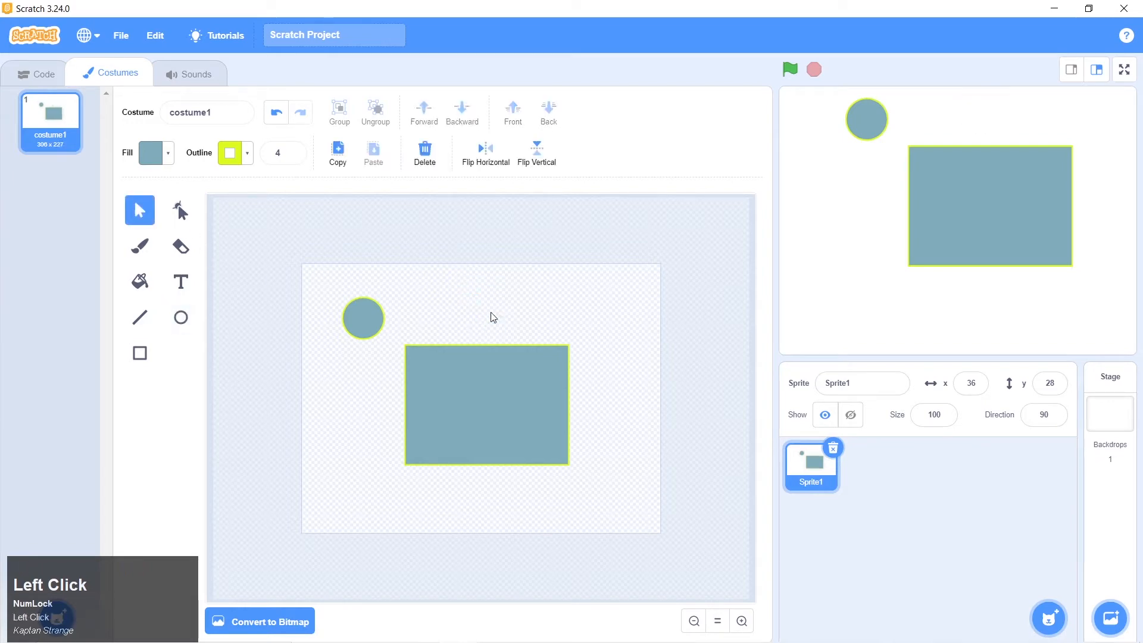
Duplicate the circle to place one copy to its right, and delete the extra third copy
{"action": "left_click", "coordinate": [363, 318]}
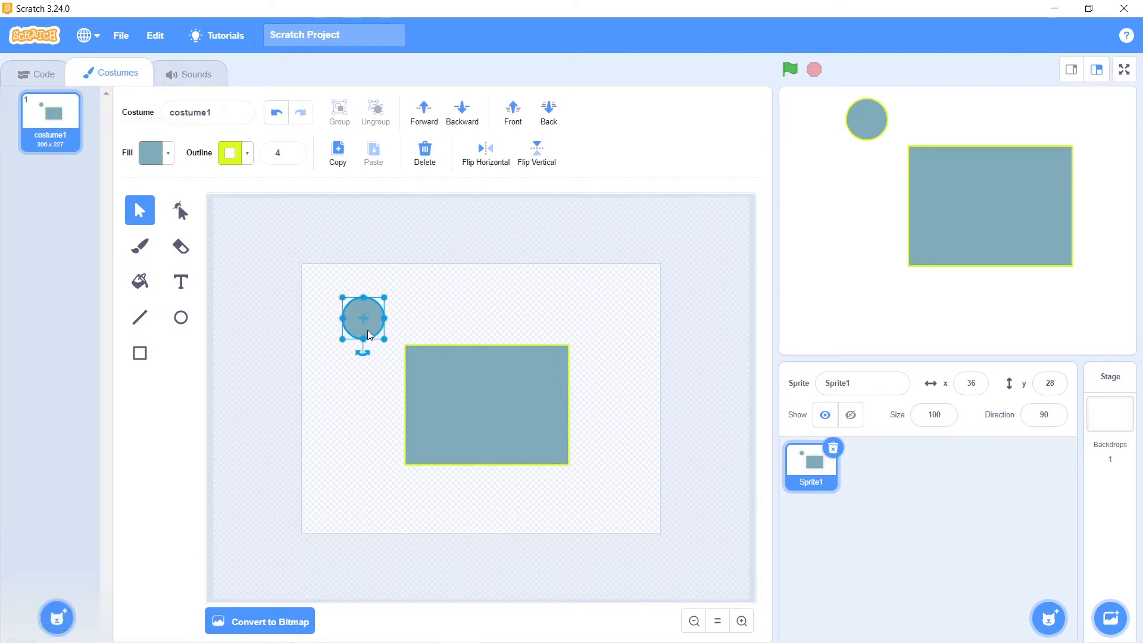
{"action": "key", "text": "alt"}
{"action": "left_click_drag", "start_coordinate": [364, 323], "coordinate": [424, 320]}
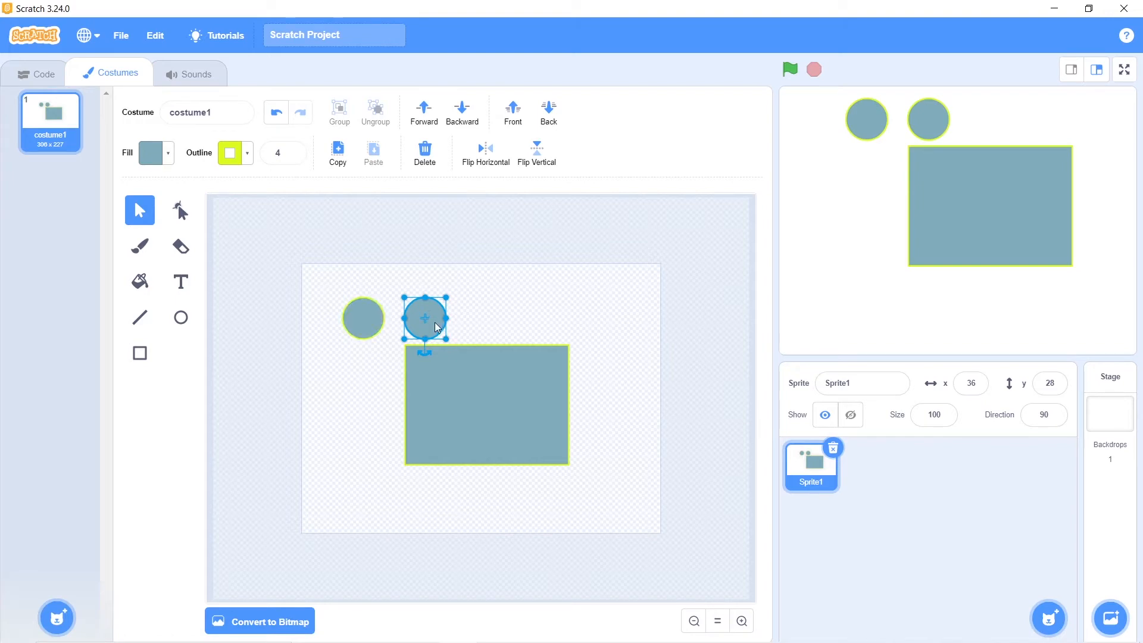
{"action": "left_click_drag", "start_coordinate": [434, 323], "coordinate": [519, 324]}
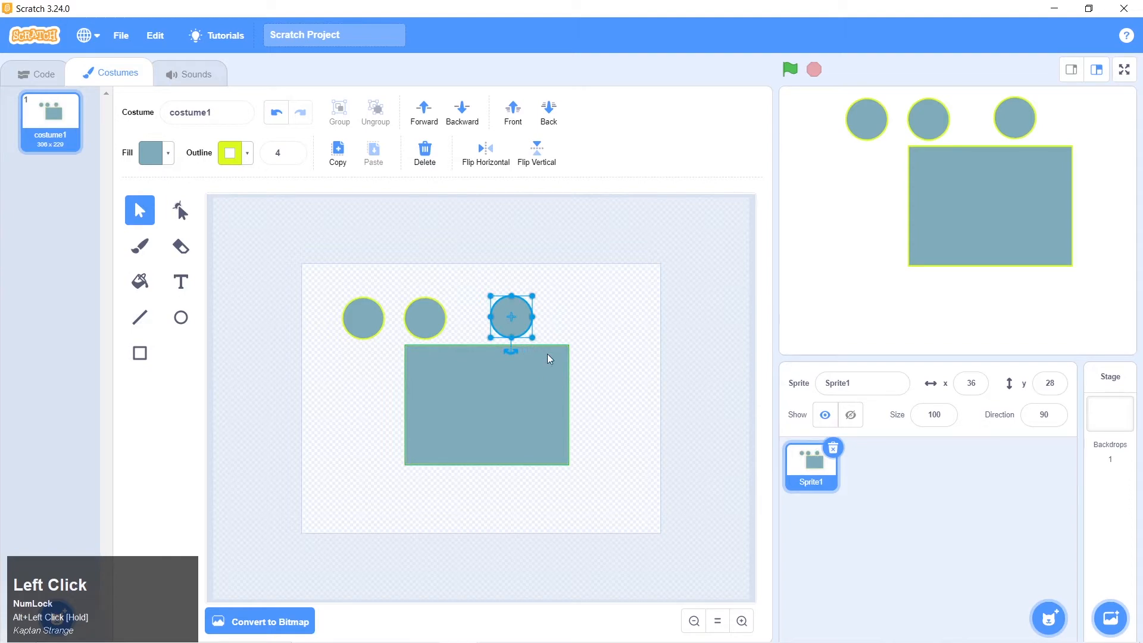
{"action": "key", "text": "Delete"}
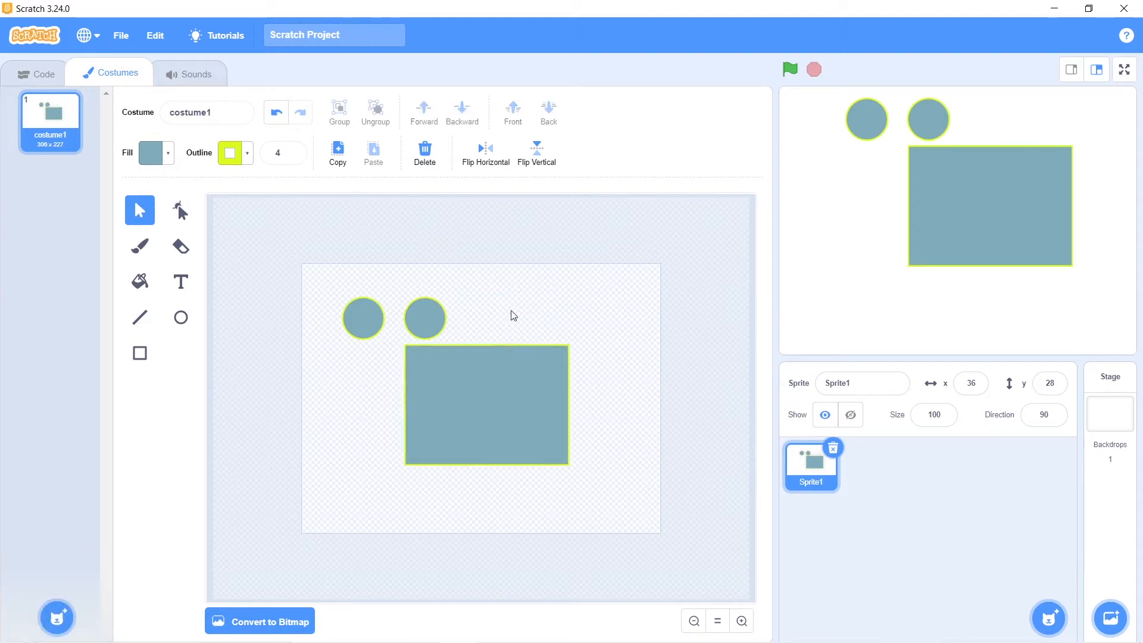
Move the two circles onto the upper part of the rectangle, side by side as the robot's eyes
{"action": "left_click_drag", "start_coordinate": [359, 332], "coordinate": [445, 365]}
{"action": "left_click_drag", "start_coordinate": [429, 319], "coordinate": [529, 379]}
{"action": "left_click", "coordinate": [641, 397]}
{"action": "left_click_drag", "start_coordinate": [453, 377], "coordinate": [457, 377]}
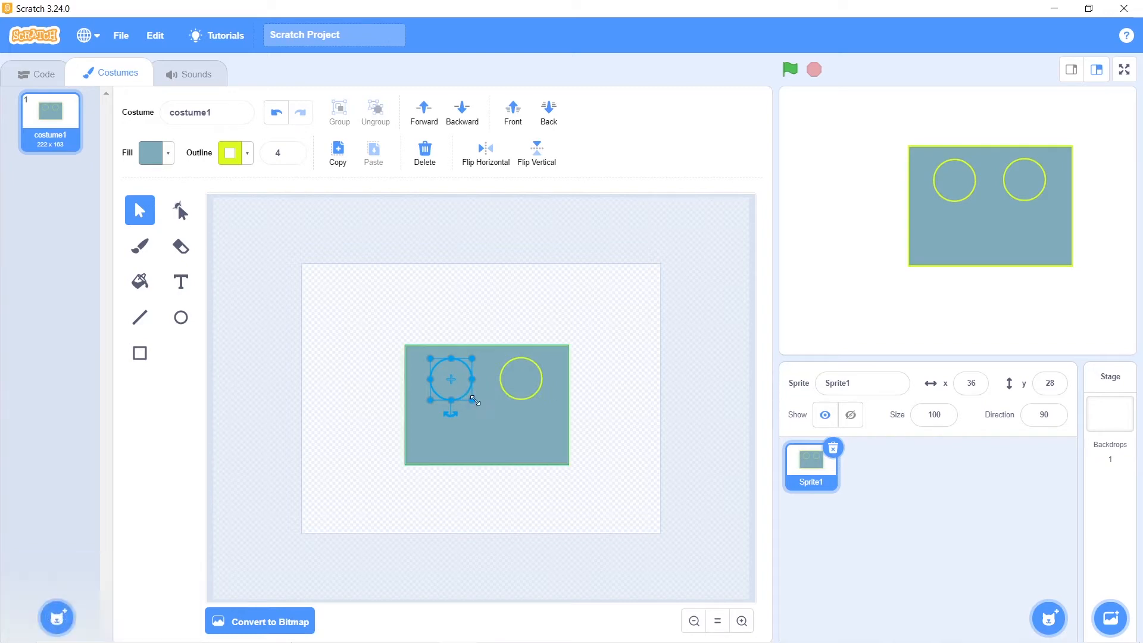
Shrink both eye circles and deselect them
{"action": "left_click_drag", "start_coordinate": [475, 401], "coordinate": [506, 394]}
{"action": "left_click", "coordinate": [515, 385]}
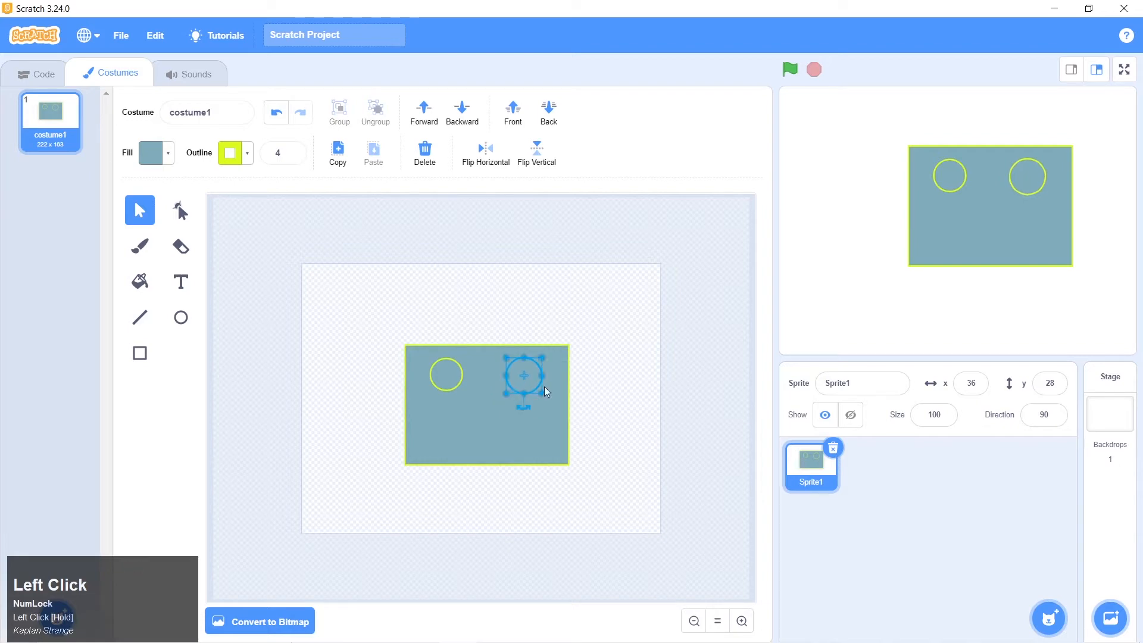
{"action": "left_click", "coordinate": [613, 372]}
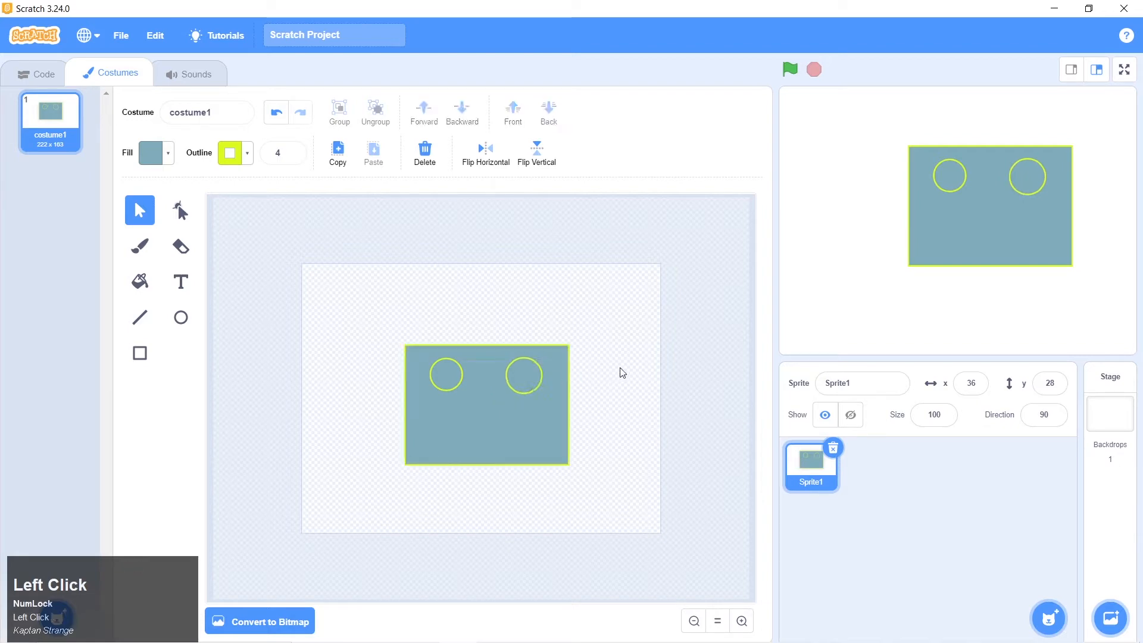
Replace the right eye circle with a duplicate of the left one, placed level with it
{"action": "left_click", "coordinate": [525, 384]}
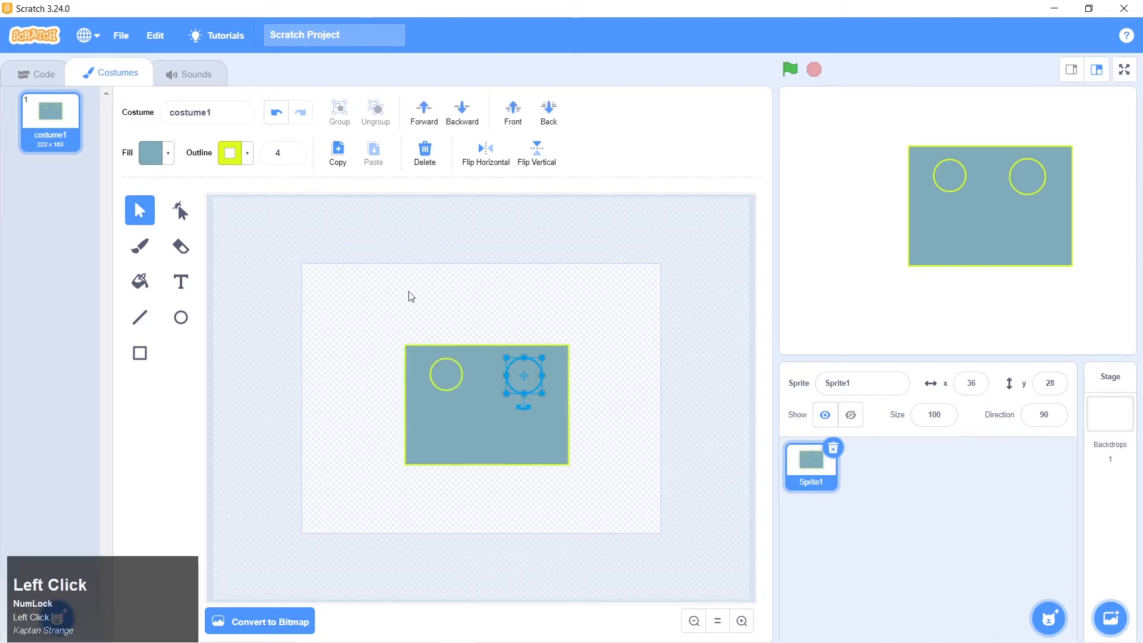
{"action": "key", "text": "Delete"}
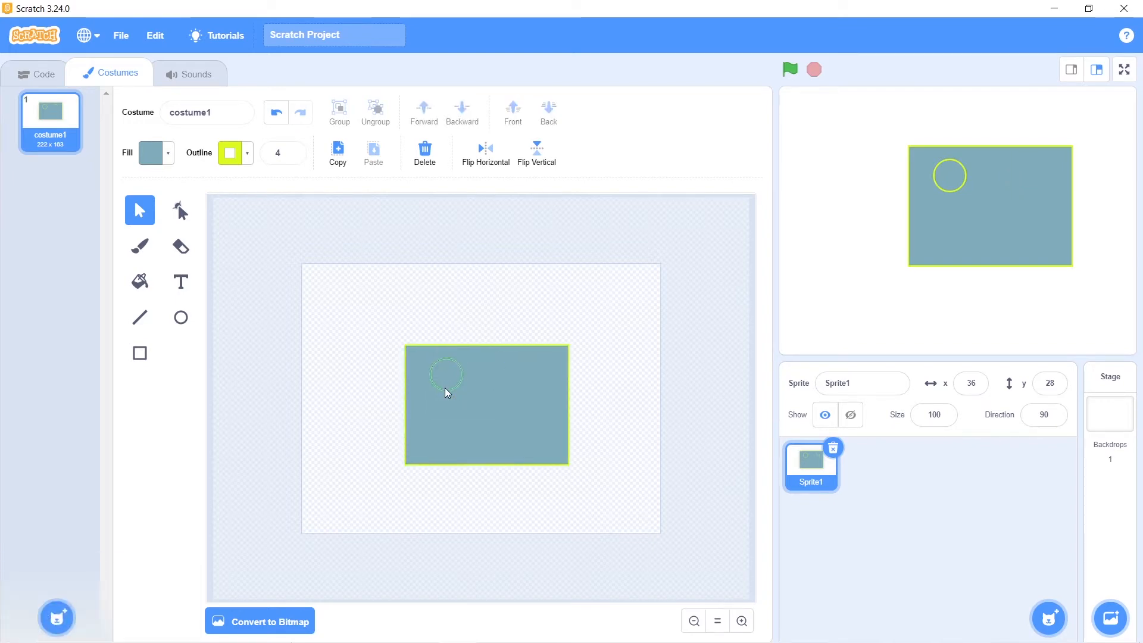
{"action": "left_click", "coordinate": [445, 389]}
{"action": "left_click_drag", "start_coordinate": [449, 377], "coordinate": [527, 376], "text": "alt"}
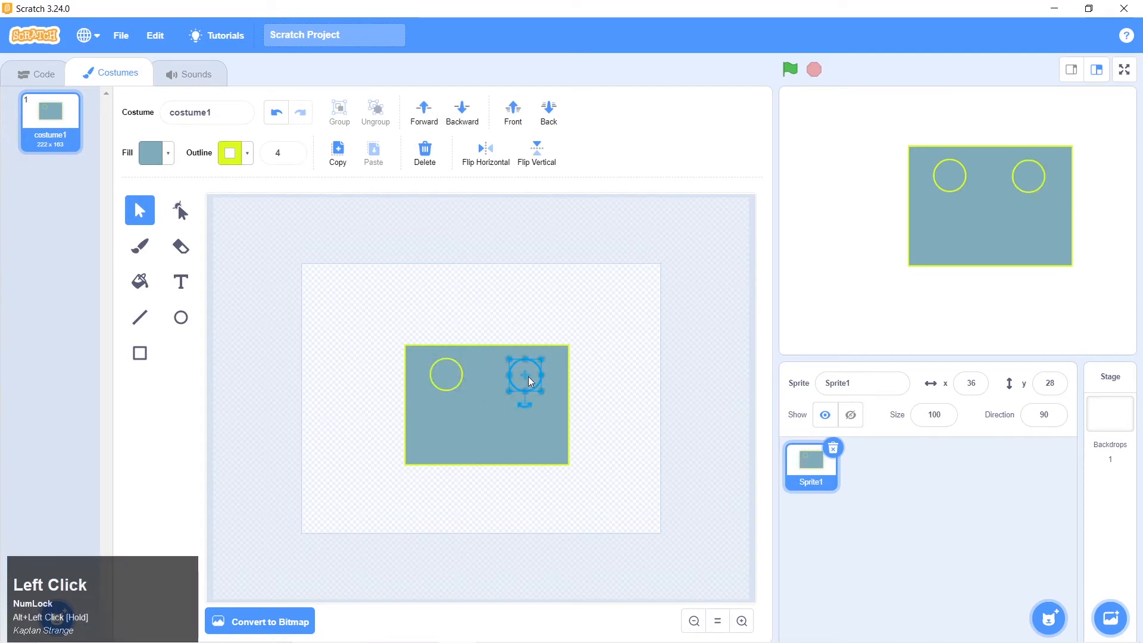
{"action": "left_click", "coordinate": [622, 396]}
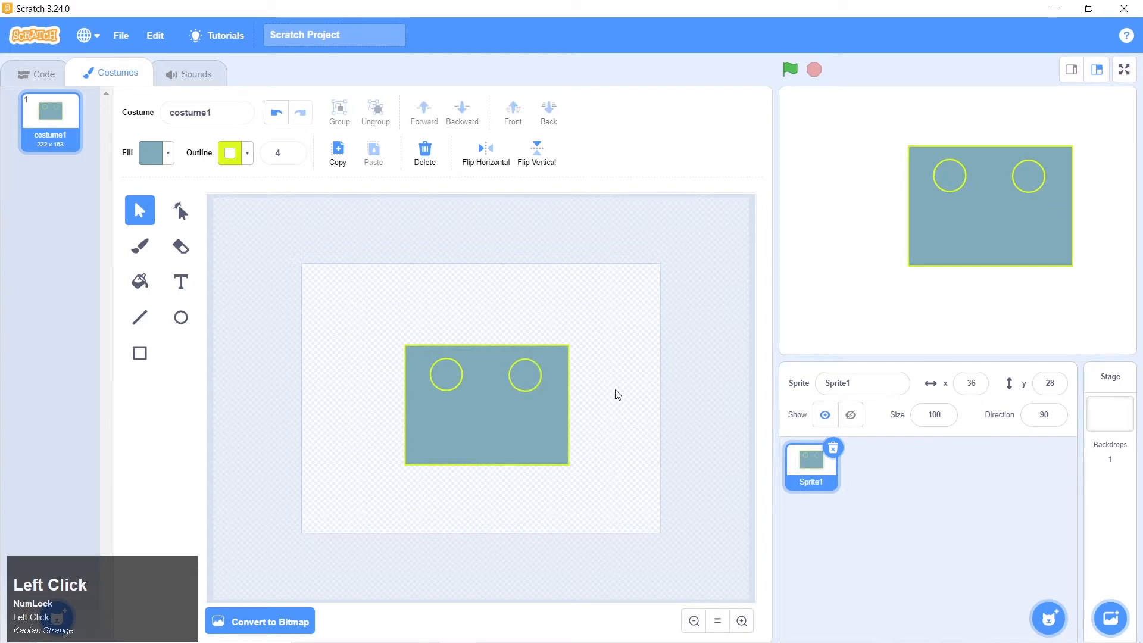
Check the robot reference picture in Photos, return to Scratch and draw a wide, narrow mouth rectangle below the eyes
{"action": "key", "text": "alt+Tab"}
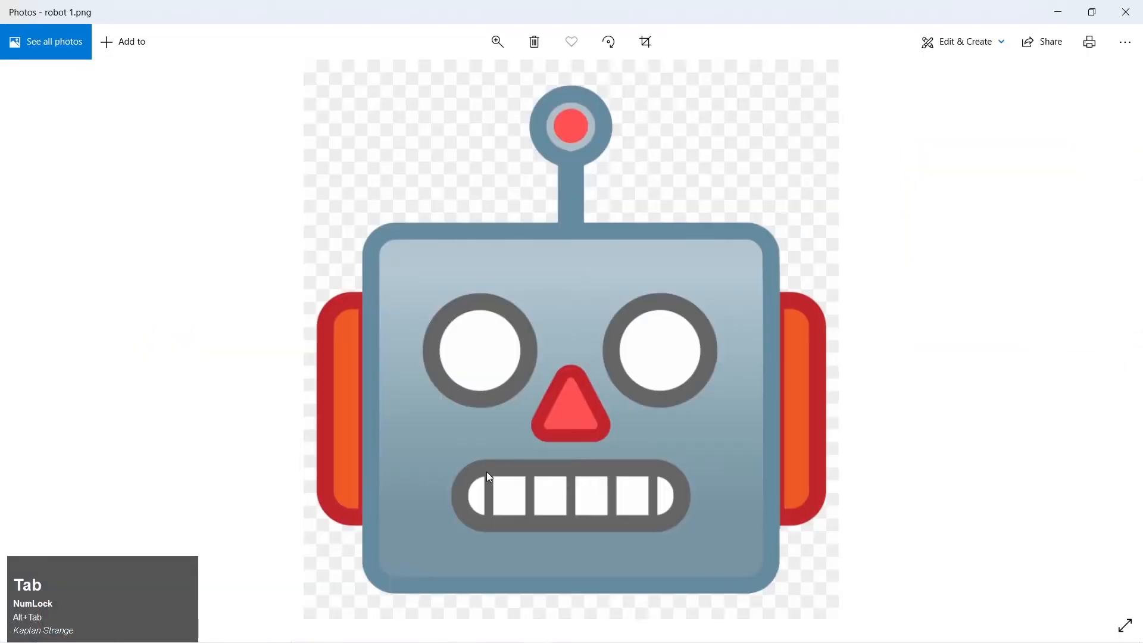
{"action": "key", "text": "alt+Tab"}
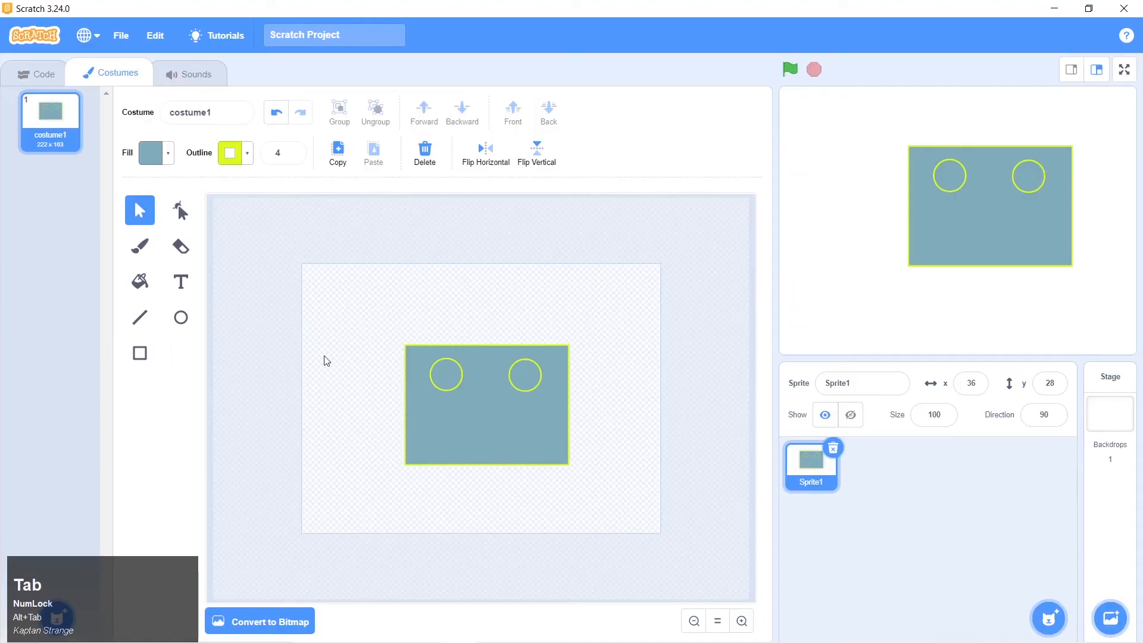
{"action": "left_click", "coordinate": [182, 320]}
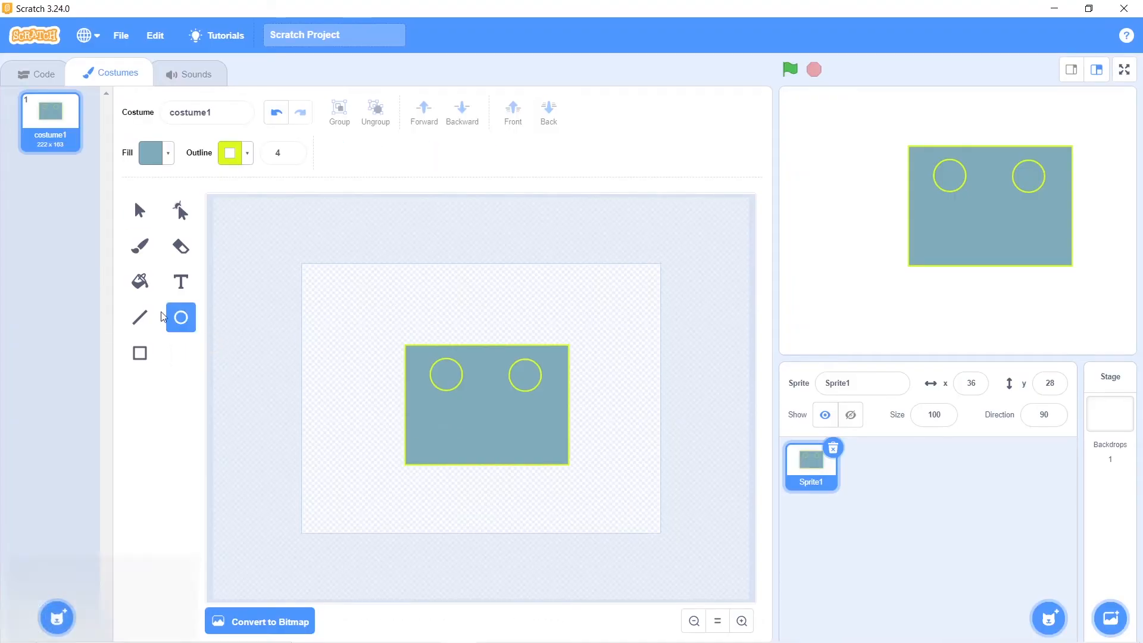
{"action": "left_click", "coordinate": [141, 355]}
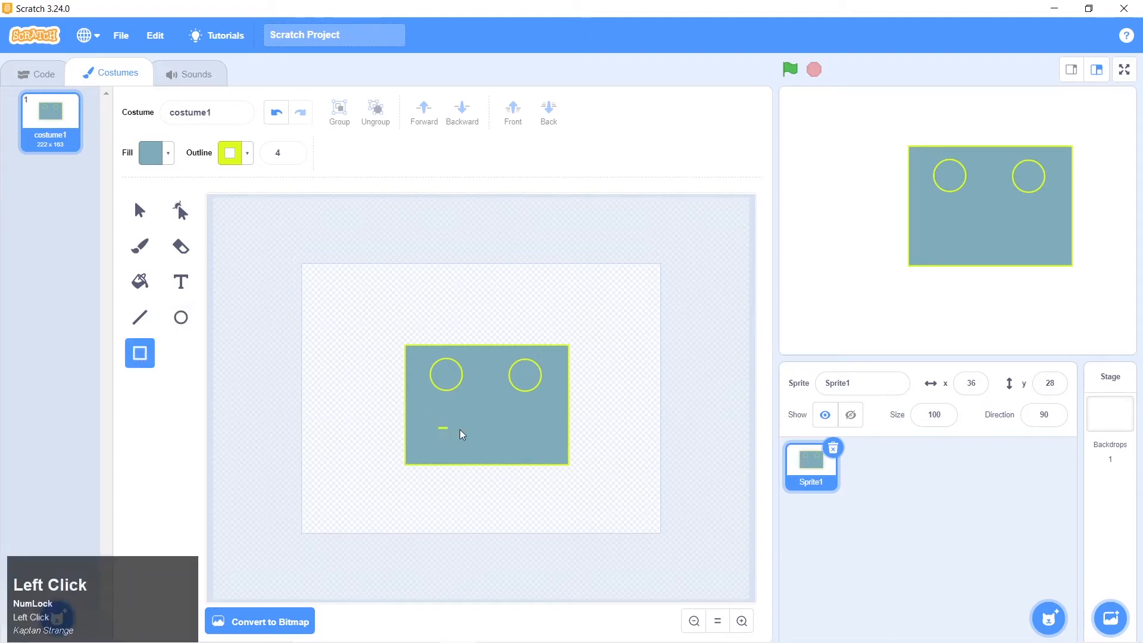
{"action": "left_click_drag", "start_coordinate": [462, 434], "coordinate": [487, 431]}
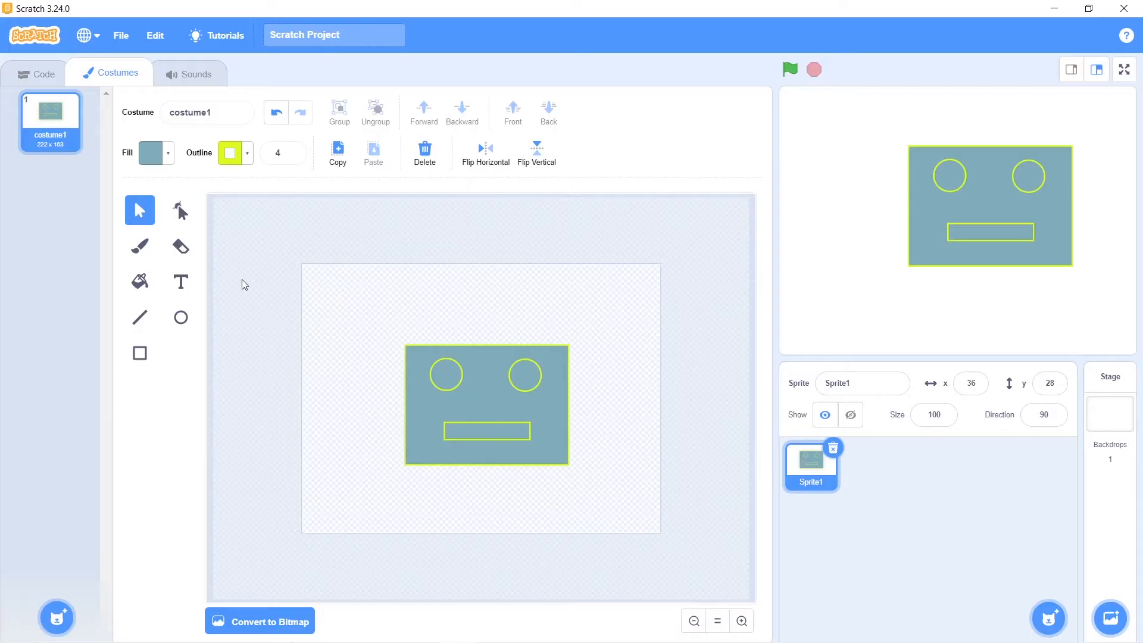
Move the left and right eye circles slightly inward on the robot's face
{"action": "left_click", "coordinate": [448, 378]}
{"action": "left_click_drag", "start_coordinate": [447, 376], "coordinate": [450, 377]}
{"action": "left_click_drag", "start_coordinate": [524, 386], "coordinate": [520, 382]}
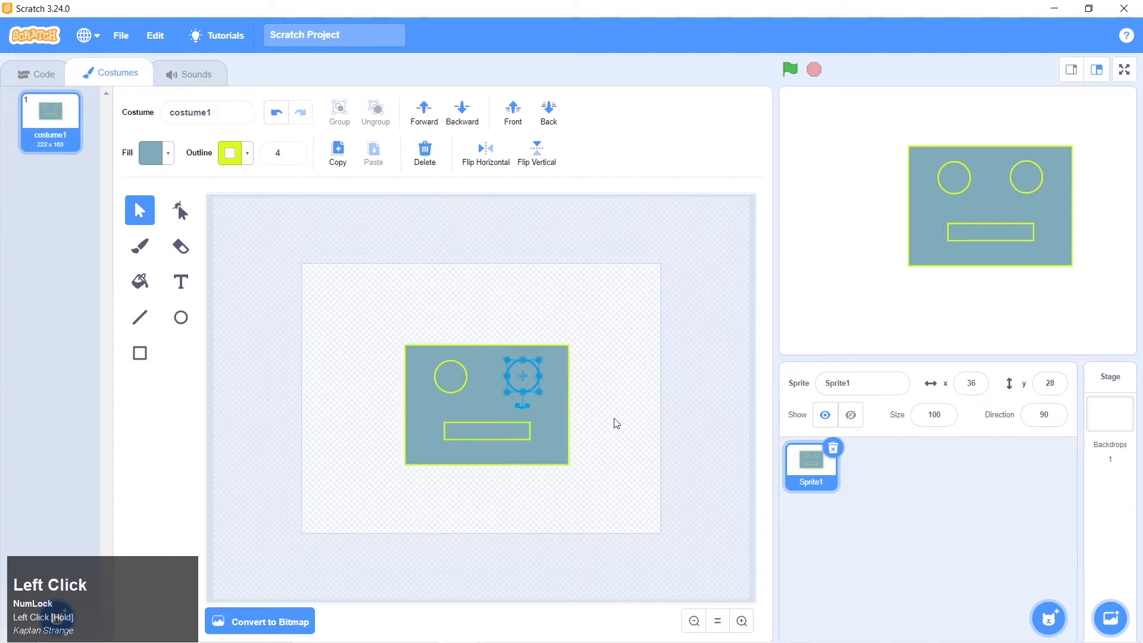
{"action": "left_click", "coordinate": [742, 621]}
{"action": "scroll", "coordinate": [689, 547], "scroll_direction": "down", "scroll_amount": 3}
{"action": "scroll", "coordinate": [671, 539], "scroll_direction": "up", "scroll_amount": 3}
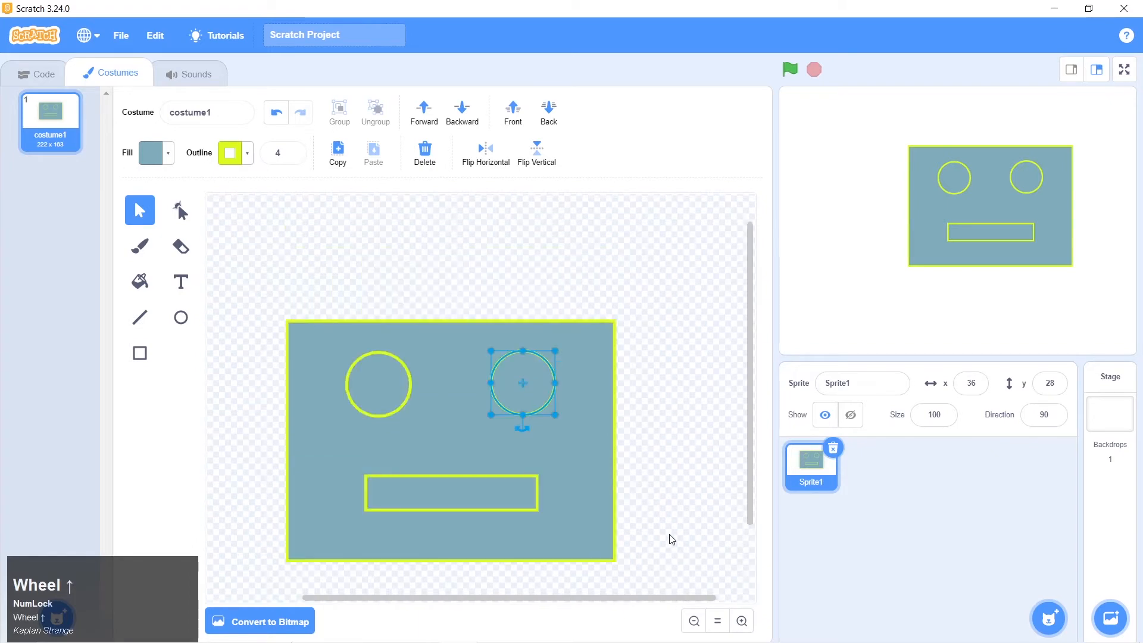
{"action": "scroll", "coordinate": [675, 539], "scroll_direction": "down", "scroll_amount": 3}
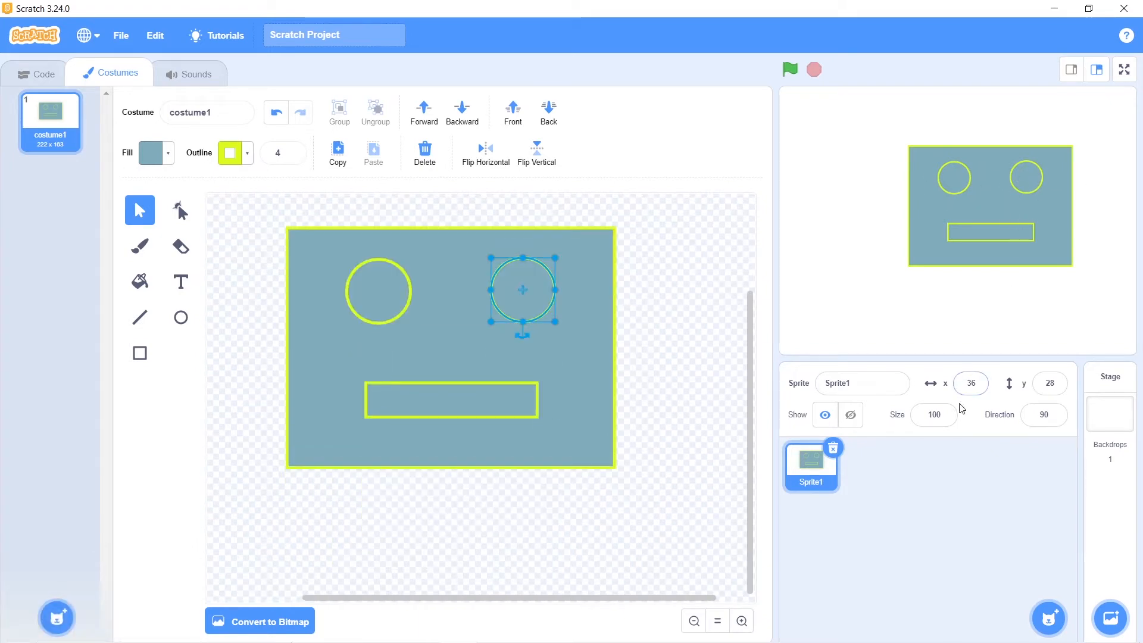
Try a sprite size of 70, set the size back to 100 and deselect the right eye circle
{"action": "left_click", "coordinate": [942, 415]}
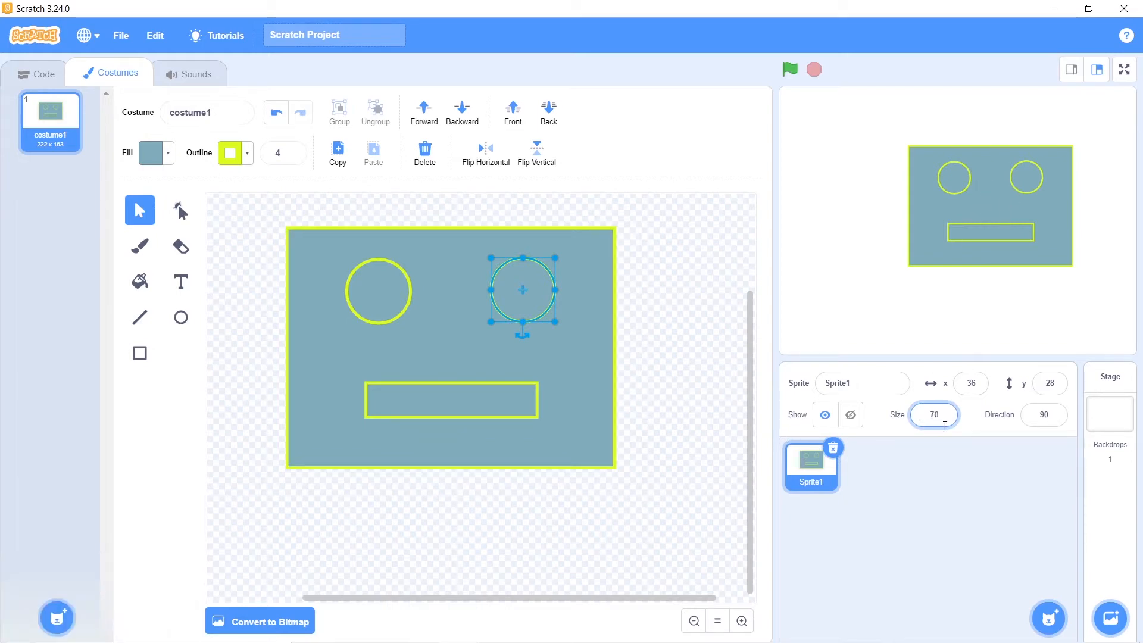
{"action": "left_click", "coordinate": [947, 457]}
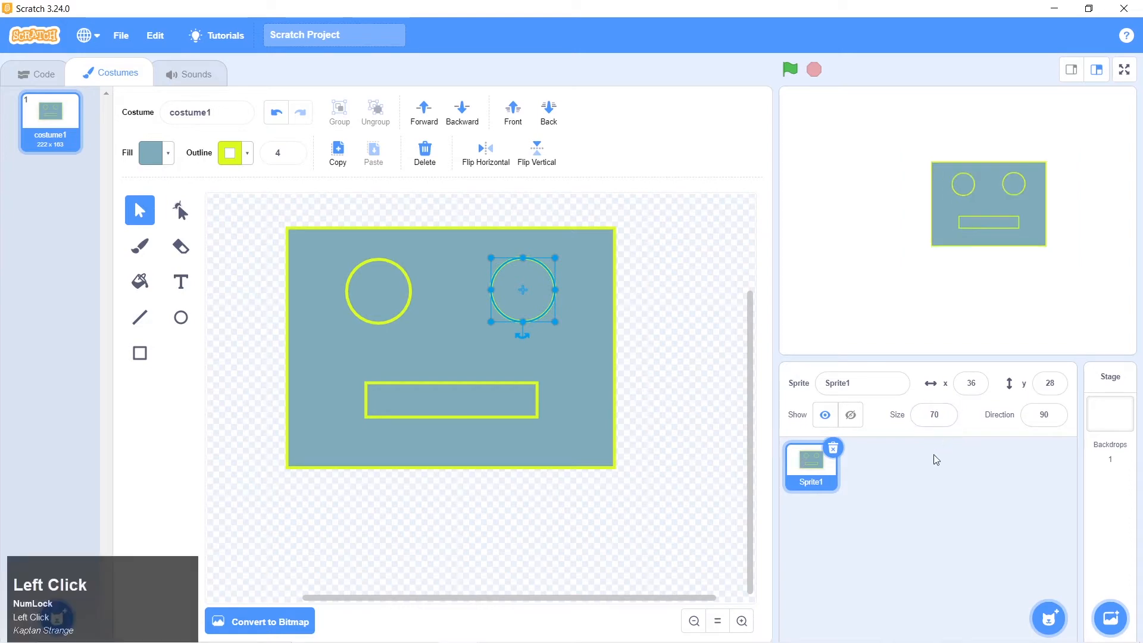
{"action": "left_click_drag", "start_coordinate": [945, 417], "coordinate": [910, 423]}
{"action": "type", "text": "100"}
{"action": "key", "text": "Return"}
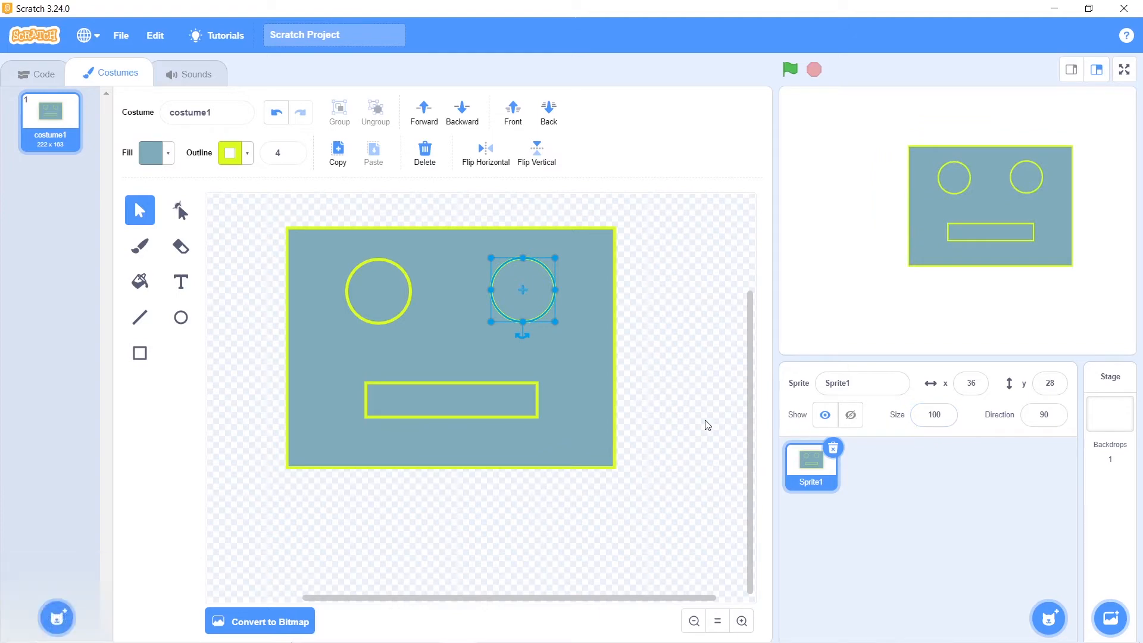
{"action": "left_click", "coordinate": [671, 410]}
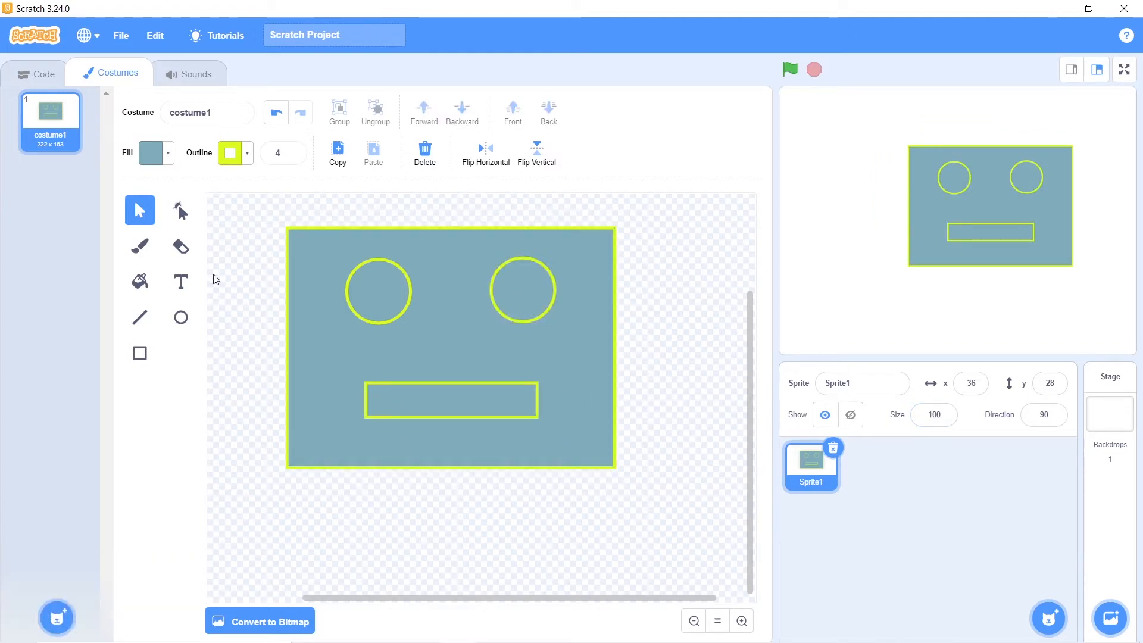
Try stretching the left eye circle into a wider, taller oval, undo the stretches and deselect it
{"action": "left_click", "coordinate": [182, 215]}
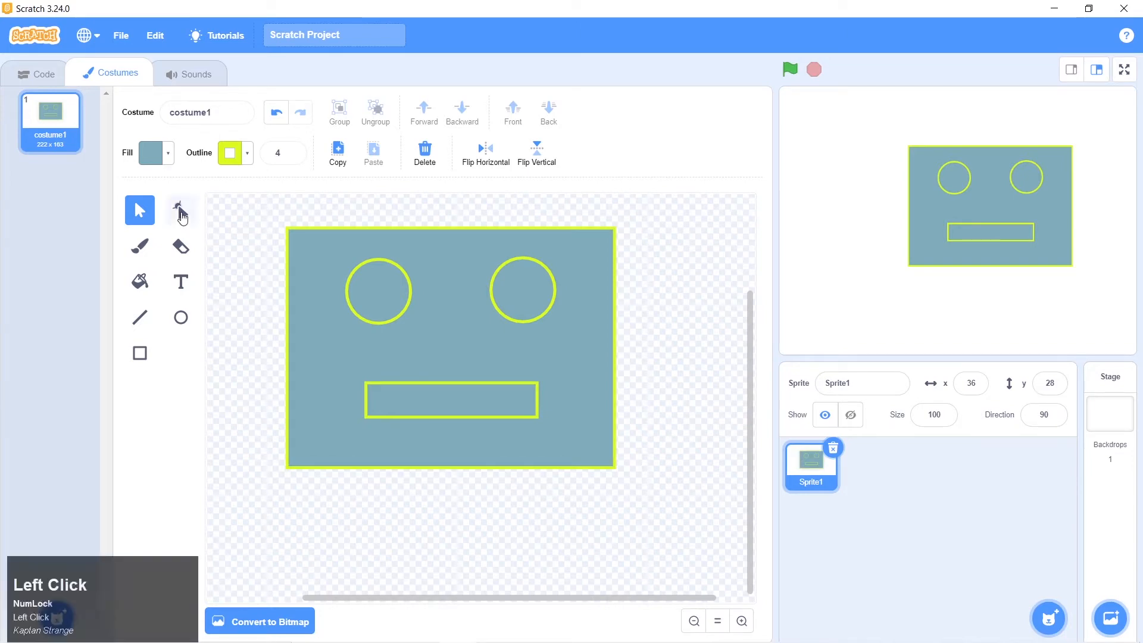
{"action": "left_click", "coordinate": [390, 316]}
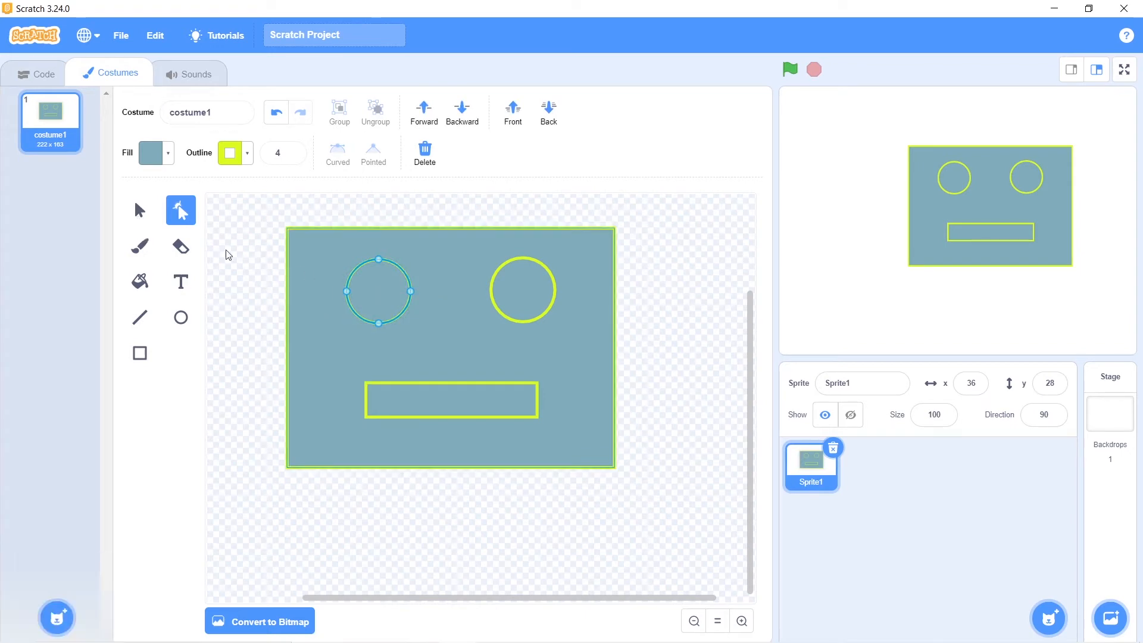
{"action": "left_click", "coordinate": [138, 212]}
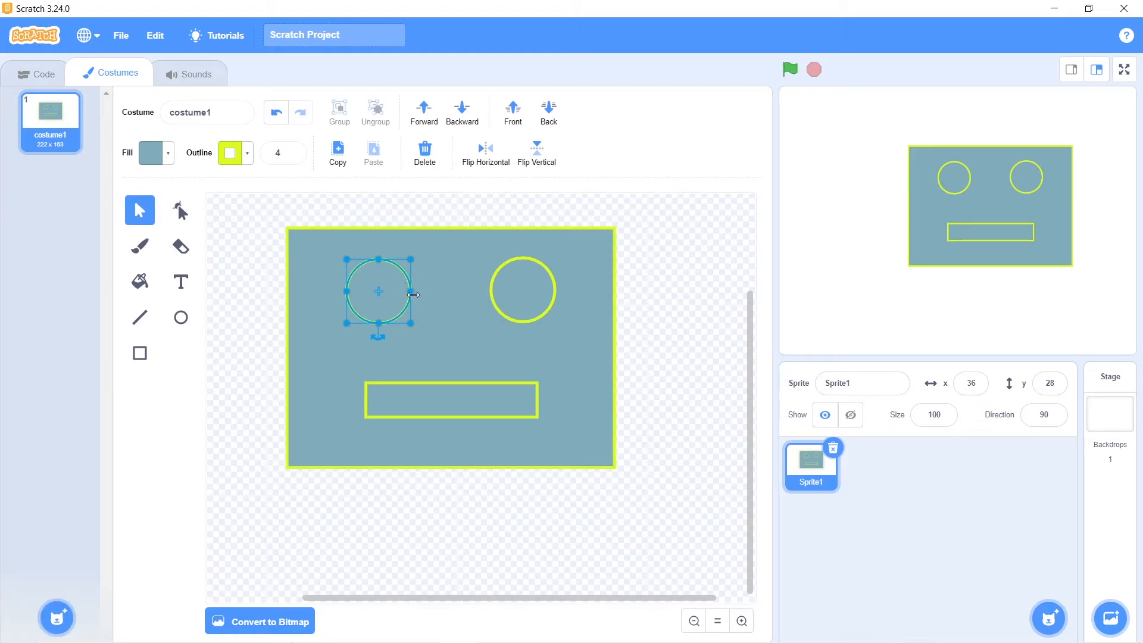
{"action": "mouse_move", "coordinate": [412, 292]}
{"action": "left_mouse_down"}
{"action": "mouse_move", "coordinate": [434, 291]}
{"action": "mouse_move", "coordinate": [408, 288]}
{"action": "mouse_move", "coordinate": [378, 340]}
{"action": "mouse_move", "coordinate": [379, 323]}
{"action": "mouse_move", "coordinate": [432, 291]}
{"action": "left_mouse_up"}
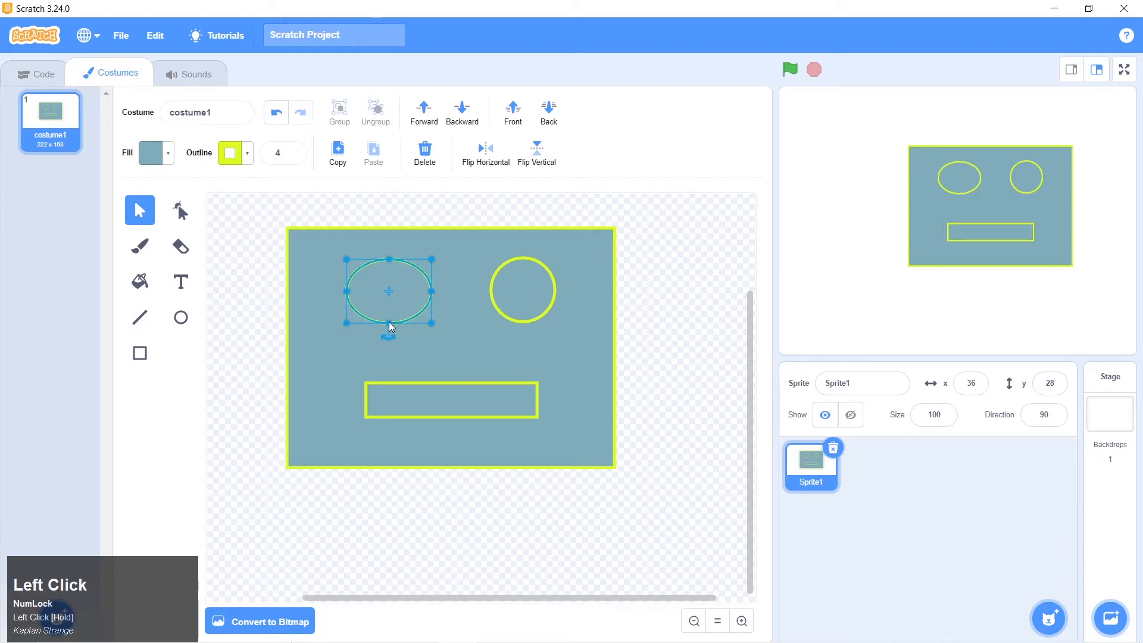
{"action": "left_click_drag", "start_coordinate": [390, 326], "coordinate": [389, 337]}
{"action": "left_click_drag", "start_coordinate": [349, 298], "coordinate": [336, 297]}
{"action": "key", "text": "ctrl+z"}
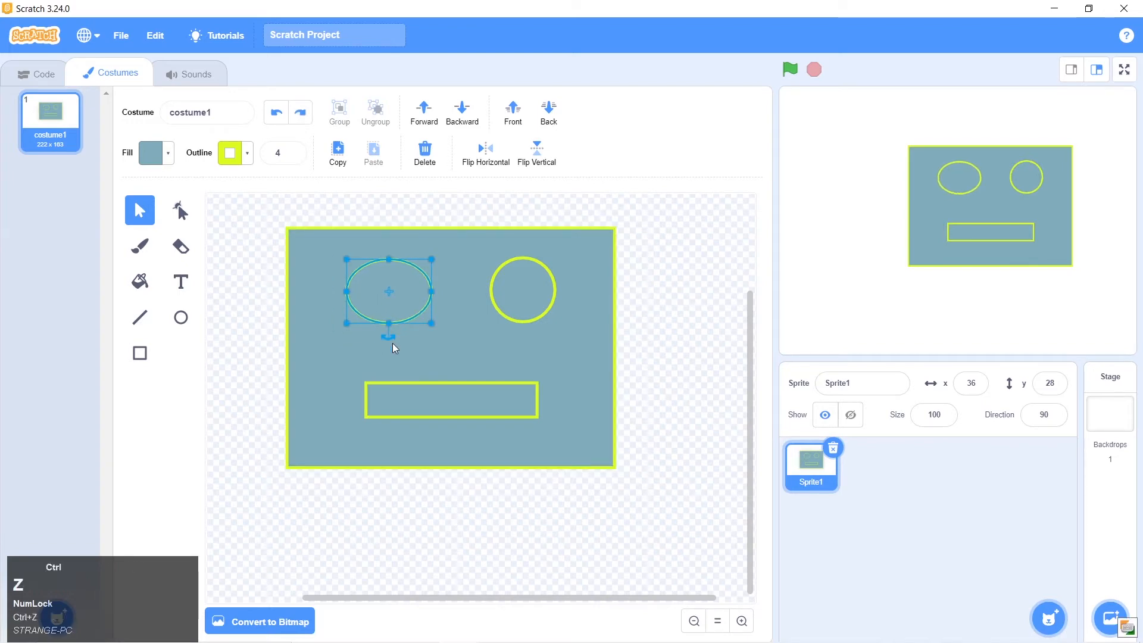
{"action": "key", "text": "ctrl+z"}
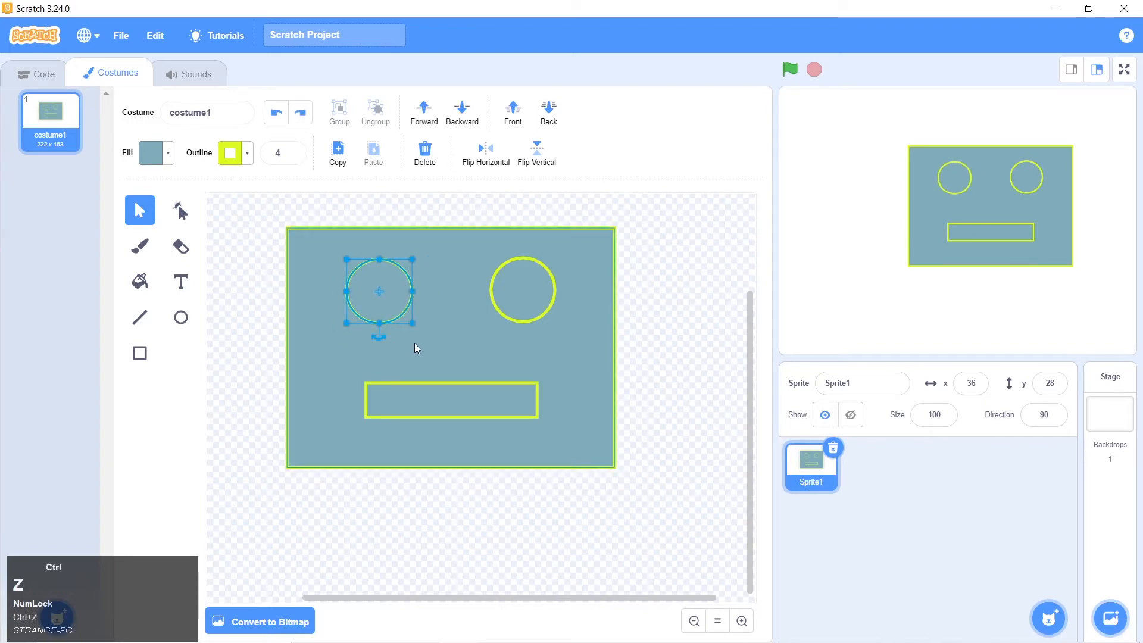
{"action": "left_click", "coordinate": [688, 339]}
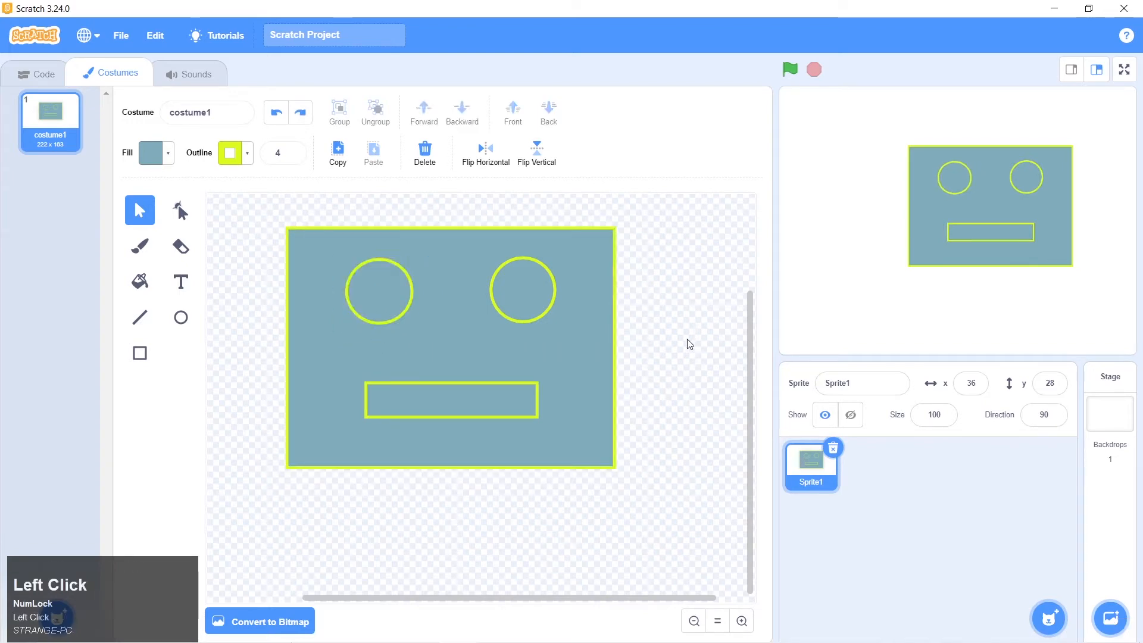
Reshape the left eye by pulling its right-hand point outward and its top point down
{"action": "left_click", "coordinate": [378, 280]}
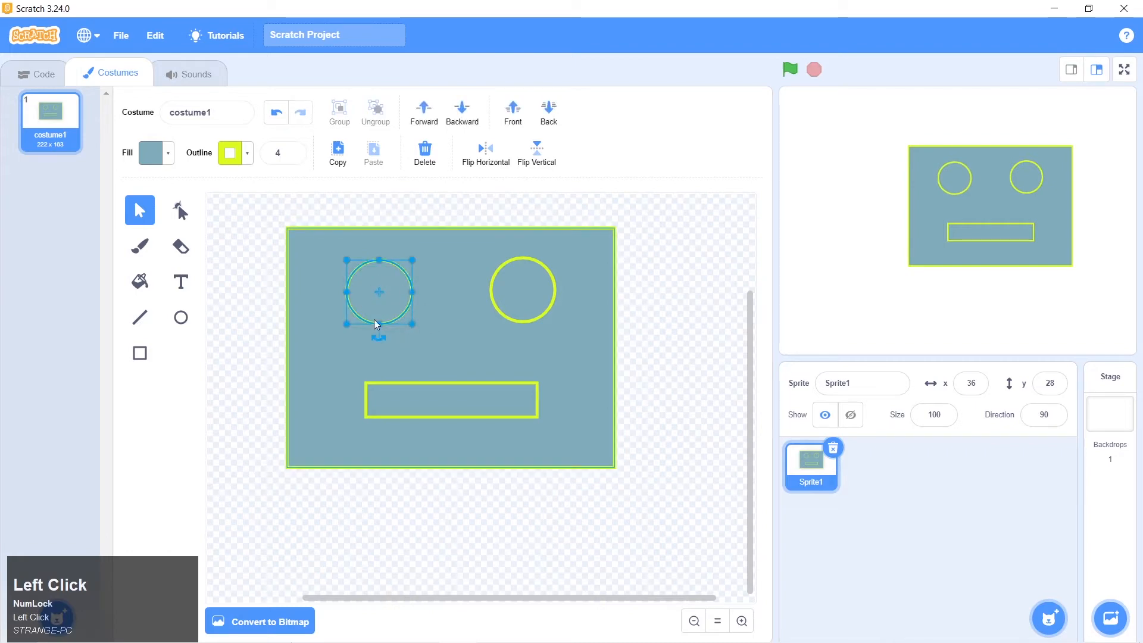
{"action": "left_click", "coordinate": [181, 215]}
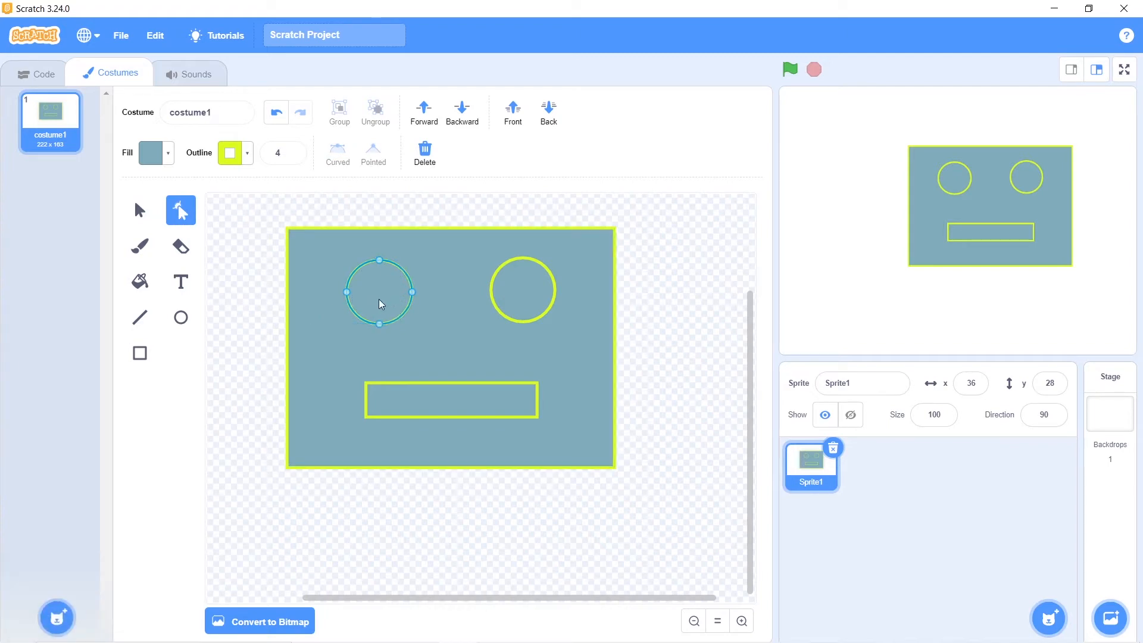
{"action": "left_click", "coordinate": [437, 396]}
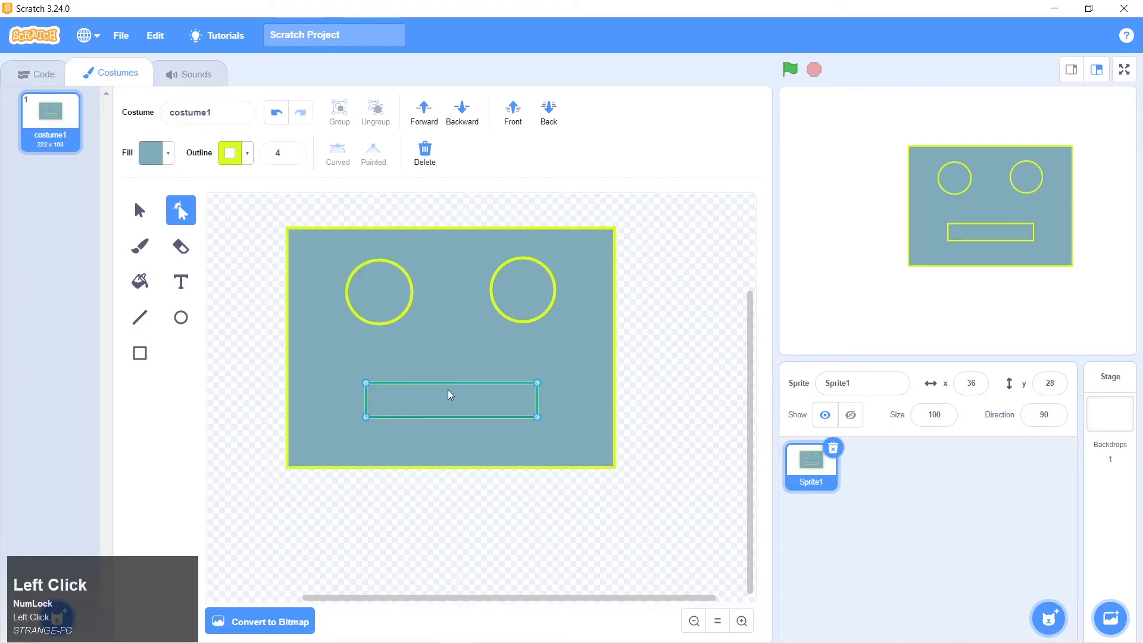
{"action": "left_click", "coordinate": [379, 293]}
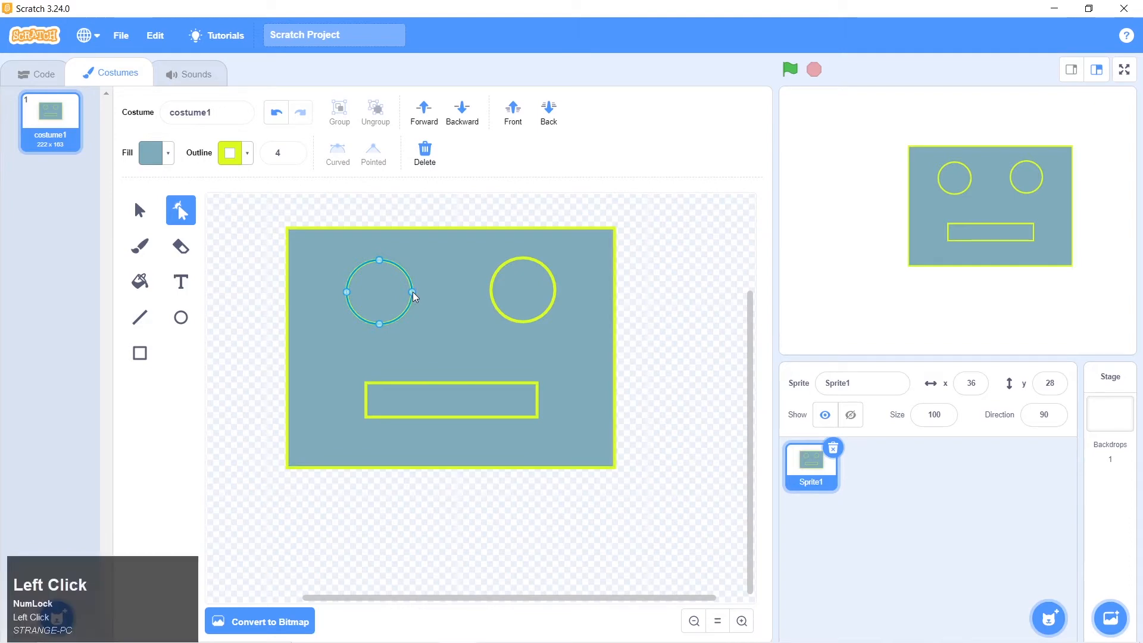
{"action": "left_click_drag", "start_coordinate": [412, 293], "coordinate": [441, 292]}
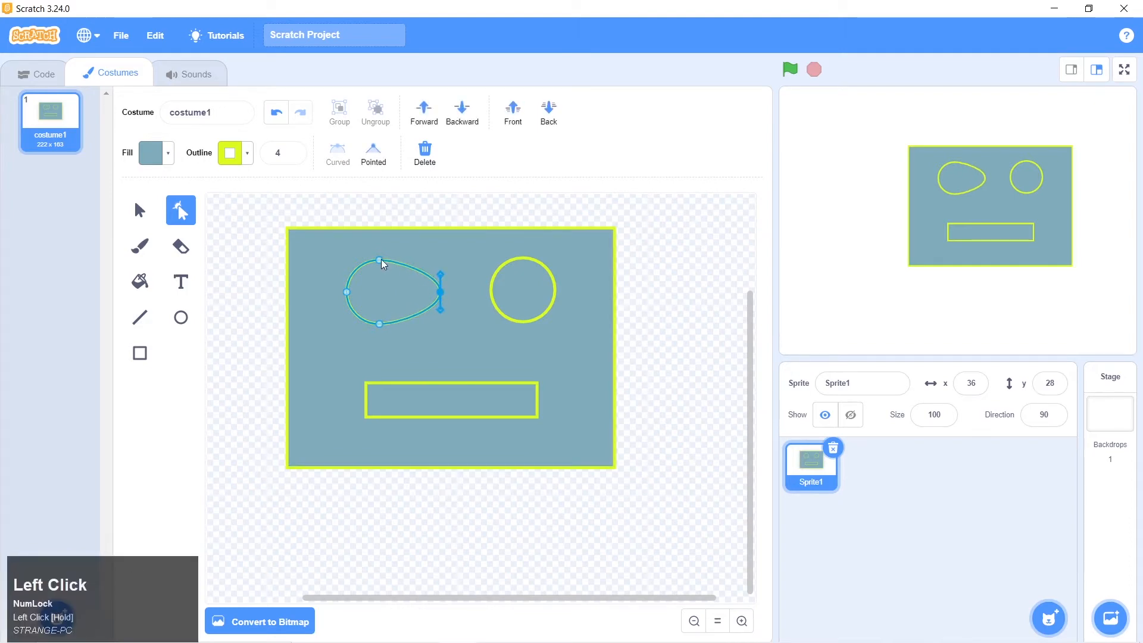
{"action": "left_click_drag", "start_coordinate": [382, 260], "coordinate": [379, 279]}
Reshape the right eye into a slanted form by moving its left, top and right curve points
{"action": "left_click", "coordinate": [508, 292]}
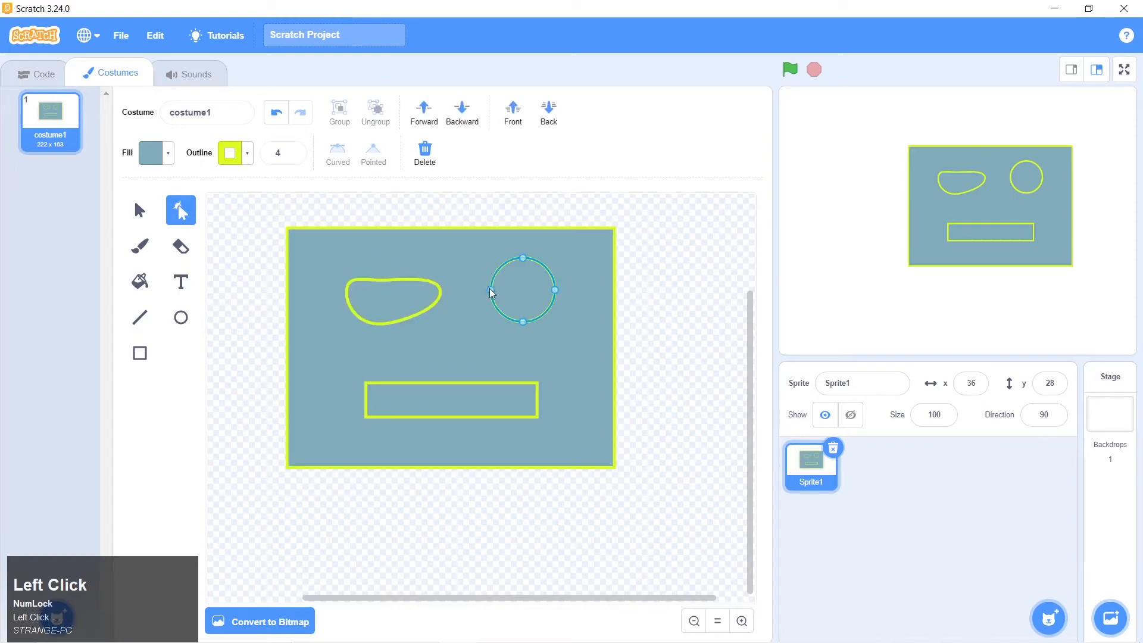
{"action": "left_click_drag", "start_coordinate": [491, 293], "coordinate": [487, 307]}
{"action": "left_click_drag", "start_coordinate": [523, 259], "coordinate": [521, 284]}
{"action": "left_click", "coordinate": [522, 322]}
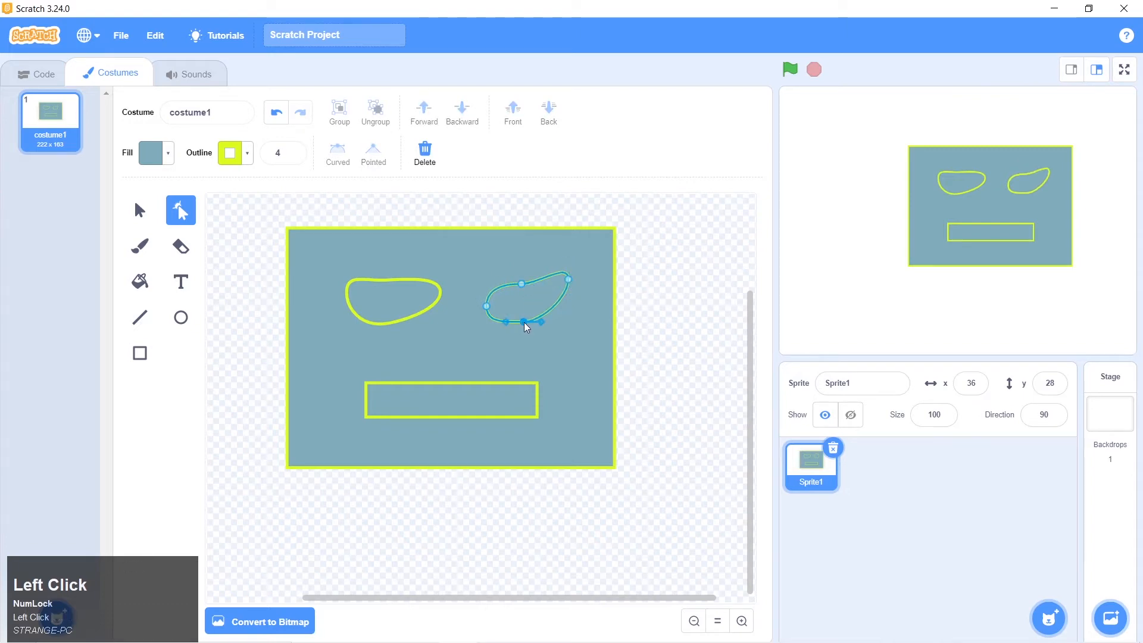
{"action": "left_click", "coordinate": [658, 312]}
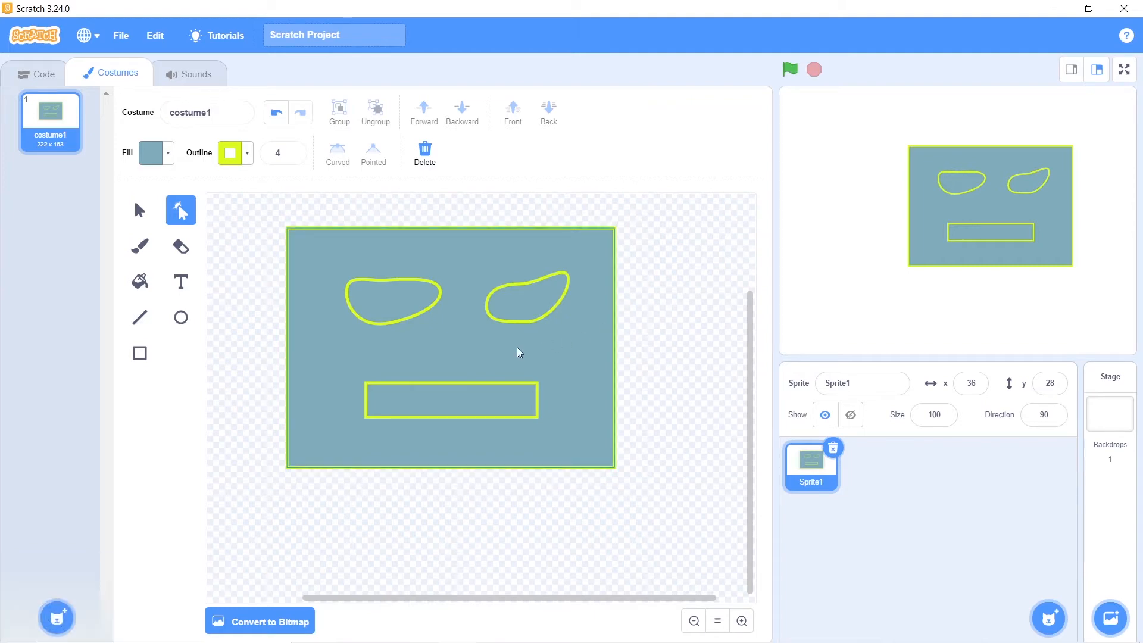
Bend the left eye's lower edge by rotating and lengthening the curve handle of its bottom point
{"action": "left_click", "coordinate": [385, 297]}
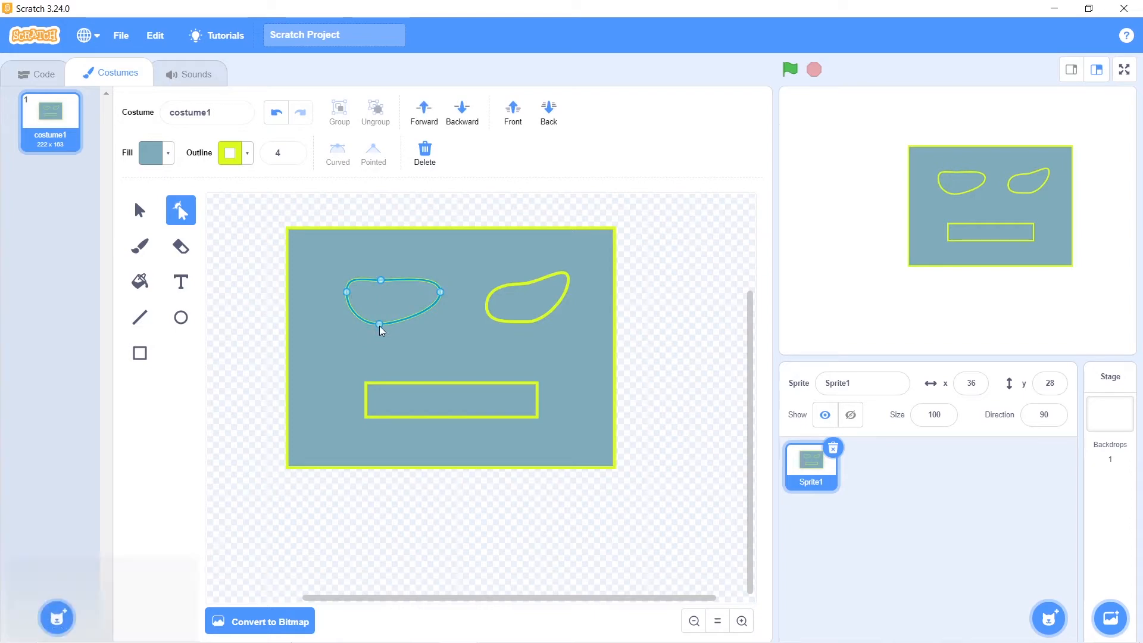
{"action": "left_click", "coordinate": [379, 325]}
{"action": "left_click_drag", "start_coordinate": [398, 325], "coordinate": [359, 367]}
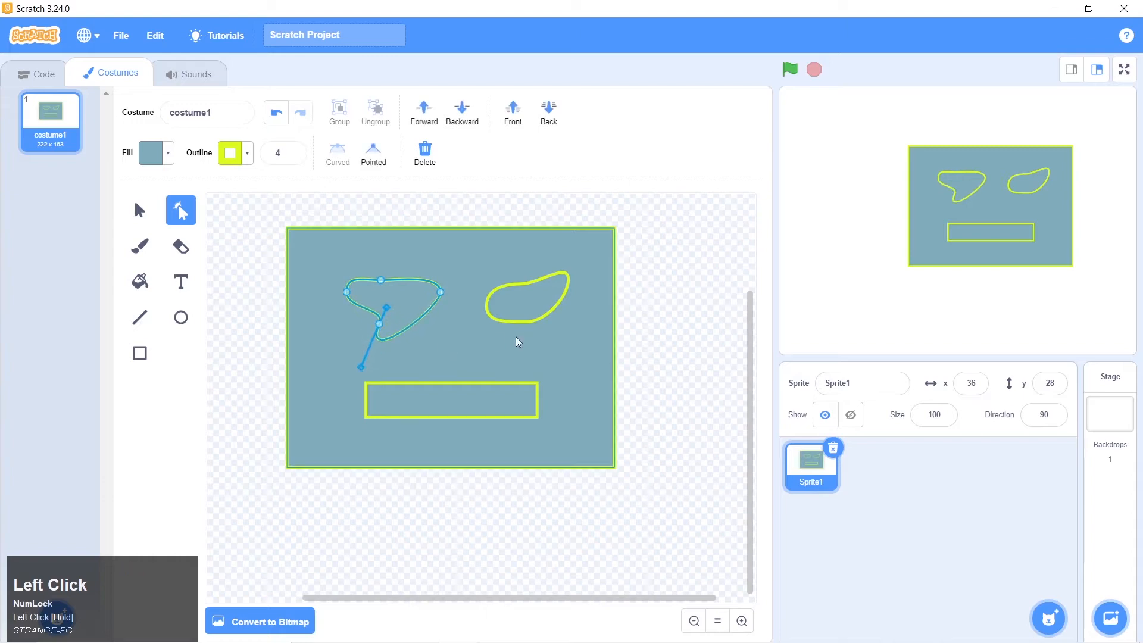
{"action": "left_click", "coordinate": [510, 344]}
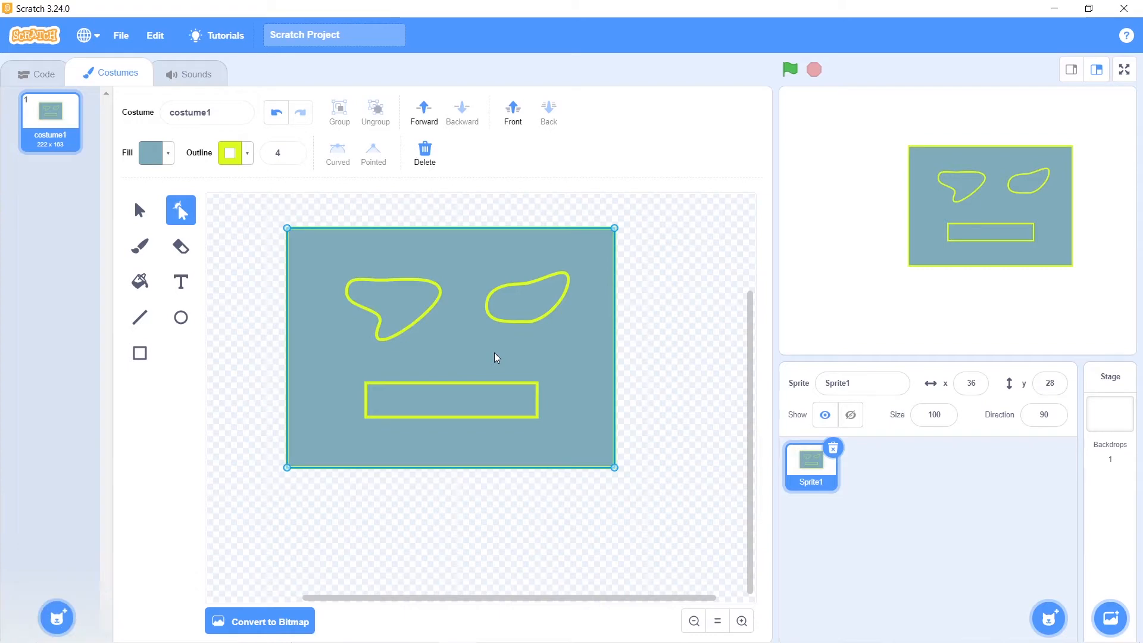
Delete both reshaped eyes from the robot's face
{"action": "left_click", "coordinate": [402, 298]}
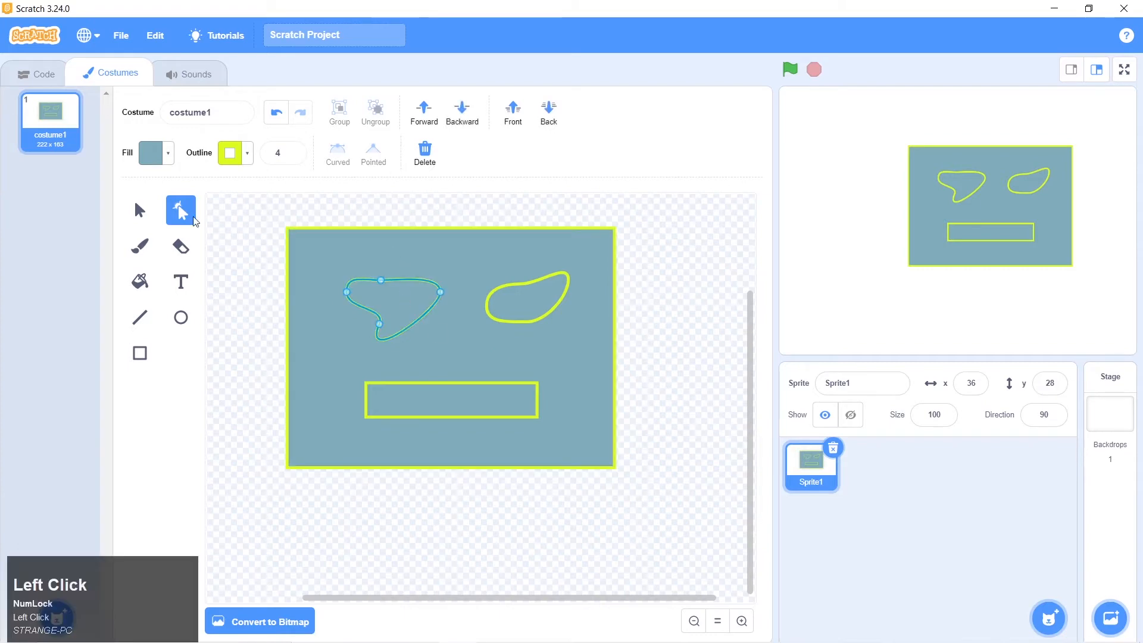
{"action": "left_click", "coordinate": [139, 211]}
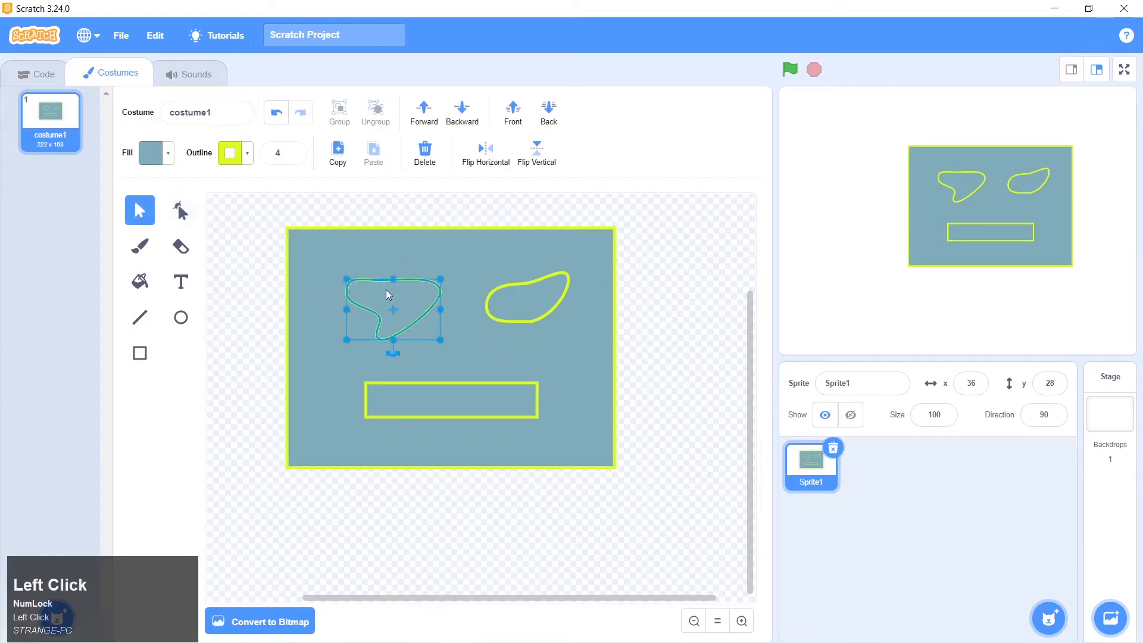
{"action": "key", "text": "Delete"}
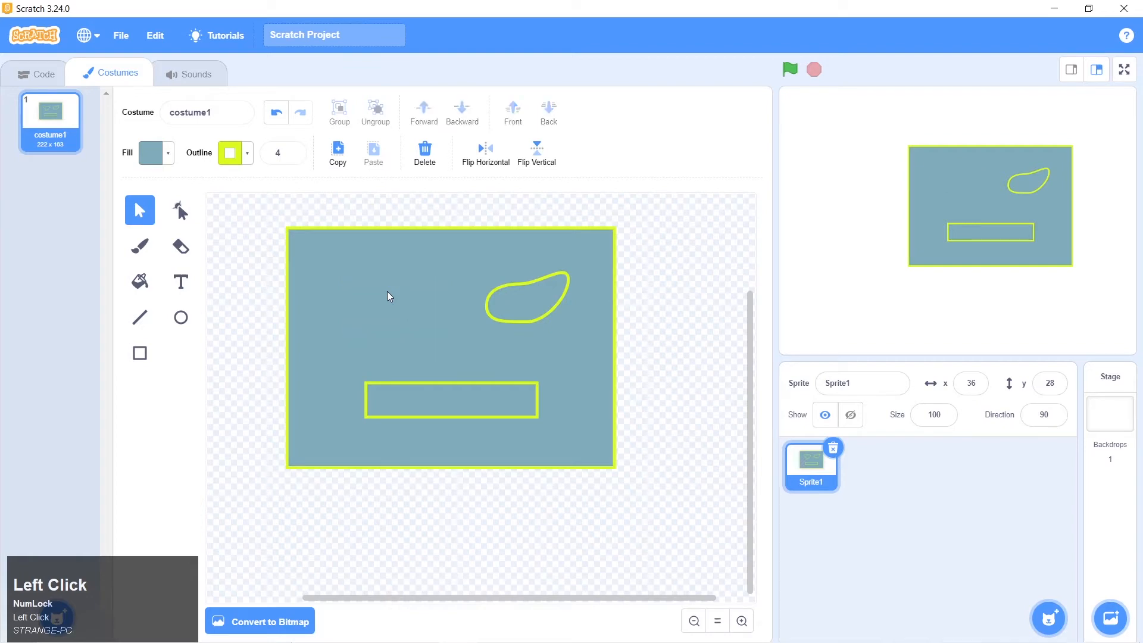
{"action": "left_click", "coordinate": [507, 295]}
{"action": "key", "text": "Delete"}
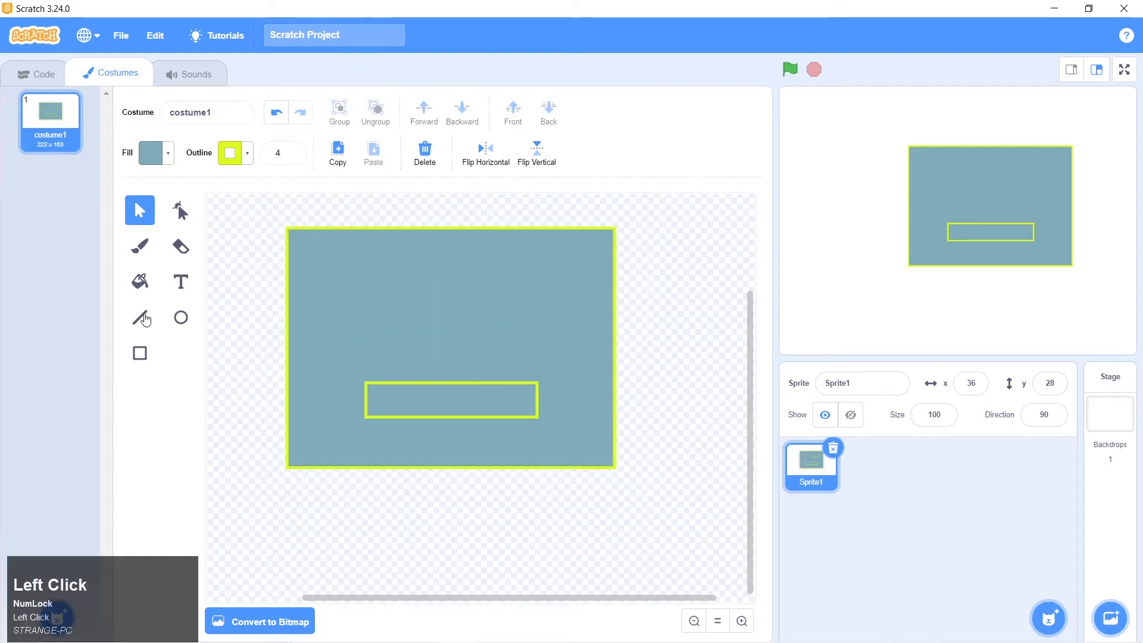
Draw a small circle as the left eye, place a duplicate level with it as the right eye, and adjust their spacing
{"action": "left_click", "coordinate": [182, 329]}
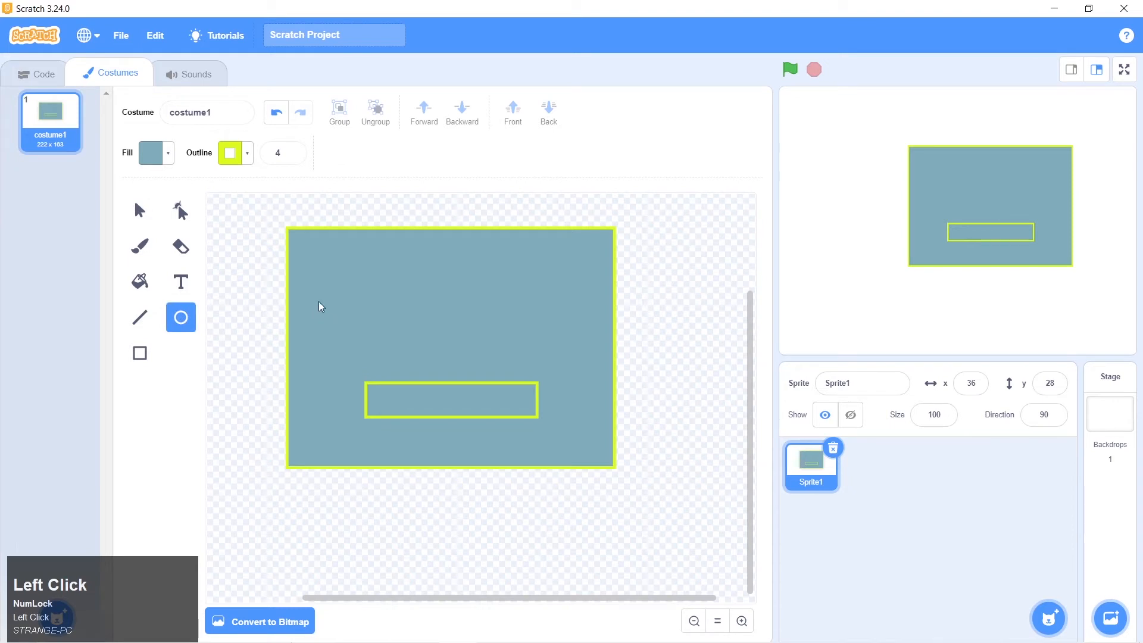
{"action": "left_click_drag", "start_coordinate": [347, 272], "coordinate": [365, 286]}
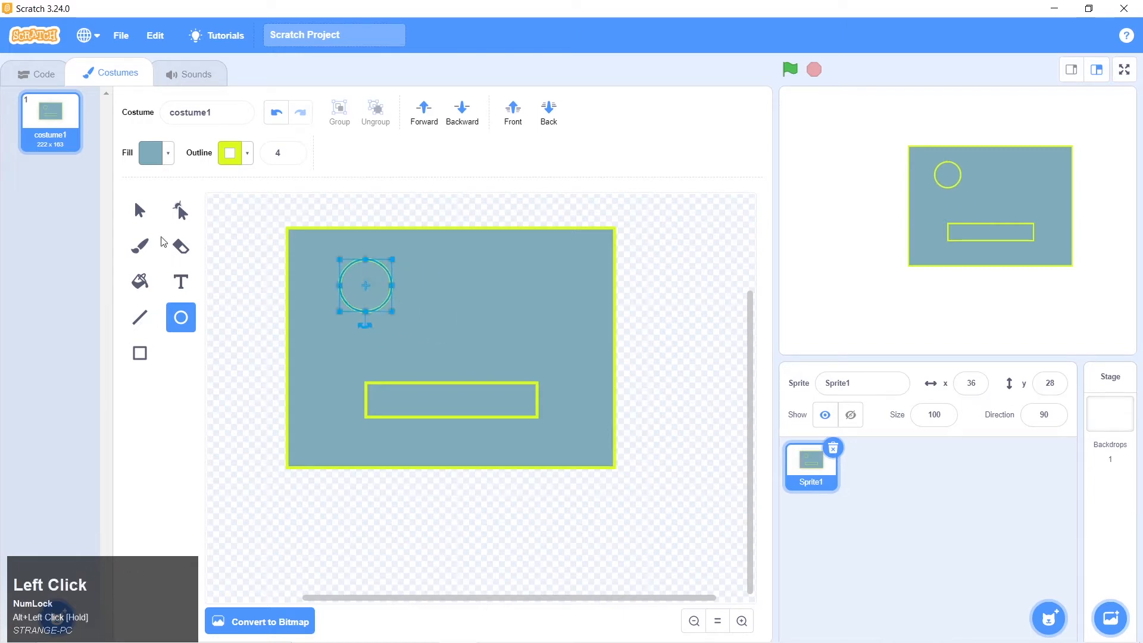
{"action": "left_click", "coordinate": [140, 210]}
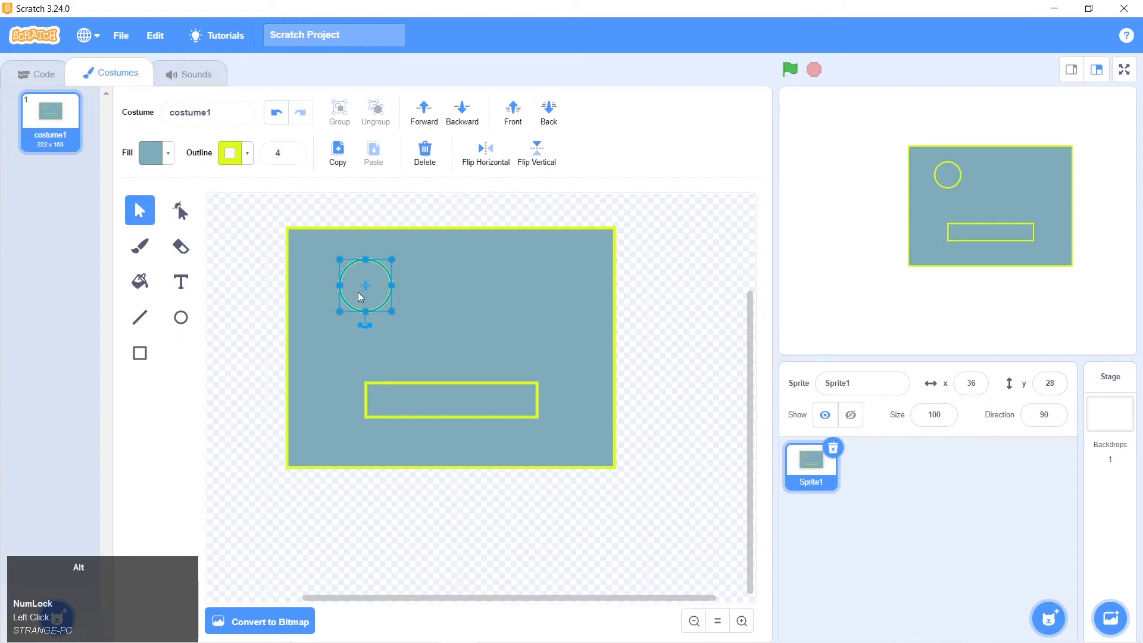
{"action": "left_click_drag", "start_coordinate": [358, 292], "coordinate": [515, 295]}
{"action": "left_click_drag", "start_coordinate": [398, 287], "coordinate": [421, 292]}
{"action": "left_click_drag", "start_coordinate": [509, 296], "coordinate": [489, 296]}
Try a curved point on the upper-right corner of the mouth rectangle, and restore it to a pointed corner
{"action": "left_click", "coordinate": [482, 409]}
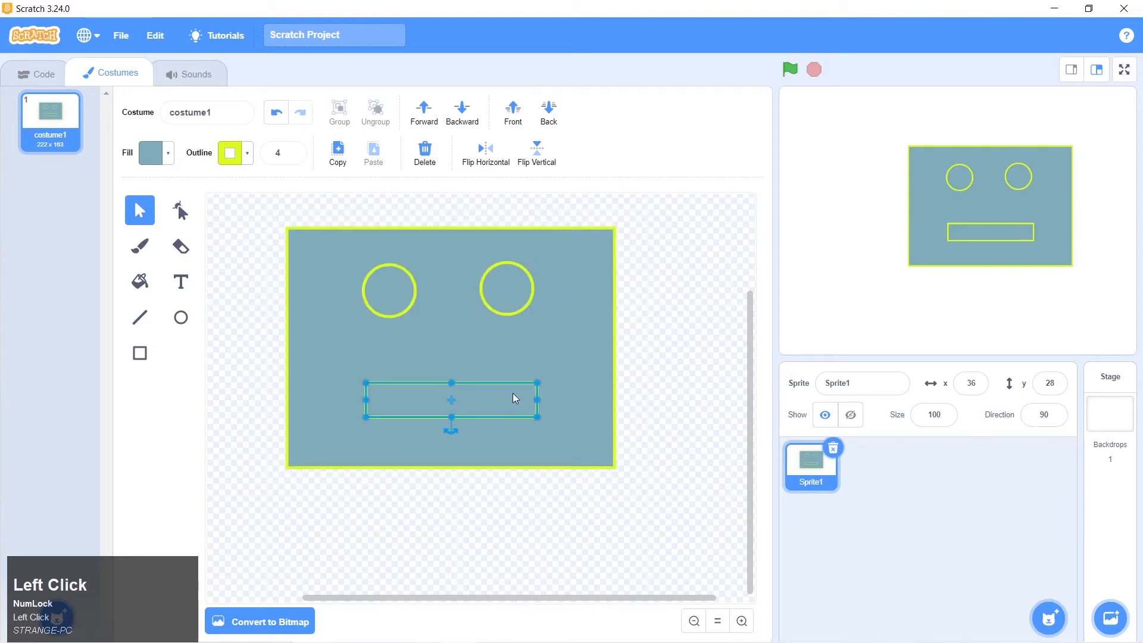
{"action": "left_click", "coordinate": [180, 213]}
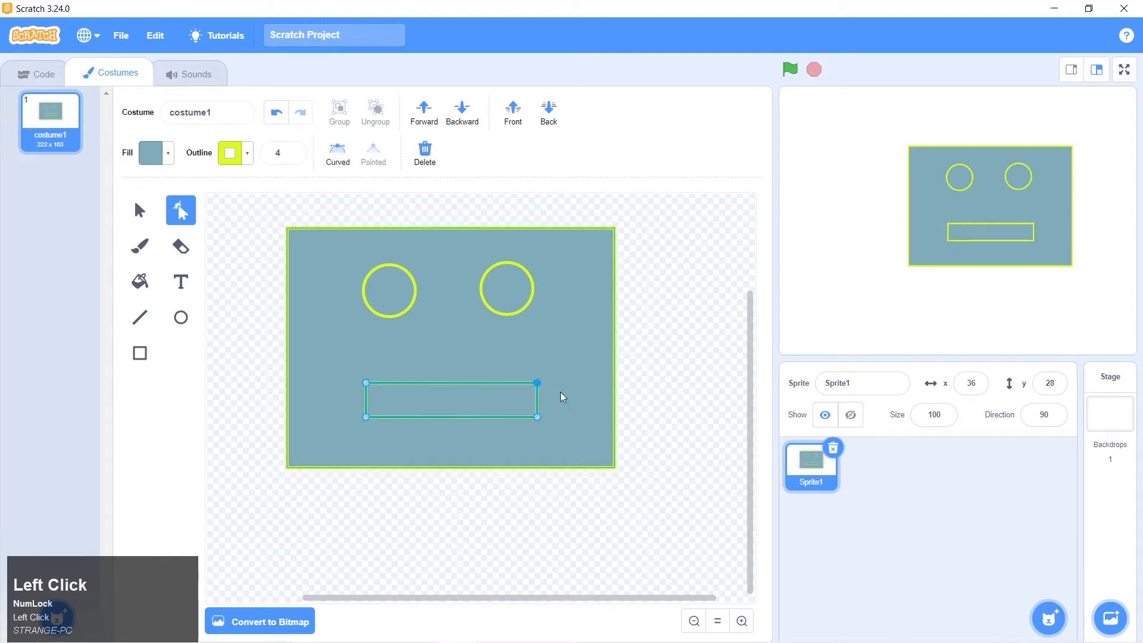
{"action": "left_click_drag", "start_coordinate": [536, 384], "coordinate": [537, 382]}
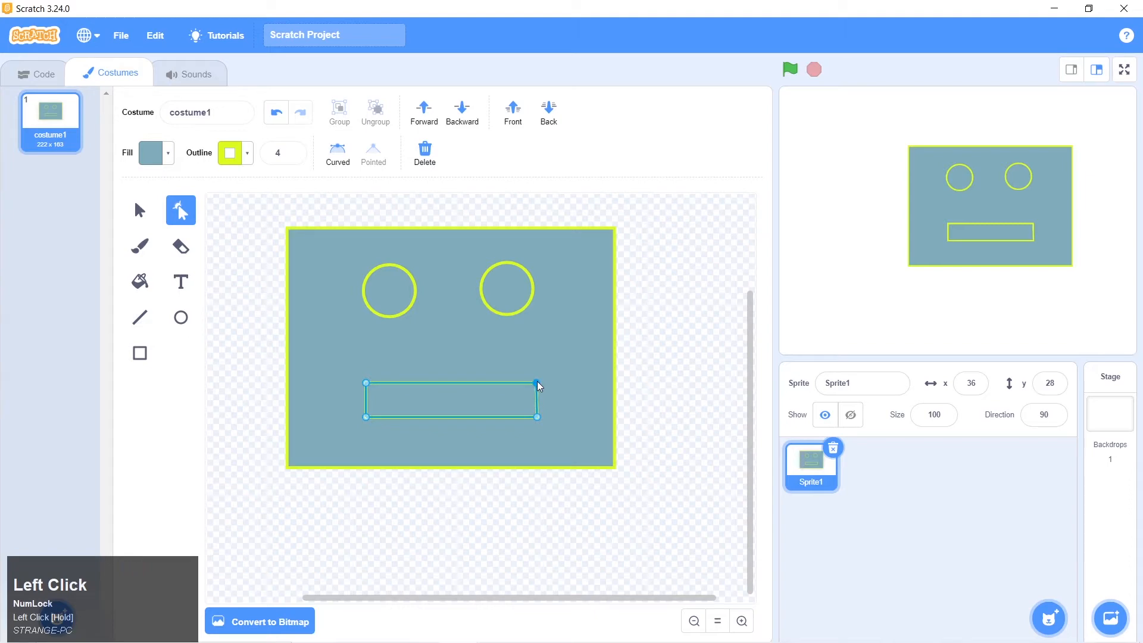
{"action": "left_click", "coordinate": [338, 156]}
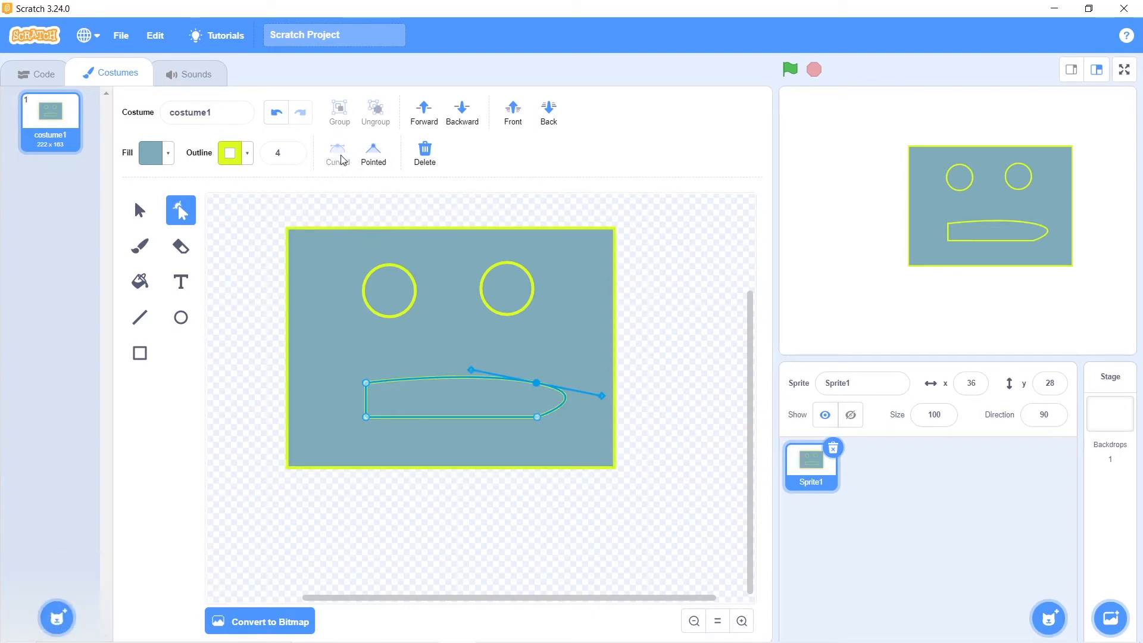
{"action": "left_click", "coordinate": [374, 154]}
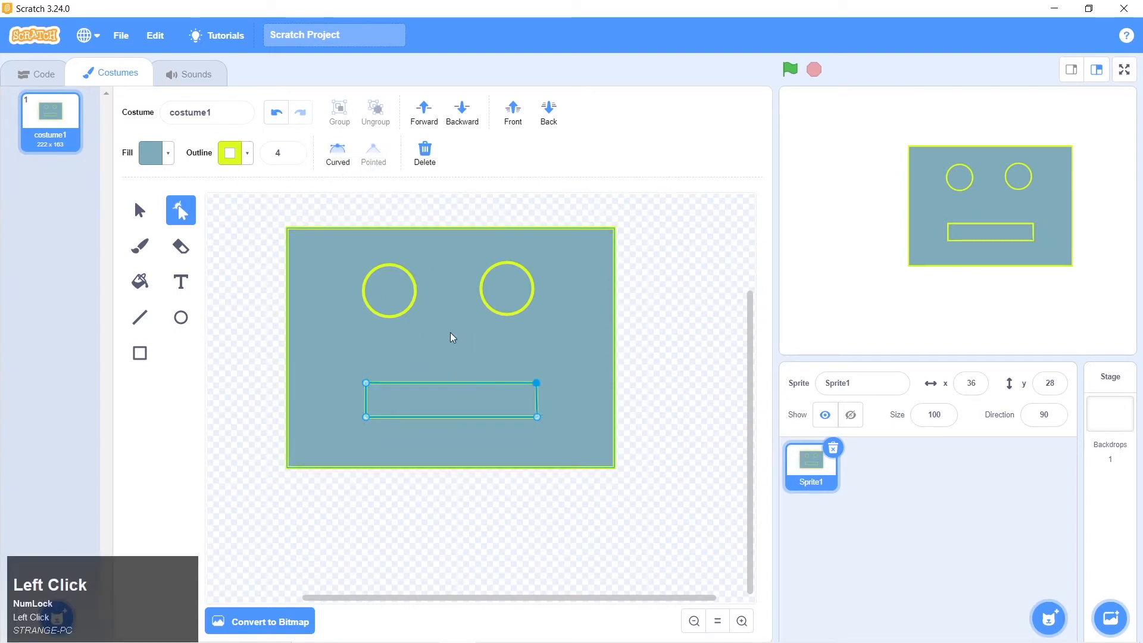
Switch to Photos to examine the mouth shape in the robot 1.png reference, and return to Scratch with the mouth's points editable
{"action": "key", "text": "alt+Tab"}
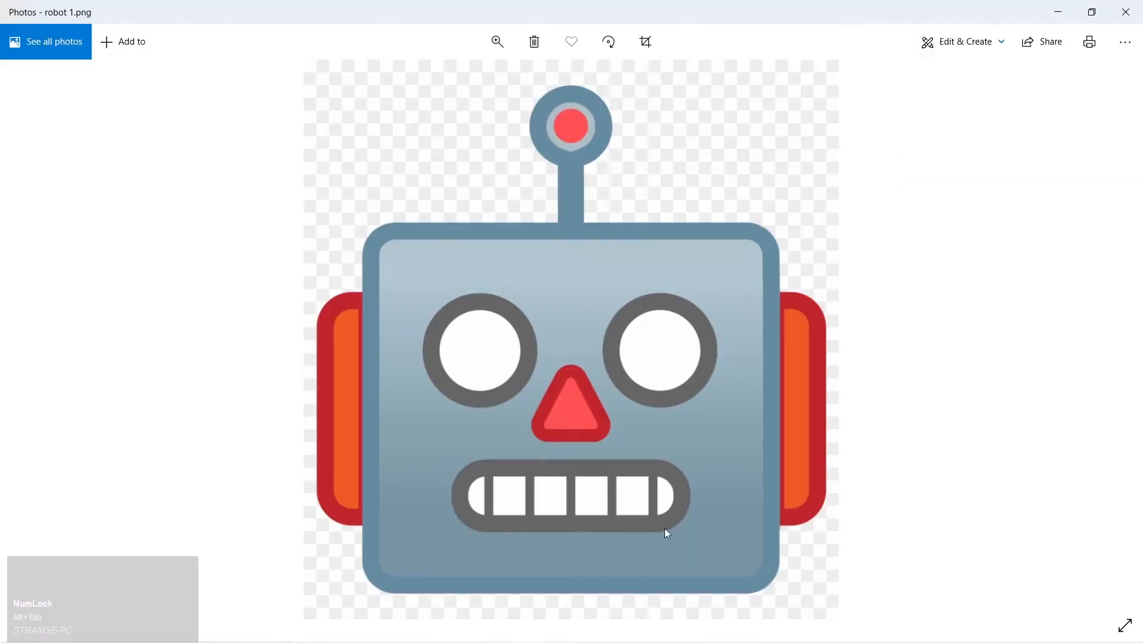
{"action": "key", "text": "alt+Tab"}
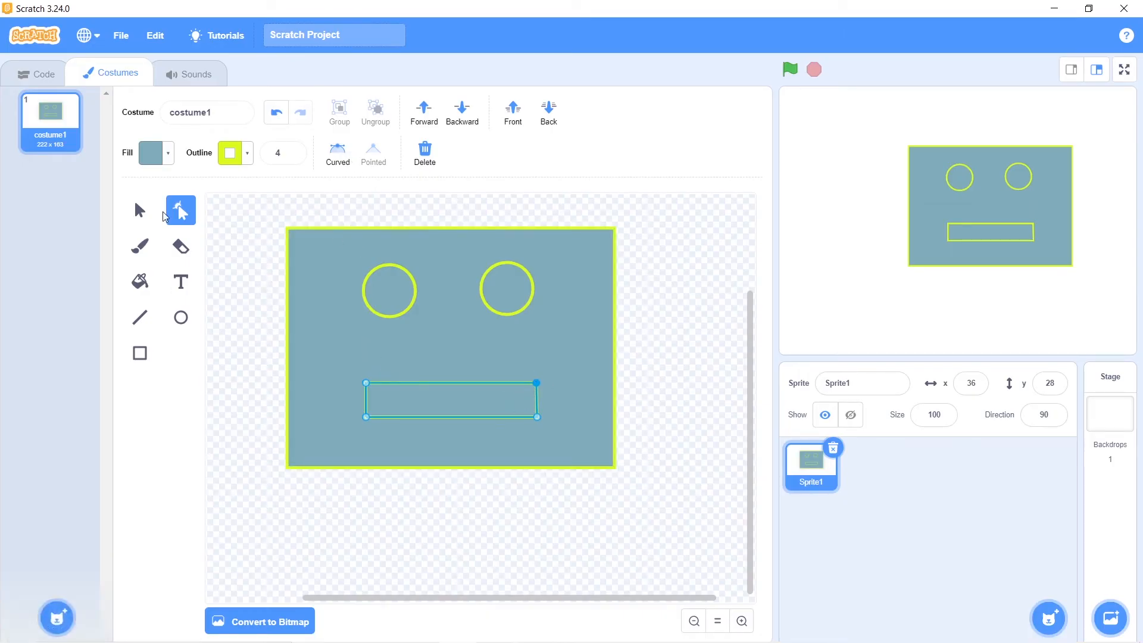
{"action": "left_click", "coordinate": [139, 211]}
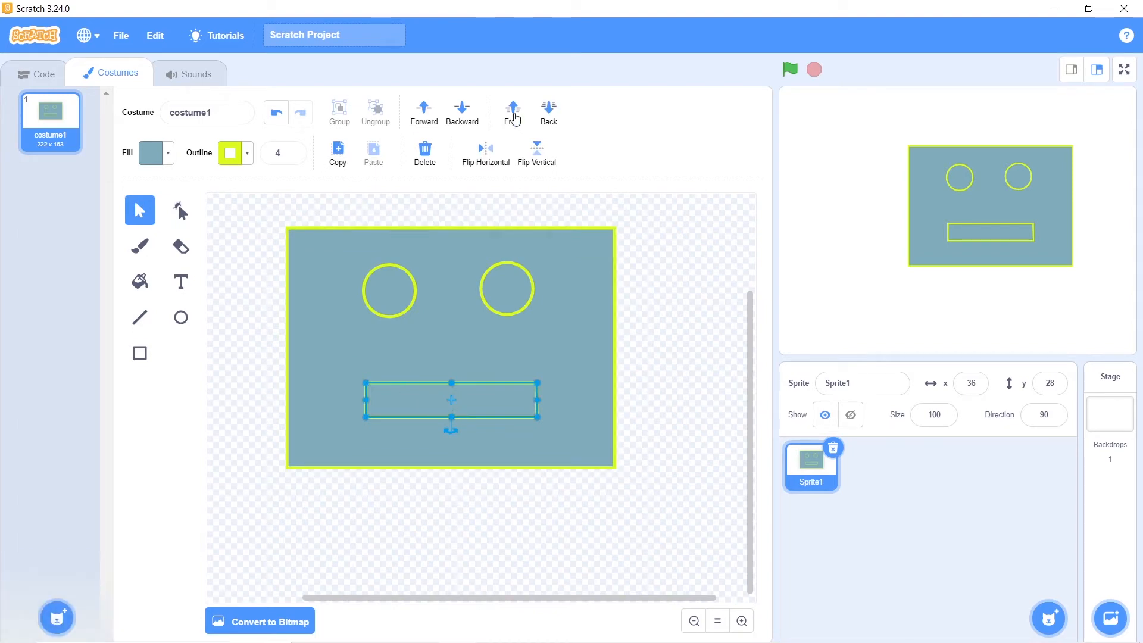
{"action": "left_click", "coordinate": [189, 216]}
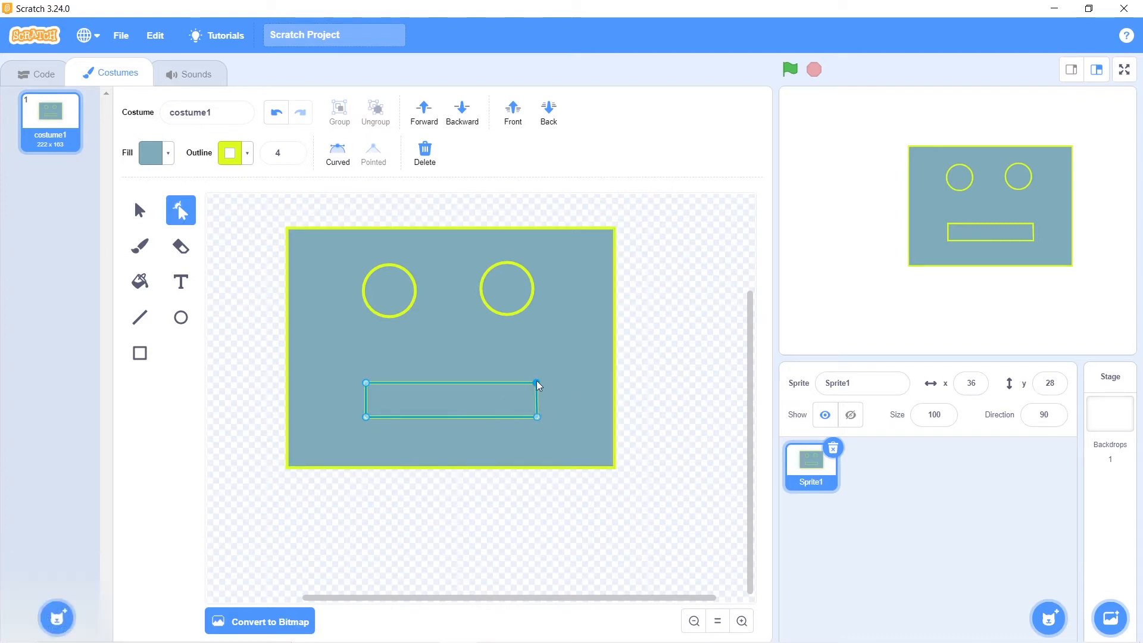
Convert all four corner points of the mouth rectangle to curved points
{"action": "left_click", "coordinate": [537, 418]}
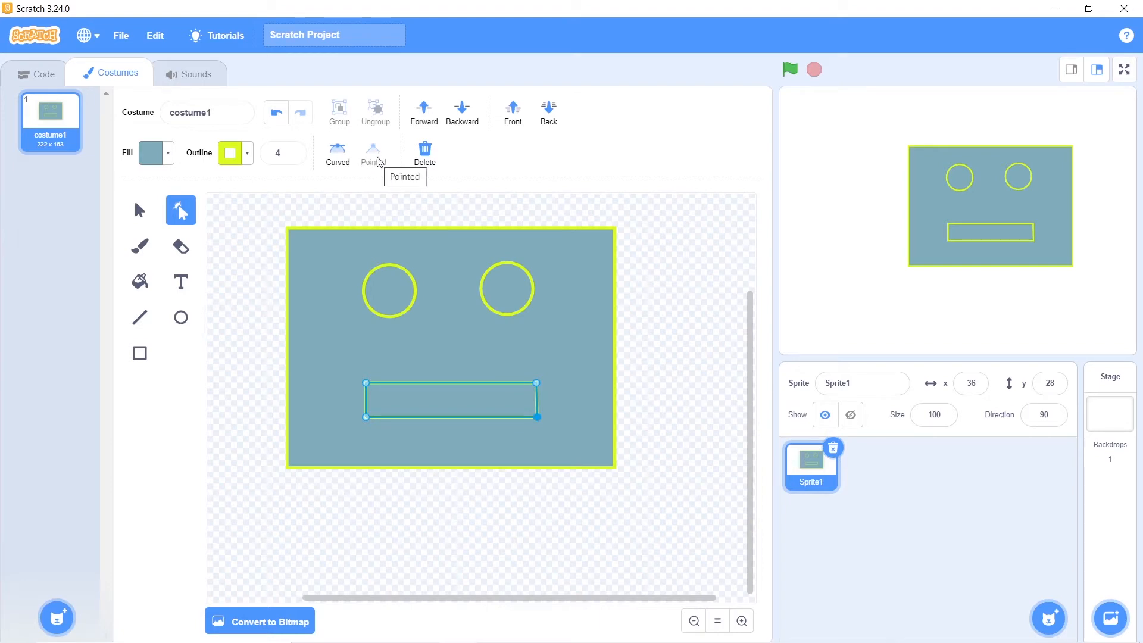
{"action": "left_click", "coordinate": [336, 155]}
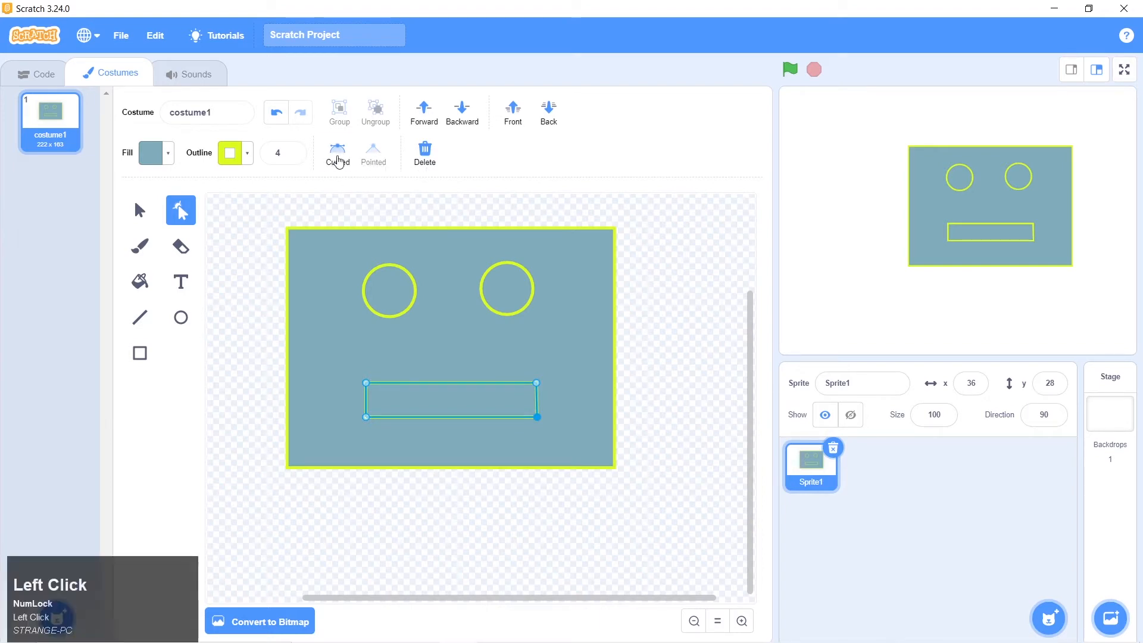
{"action": "left_click", "coordinate": [536, 384]}
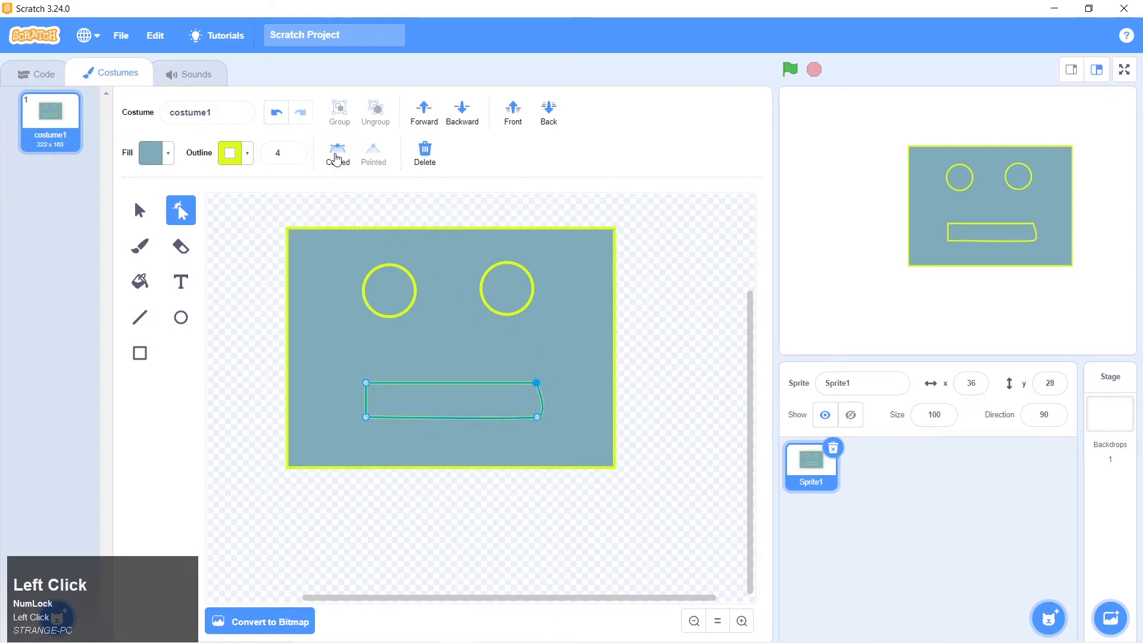
{"action": "left_click", "coordinate": [337, 156]}
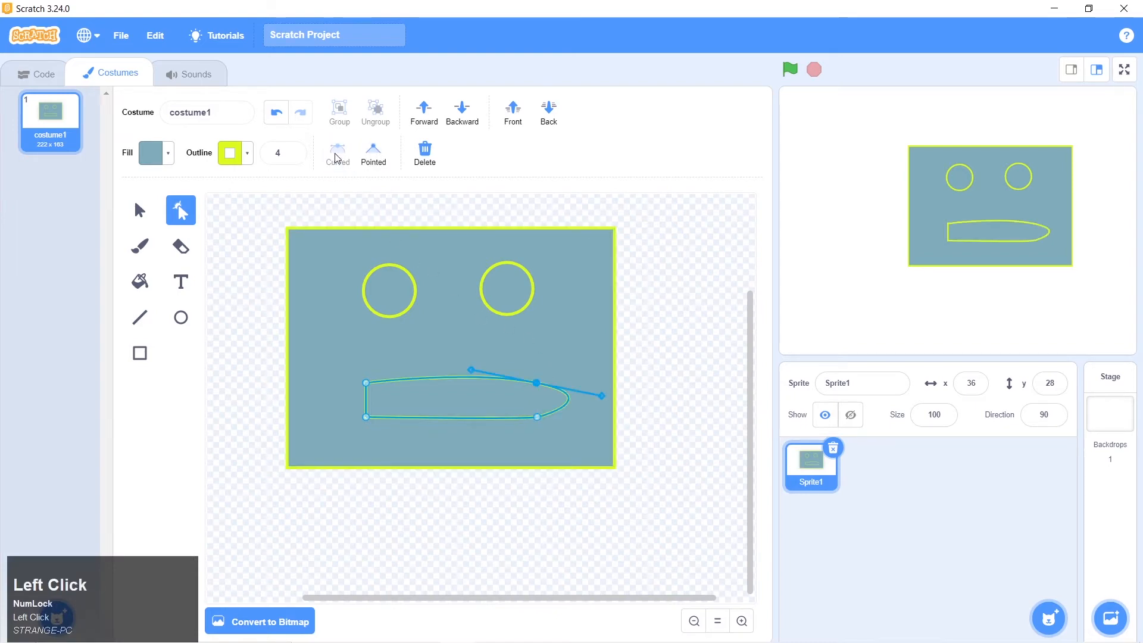
{"action": "left_click", "coordinate": [365, 384]}
{"action": "left_click", "coordinate": [337, 156]}
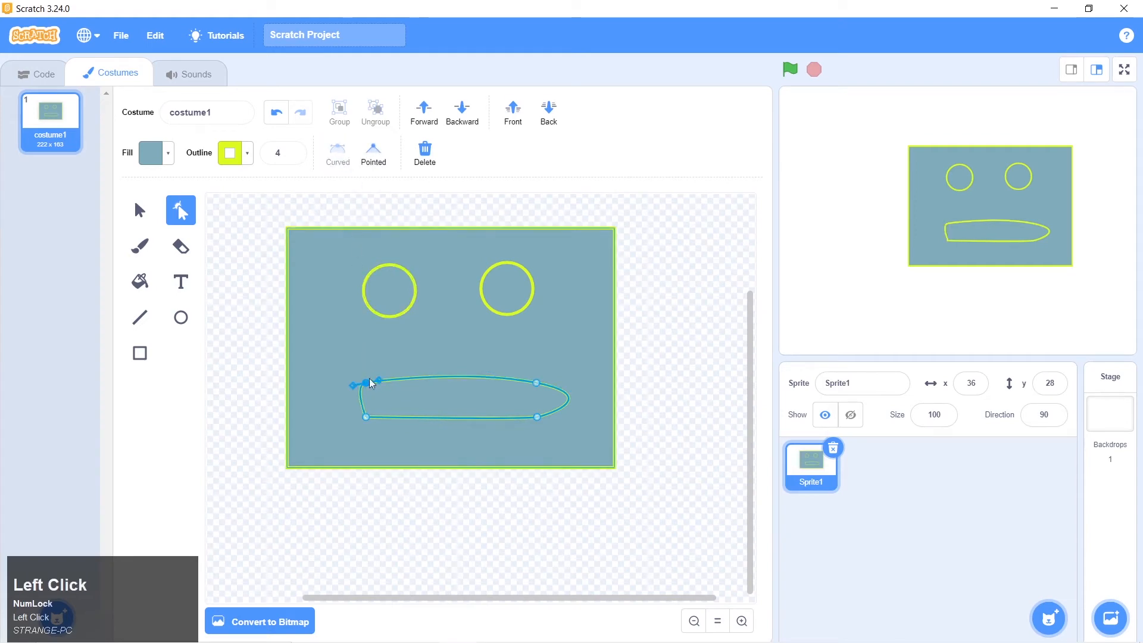
{"action": "left_click", "coordinate": [366, 416]}
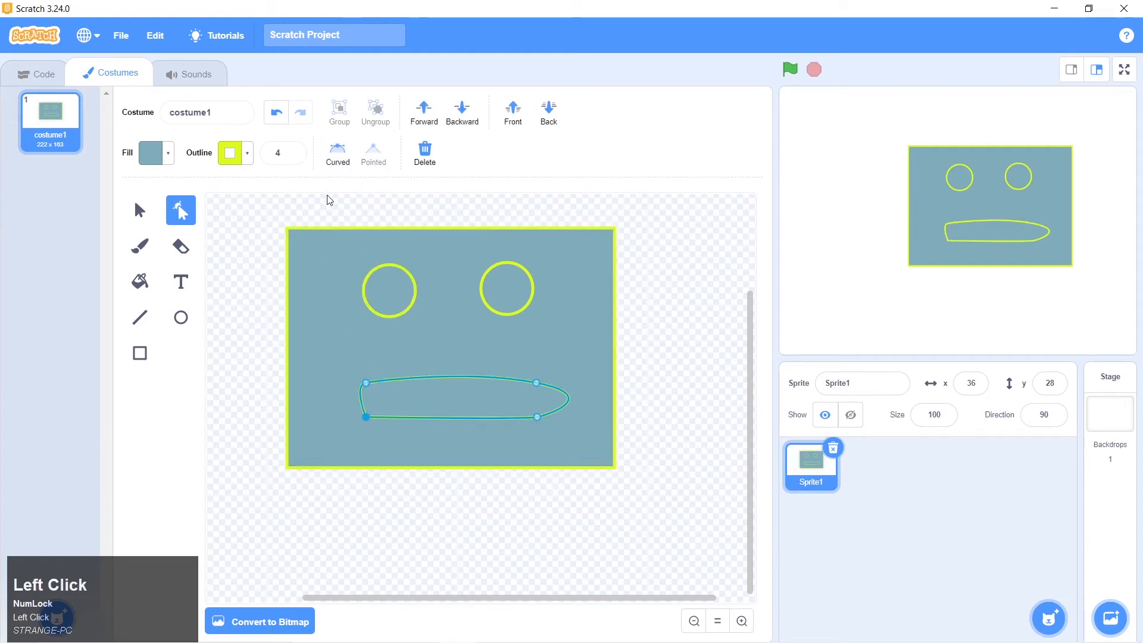
{"action": "left_click", "coordinate": [337, 156]}
{"action": "left_click", "coordinate": [657, 402]}
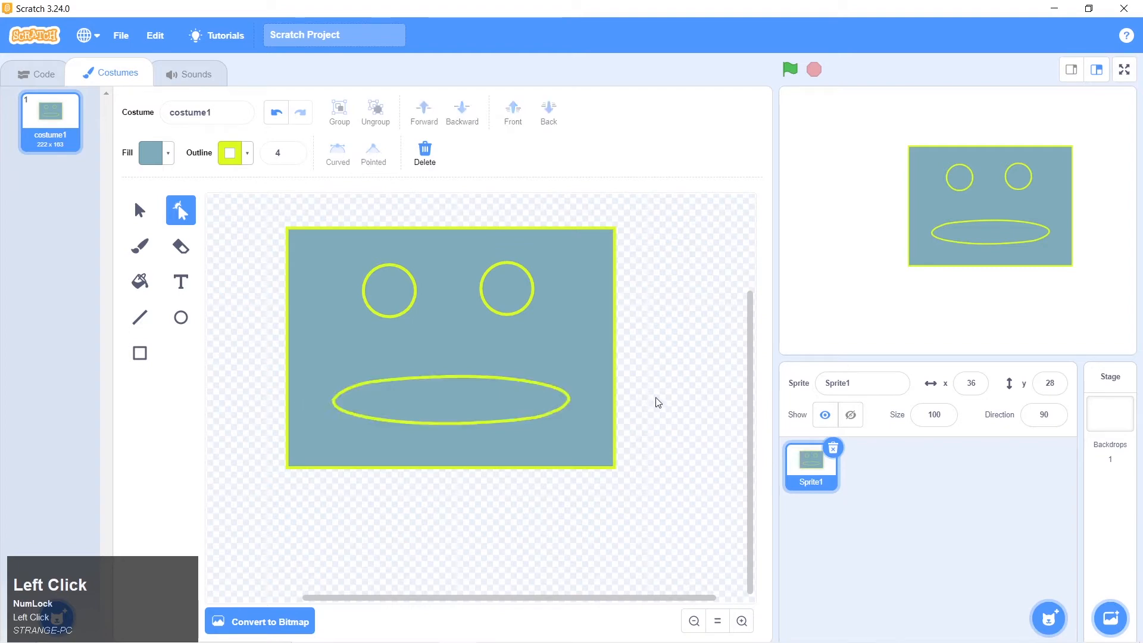
Tighten the mouth's left end by adjusting the curve handles of its two left points and shifting the upper-left point slightly
{"action": "left_click", "coordinate": [458, 403]}
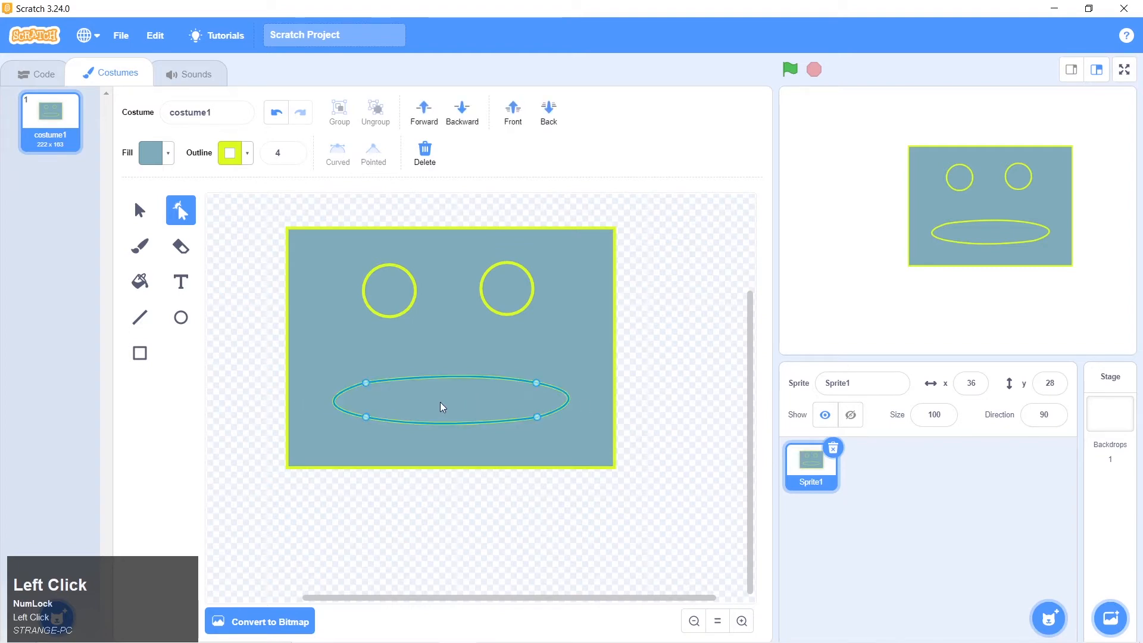
{"action": "left_click", "coordinate": [366, 384]}
{"action": "left_click", "coordinate": [352, 388]}
{"action": "mouse_move", "coordinate": [353, 388]}
{"action": "left_mouse_down"}
{"action": "mouse_move", "coordinate": [367, 419]}
{"action": "mouse_move", "coordinate": [298, 401]}
{"action": "mouse_move", "coordinate": [352, 405]}
{"action": "left_mouse_up"}
{"action": "left_click_drag", "start_coordinate": [412, 465], "coordinate": [381, 426]}
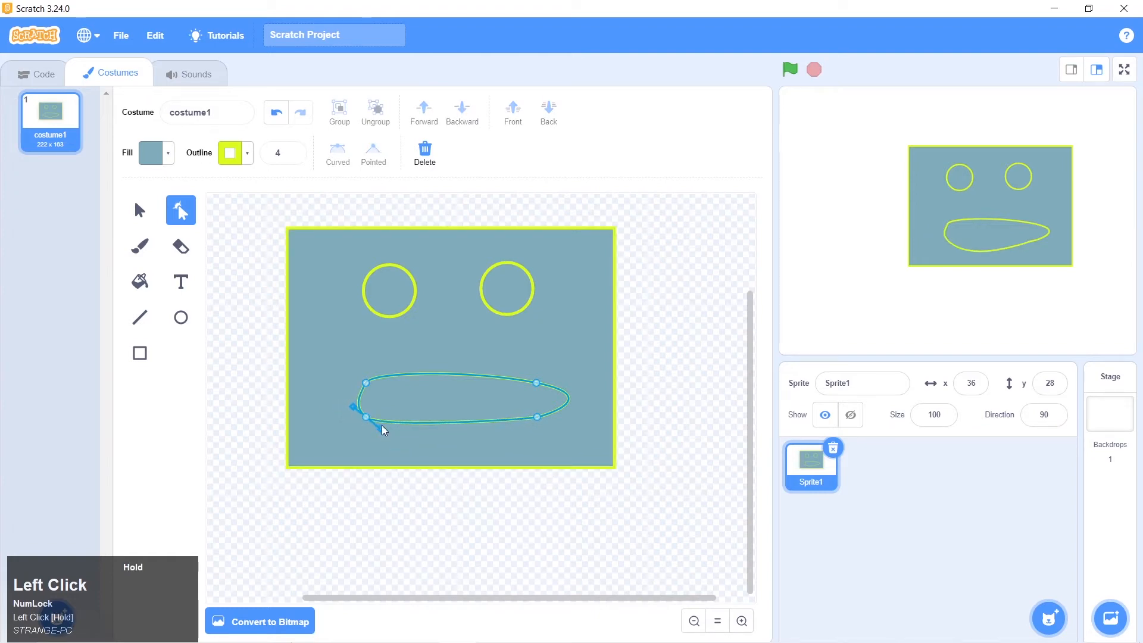
{"action": "left_click_drag", "start_coordinate": [364, 385], "coordinate": [363, 387]}
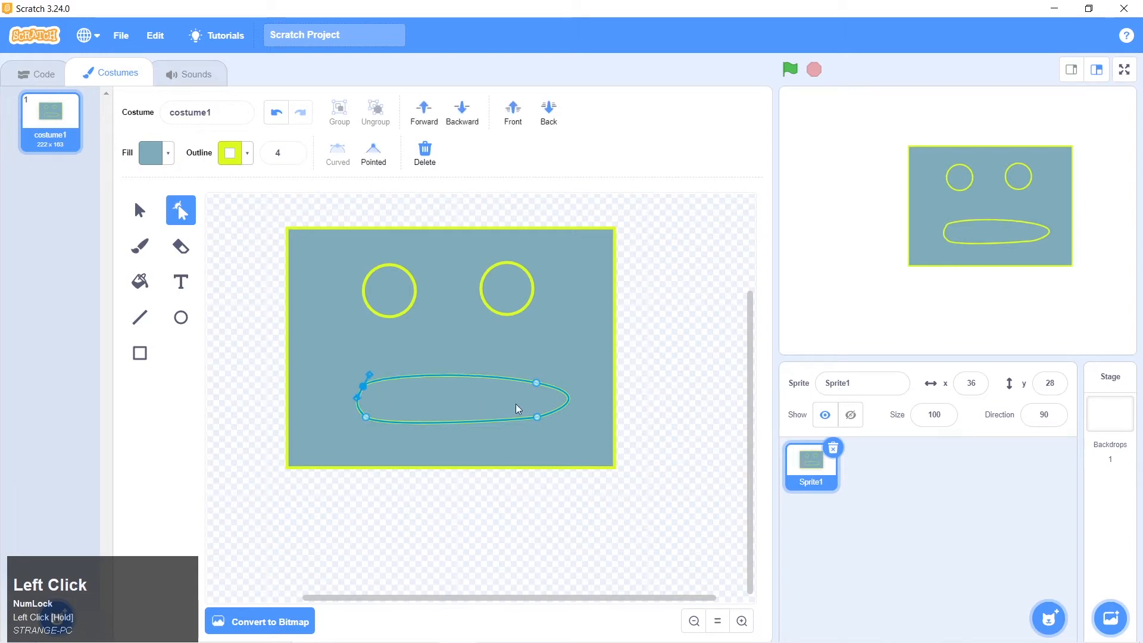
Tighten the mouth's right end by shortening both curve handles of its upper-right point
{"action": "left_click", "coordinate": [537, 384]}
{"action": "left_click_drag", "start_coordinate": [599, 389], "coordinate": [560, 391]}
{"action": "left_click_drag", "start_coordinate": [474, 361], "coordinate": [514, 377]}
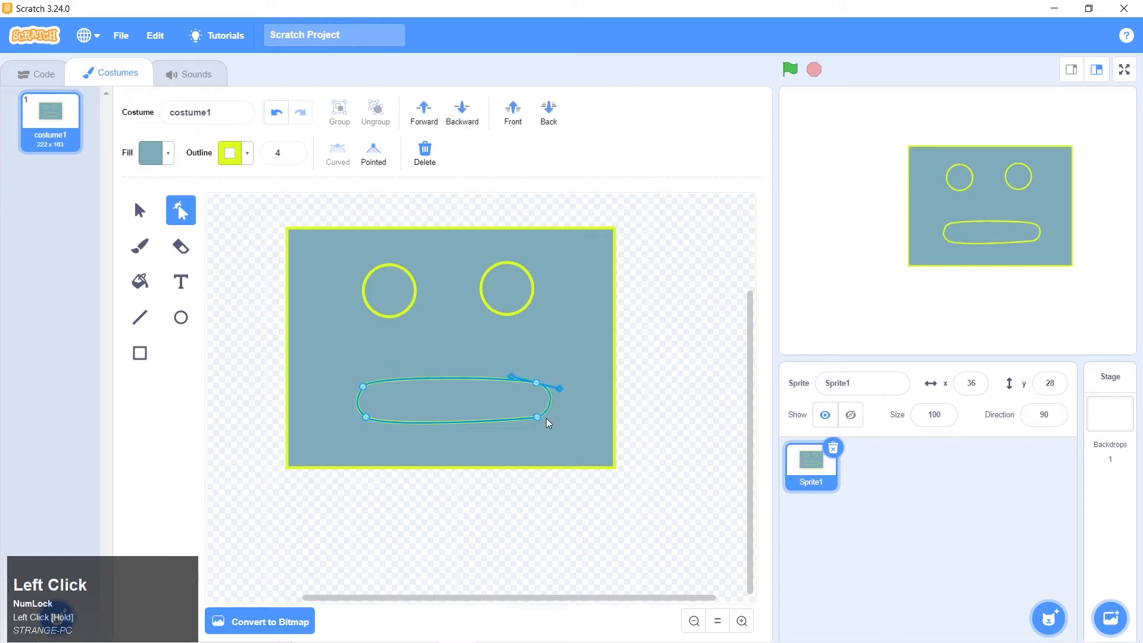
{"action": "left_click", "coordinate": [571, 427]}
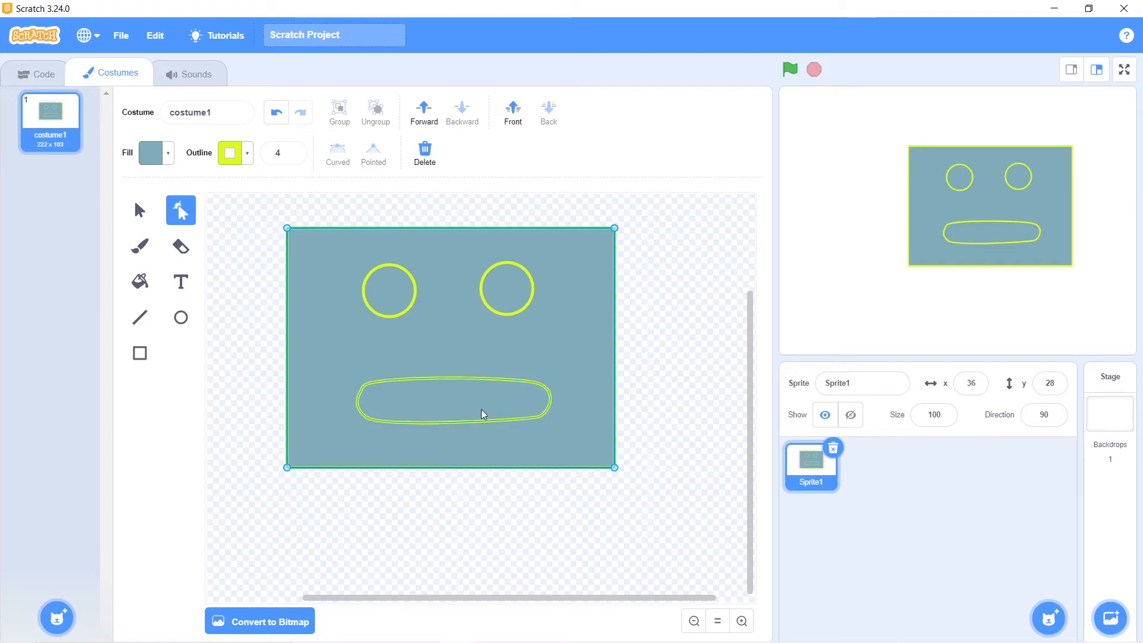
Draw a small upright rectangle as the nose, using robot 1.png in Photos as reference, and centre it between the eyes above the mouth
{"action": "left_click", "coordinate": [140, 360]}
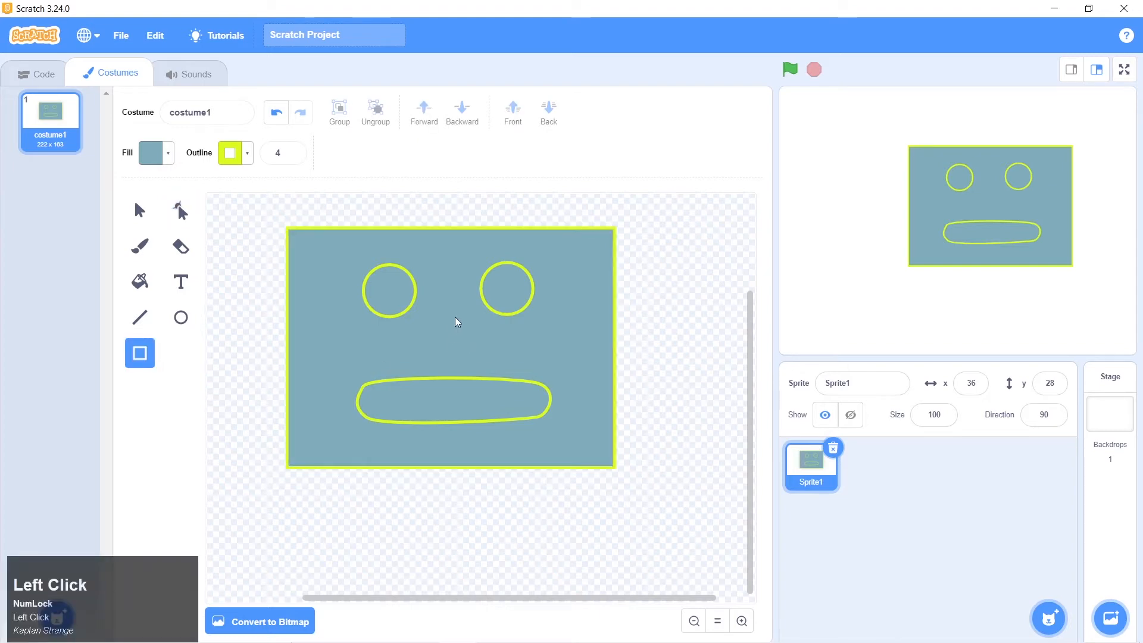
{"action": "key", "text": "alt+Tab"}
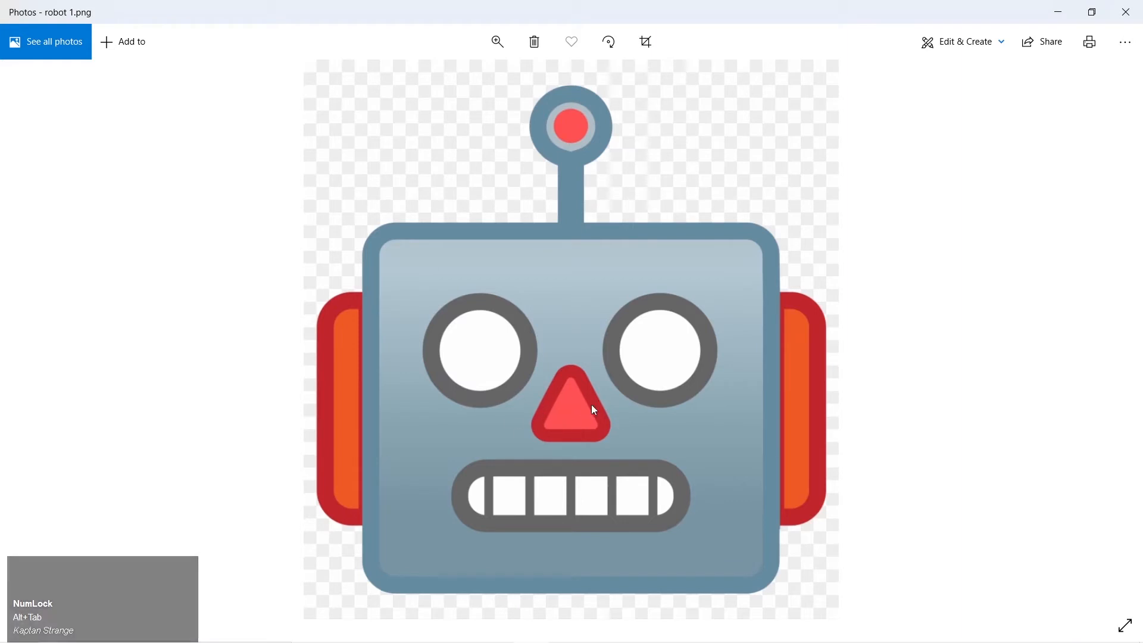
{"action": "key", "text": "alt+Tab"}
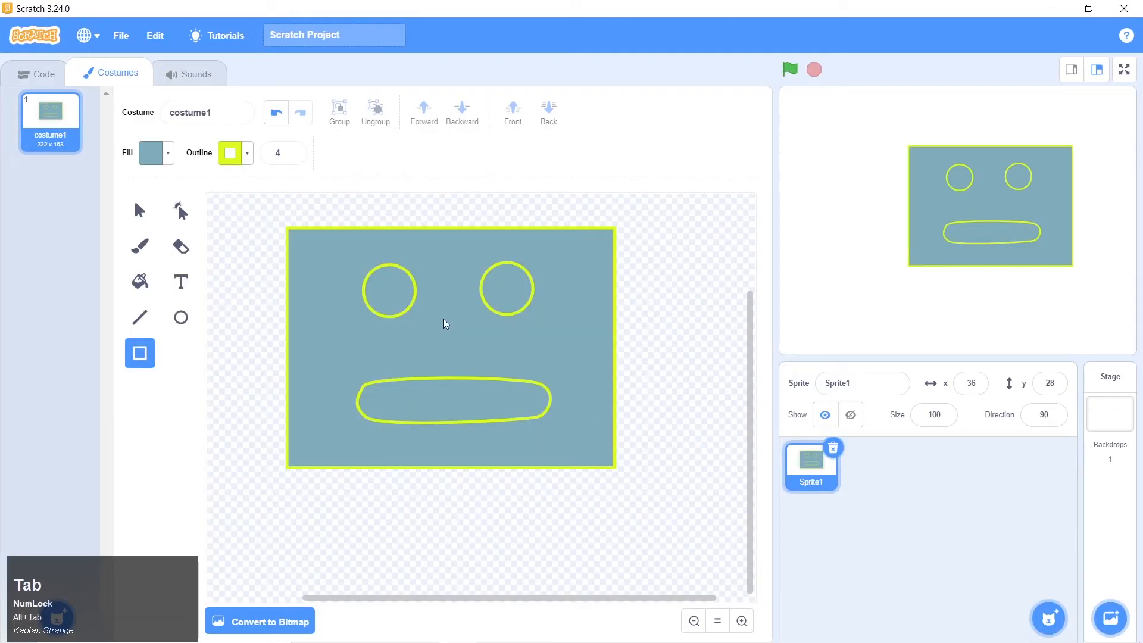
{"action": "left_click_drag", "start_coordinate": [443, 318], "coordinate": [461, 355]}
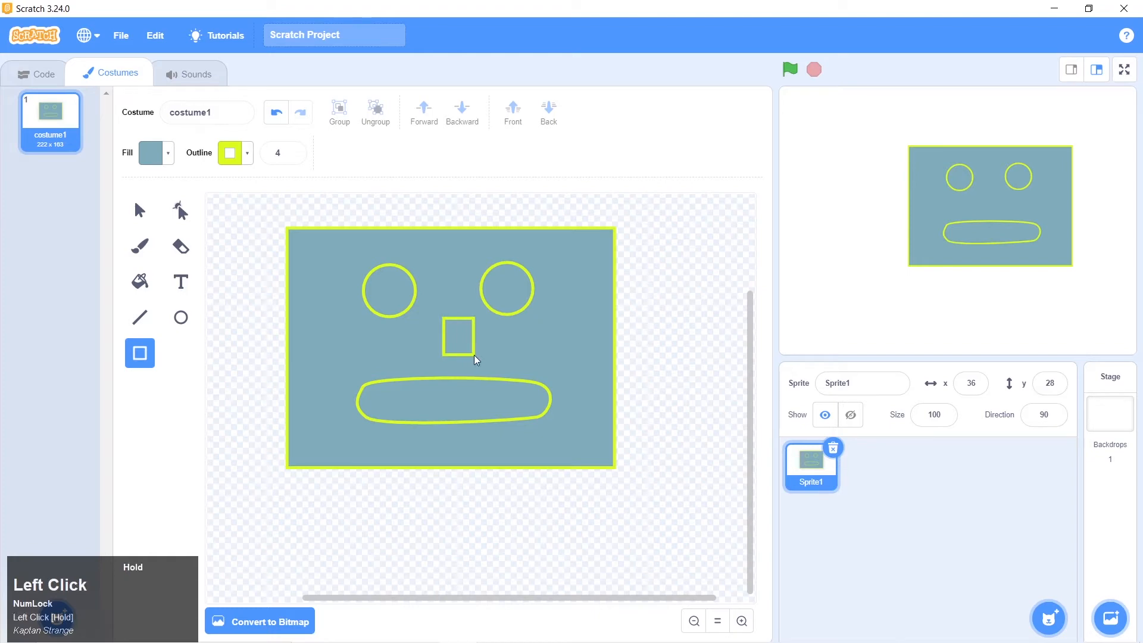
{"action": "left_click", "coordinate": [181, 317]}
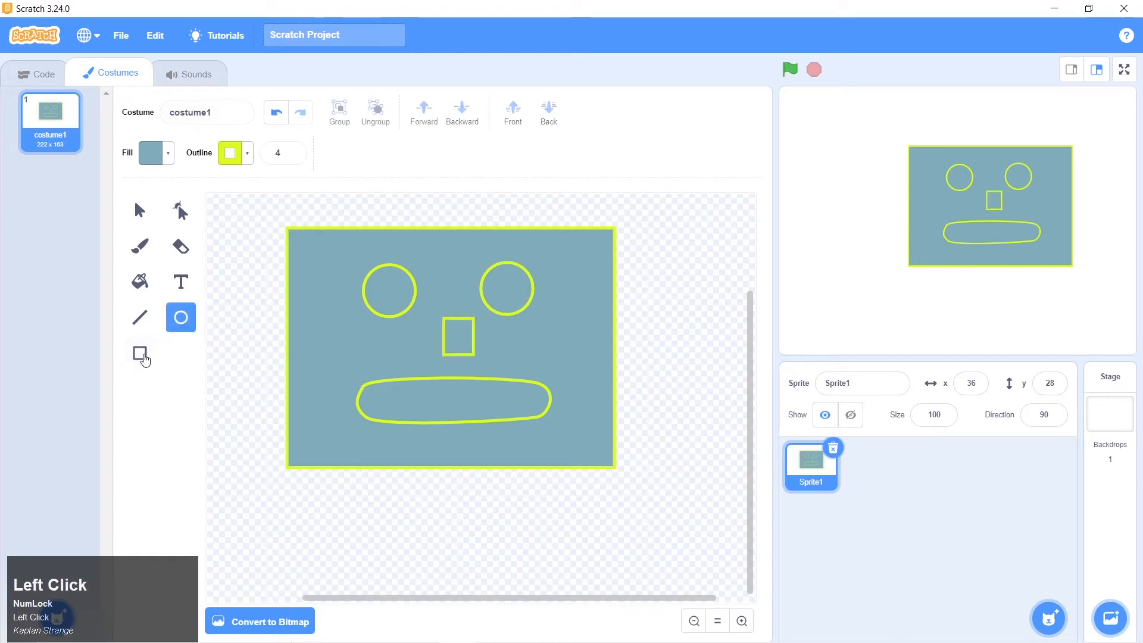
{"action": "left_click", "coordinate": [146, 358]}
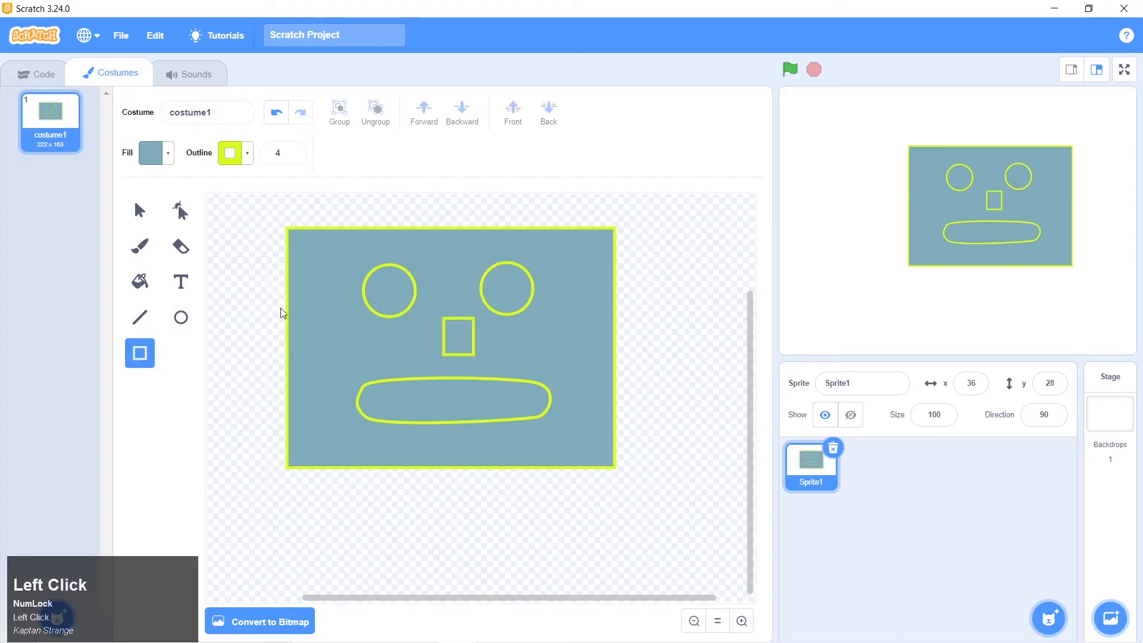
{"action": "left_click", "coordinate": [140, 210]}
{"action": "left_click", "coordinate": [467, 354]}
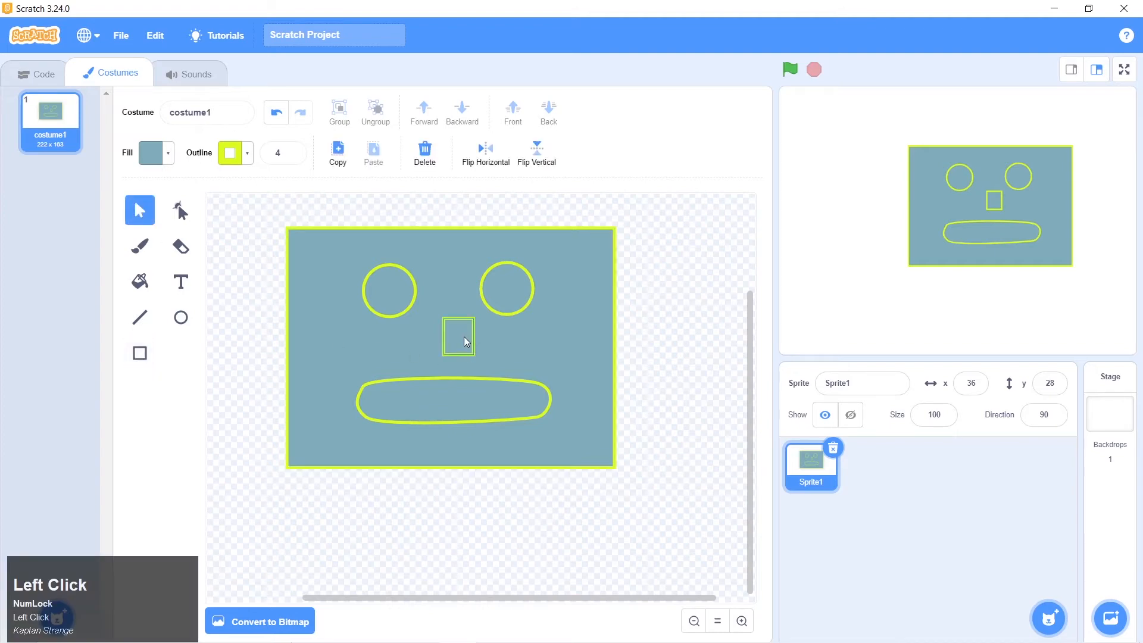
{"action": "left_click_drag", "start_coordinate": [466, 341], "coordinate": [461, 340]}
{"action": "left_click_drag", "start_coordinate": [456, 340], "coordinate": [456, 338]}
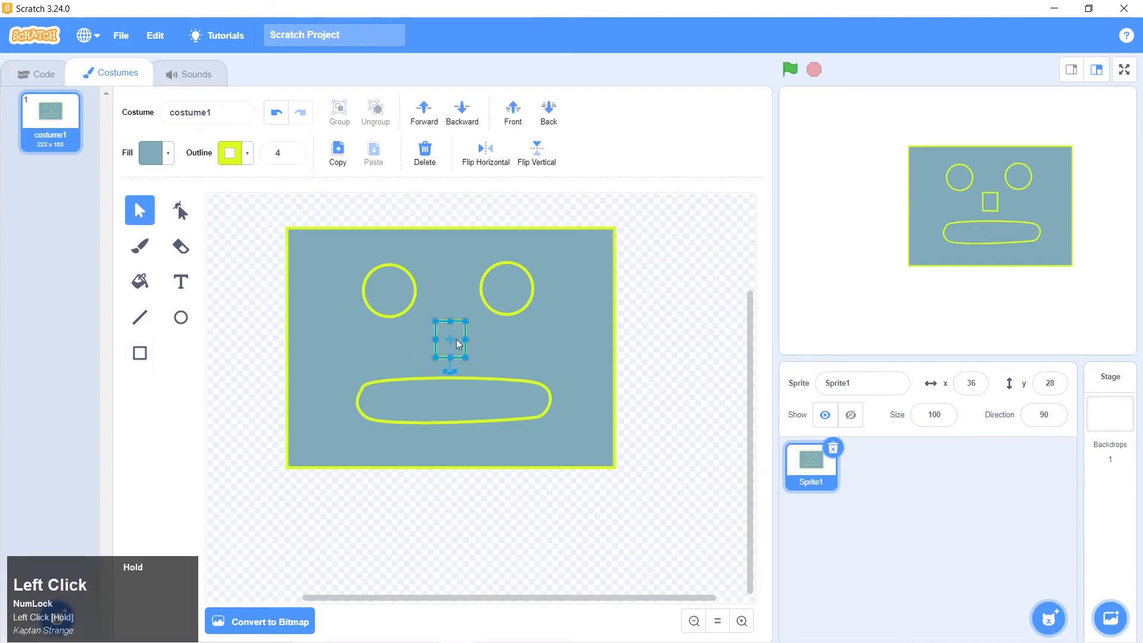
Make the nose a downward-pointing triangle by deleting its lower-right point and centring the remaining bottom point, and compare it with robot 1.png in Photos
{"action": "left_click", "coordinate": [181, 211]}
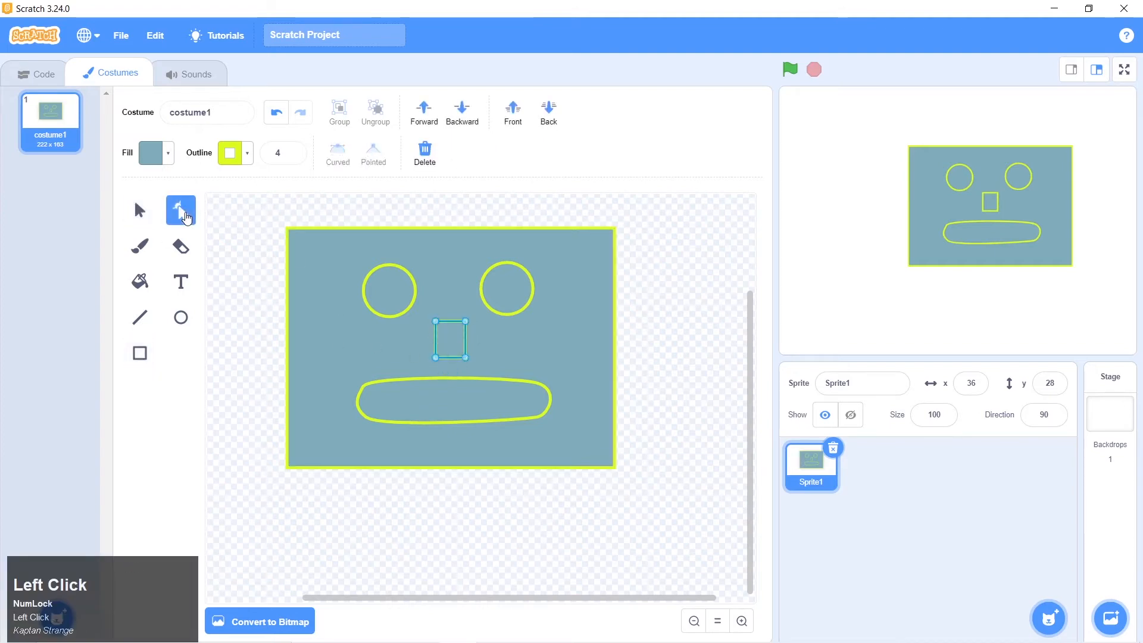
{"action": "left_click", "coordinate": [466, 358]}
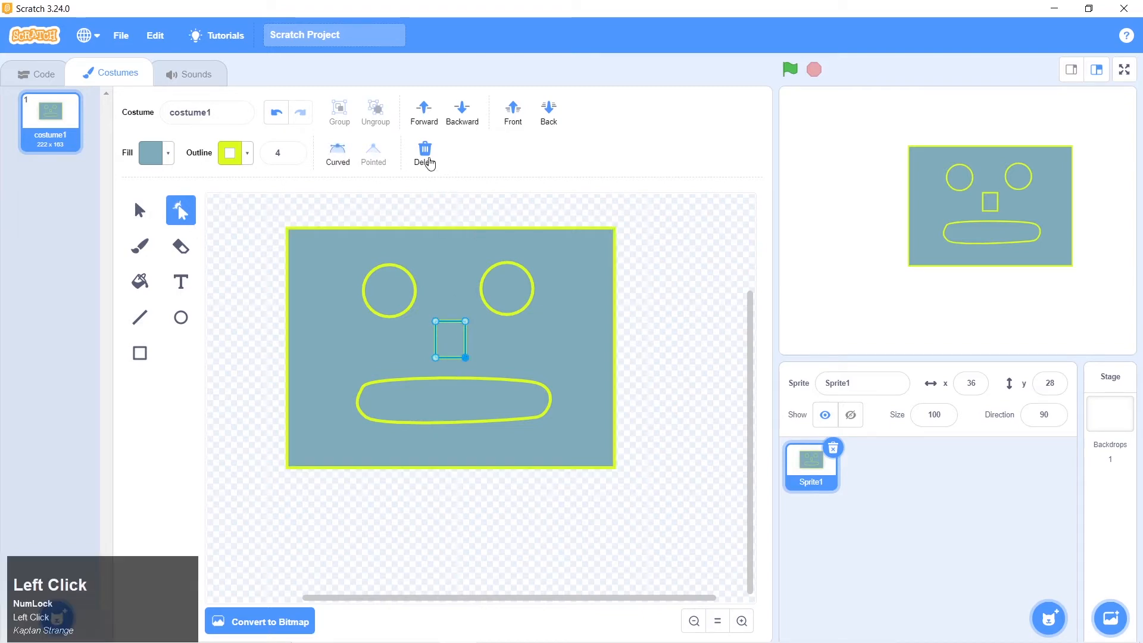
{"action": "left_click", "coordinate": [427, 161]}
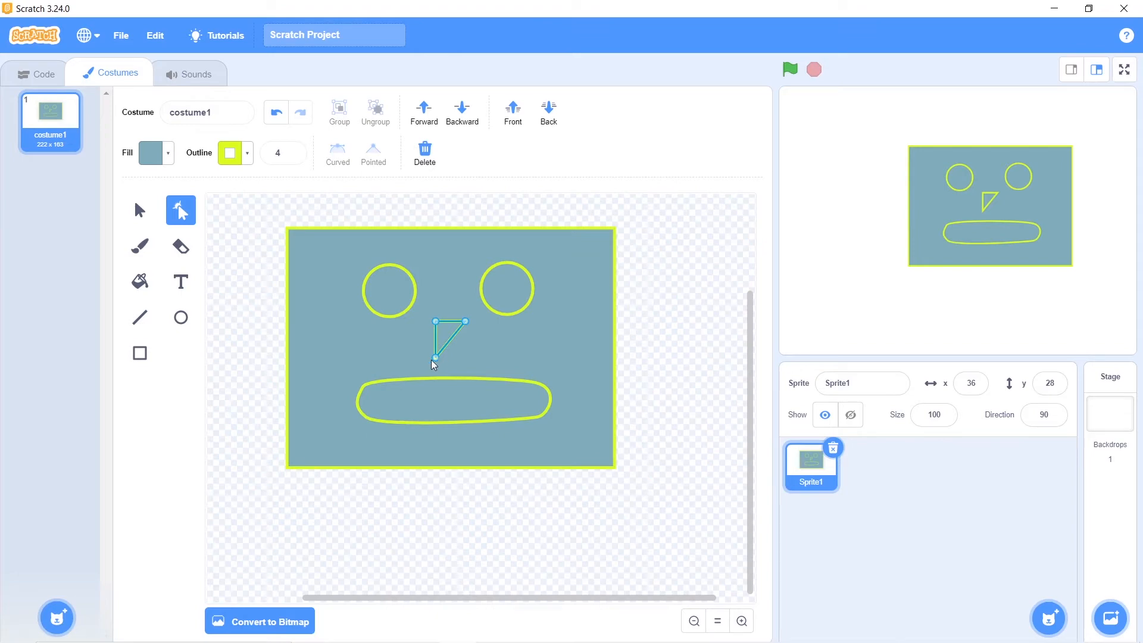
{"action": "left_click_drag", "start_coordinate": [434, 357], "coordinate": [447, 355]}
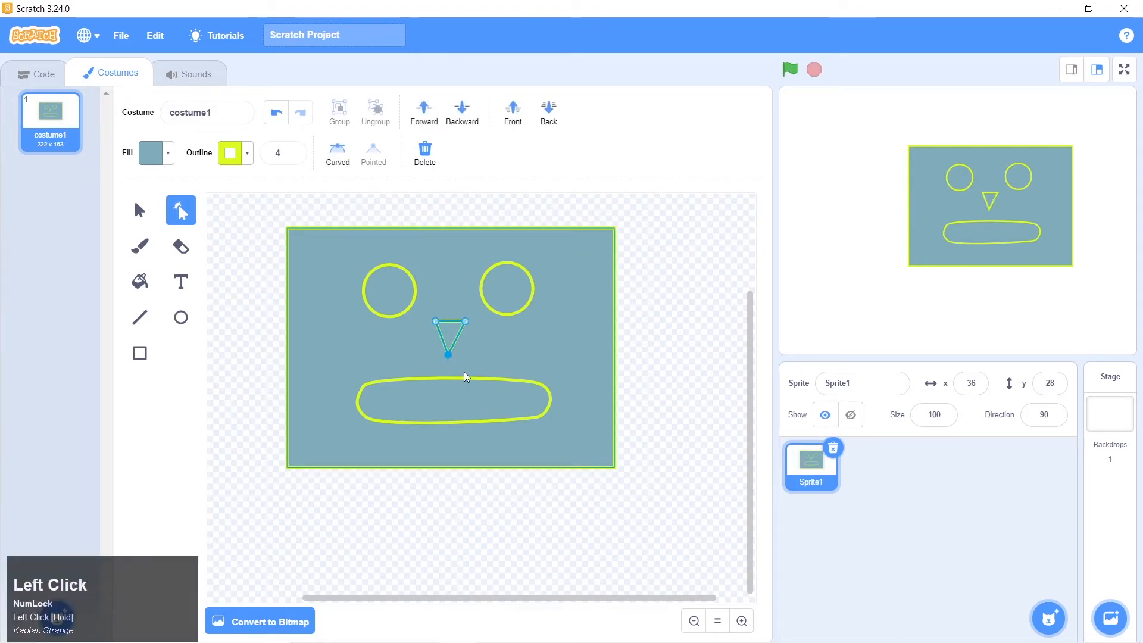
{"action": "key", "text": "alt+Tab"}
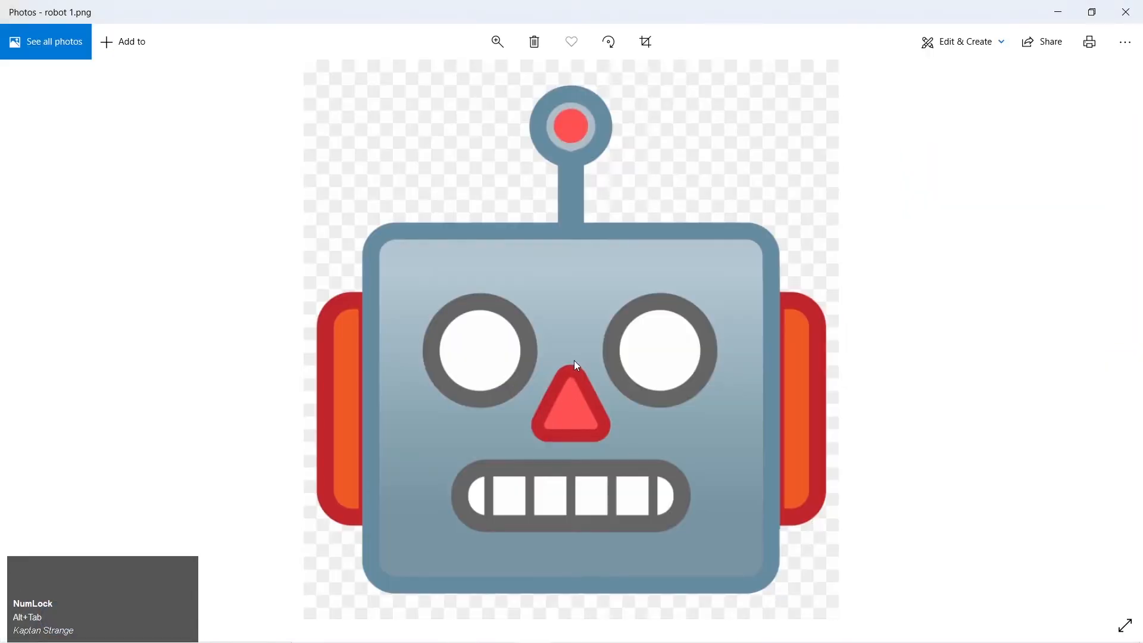
{"action": "key", "text": "alt+Tab"}
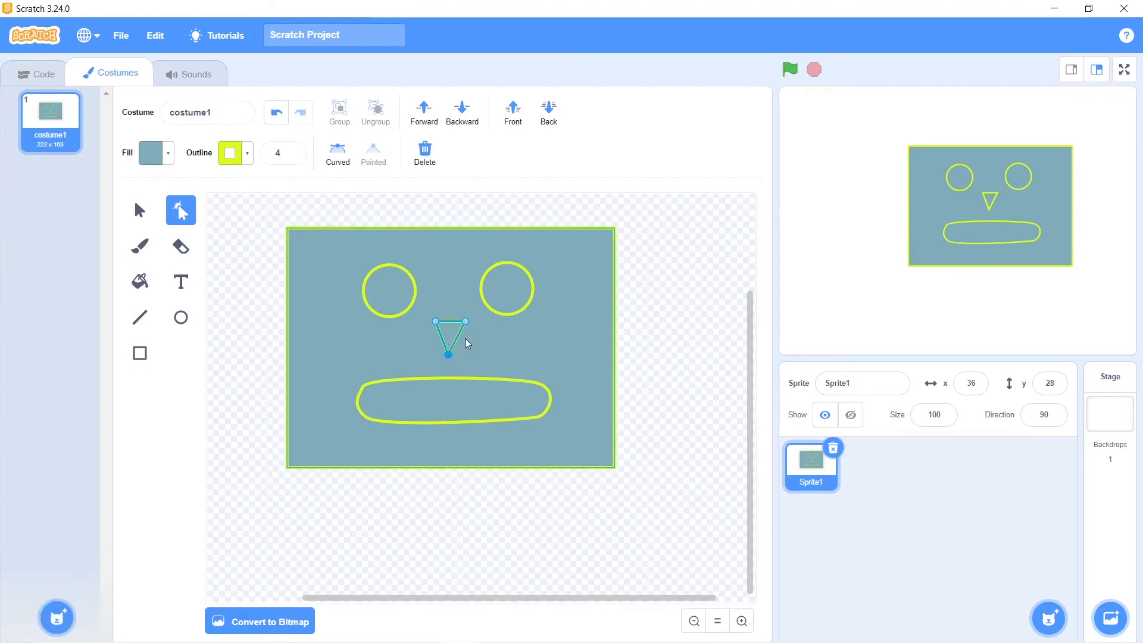
Try rotating the triangular nose half a turn to point upward, and rotate it back to its downward-pointing position
{"action": "left_click", "coordinate": [140, 210]}
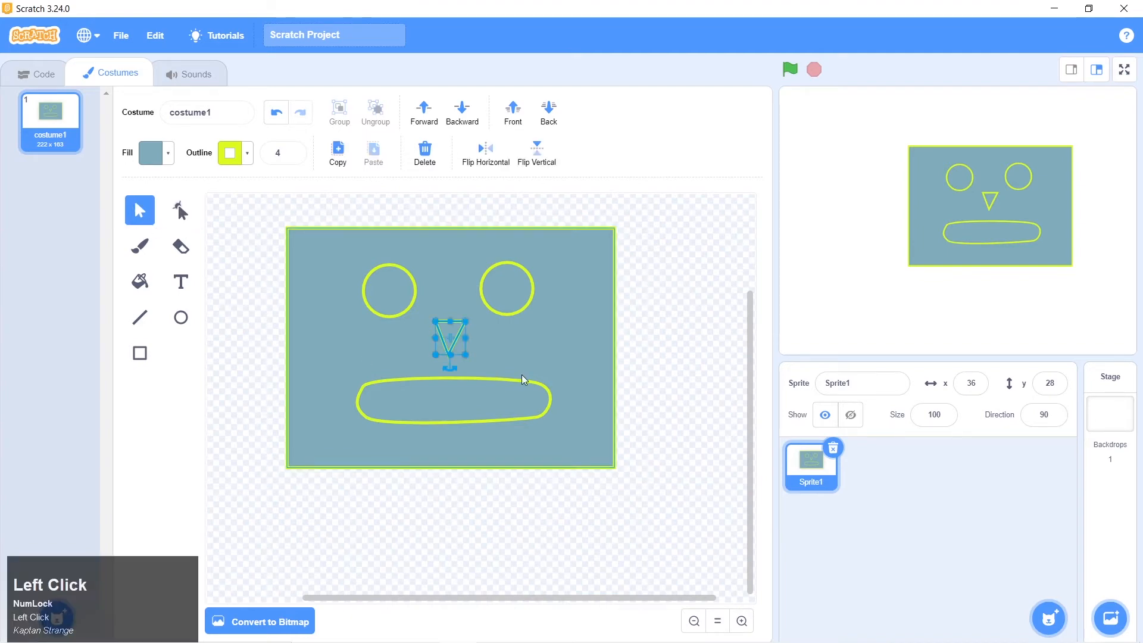
{"action": "left_click", "coordinate": [452, 366]}
{"action": "left_click_drag", "start_coordinate": [453, 366], "coordinate": [444, 301]}
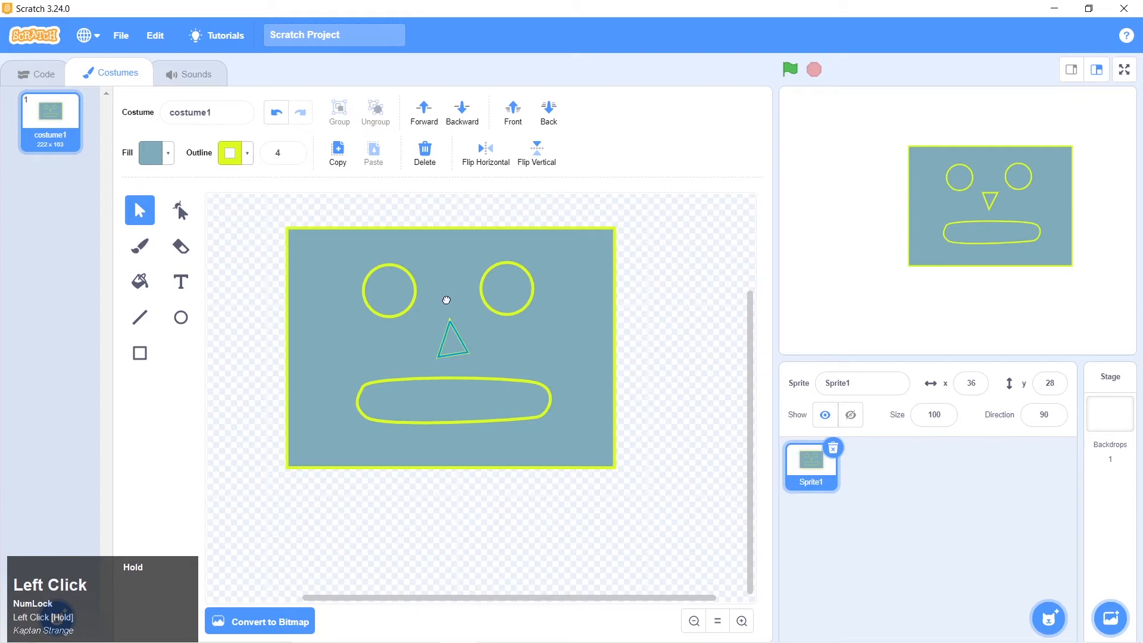
{"action": "mouse_move", "coordinate": [447, 300]}
{"action": "left_mouse_down"}
{"action": "mouse_move", "coordinate": [470, 327]}
{"action": "mouse_move", "coordinate": [470, 349]}
{"action": "mouse_move", "coordinate": [450, 364]}
{"action": "mouse_move", "coordinate": [479, 358]}
{"action": "mouse_move", "coordinate": [480, 322]}
{"action": "mouse_move", "coordinate": [458, 309]}
{"action": "left_mouse_up"}
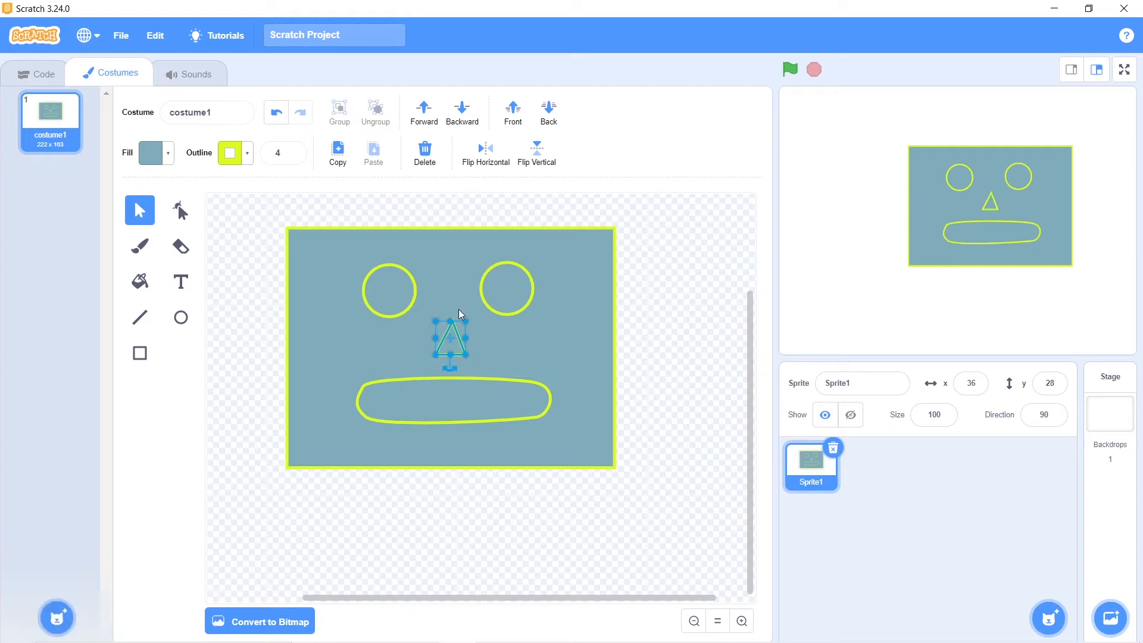
{"action": "left_click", "coordinate": [480, 349]}
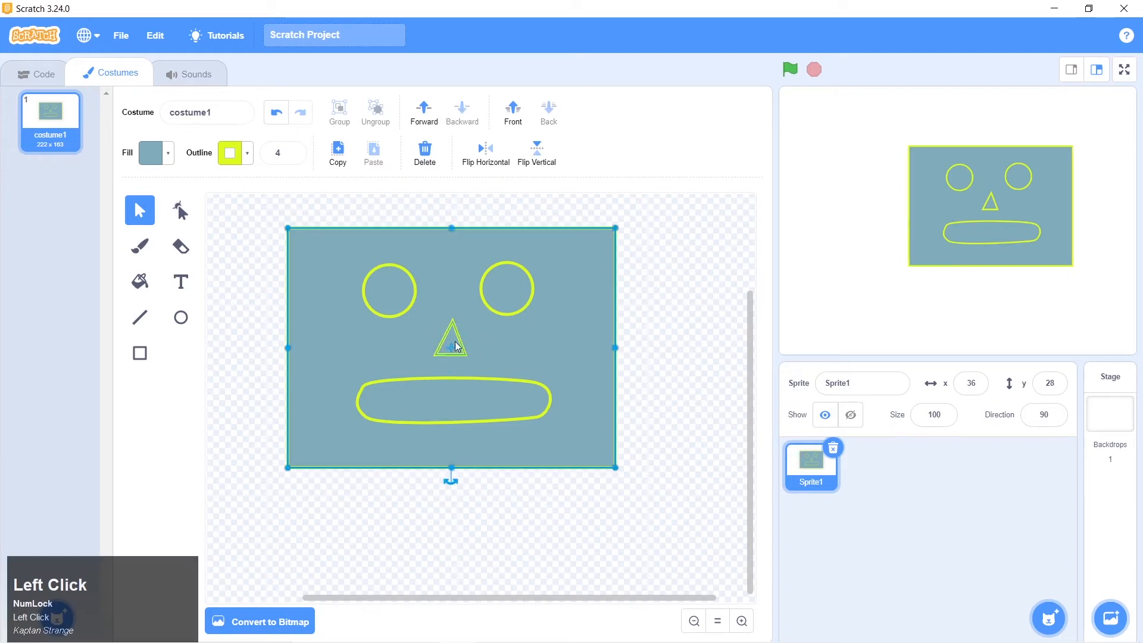
{"action": "left_click", "coordinate": [456, 346]}
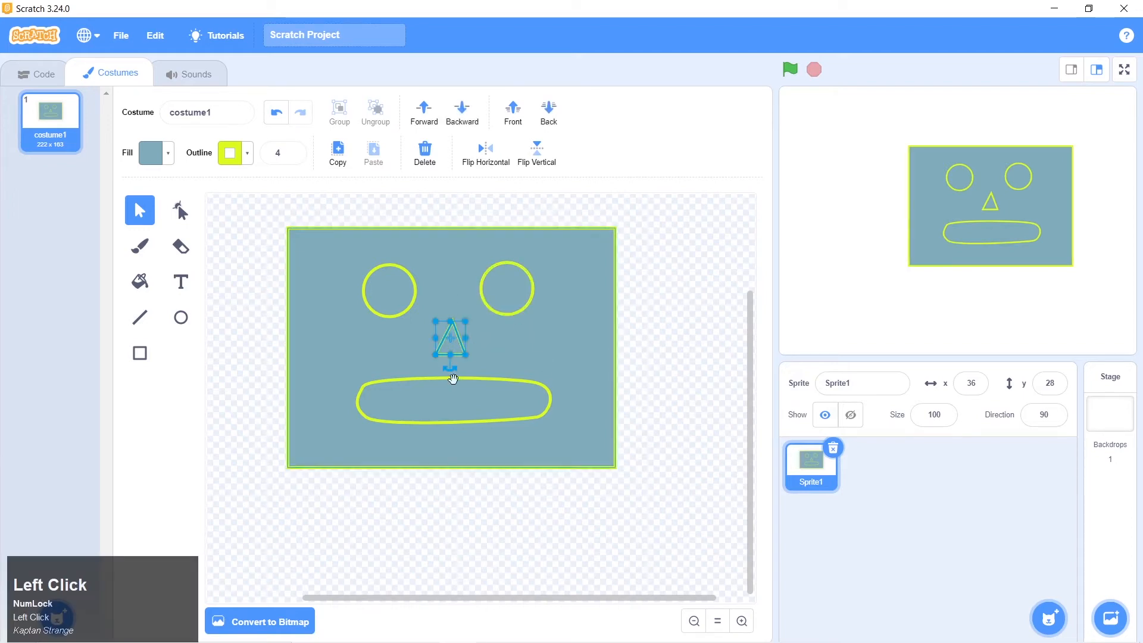
{"action": "left_click_drag", "start_coordinate": [449, 365], "coordinate": [455, 311]}
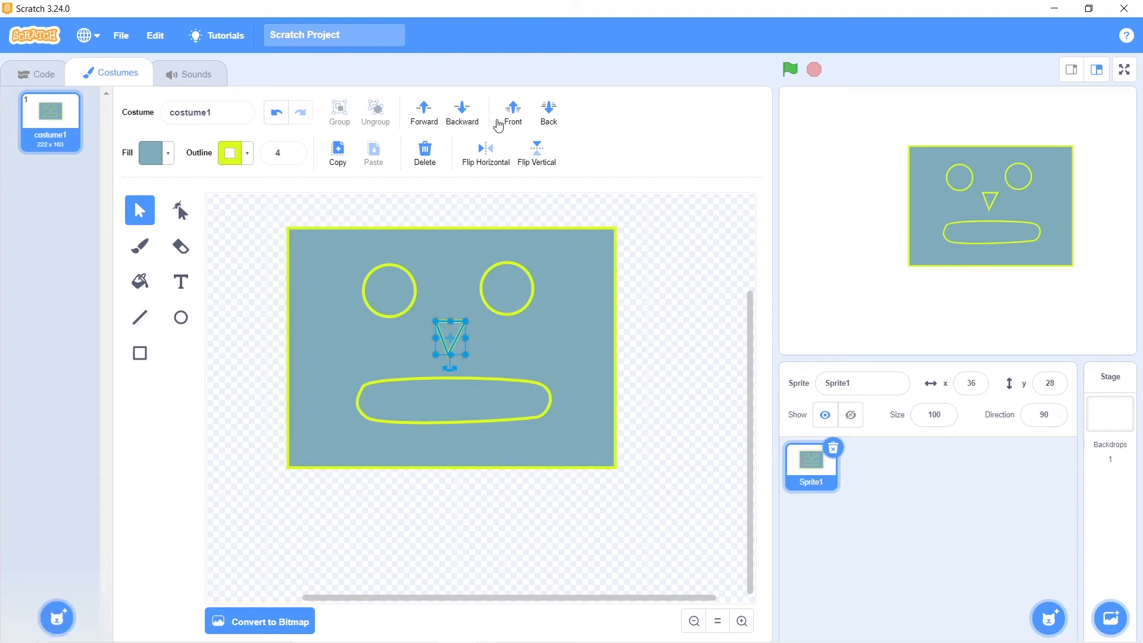
Flip the triangular nose vertically so that it points upward, and deselect it
{"action": "left_click", "coordinate": [539, 157]}
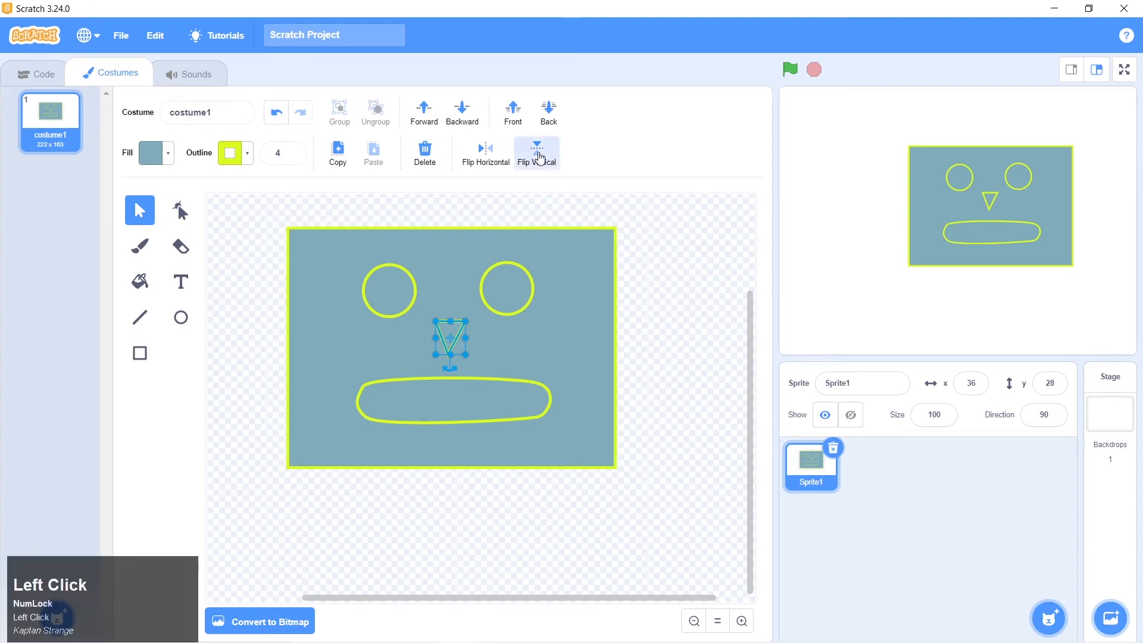
{"action": "left_click", "coordinate": [539, 158]}
{"action": "left_click", "coordinate": [706, 332]}
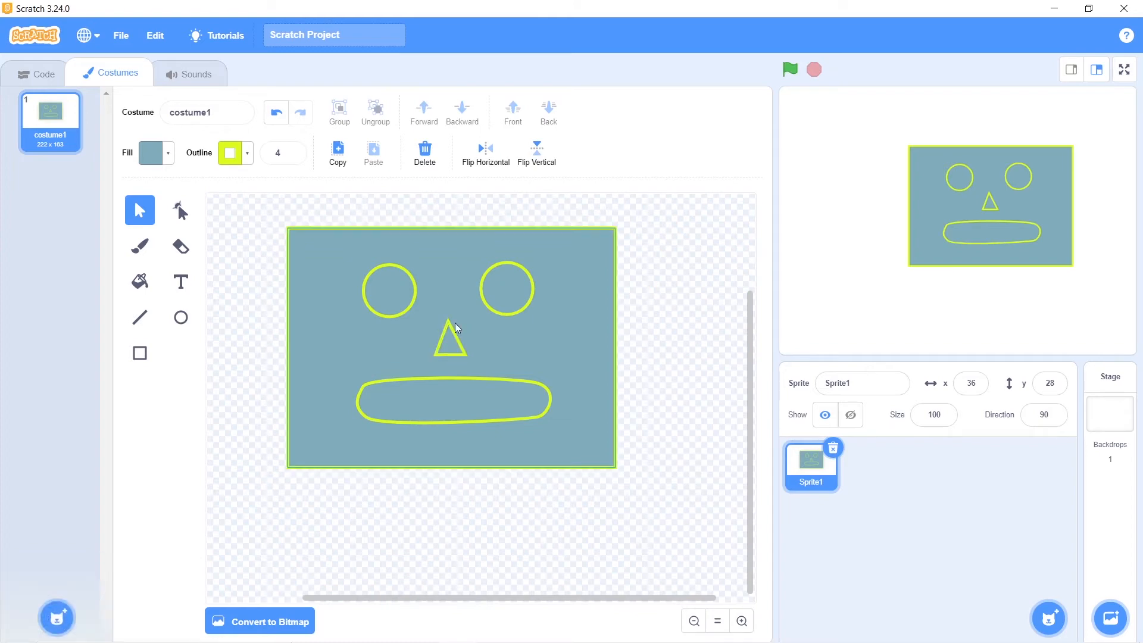
{"action": "scroll", "coordinate": [460, 351], "scroll_direction": "up", "scroll_amount": 3}
{"action": "scroll", "coordinate": [452, 411], "scroll_direction": "down", "scroll_amount": 3}
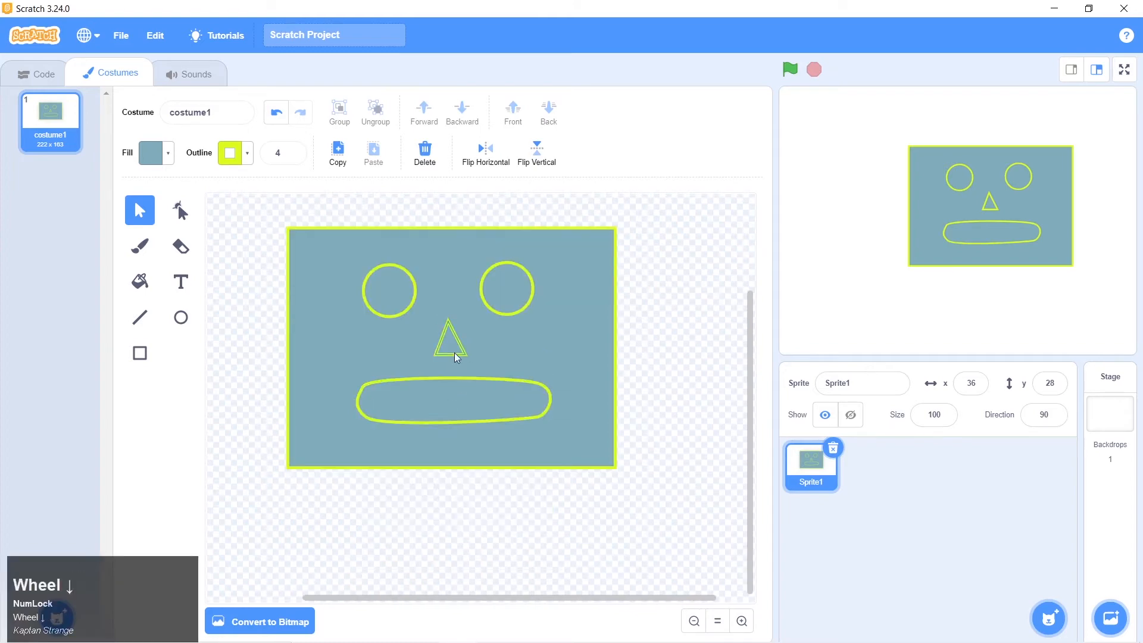
Widen the nose's base by reshaping its lower-left point slightly outward, and compare the face with robot 1.png in Photos
{"action": "left_click", "coordinate": [448, 342]}
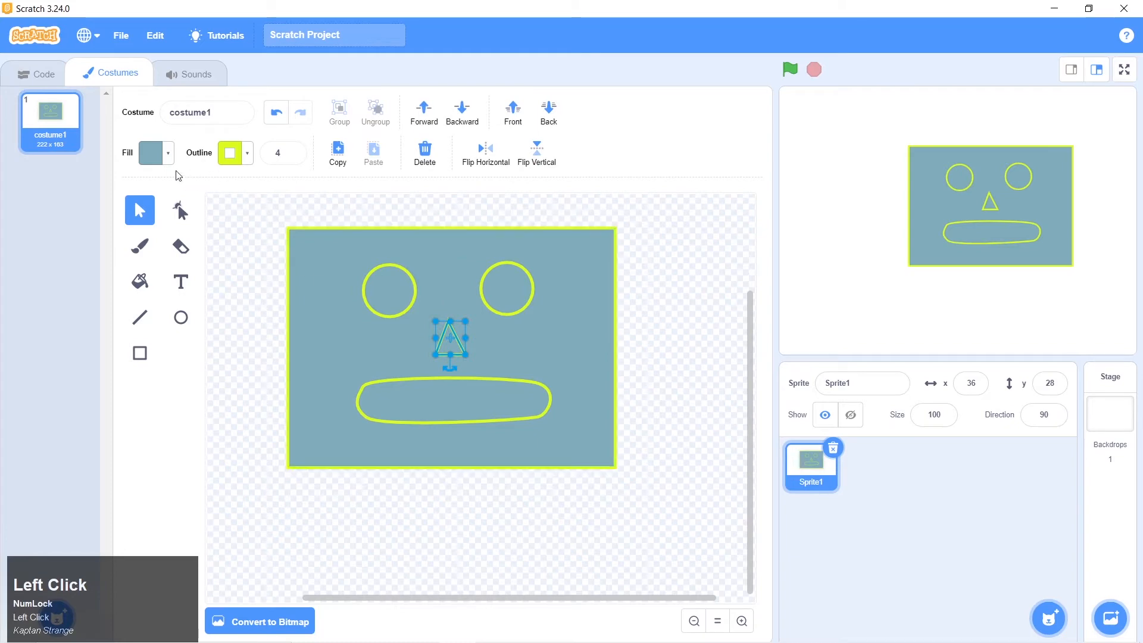
{"action": "left_click", "coordinate": [181, 211]}
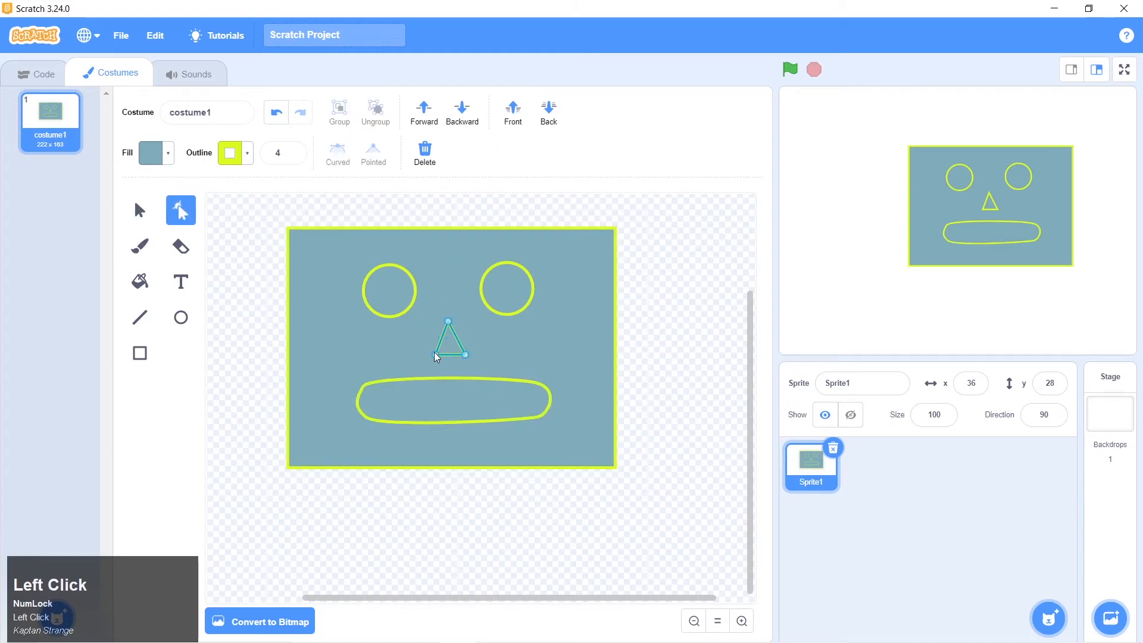
{"action": "left_click_drag", "start_coordinate": [433, 355], "coordinate": [429, 355]}
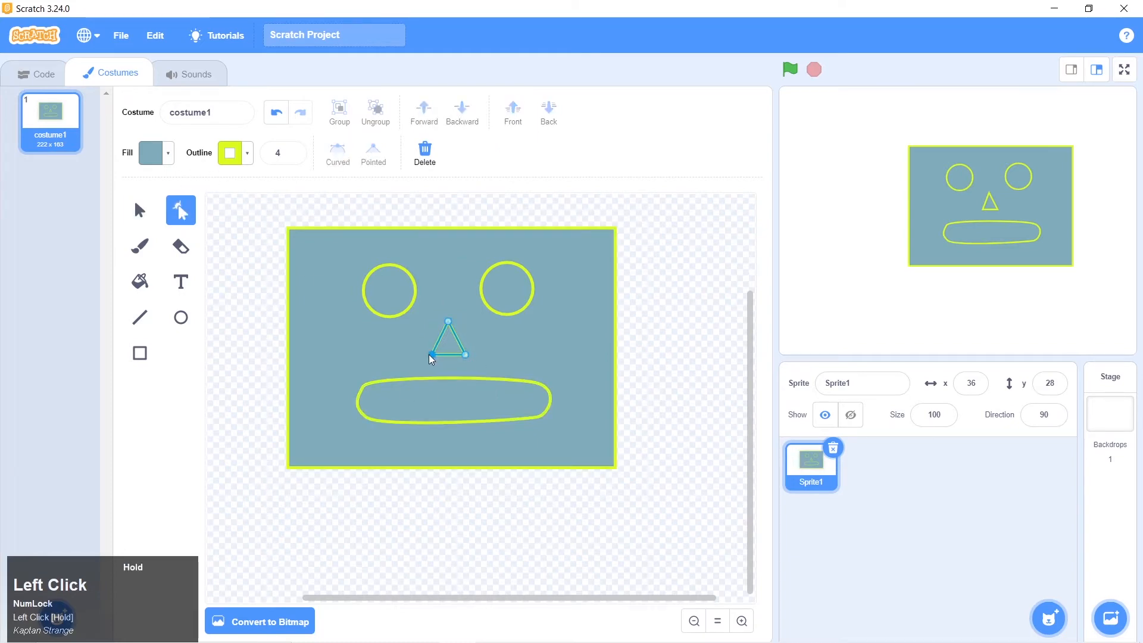
{"action": "left_click", "coordinate": [477, 358]}
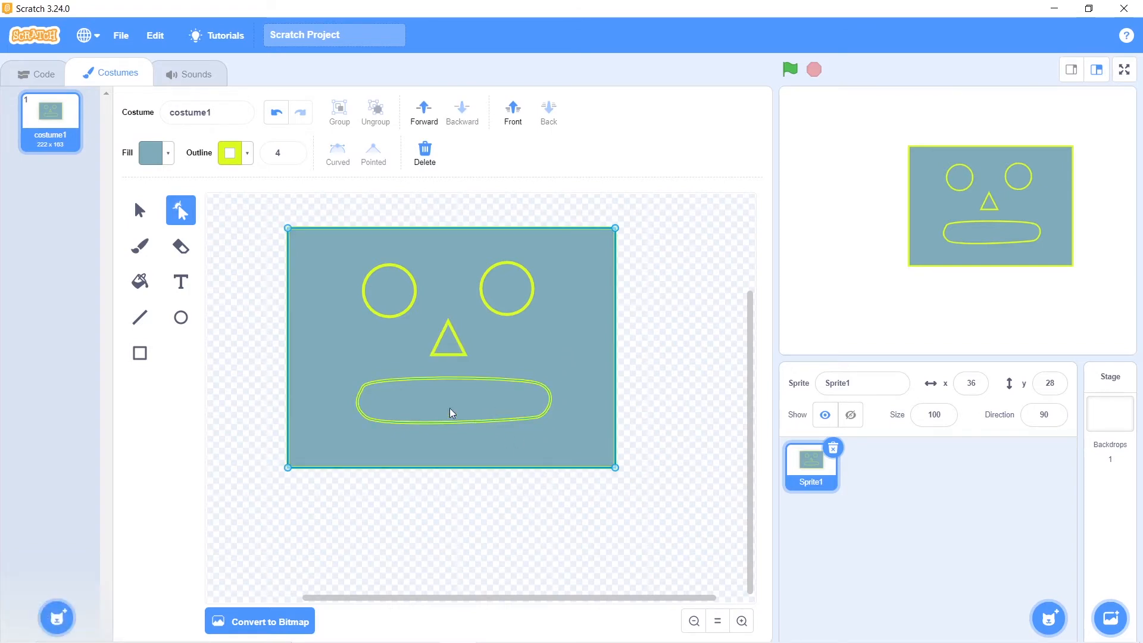
{"action": "left_click", "coordinate": [580, 327]}
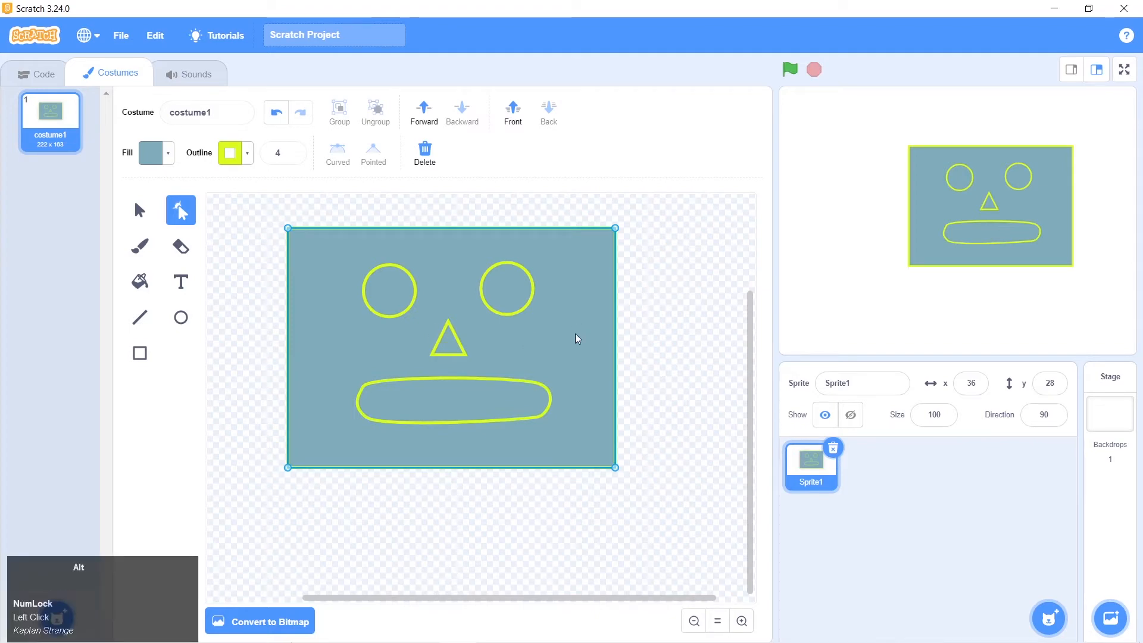
{"action": "key", "text": "alt+Tab"}
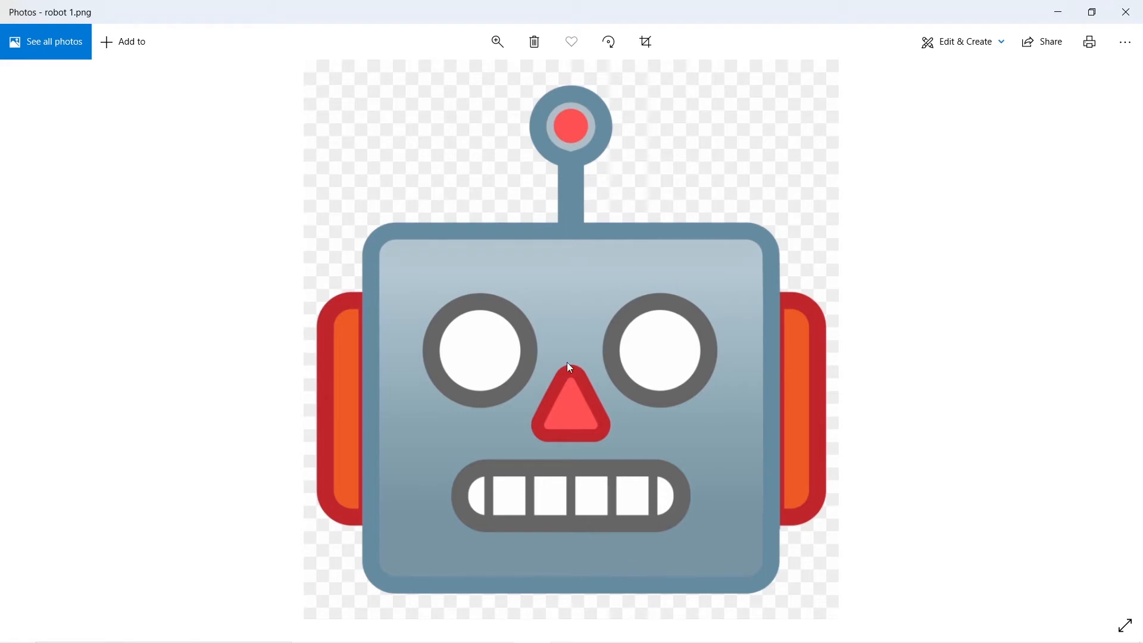
{"action": "key", "text": "alt+Tab"}
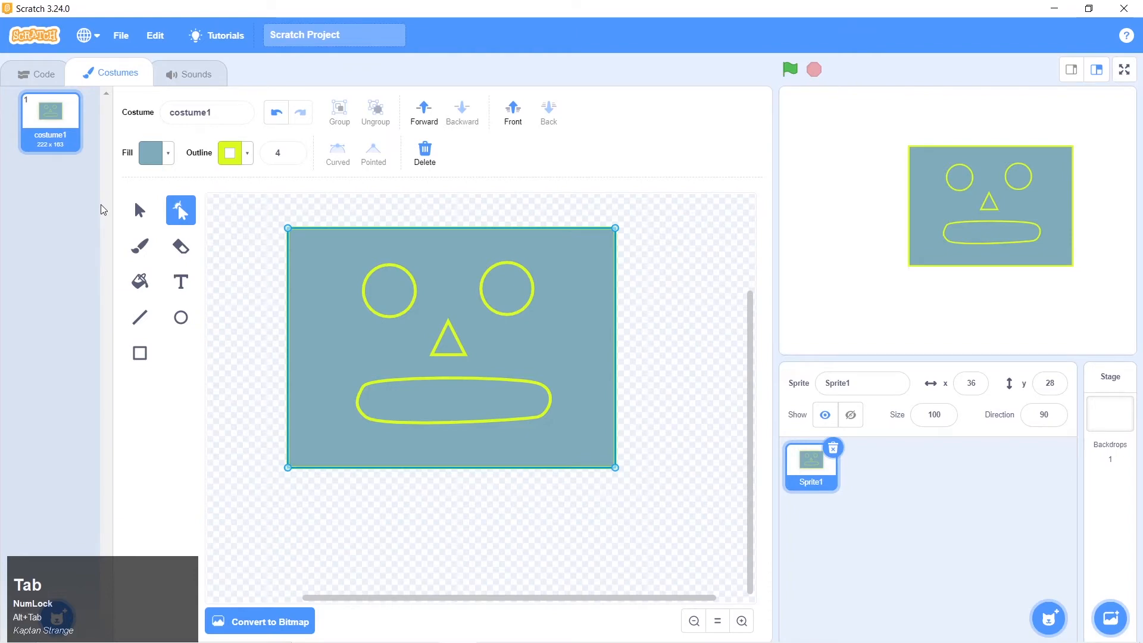
Return to selecting whole shapes in Scratch and give the face rectangle a horizontal two-colour gradient fill
{"action": "left_click", "coordinate": [134, 200]}
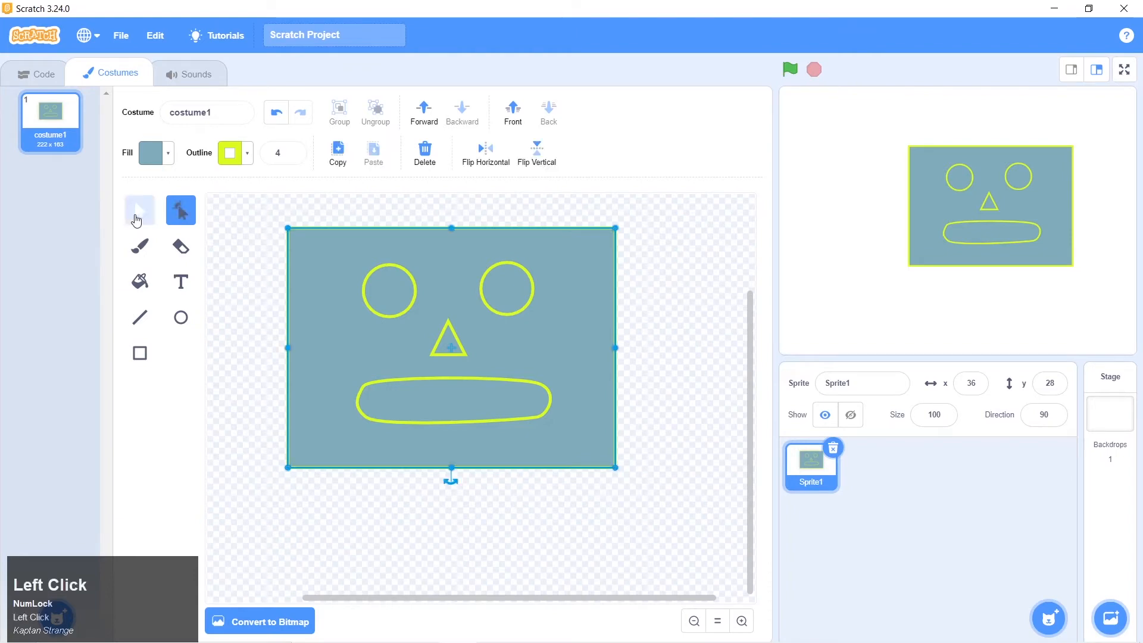
{"action": "left_click", "coordinate": [586, 331]}
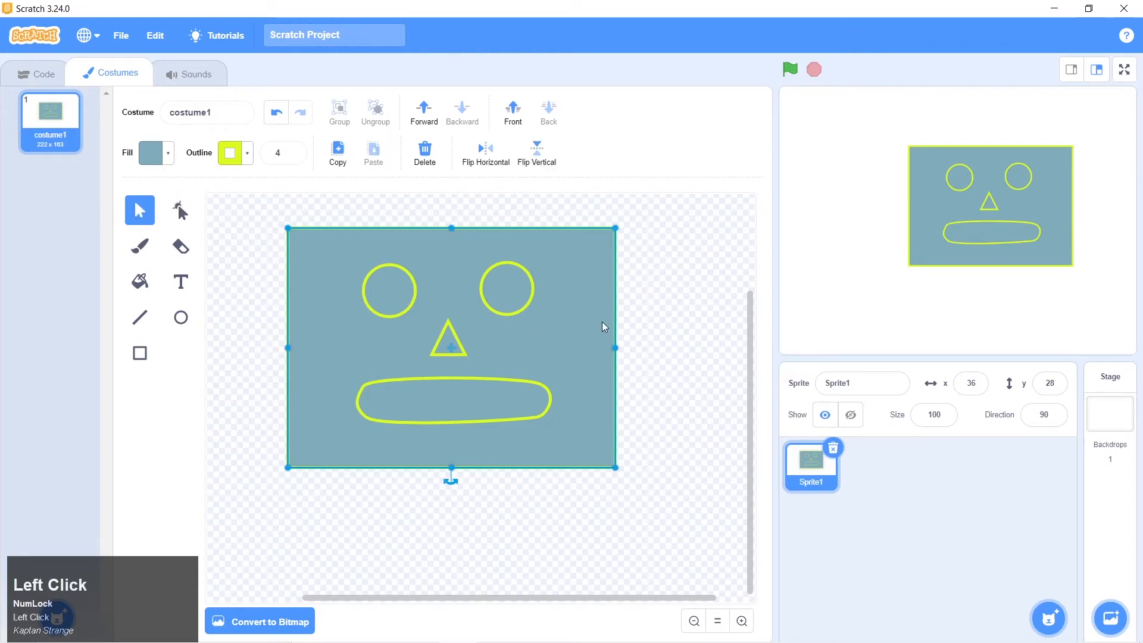
{"action": "left_click", "coordinate": [486, 404]}
{"action": "left_click", "coordinate": [453, 347]}
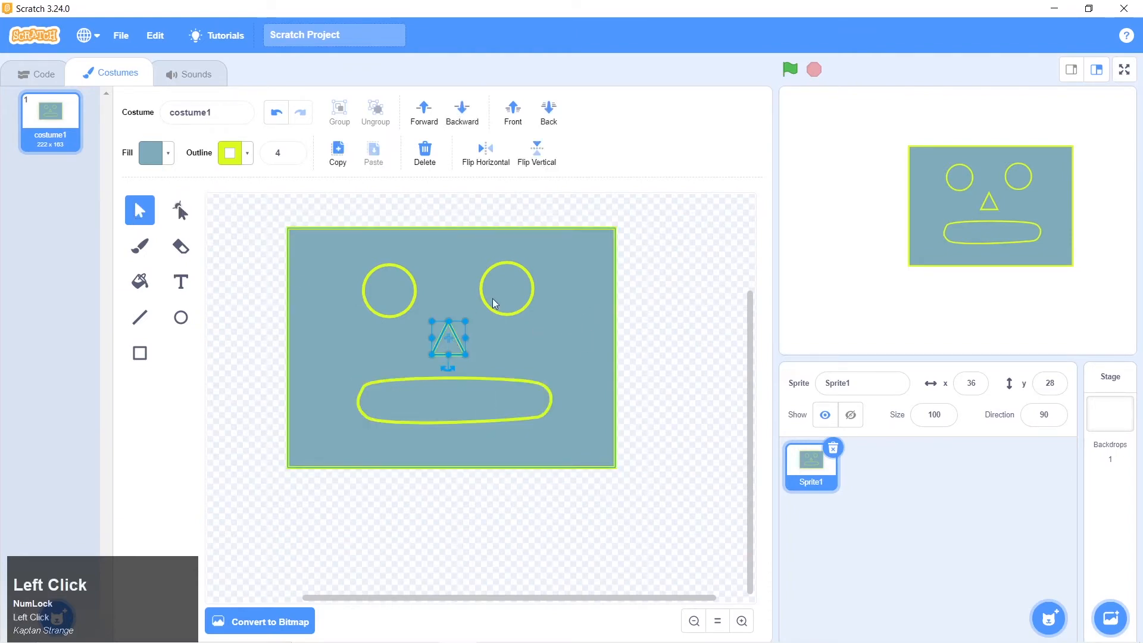
{"action": "left_click", "coordinate": [494, 303]}
{"action": "left_click", "coordinate": [582, 342]}
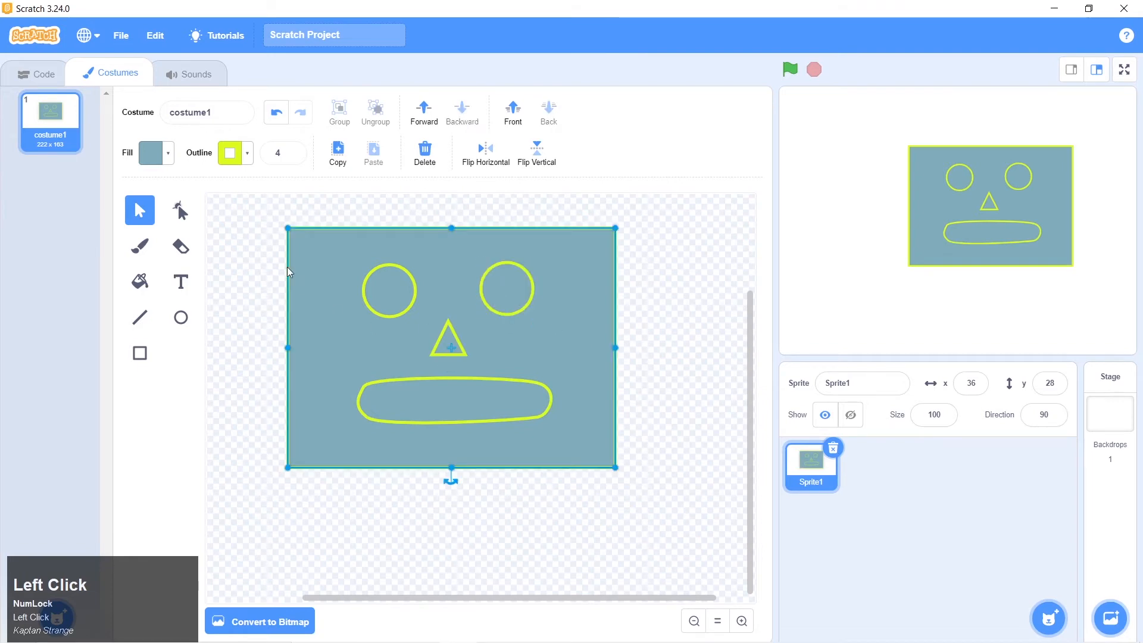
{"action": "left_click", "coordinate": [169, 154]}
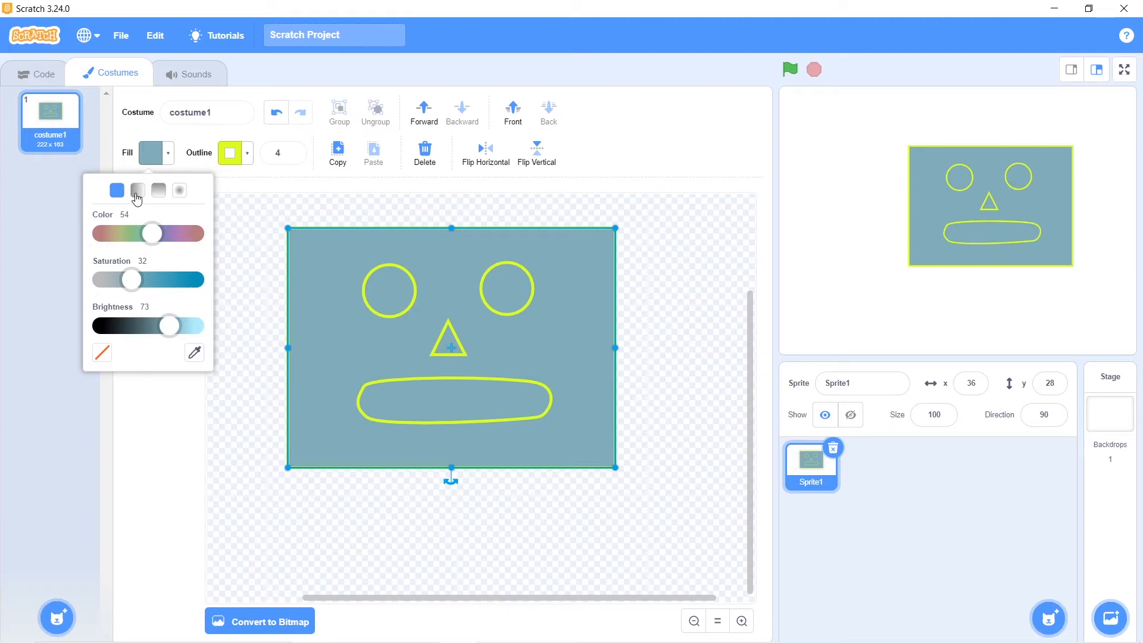
{"action": "left_click", "coordinate": [137, 191]}
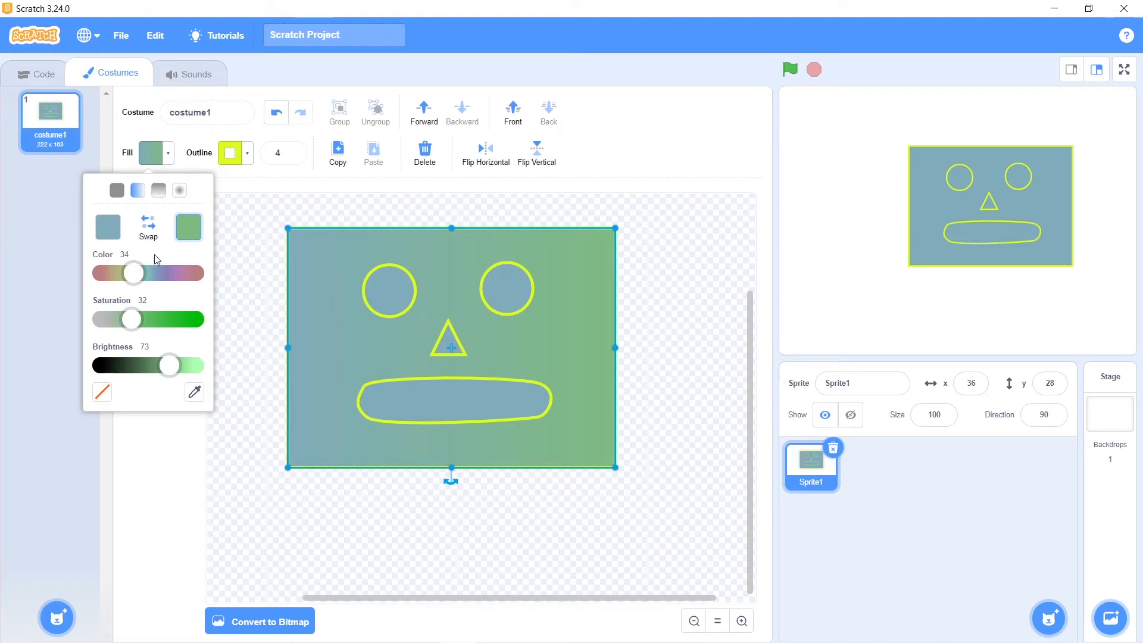
Set the face gradient's left colour to a strong green with Color 32 and Saturation 77
{"action": "left_click", "coordinate": [114, 231]}
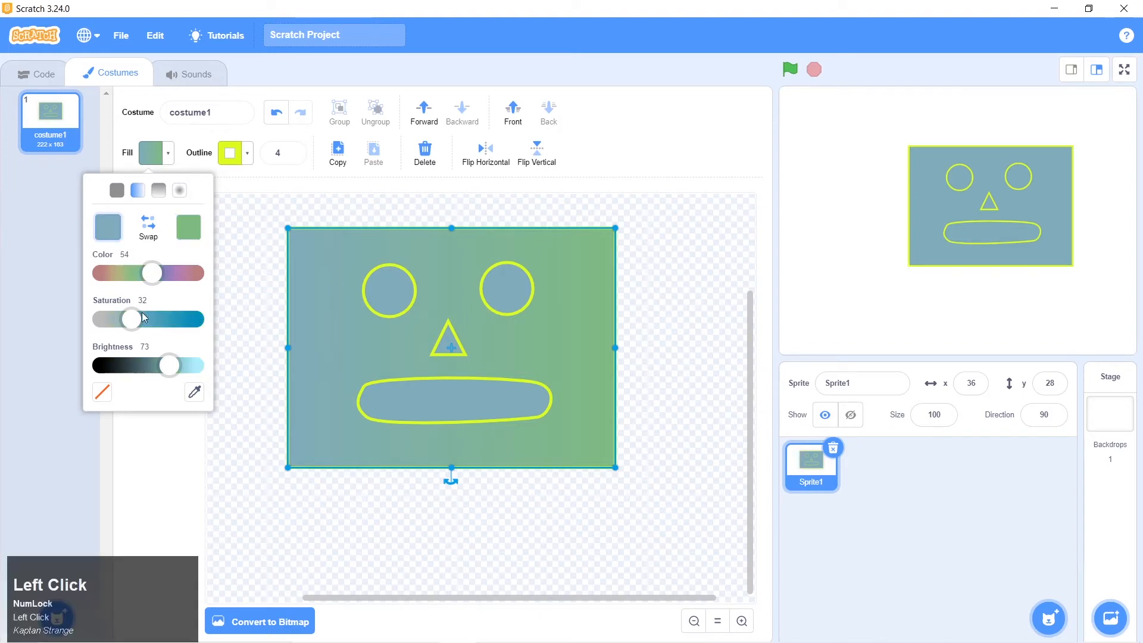
{"action": "left_click_drag", "start_coordinate": [143, 317], "coordinate": [174, 319]}
{"action": "left_click", "coordinate": [150, 280]}
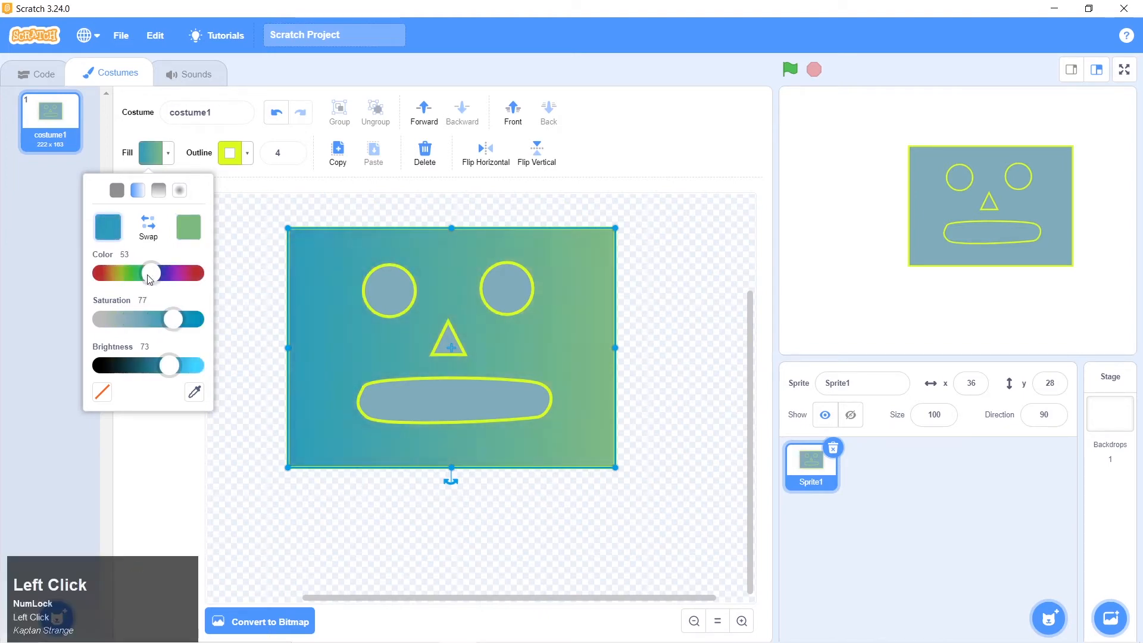
{"action": "left_click_drag", "start_coordinate": [149, 280], "coordinate": [132, 275]}
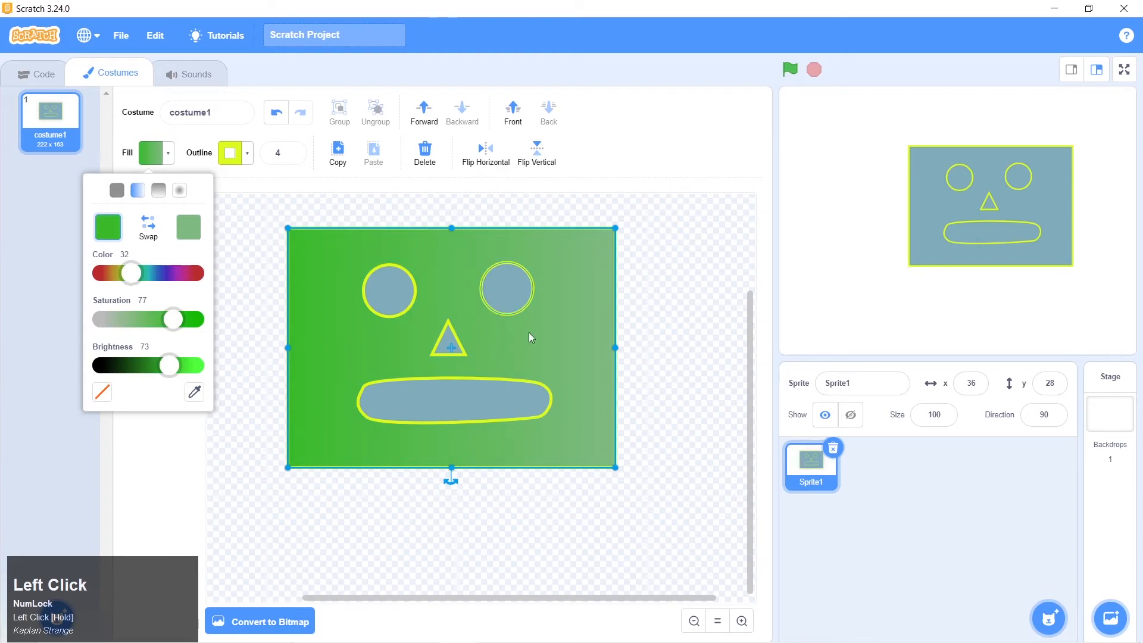
Set the face gradient's right colour to purple with Color 70 and Saturation 63
{"action": "left_click", "coordinate": [195, 240]}
{"action": "left_click_drag", "start_coordinate": [141, 281], "coordinate": [166, 275]}
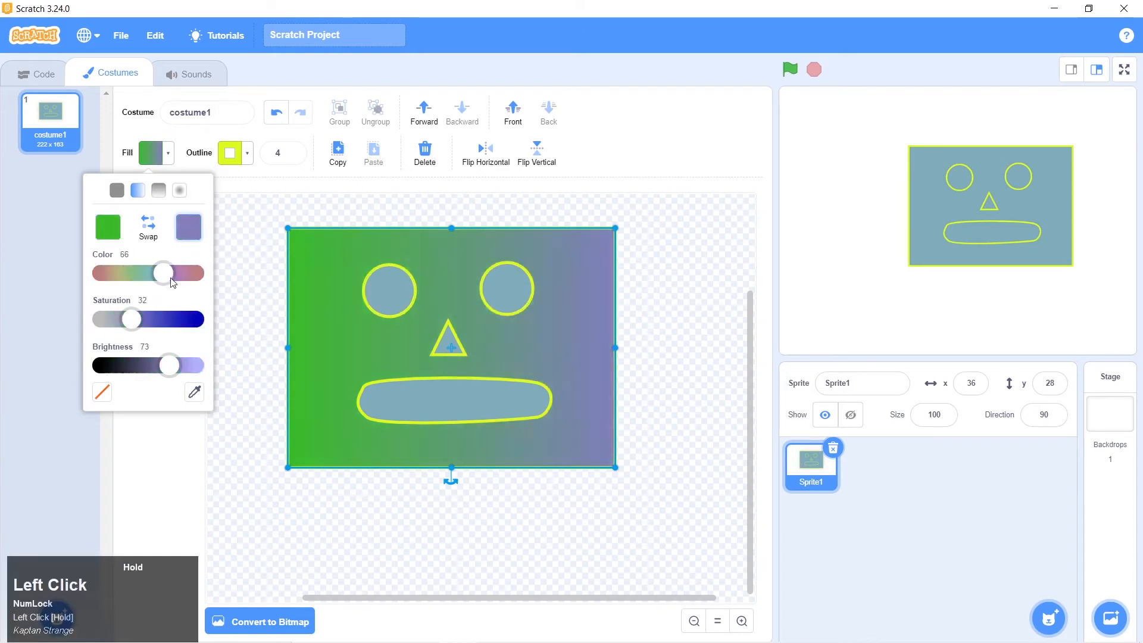
{"action": "left_click_drag", "start_coordinate": [132, 320], "coordinate": [168, 325]}
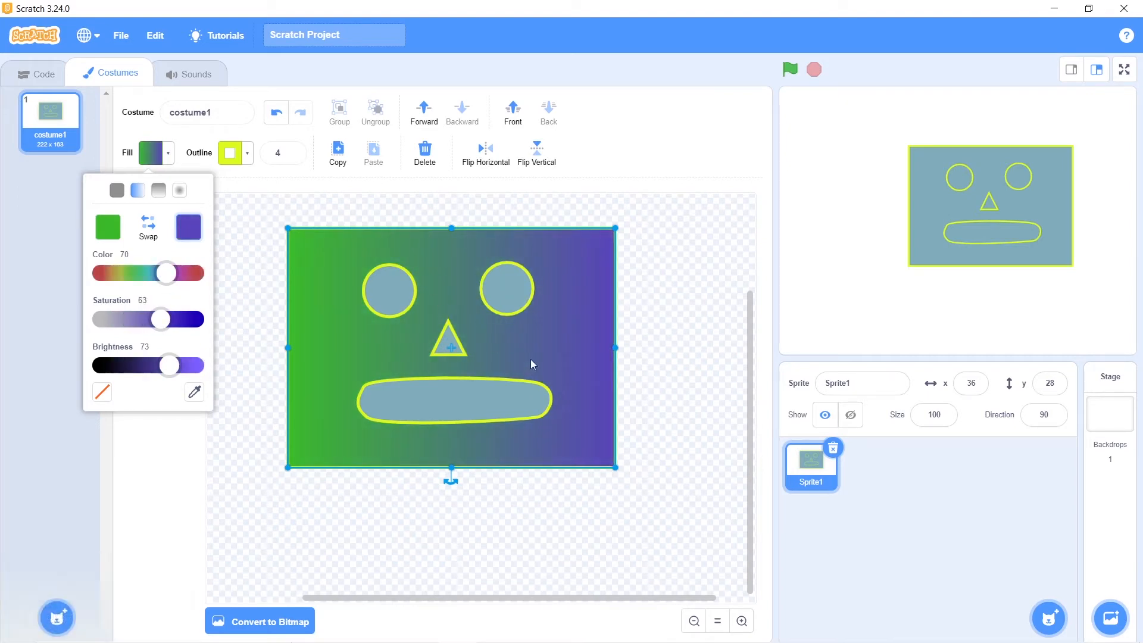
Try the face gradient with its two colours swapped in horizontal, vertical and radial styles, and swap the radial version's colours back
{"action": "left_click", "coordinate": [148, 231]}
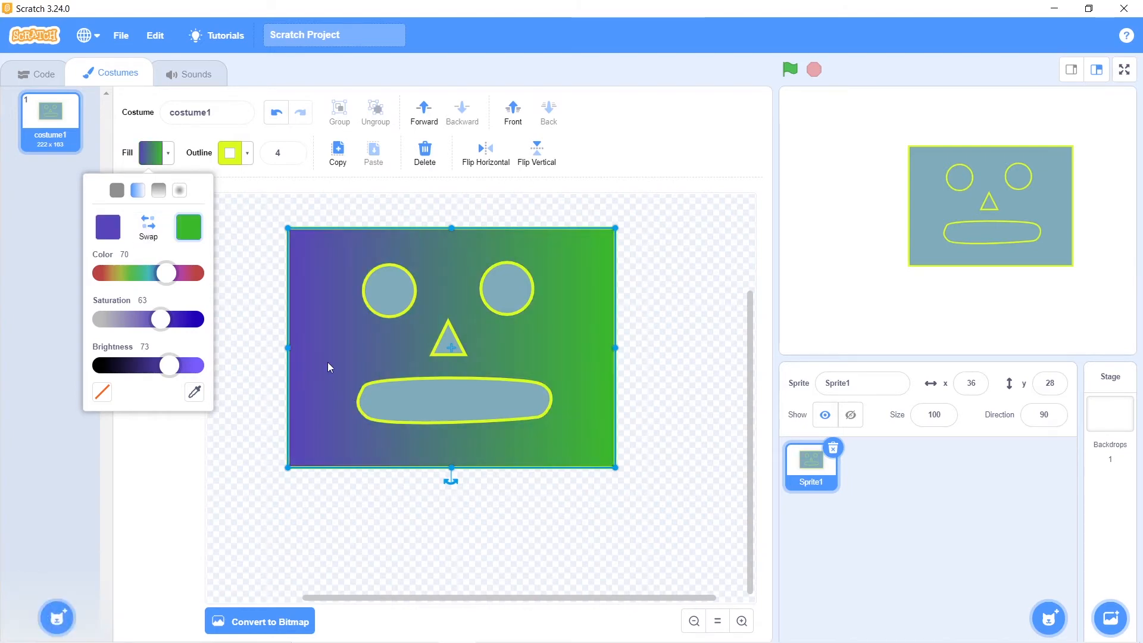
{"action": "left_click", "coordinate": [159, 191]}
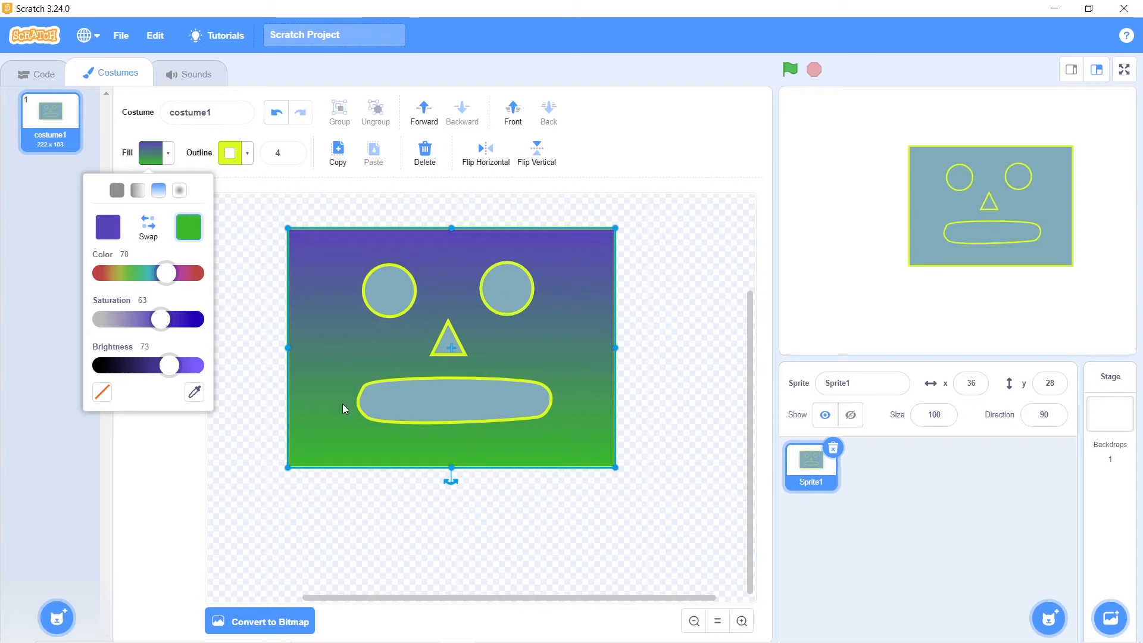
{"action": "left_click", "coordinate": [179, 192]}
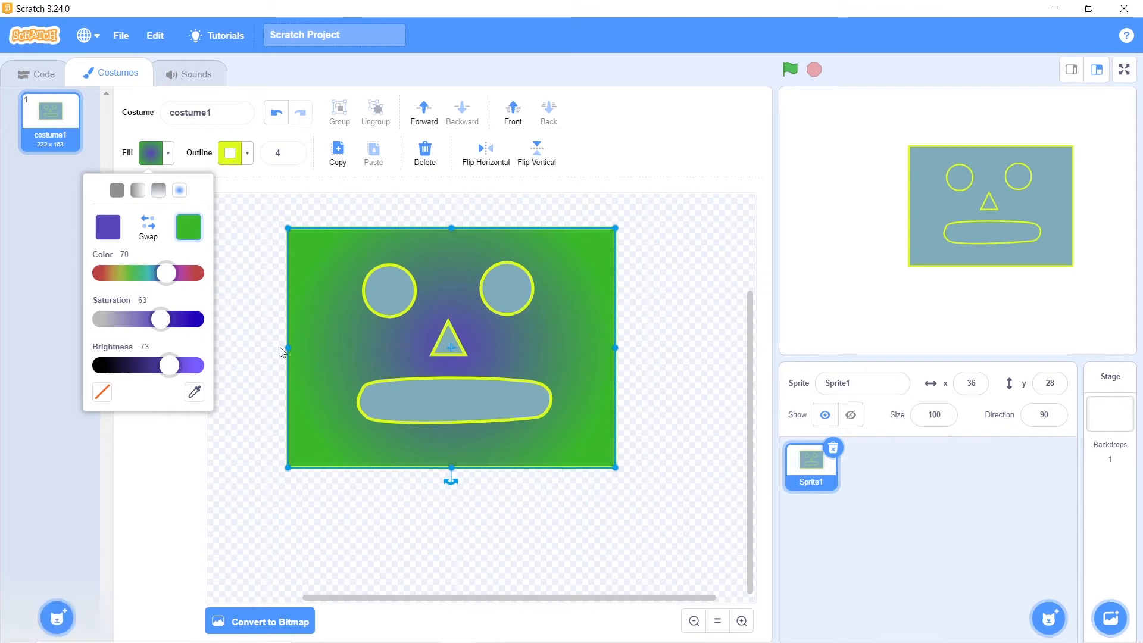
{"action": "left_click", "coordinate": [147, 227]}
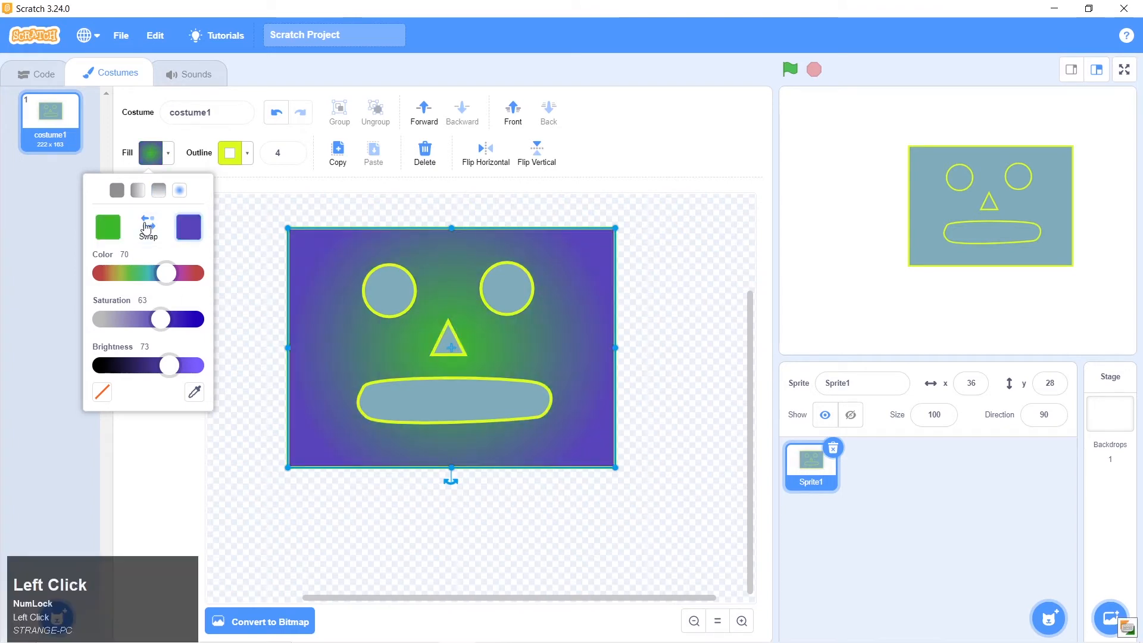
Reset the face rectangle to a solid green fill and reapply a two-colour gradient, trying vertical before settling on horizontal
{"action": "left_click", "coordinate": [117, 191]}
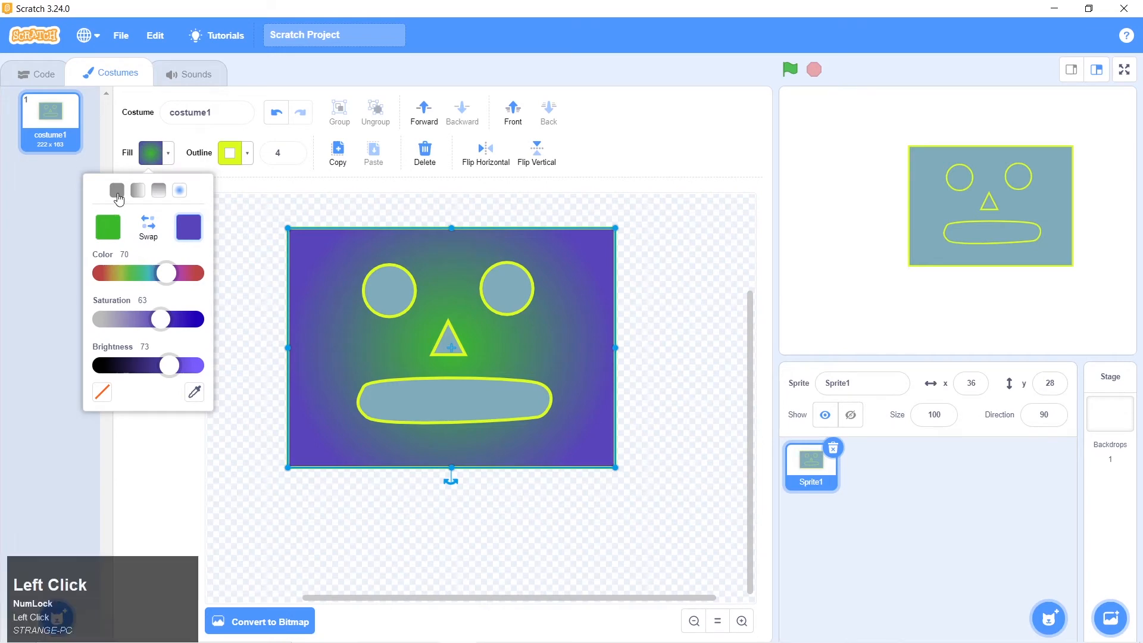
{"action": "left_click", "coordinate": [138, 191]}
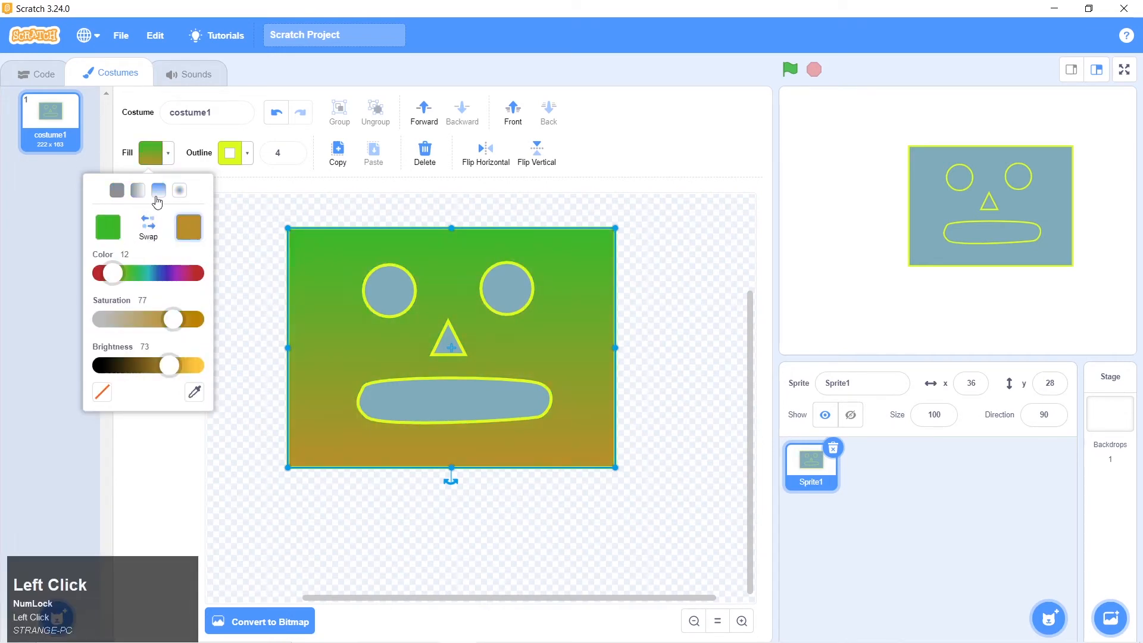
{"action": "left_click", "coordinate": [119, 192]}
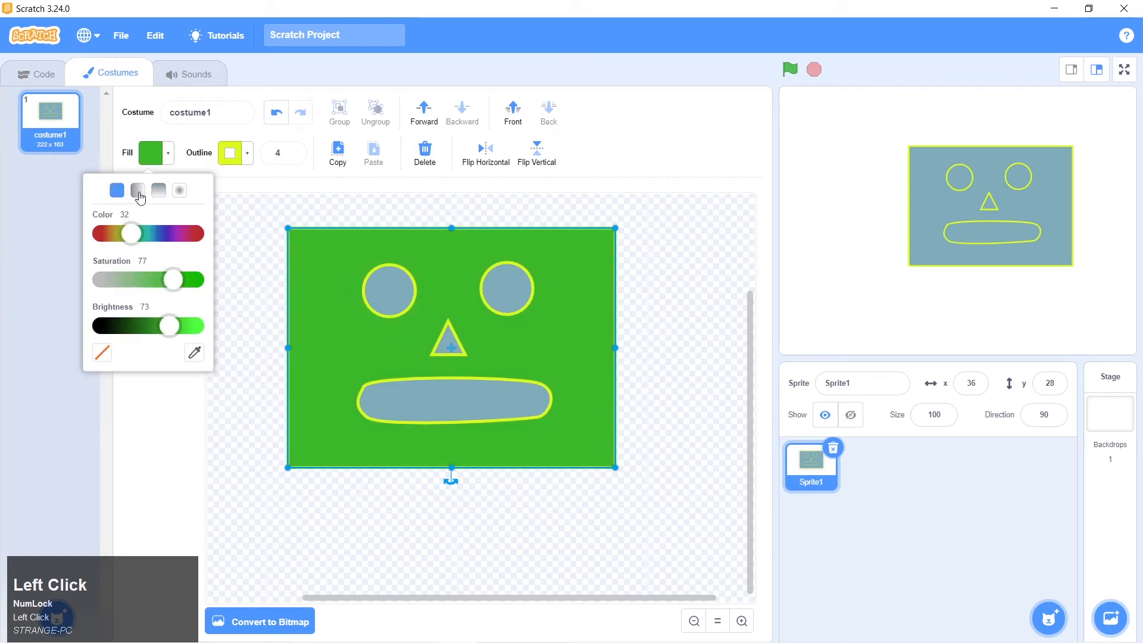
{"action": "left_click", "coordinate": [139, 191]}
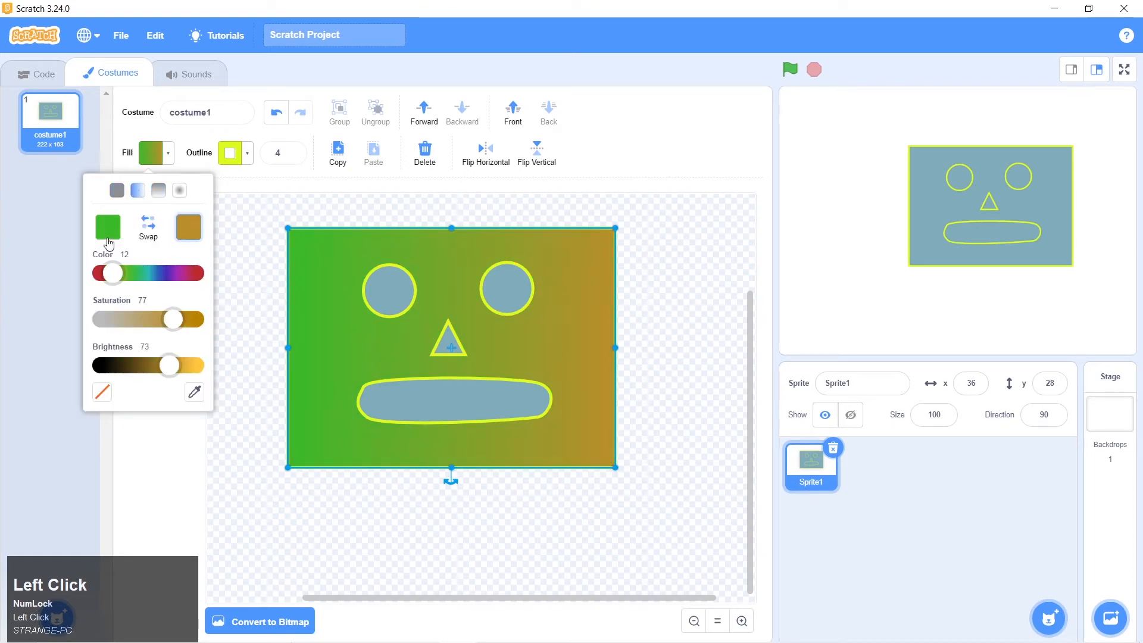
Set the face gradient's right colour to pale pink with Color 86, Saturation 14 and Brightness 84
{"action": "left_click_drag", "start_coordinate": [172, 323], "coordinate": [128, 322]}
{"action": "left_click_drag", "start_coordinate": [120, 278], "coordinate": [186, 273]}
{"action": "left_click_drag", "start_coordinate": [128, 320], "coordinate": [115, 323]}
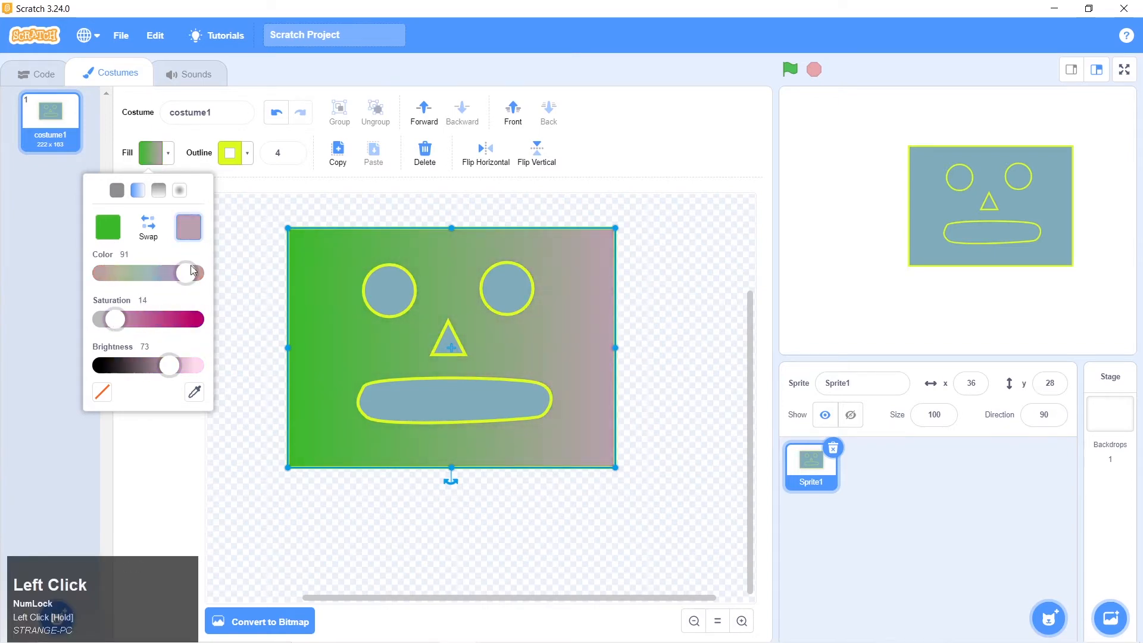
{"action": "left_click_drag", "start_coordinate": [186, 273], "coordinate": [180, 274]}
{"action": "left_click_drag", "start_coordinate": [172, 366], "coordinate": [180, 365]}
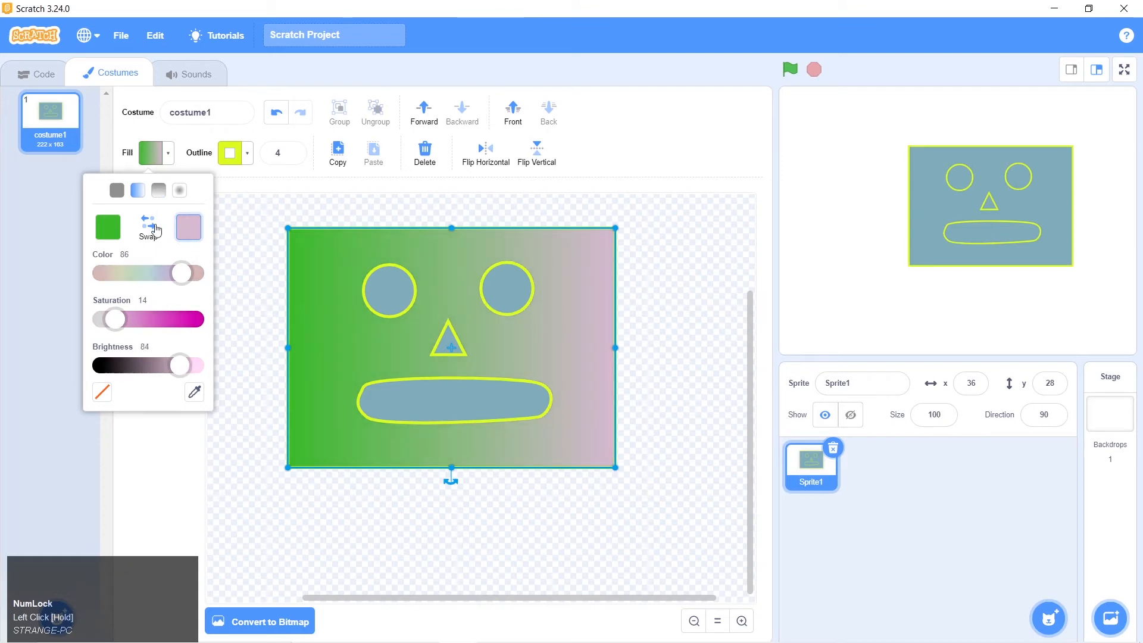
Set the face gradient's left colour to pale lavender with Color 71, Saturation 12 and Brightness 82, and deselect the face
{"action": "left_click", "coordinate": [109, 234]}
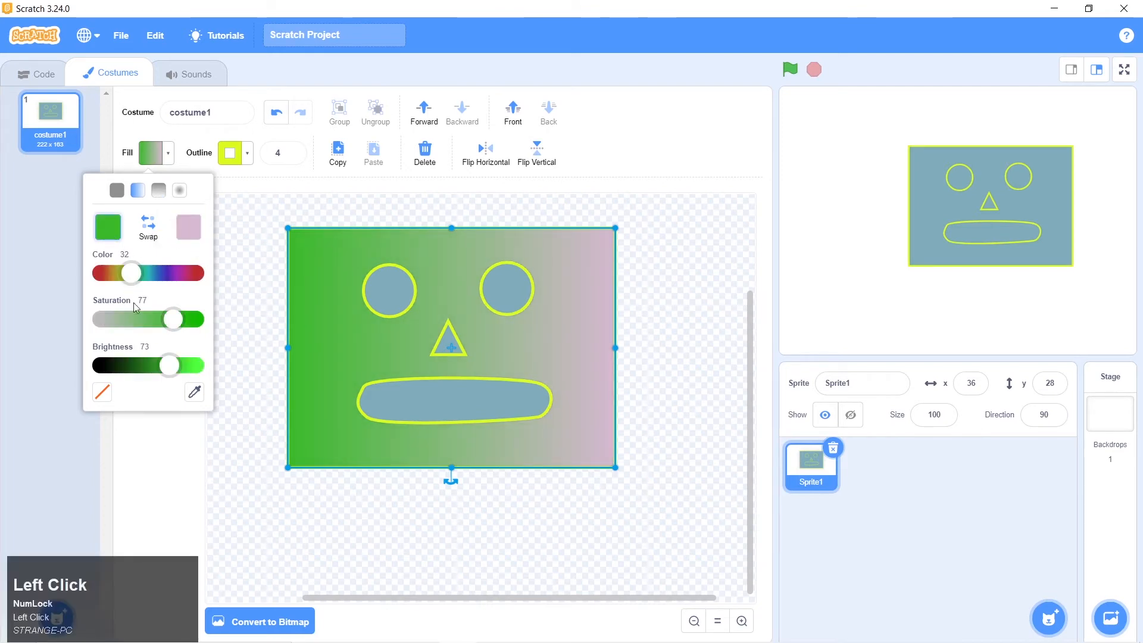
{"action": "left_click_drag", "start_coordinate": [178, 322], "coordinate": [113, 320]}
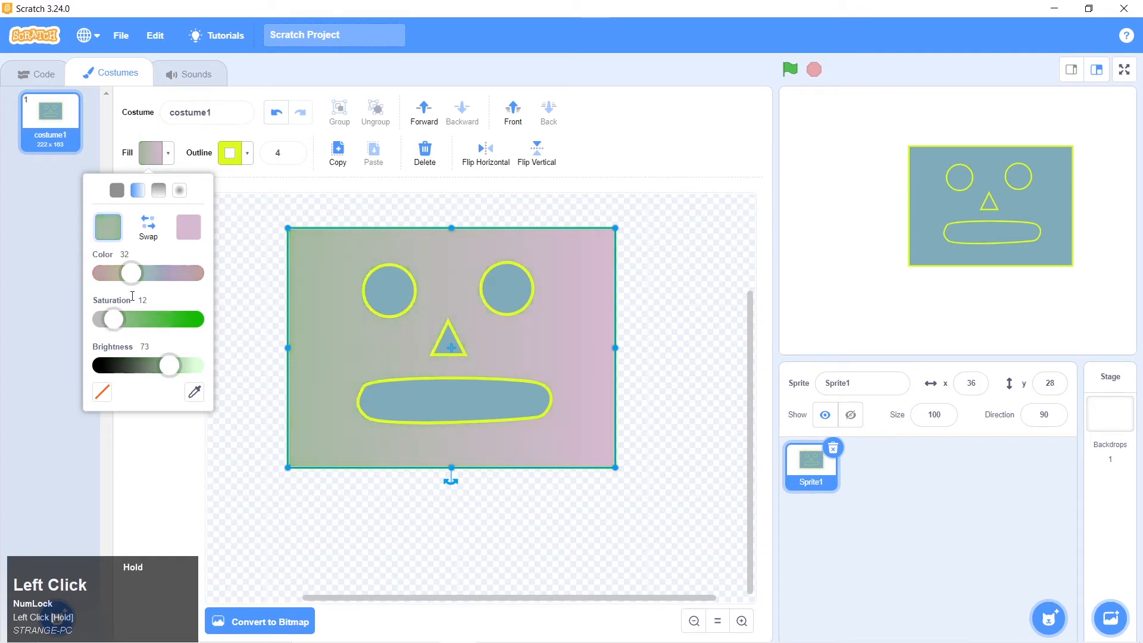
{"action": "left_click_drag", "start_coordinate": [132, 273], "coordinate": [169, 272]}
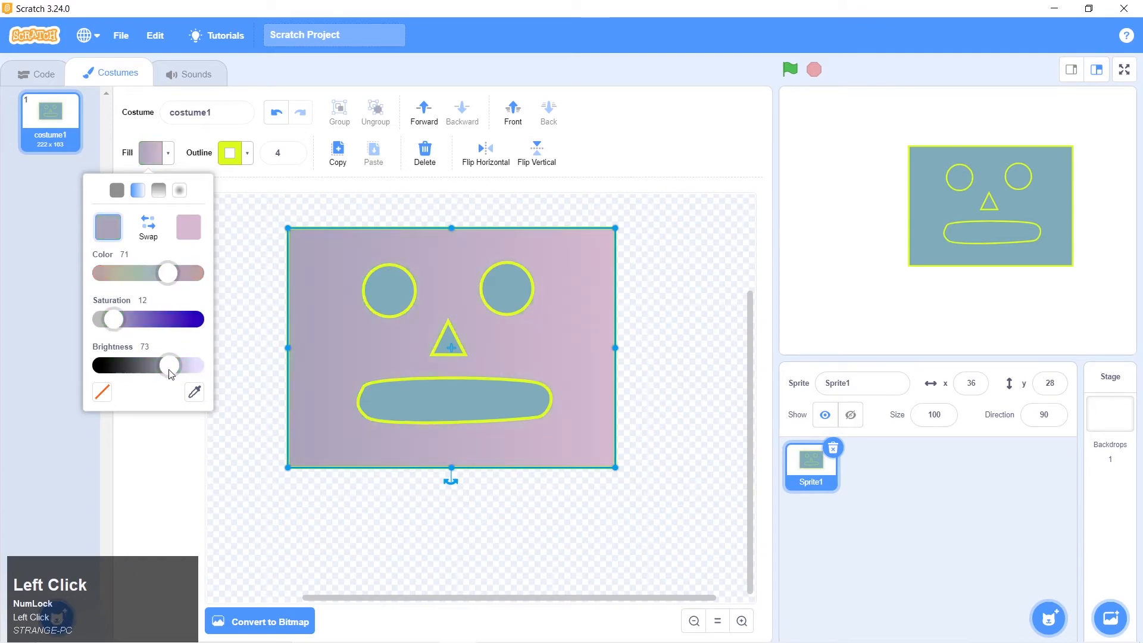
{"action": "left_click_drag", "start_coordinate": [171, 374], "coordinate": [179, 372]}
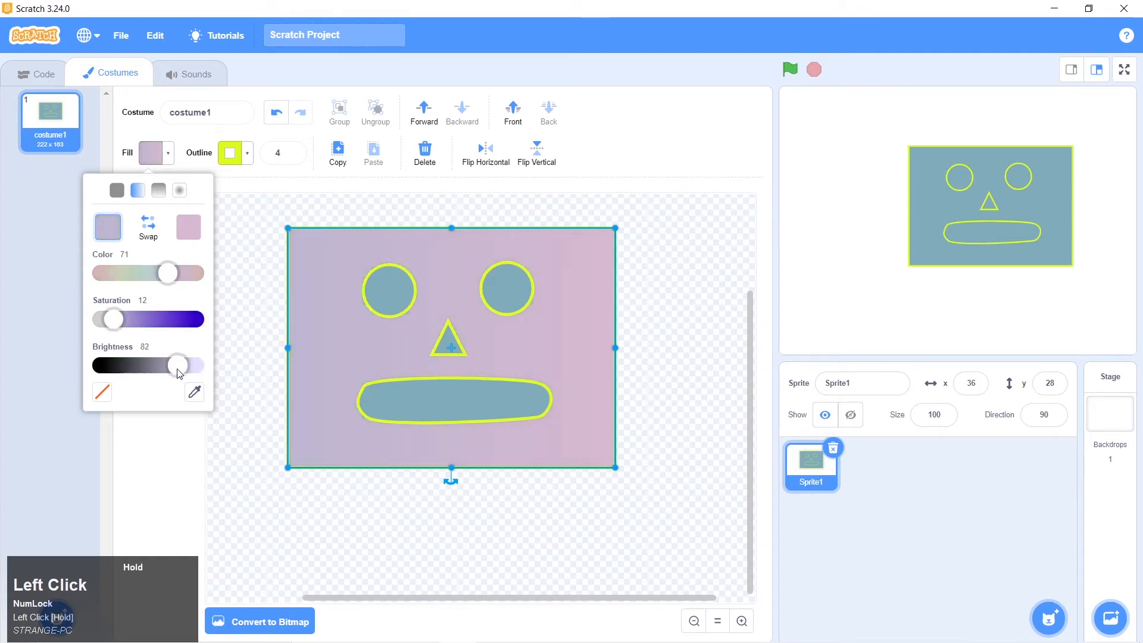
{"action": "left_click", "coordinate": [675, 396]}
Following the robot 1.png reference, draw a tall narrow ear rectangle over the face's right edge and place a copy over its left edge
{"action": "key", "text": "alt+Tab"}
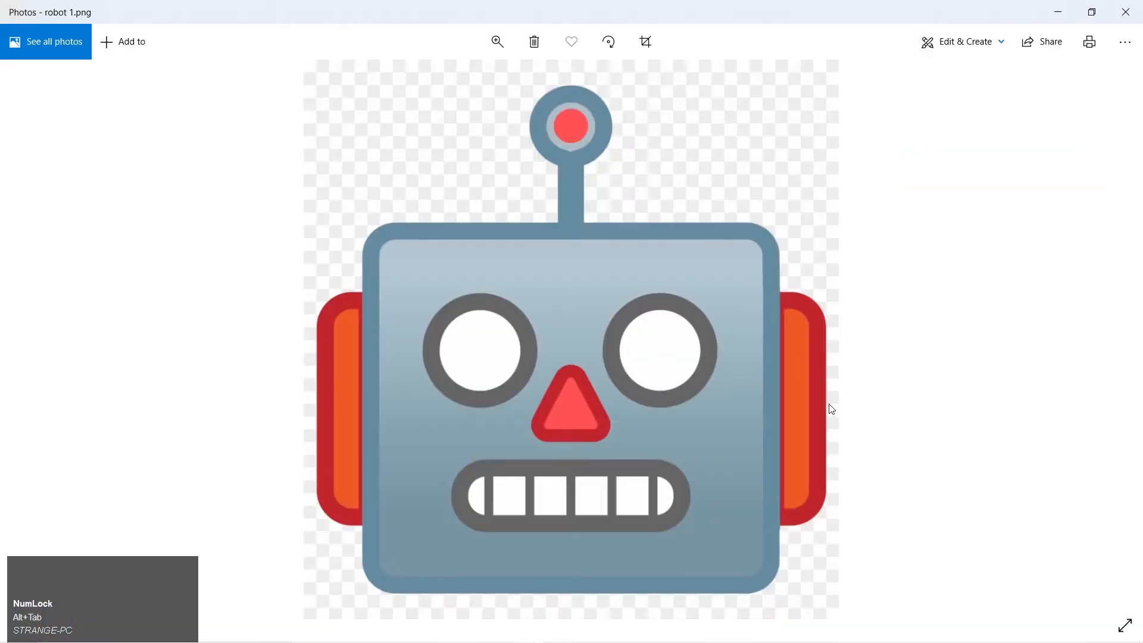
{"action": "key", "text": "alt+Tab"}
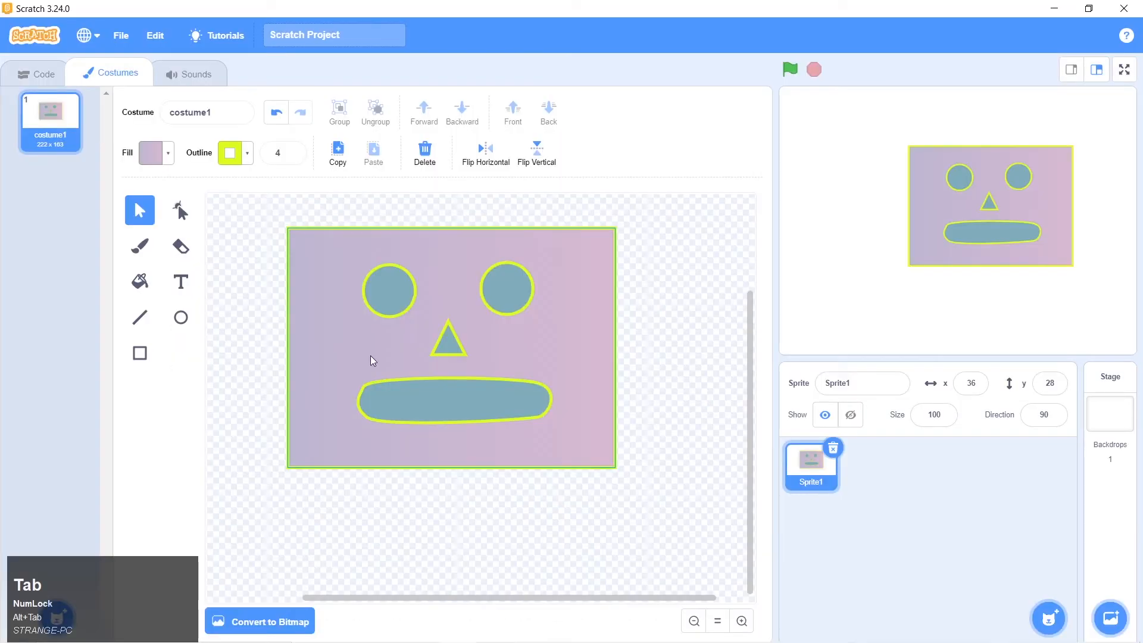
{"action": "left_click", "coordinate": [140, 353]}
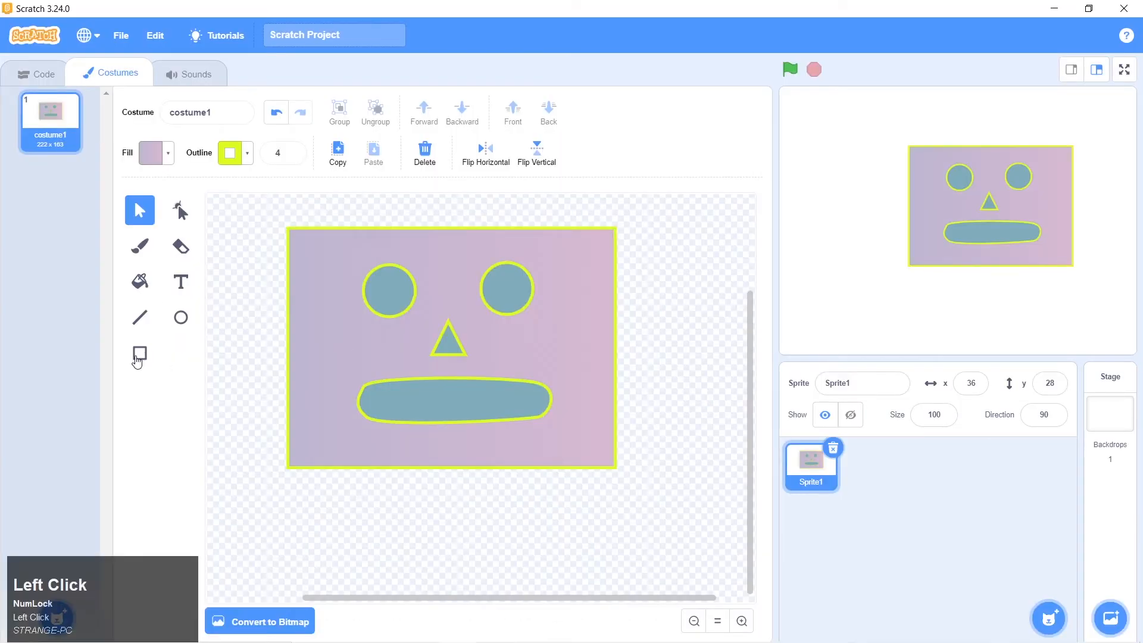
{"action": "left_click_drag", "start_coordinate": [602, 275], "coordinate": [638, 428]}
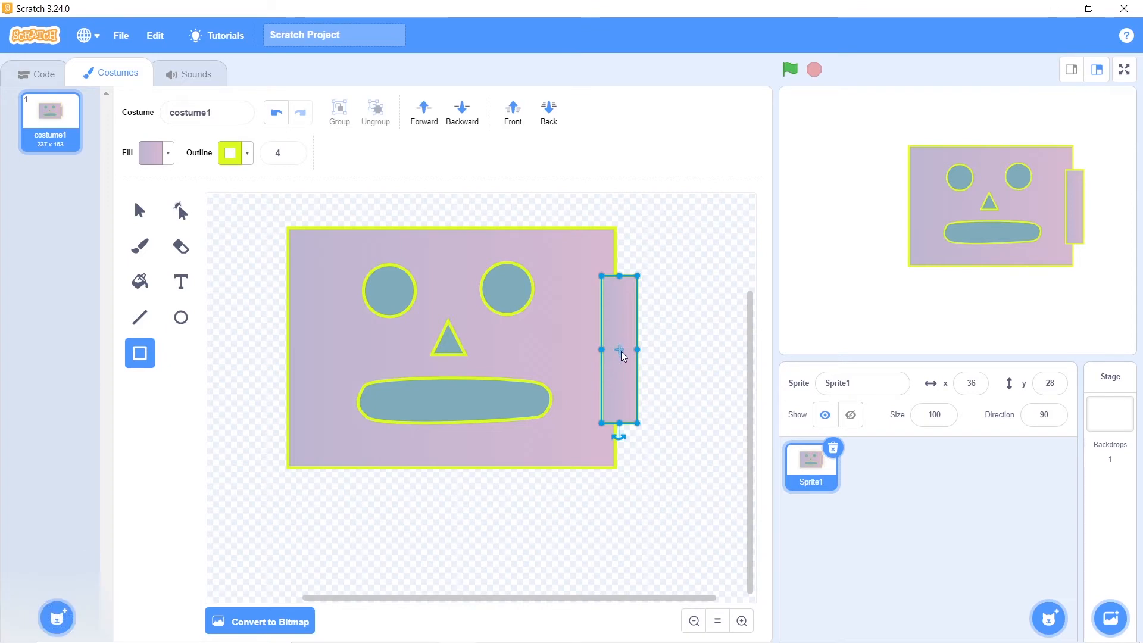
{"action": "left_click", "coordinate": [140, 210]}
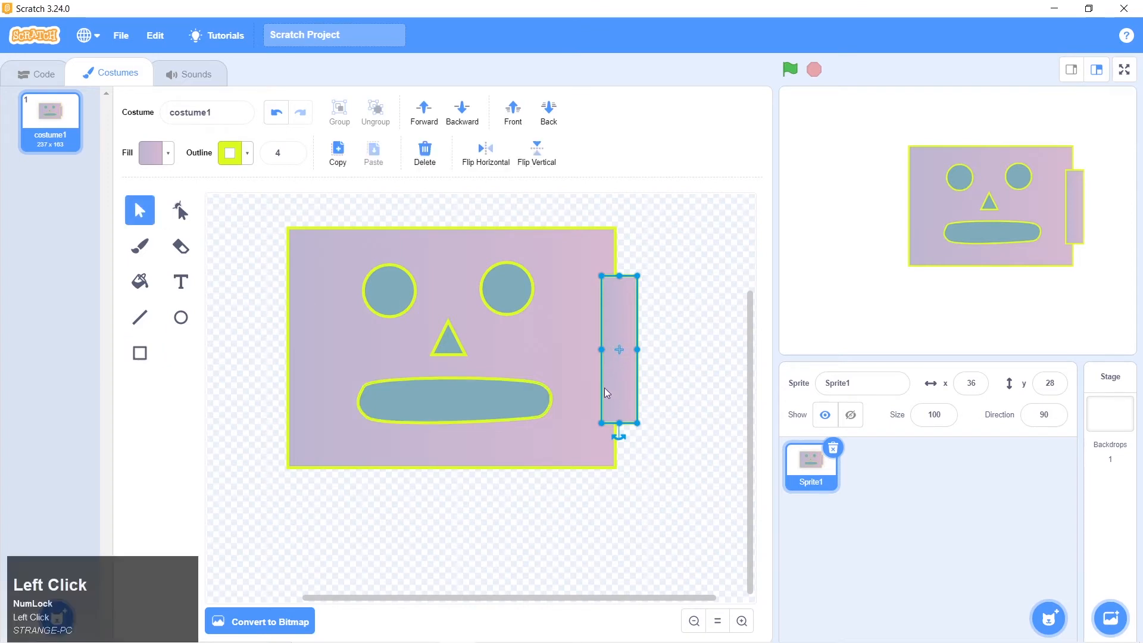
{"action": "left_click_drag", "start_coordinate": [621, 378], "coordinate": [288, 374], "text": "alt"}
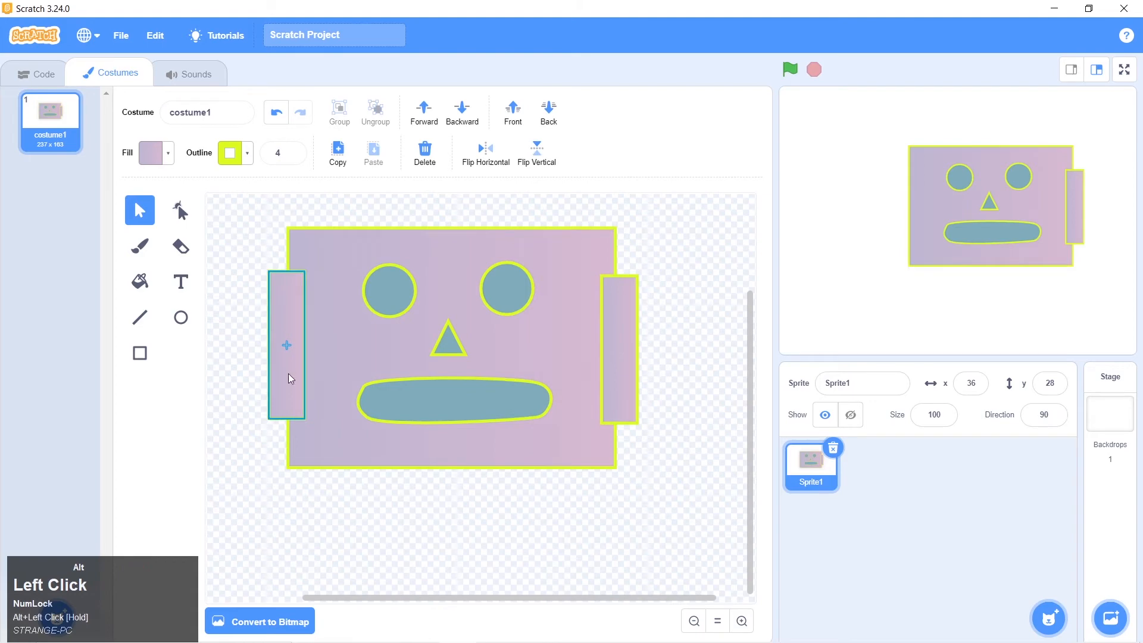
Try bringing the face rectangle to the front of all shapes, and undo it
{"action": "left_click", "coordinate": [572, 352]}
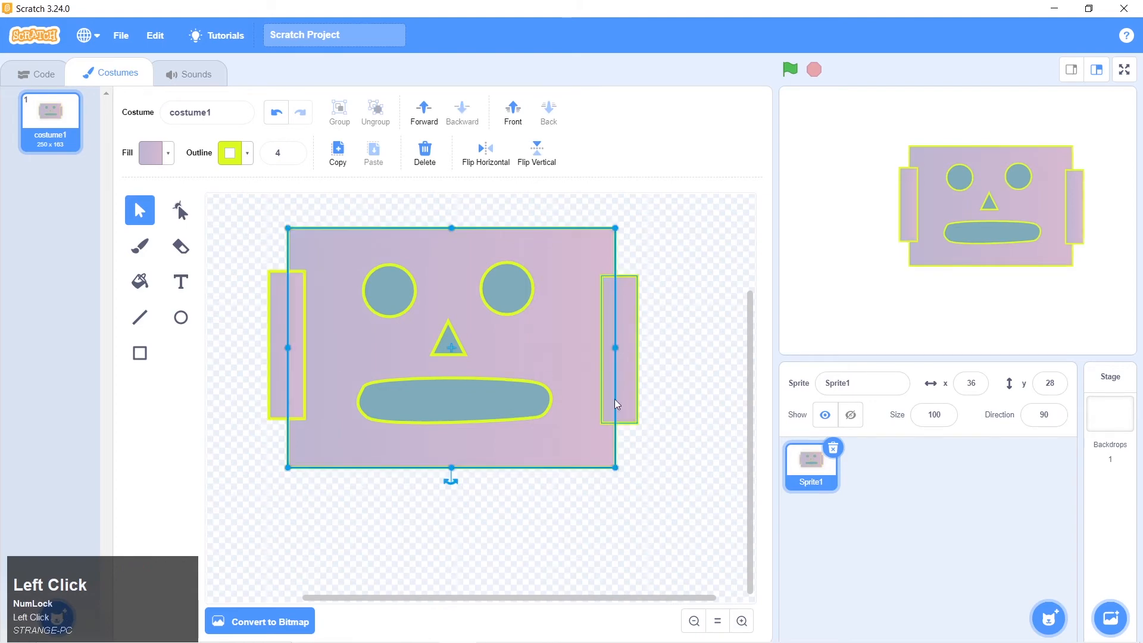
{"action": "left_click", "coordinate": [713, 370]}
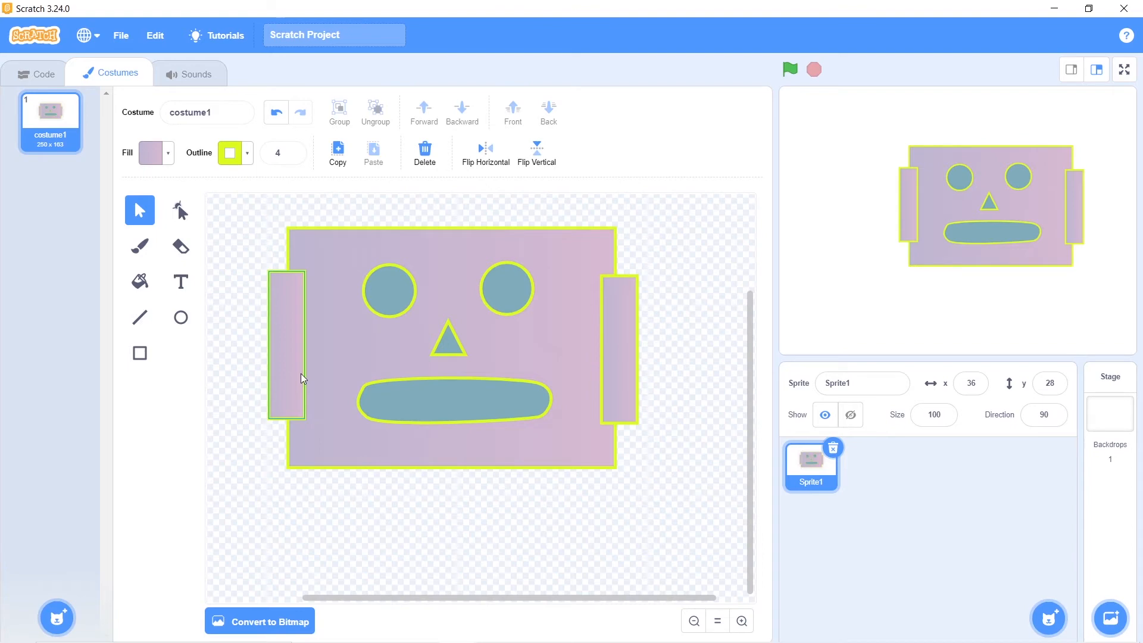
{"action": "left_click", "coordinate": [568, 335]}
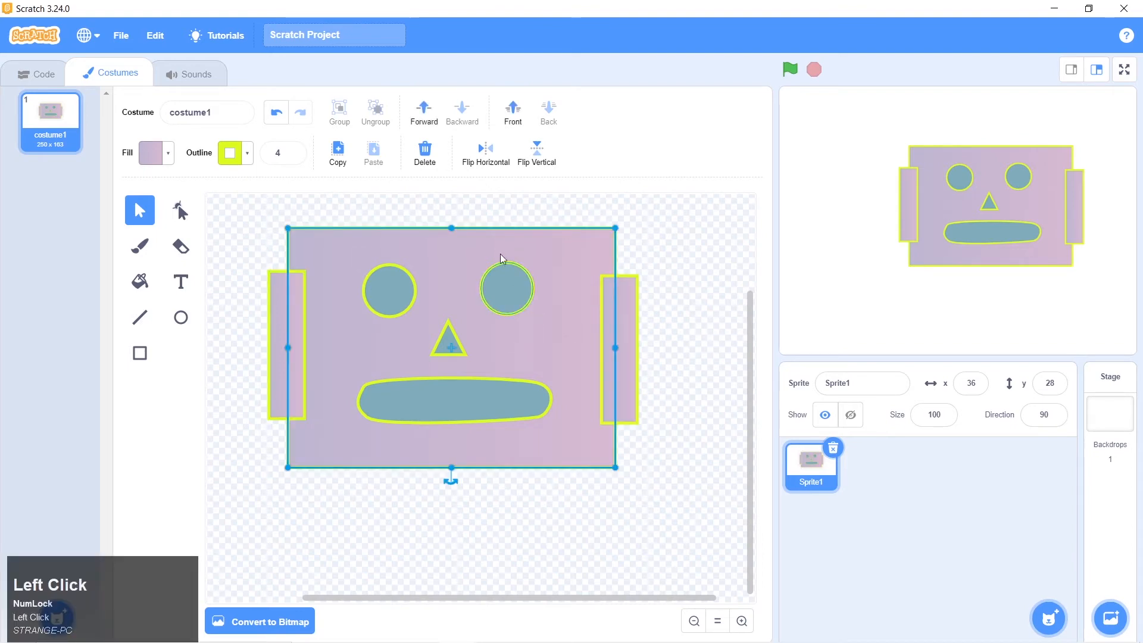
{"action": "left_click", "coordinate": [509, 118]}
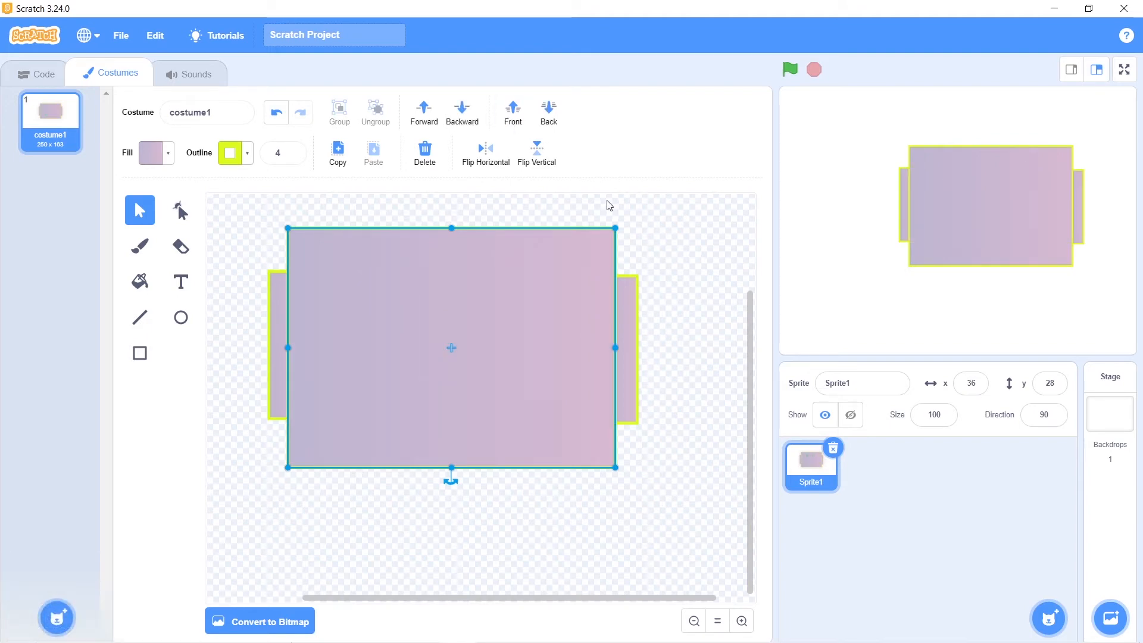
{"action": "key", "text": "ctrl+z"}
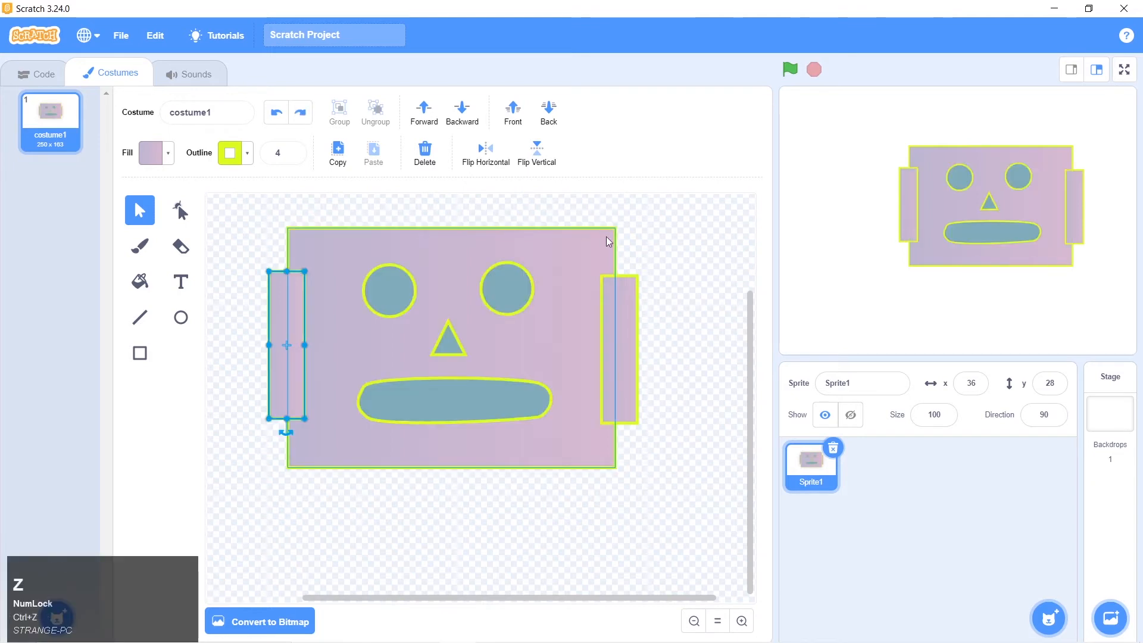
Send the right and left ear rectangles to the back, behind the face
{"action": "left_click", "coordinate": [653, 233]}
{"action": "left_click", "coordinate": [626, 327]}
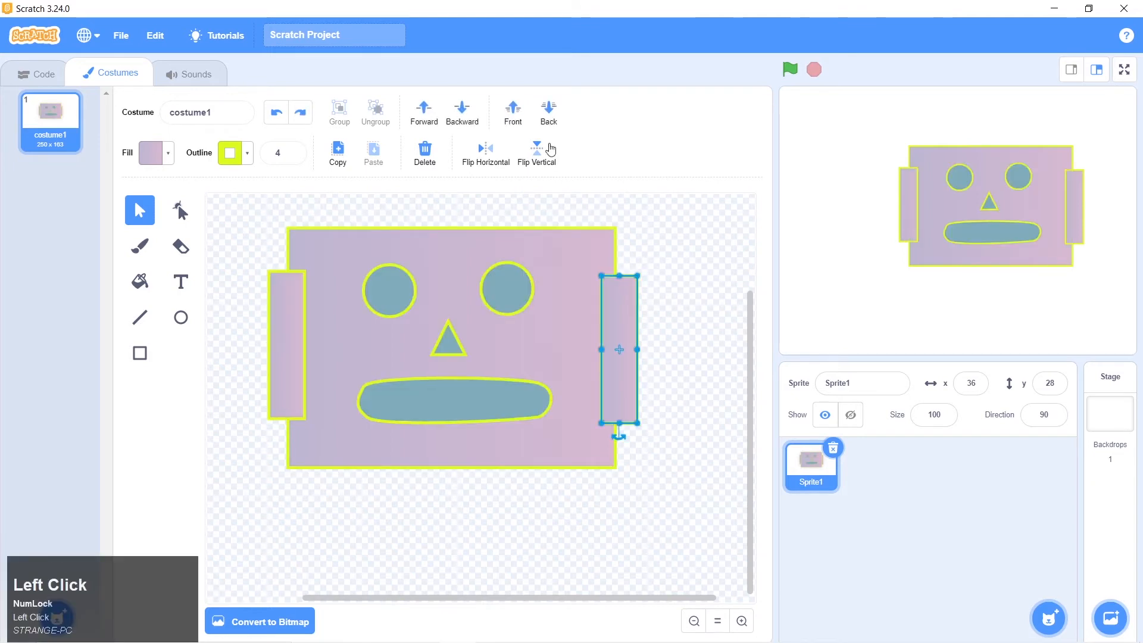
{"action": "left_click", "coordinate": [548, 113]}
{"action": "left_click", "coordinate": [541, 274]}
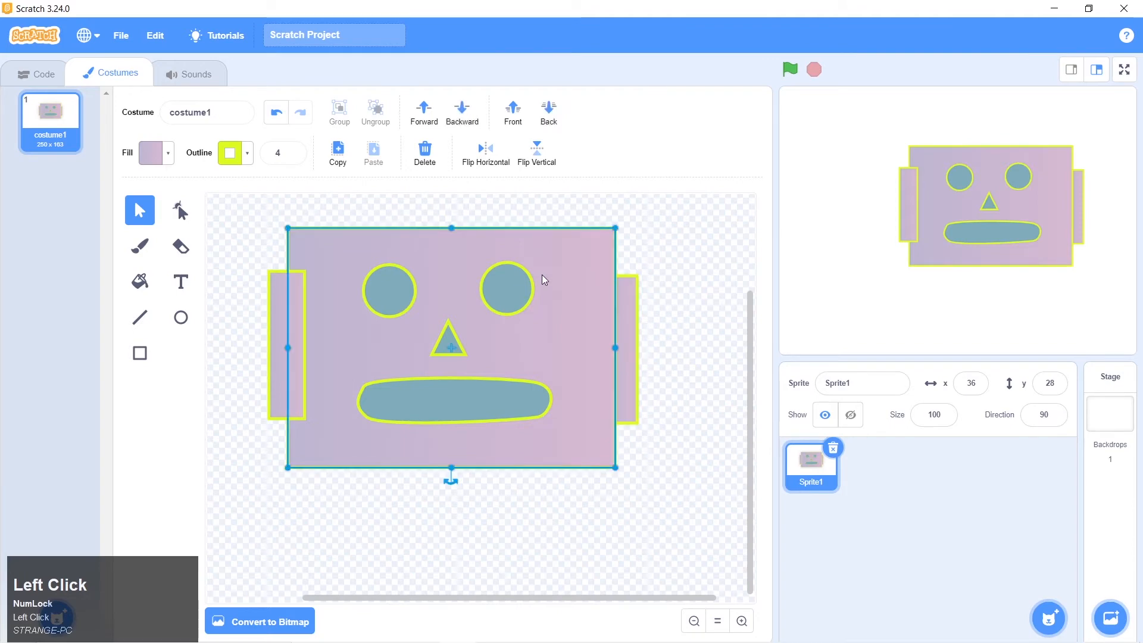
{"action": "left_click", "coordinate": [302, 338]}
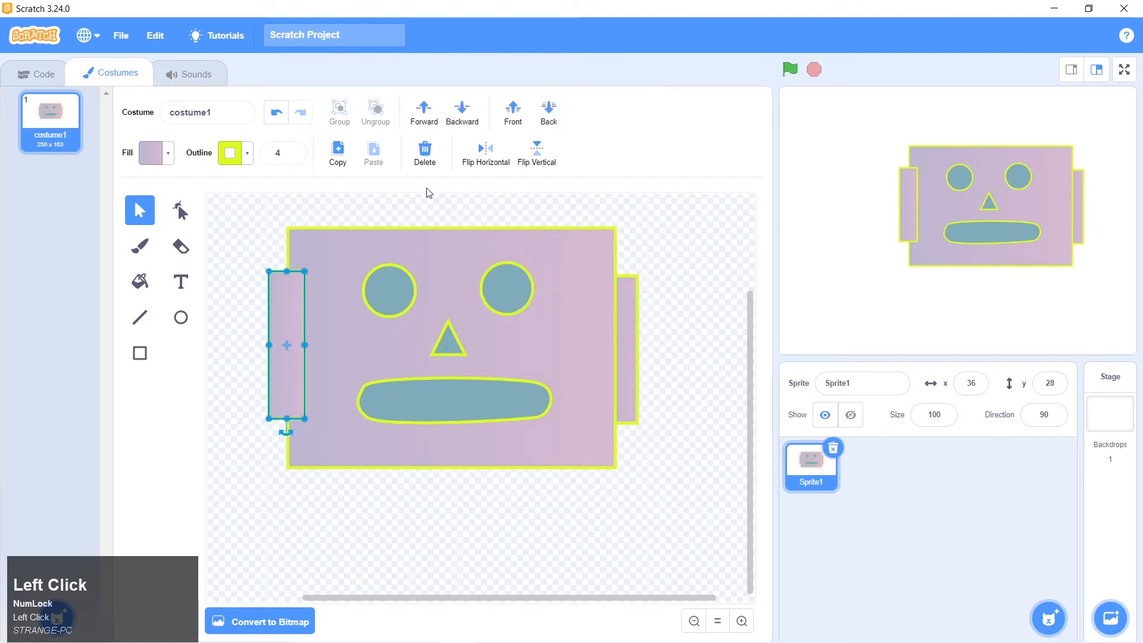
{"action": "left_click", "coordinate": [548, 113]}
{"action": "left_click", "coordinate": [663, 242]}
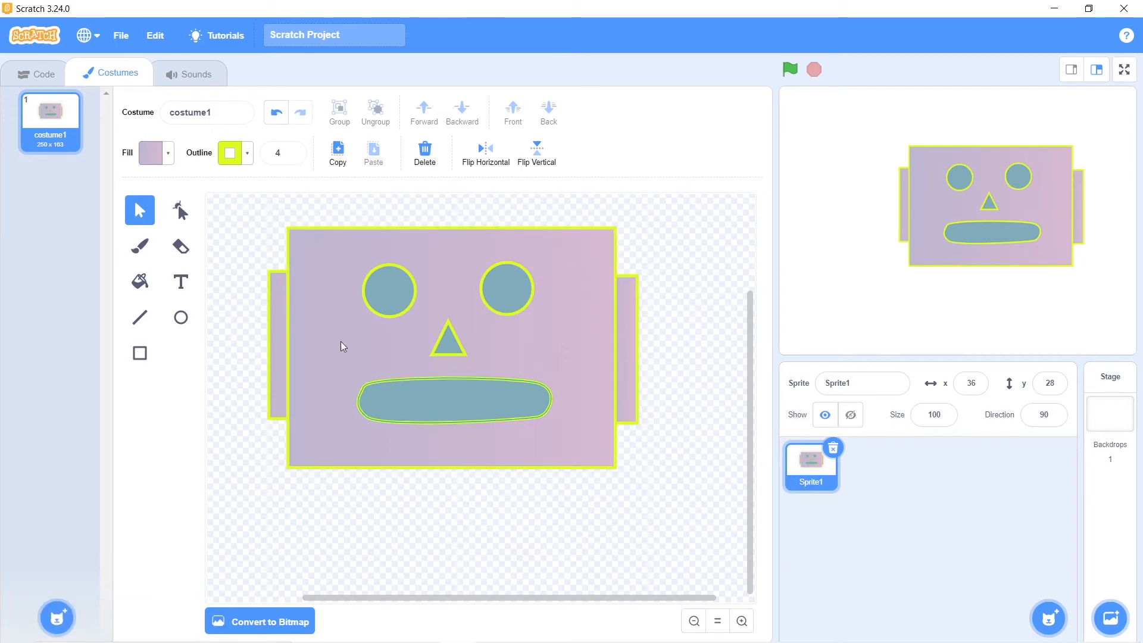
Reshape the right ear: undo a small shift of its upper outer corner and add a point on its outer edge
{"action": "left_click", "coordinate": [182, 212]}
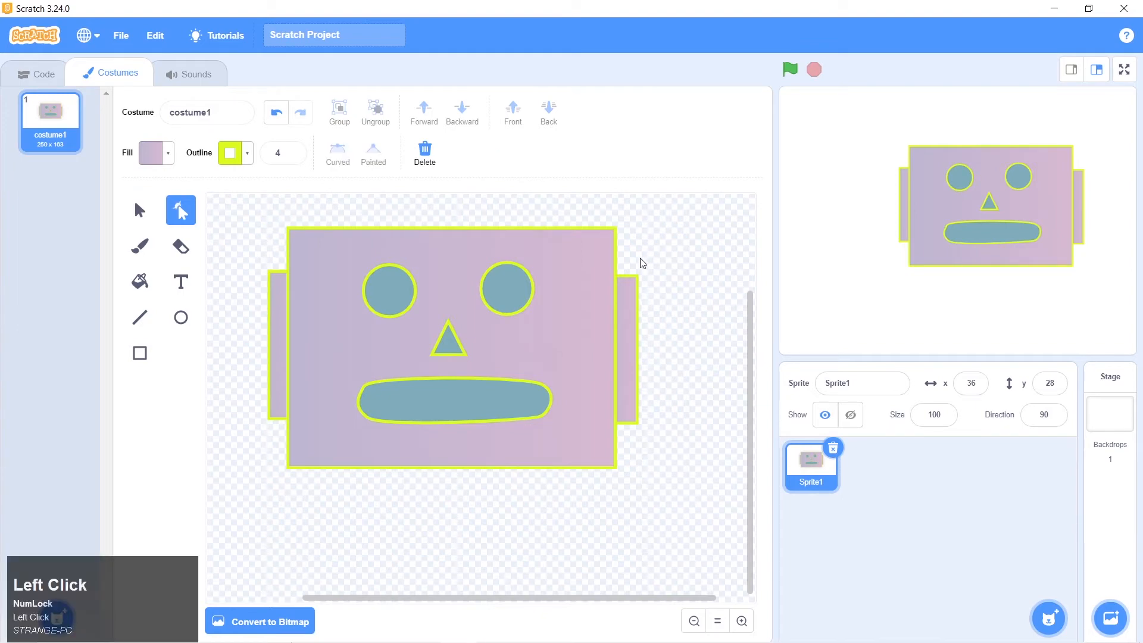
{"action": "left_click", "coordinate": [633, 291]}
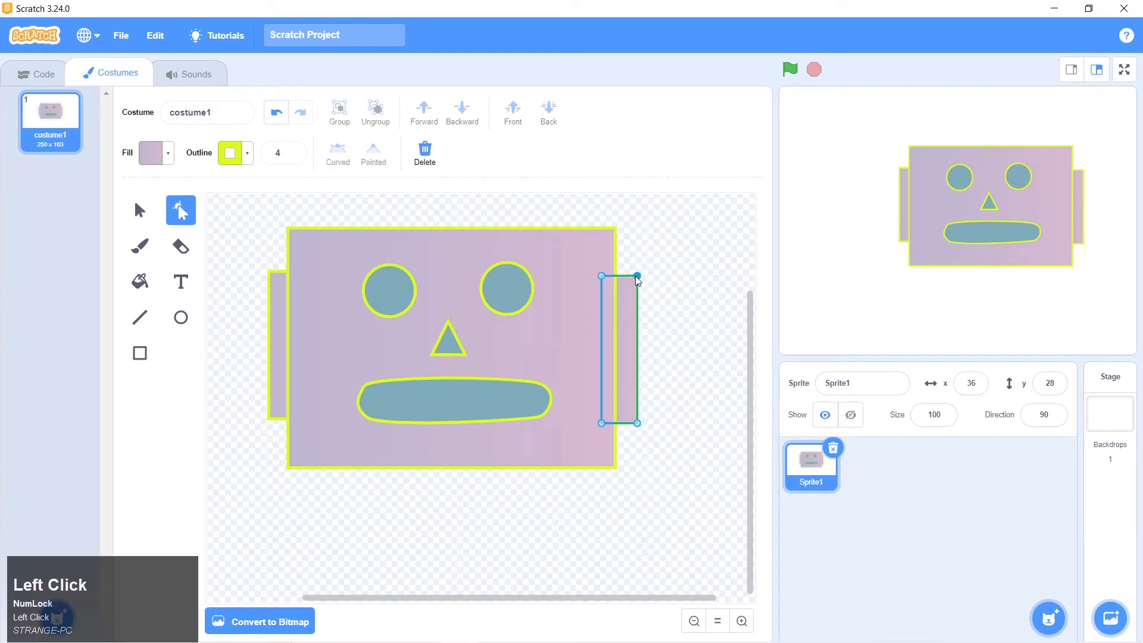
{"action": "left_click", "coordinate": [637, 276]}
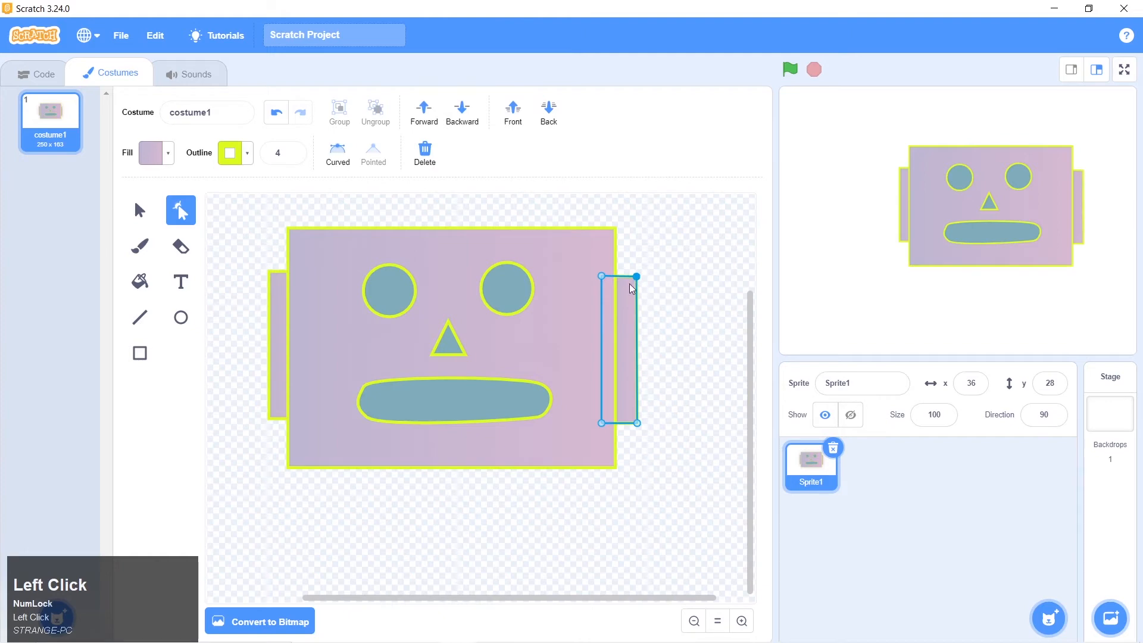
{"action": "key", "text": "ctrl+z"}
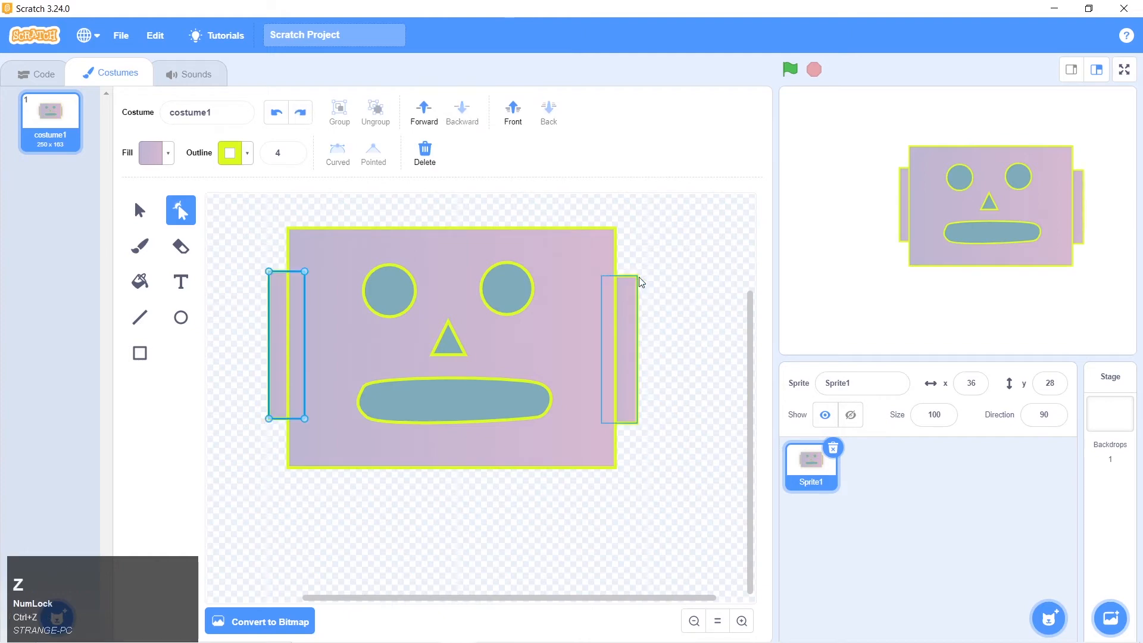
{"action": "left_click", "coordinate": [630, 329]}
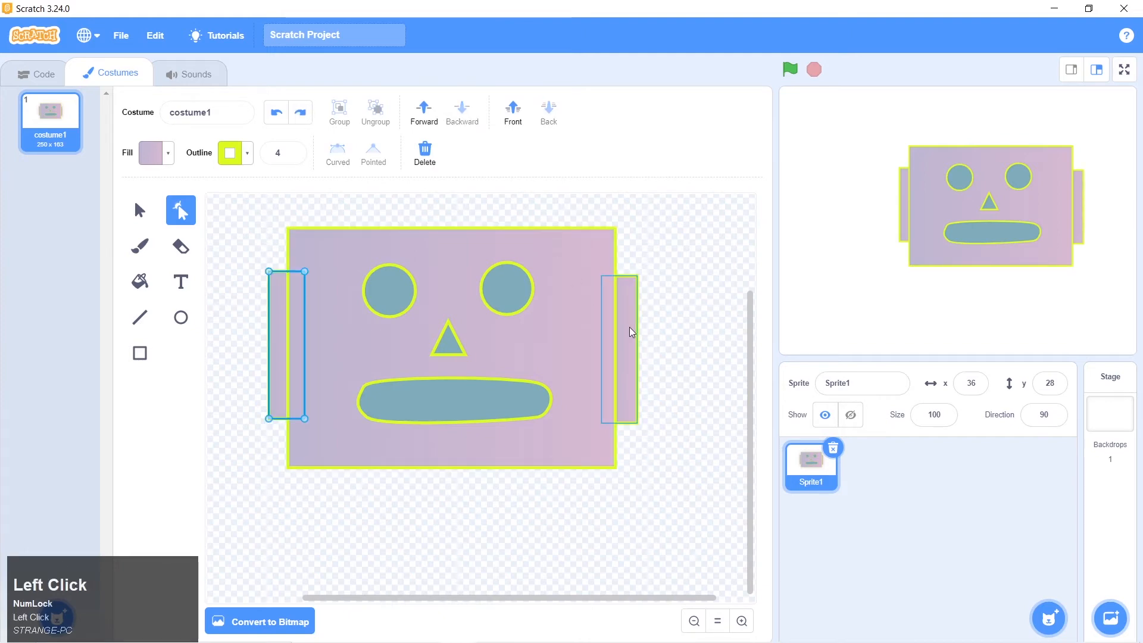
{"action": "left_click", "coordinate": [637, 277]}
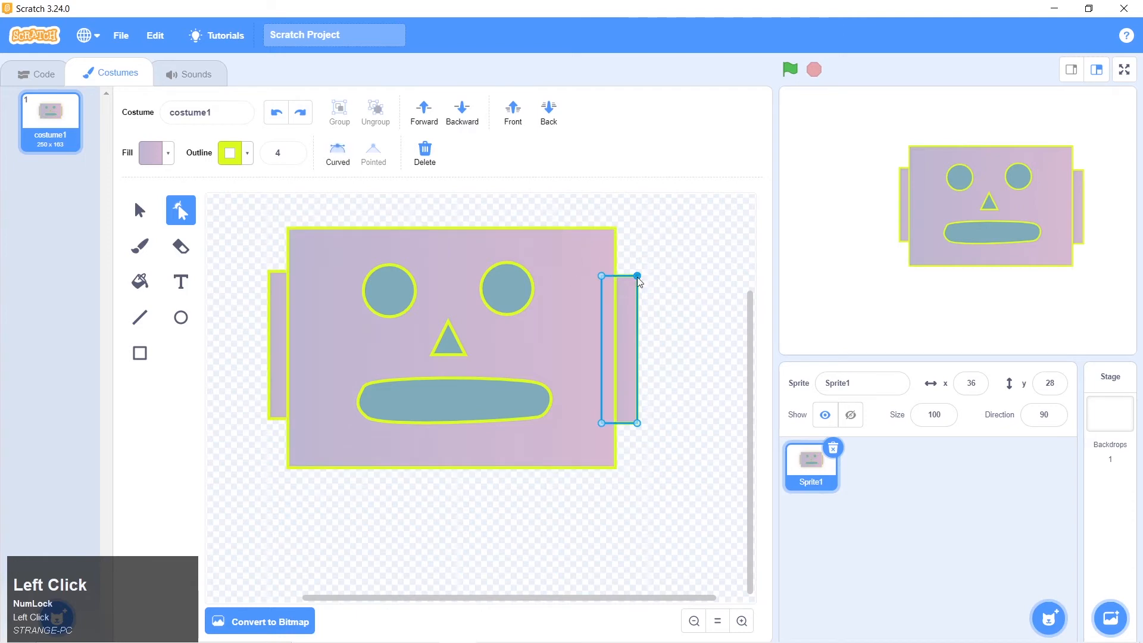
{"action": "left_click", "coordinate": [636, 331]}
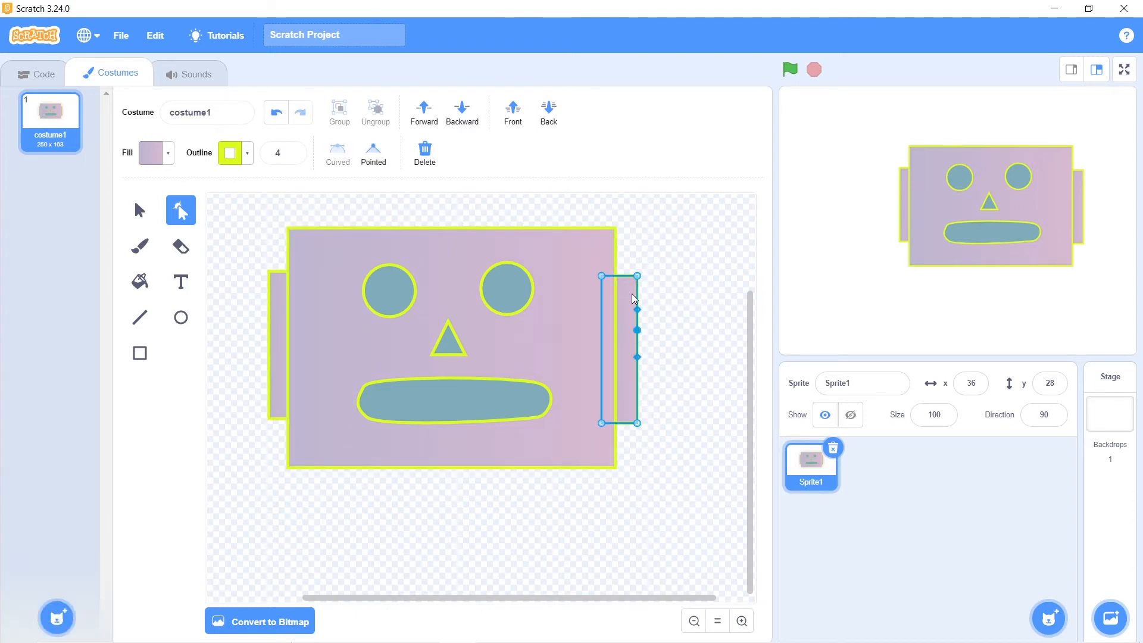
Try curving the left ear's upper outer corner with shortened handles, and turn it back into a pointed corner
{"action": "left_click", "coordinate": [281, 325]}
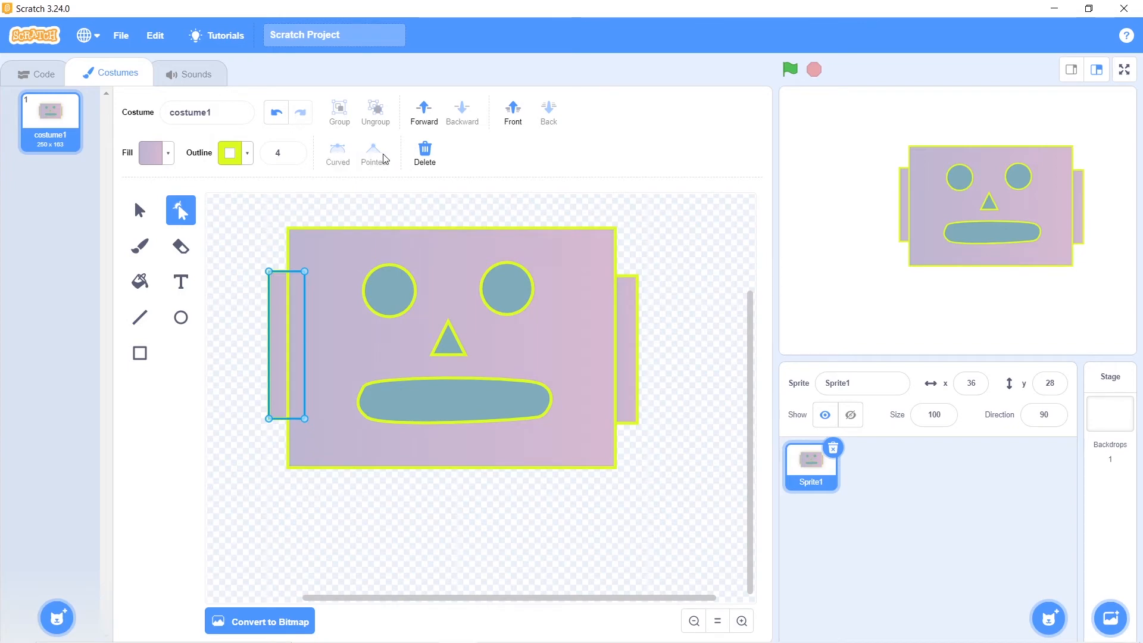
{"action": "left_click", "coordinate": [270, 276]}
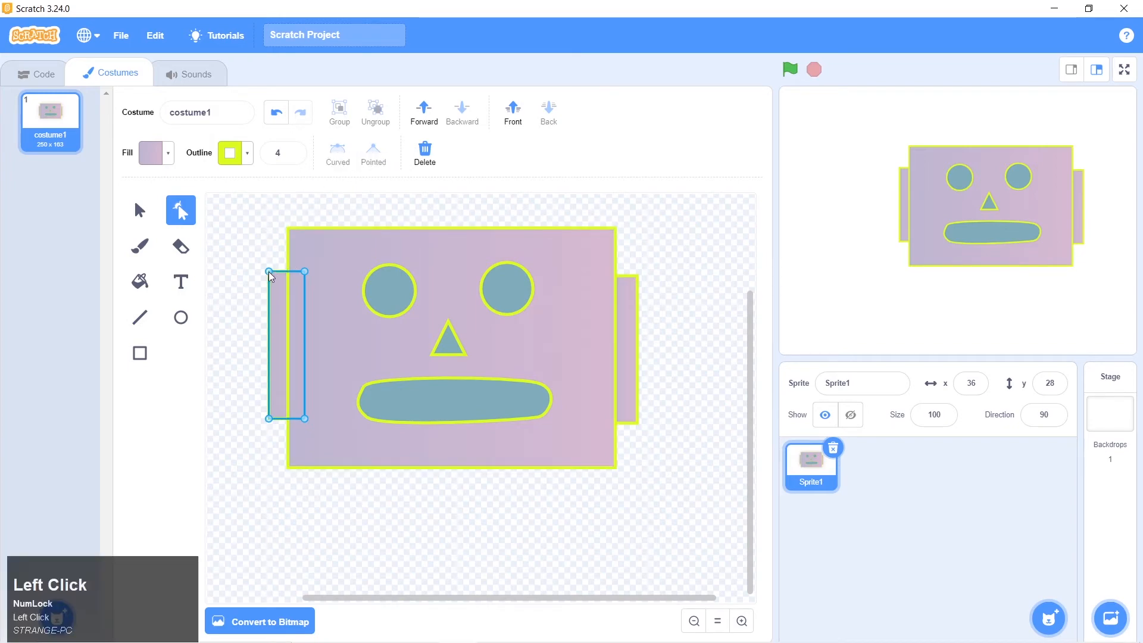
{"action": "left_click", "coordinate": [338, 156]}
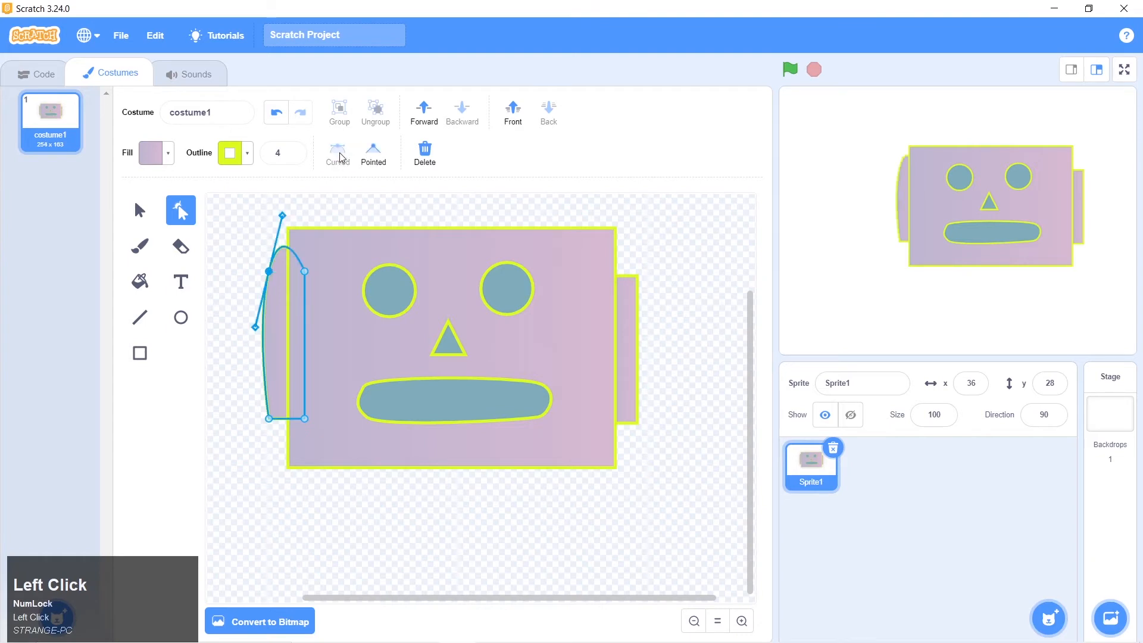
{"action": "left_click_drag", "start_coordinate": [283, 216], "coordinate": [278, 255]}
{"action": "left_click_drag", "start_coordinate": [243, 322], "coordinate": [265, 294]}
{"action": "left_click_drag", "start_coordinate": [271, 254], "coordinate": [275, 264]}
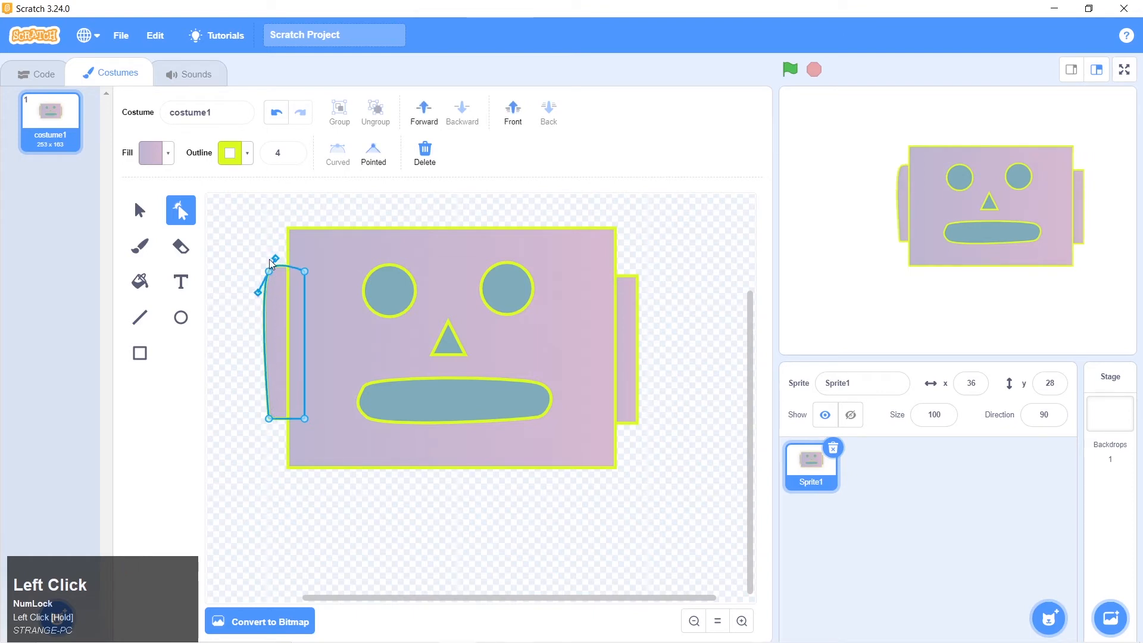
{"action": "left_click", "coordinate": [375, 163]}
{"action": "left_click", "coordinate": [429, 216]}
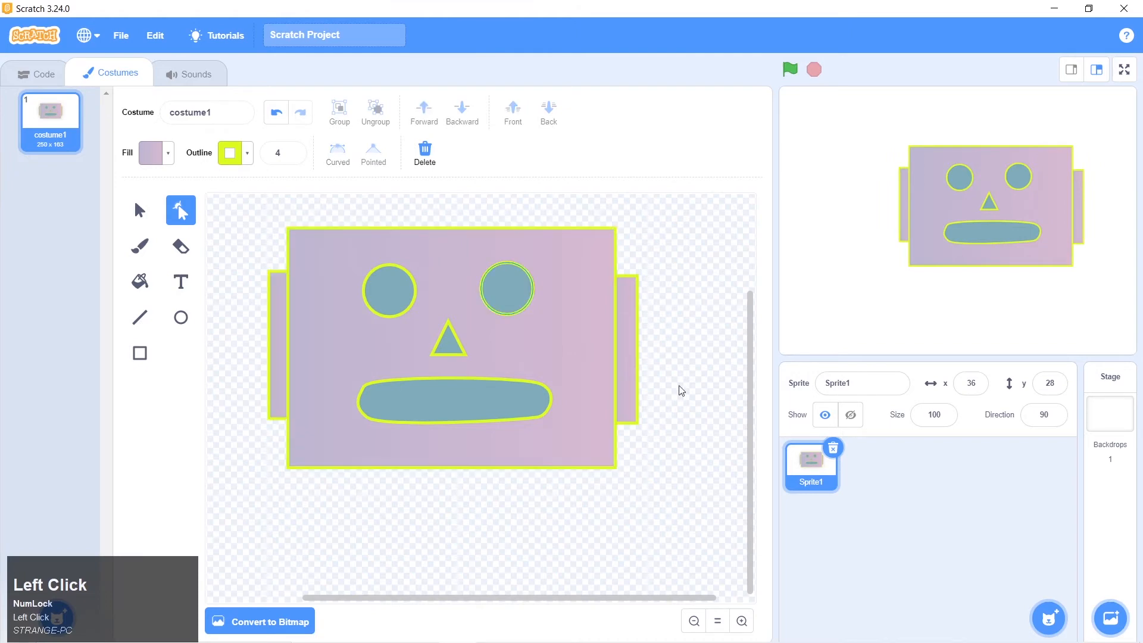
Bring the area above the robot's head into view and examine the antenna in the robot 1.png reference picture
{"action": "scroll", "coordinate": [694, 472], "scroll_direction": "up", "scroll_amount": 1}
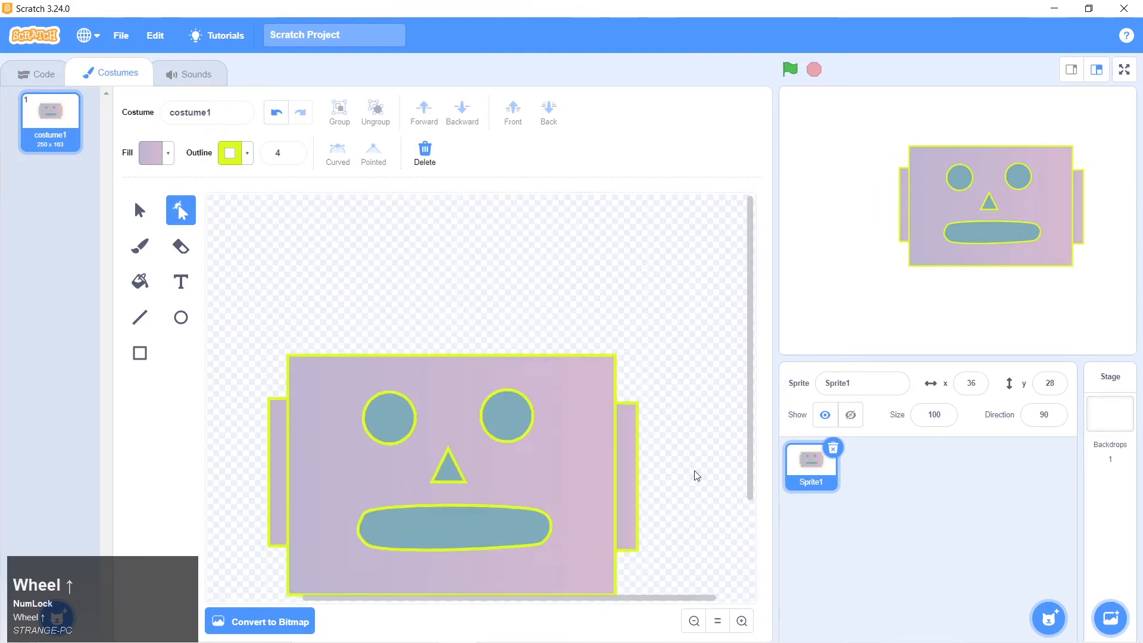
{"action": "scroll", "coordinate": [694, 472], "scroll_direction": "down", "scroll_amount": 1}
{"action": "scroll", "coordinate": [696, 476], "scroll_direction": "up", "scroll_amount": 1}
{"action": "key", "text": "alt+Tab"}
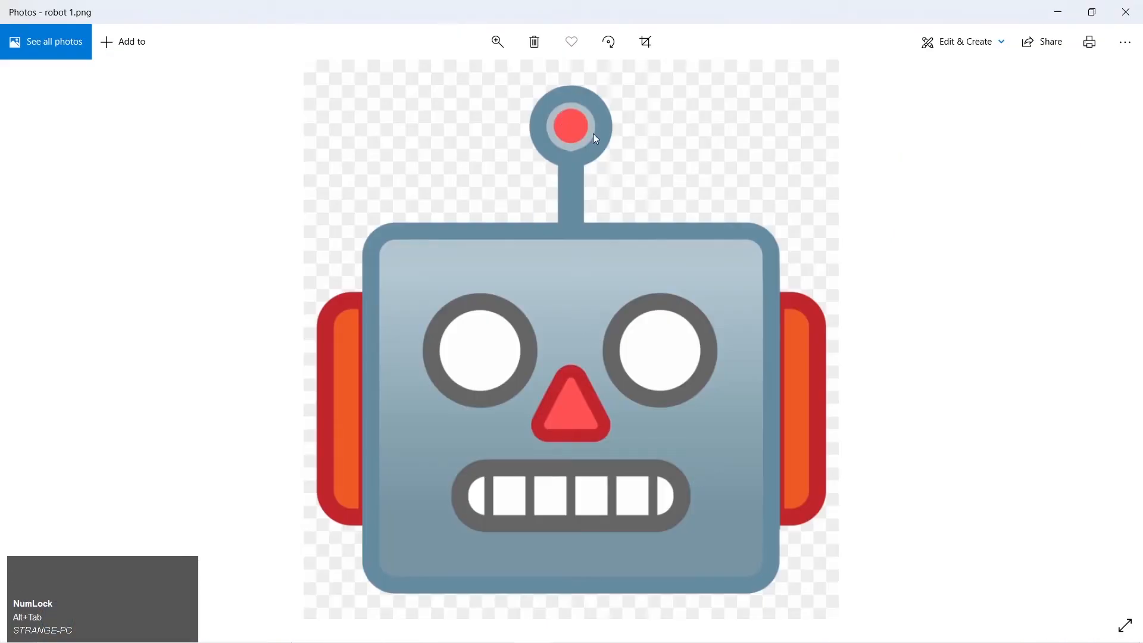
Switch back to Scratch, try the brush with four freehand strokes above the robot's head, and erase them
{"action": "key", "text": "alt+Tab"}
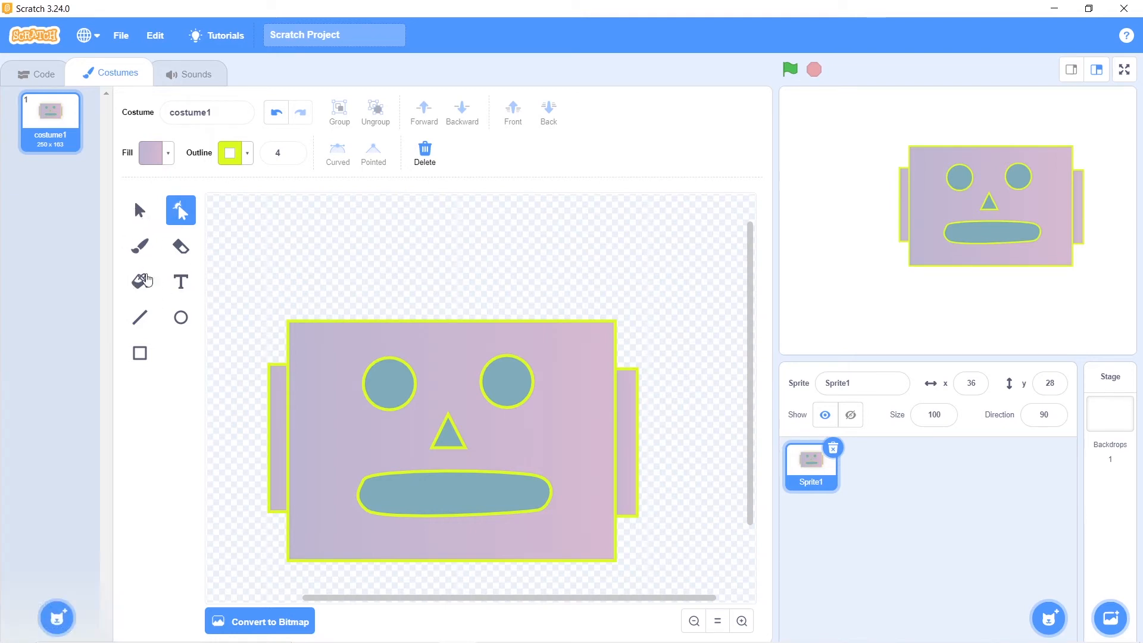
{"action": "left_click", "coordinate": [141, 248]}
{"action": "left_click_drag", "start_coordinate": [317, 250], "coordinate": [481, 252]}
{"action": "left_click_drag", "start_coordinate": [574, 260], "coordinate": [386, 272]}
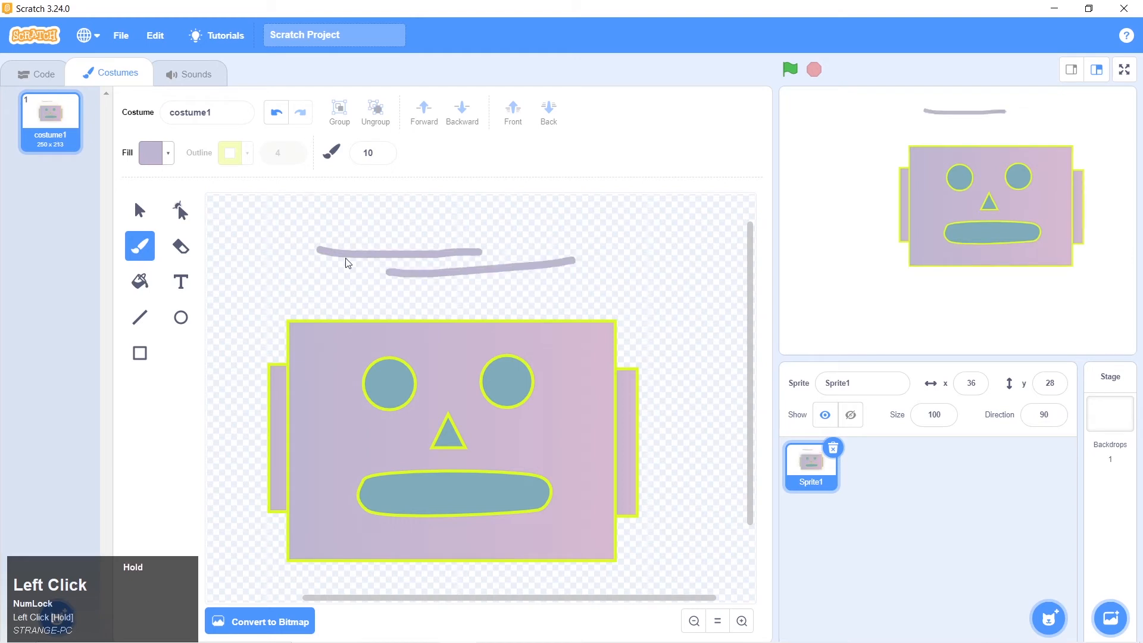
{"action": "left_click_drag", "start_coordinate": [337, 245], "coordinate": [505, 238]}
{"action": "left_click_drag", "start_coordinate": [333, 302], "coordinate": [447, 299]}
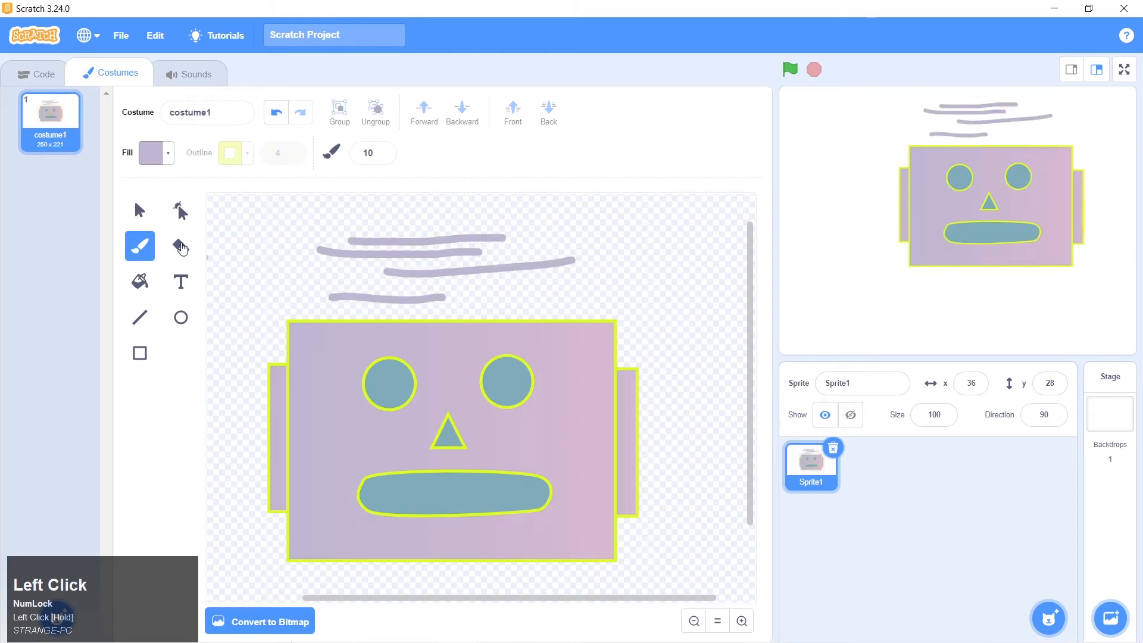
{"action": "left_click", "coordinate": [181, 246]}
{"action": "mouse_move", "coordinate": [315, 251]}
{"action": "left_mouse_down"}
{"action": "mouse_move", "coordinate": [510, 248]}
{"action": "mouse_move", "coordinate": [383, 238]}
{"action": "mouse_move", "coordinate": [462, 263]}
{"action": "mouse_move", "coordinate": [561, 265]}
{"action": "mouse_move", "coordinate": [551, 278]}
{"action": "mouse_move", "coordinate": [324, 288]}
{"action": "mouse_move", "coordinate": [417, 289]}
{"action": "mouse_move", "coordinate": [385, 294]}
{"action": "mouse_move", "coordinate": [391, 275]}
{"action": "mouse_move", "coordinate": [375, 259]}
{"action": "left_mouse_up"}
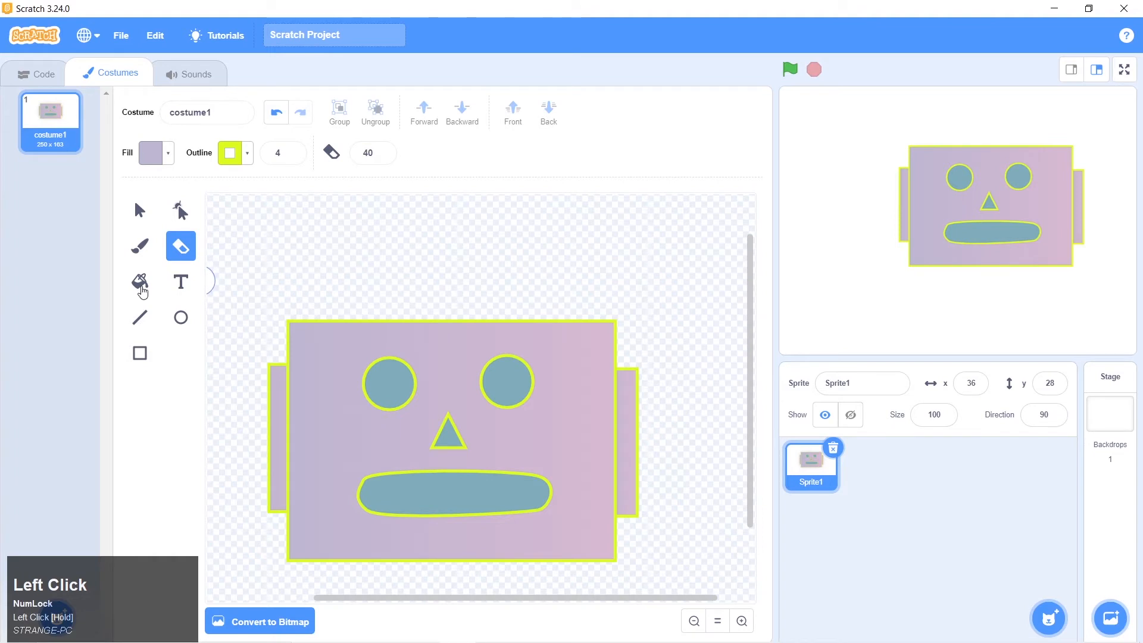
Draw a small gradient-filled horizontal rectangle with a yellow outline above the robot's head
{"action": "left_click", "coordinate": [141, 287]}
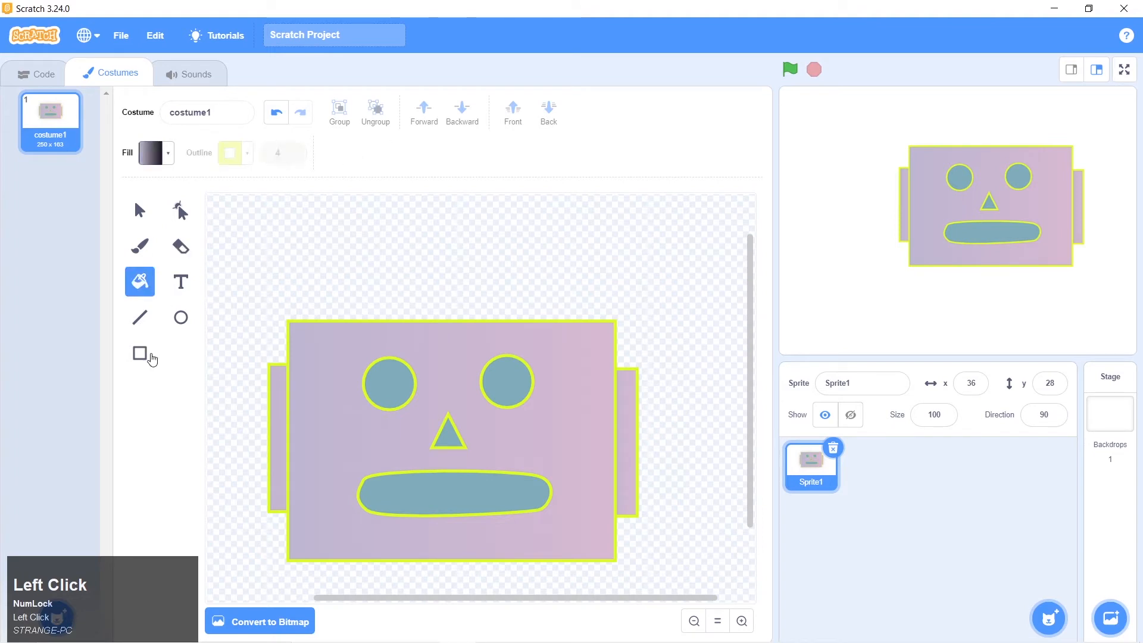
{"action": "left_click", "coordinate": [140, 353]}
{"action": "left_click_drag", "start_coordinate": [344, 236], "coordinate": [442, 274]}
{"action": "left_click", "coordinate": [140, 282]}
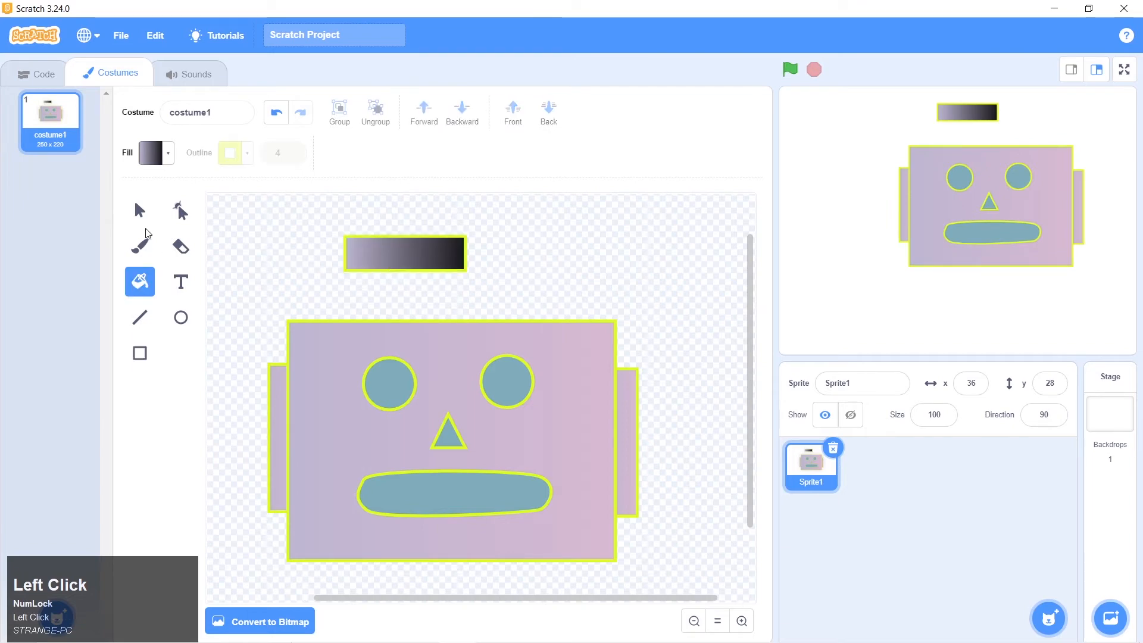
Change the fill of the rectangle above the head from a gradient to a solid light purple
{"action": "left_click", "coordinate": [140, 210]}
{"action": "left_click", "coordinate": [404, 255]}
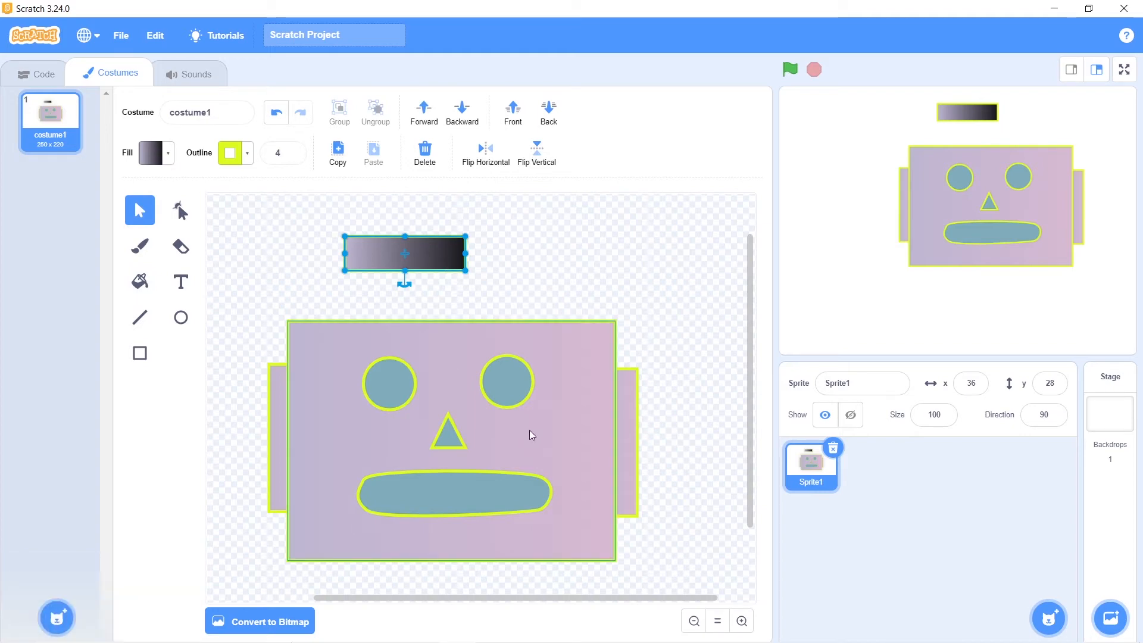
{"action": "left_click", "coordinate": [162, 162]}
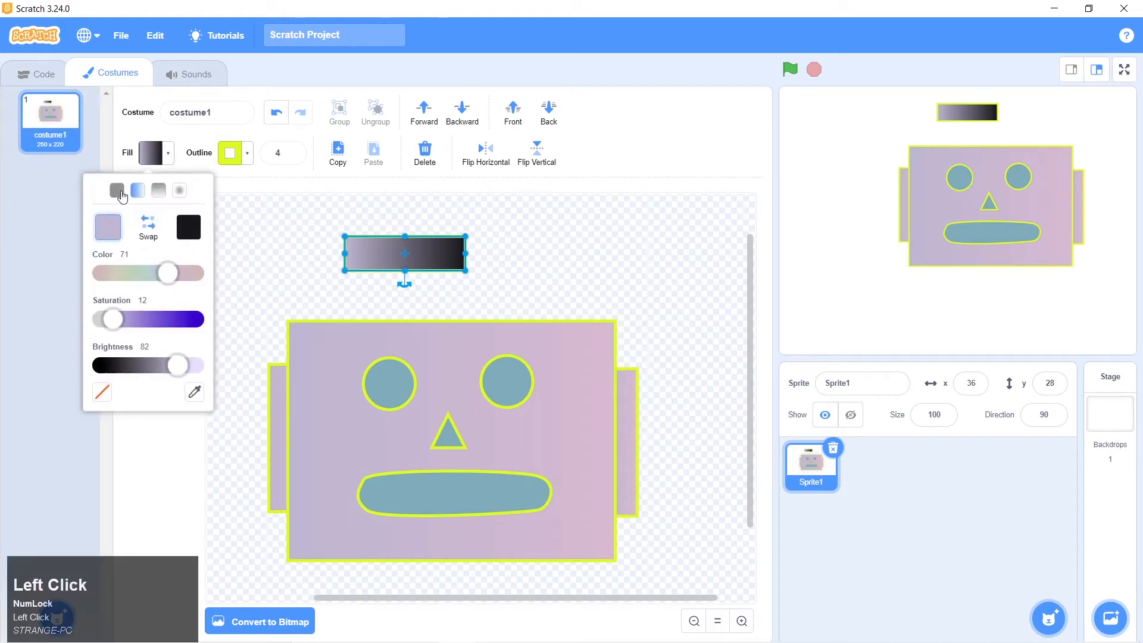
{"action": "left_click", "coordinate": [119, 191]}
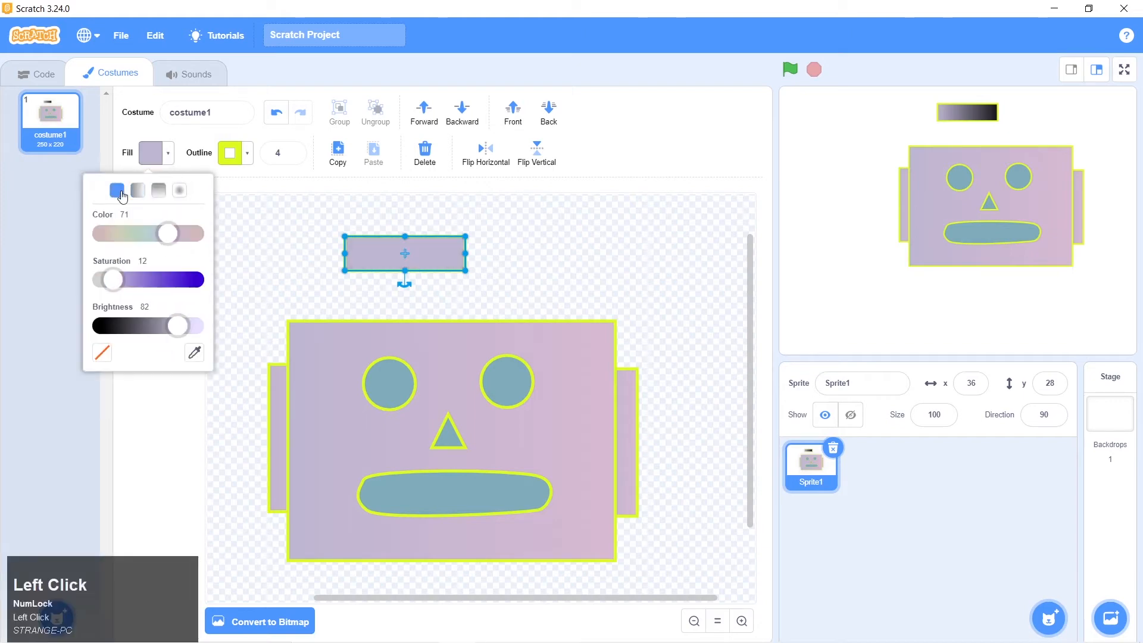
{"action": "left_click", "coordinate": [298, 257]}
Try adding the Sans Serif text "scratch" beside the small rectangle, move it slightly, and delete it
{"action": "left_click", "coordinate": [173, 290]}
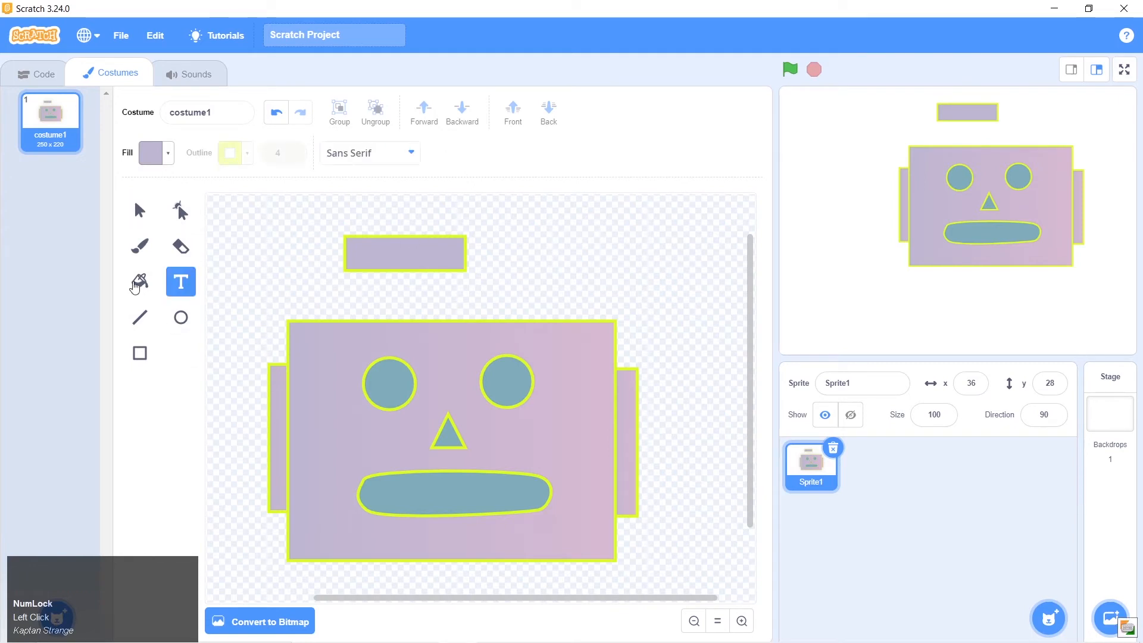
{"action": "left_click", "coordinate": [530, 259]}
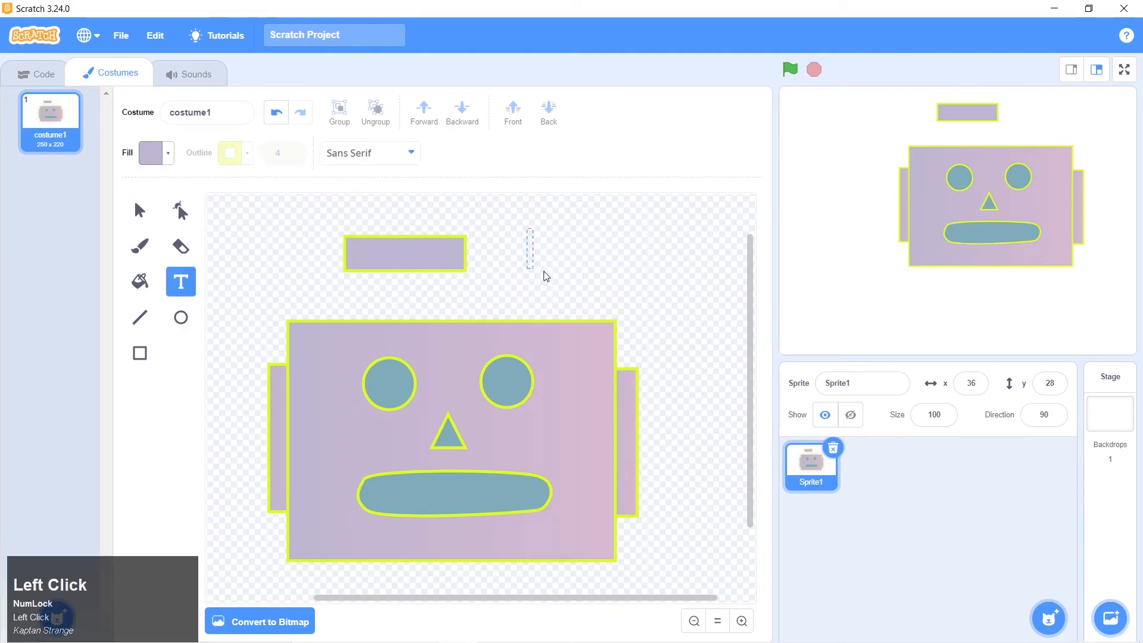
{"action": "type", "text": "scatch"}
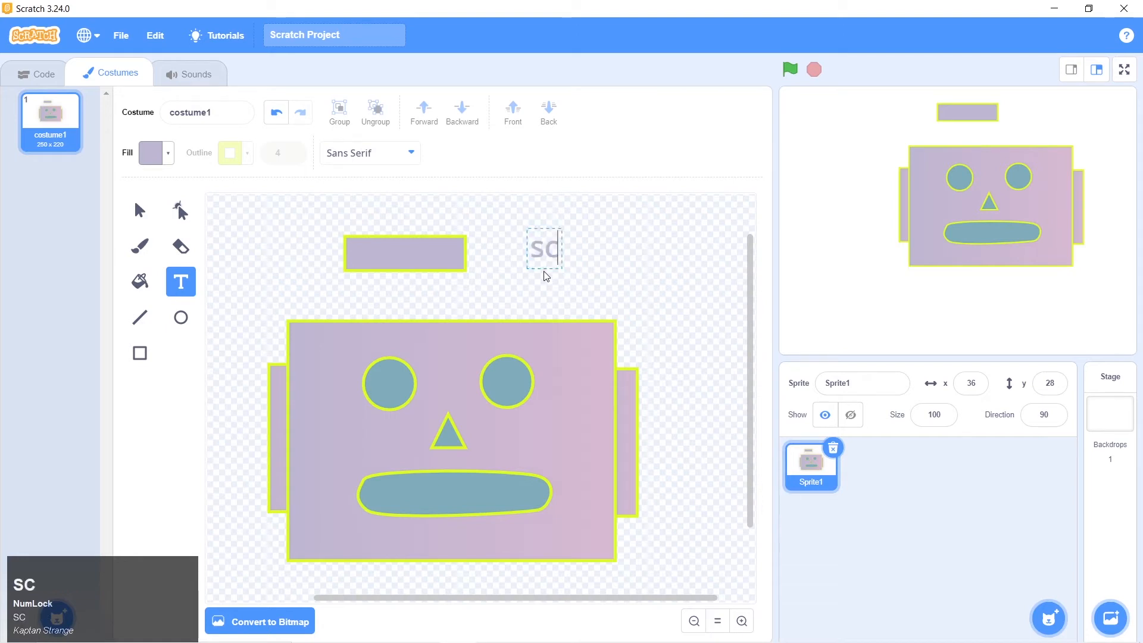
{"action": "key", "text": "BackSpace"}
{"action": "key", "text": "BackSpace"}
{"action": "key", "text": "BackSpace"}
{"action": "key", "text": "BackSpace"}
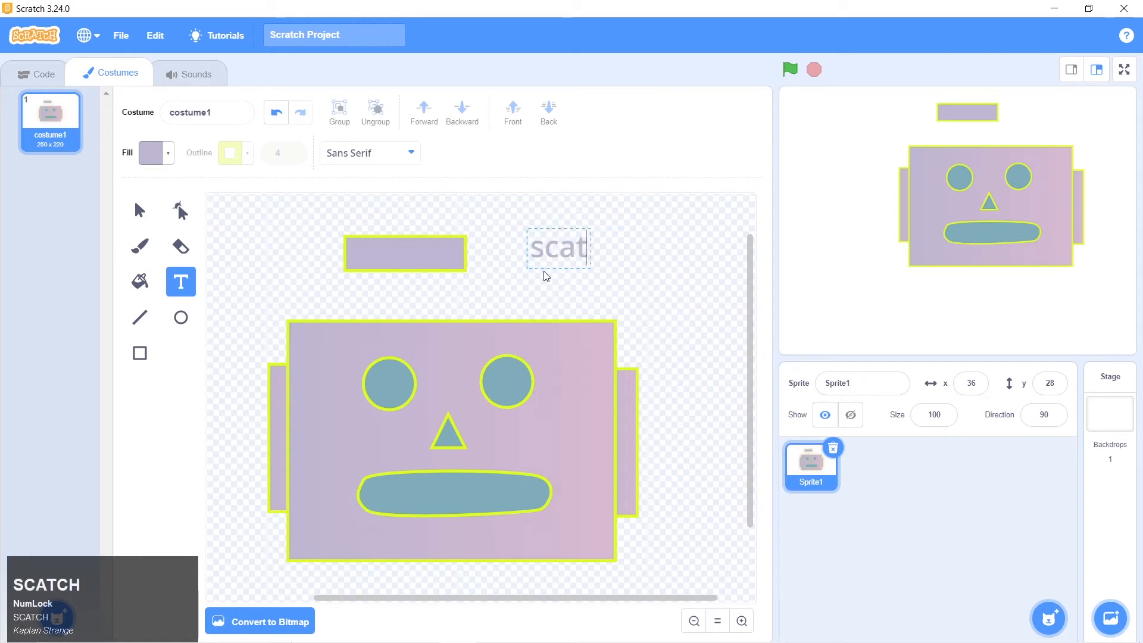
{"action": "type", "text": "ratch"}
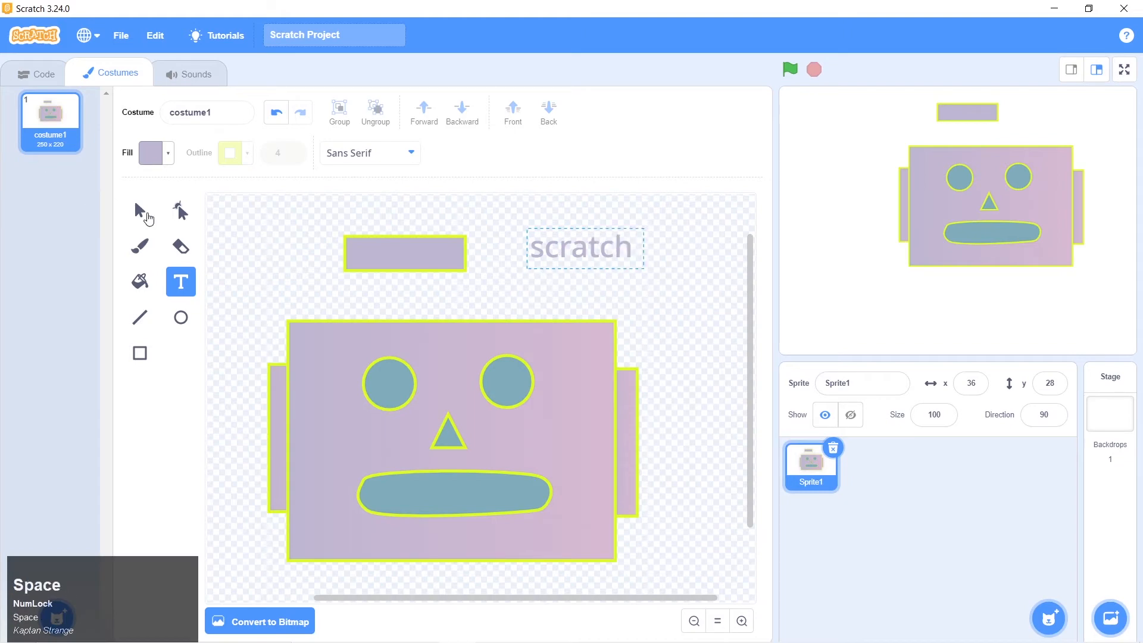
{"action": "left_click", "coordinate": [139, 214]}
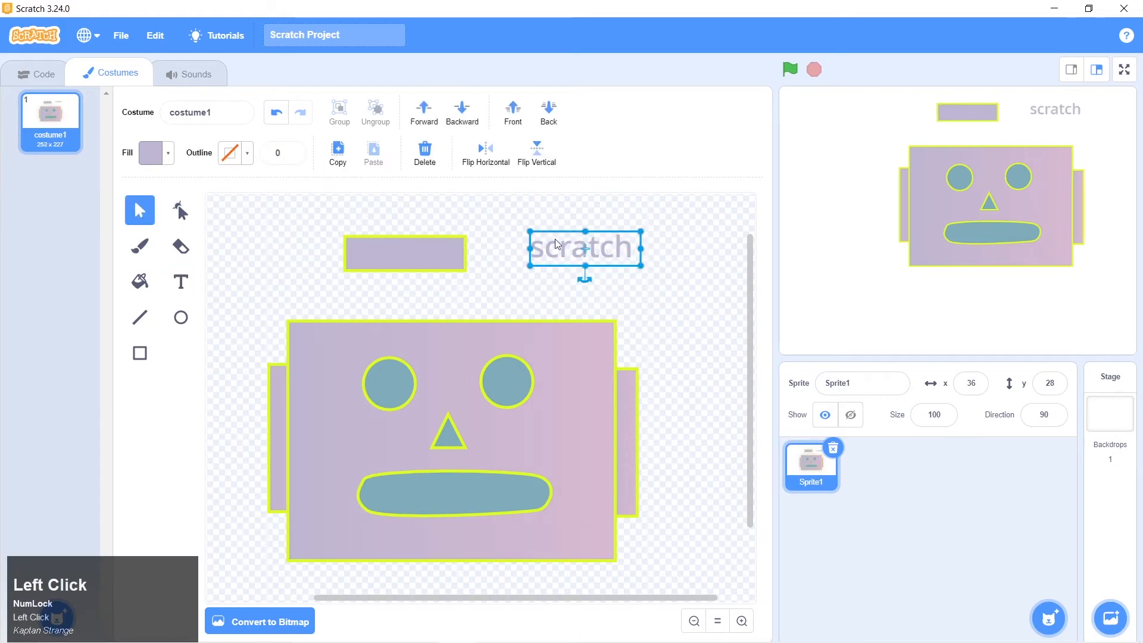
{"action": "left_click_drag", "start_coordinate": [555, 238], "coordinate": [571, 258]}
{"action": "left_click", "coordinate": [425, 152]}
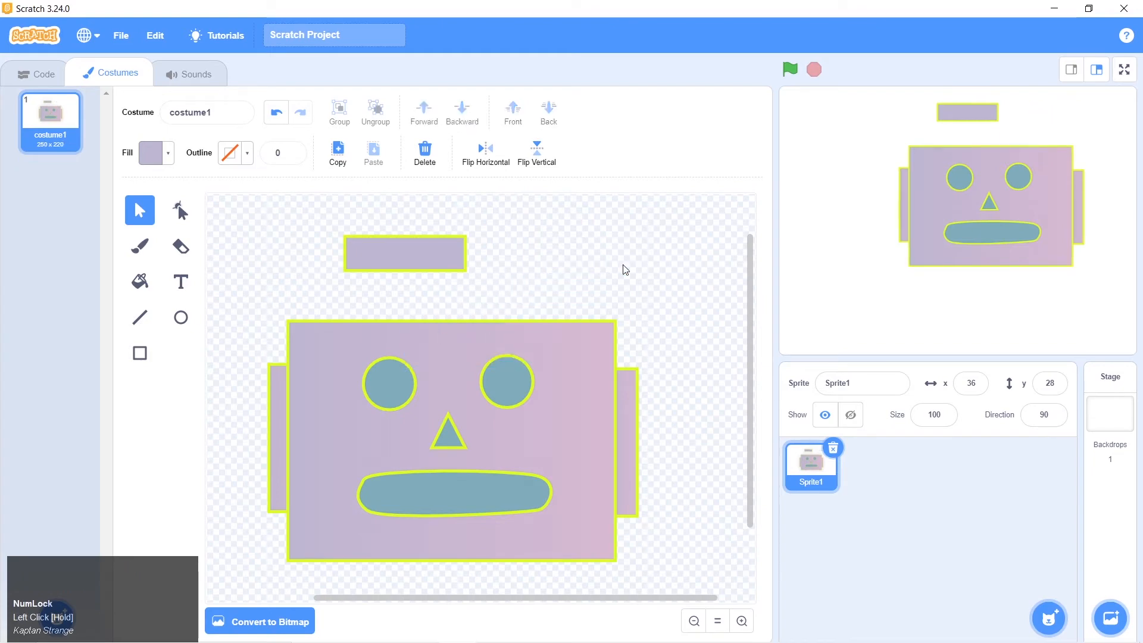
Reduce the rectangle's height to make a thin bar, and compare it with the antenna stem in the robot 1.png picture
{"action": "left_click", "coordinate": [427, 255]}
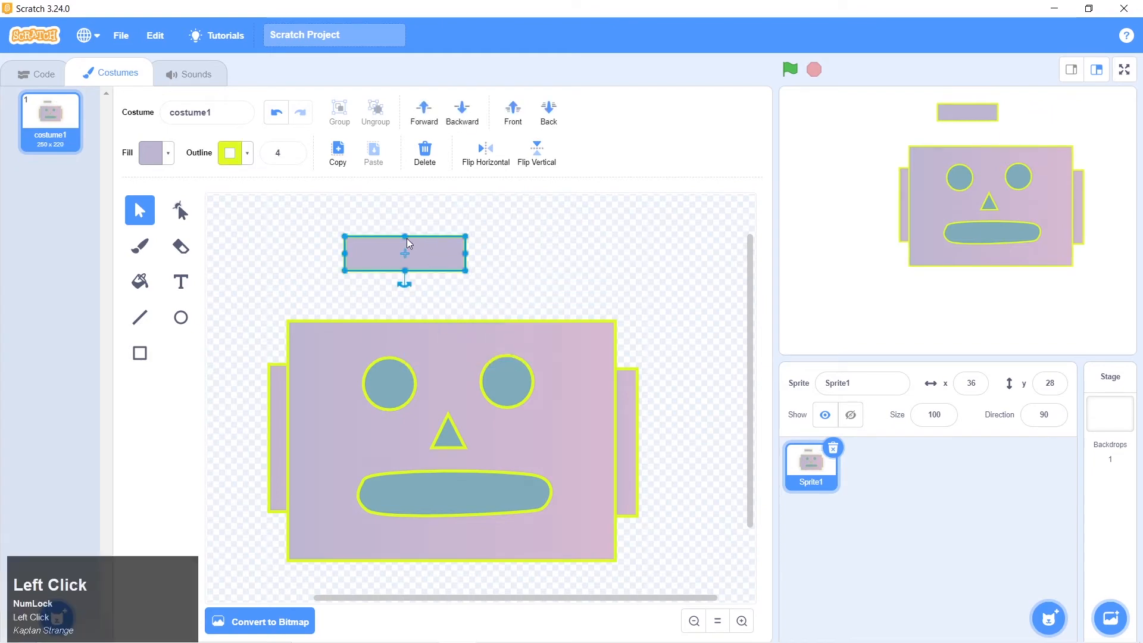
{"action": "left_click_drag", "start_coordinate": [405, 237], "coordinate": [405, 252]}
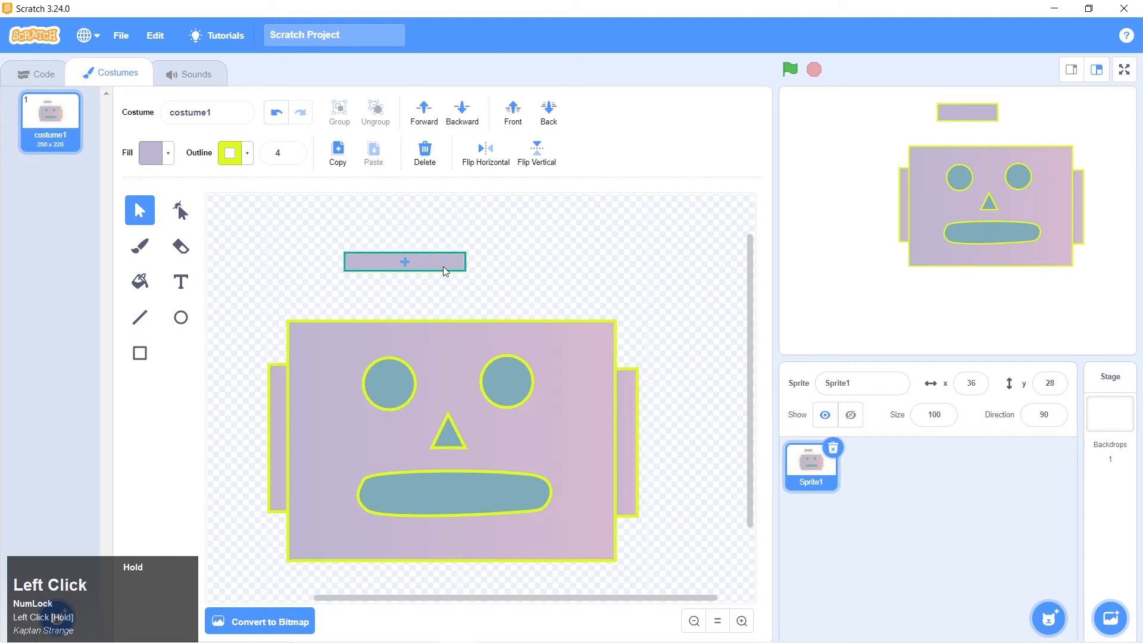
{"action": "key", "text": "alt+Tab"}
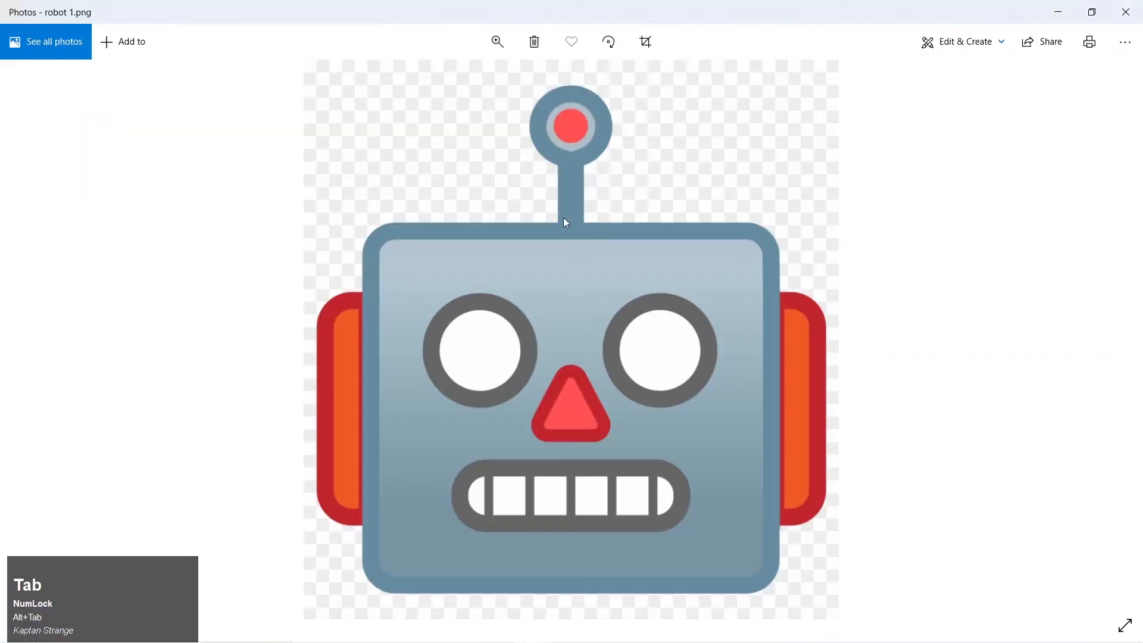
{"action": "key", "text": "alt+Tab"}
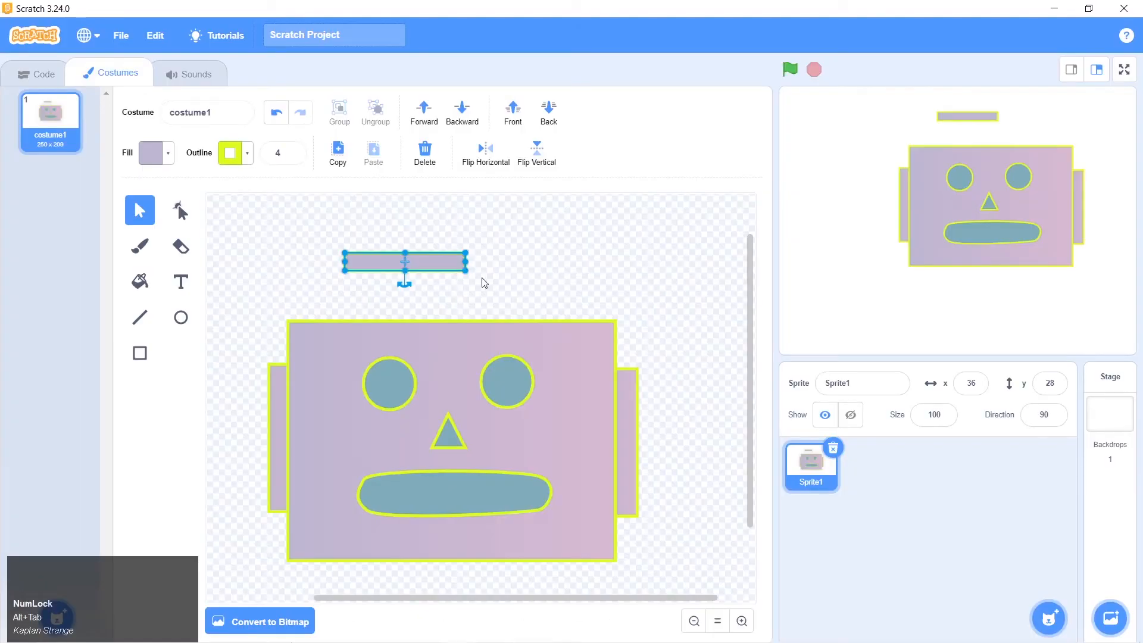
Turn the thin bar into a shorter upright antenna stem at the middle of the head's upper edge, and send it behind the face
{"action": "left_click_drag", "start_coordinate": [403, 283], "coordinate": [454, 327]}
{"action": "left_click_drag", "start_coordinate": [454, 256], "coordinate": [457, 286]}
{"action": "left_click_drag", "start_coordinate": [454, 351], "coordinate": [455, 322]}
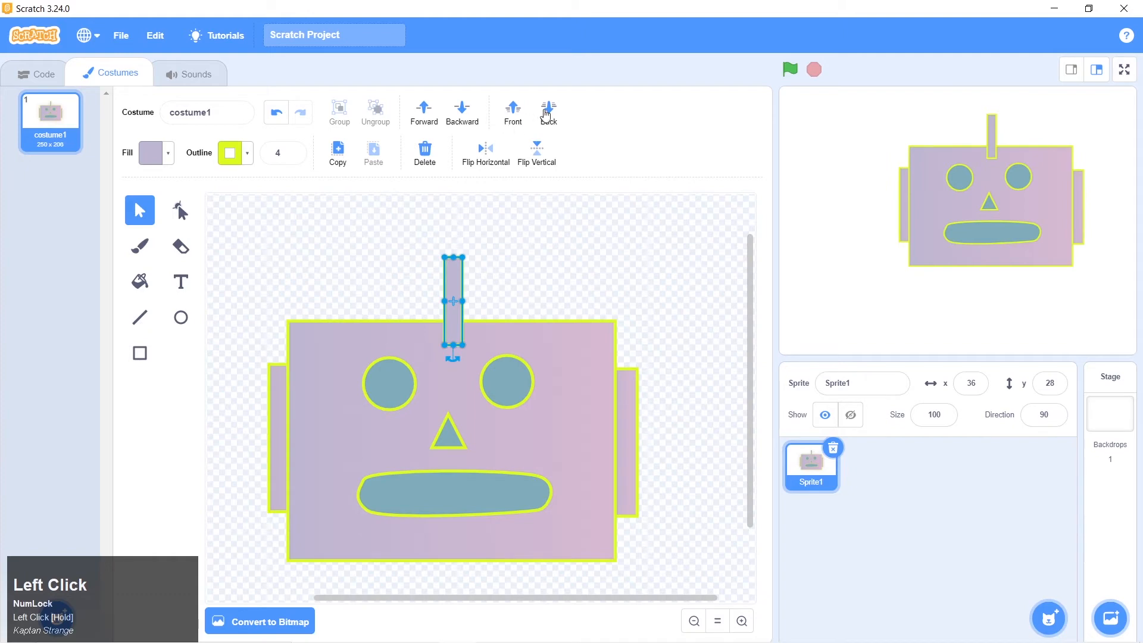
{"action": "left_click", "coordinate": [548, 112]}
{"action": "left_click", "coordinate": [537, 292]}
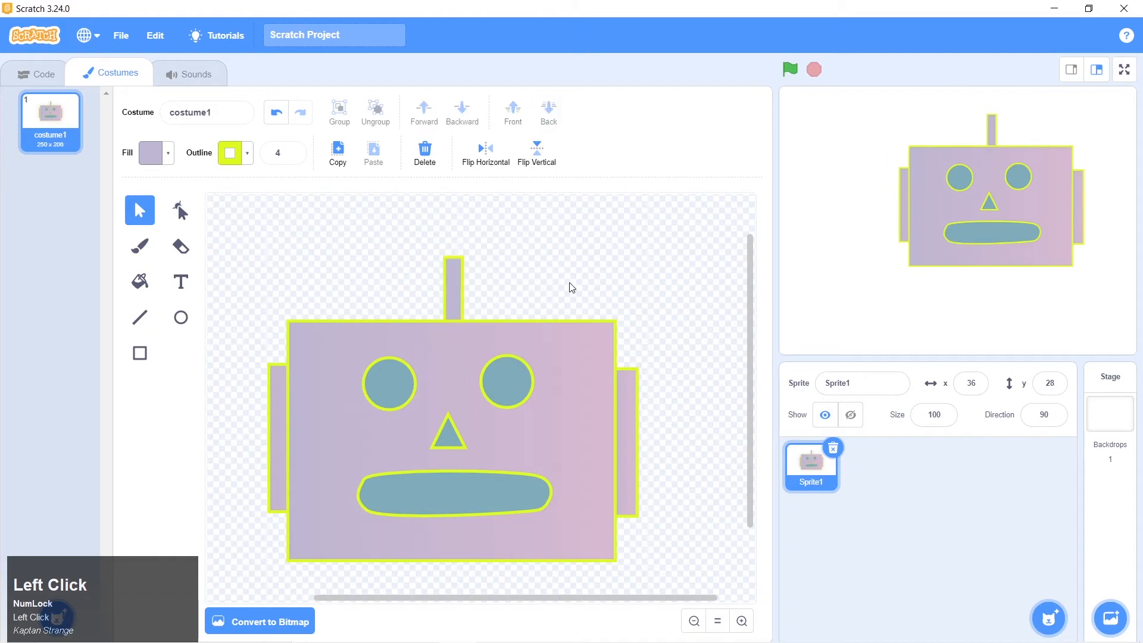
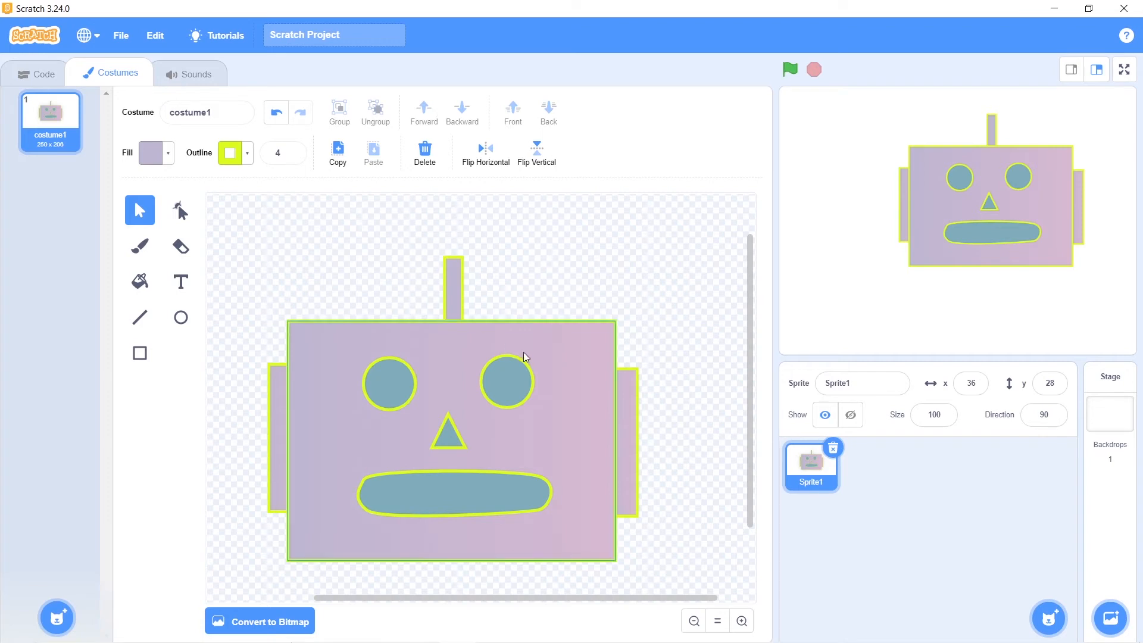
Try moving the face rectangle on its own away from the eyes, nose and mouth, and undo the move
{"action": "left_click", "coordinate": [565, 356]}
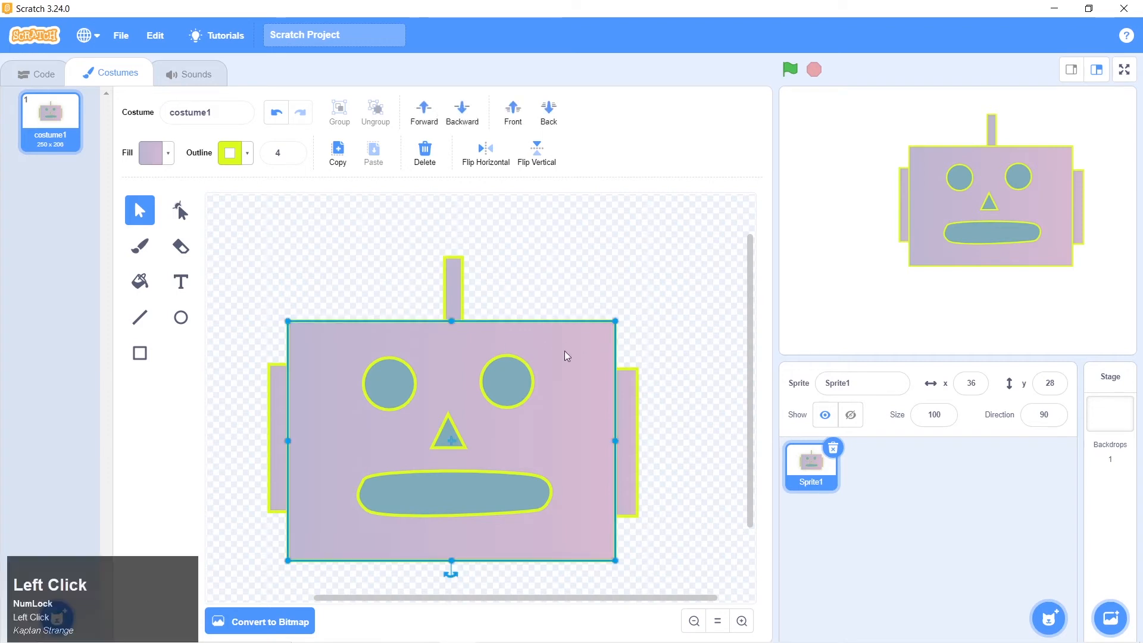
{"action": "left_click_drag", "start_coordinate": [576, 384], "coordinate": [601, 358]}
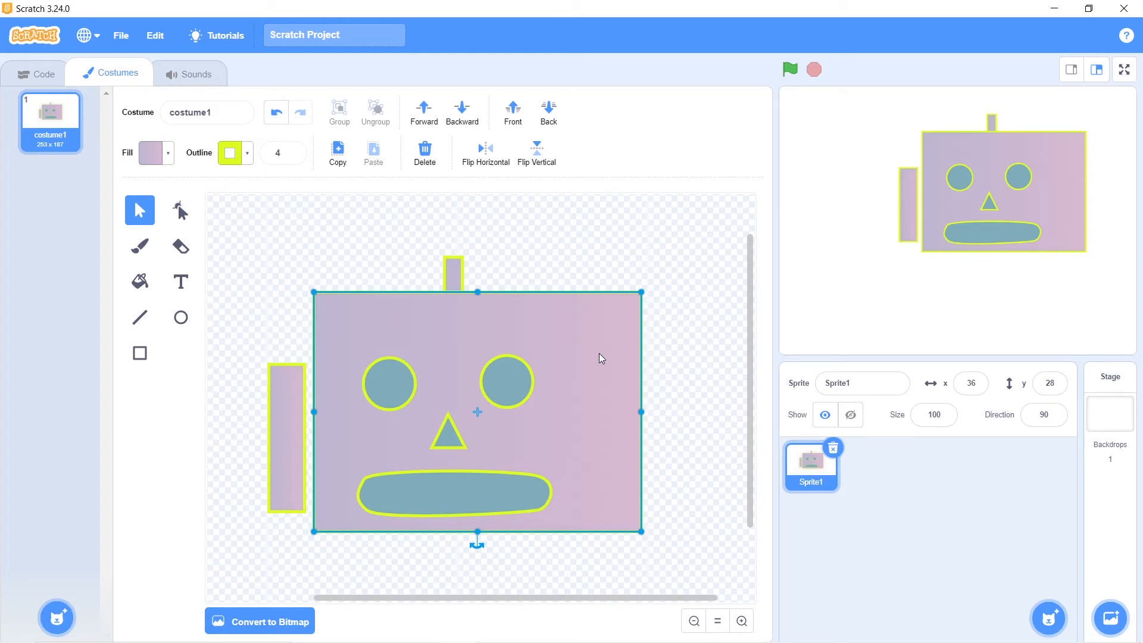
{"action": "key", "text": "ctrl+z"}
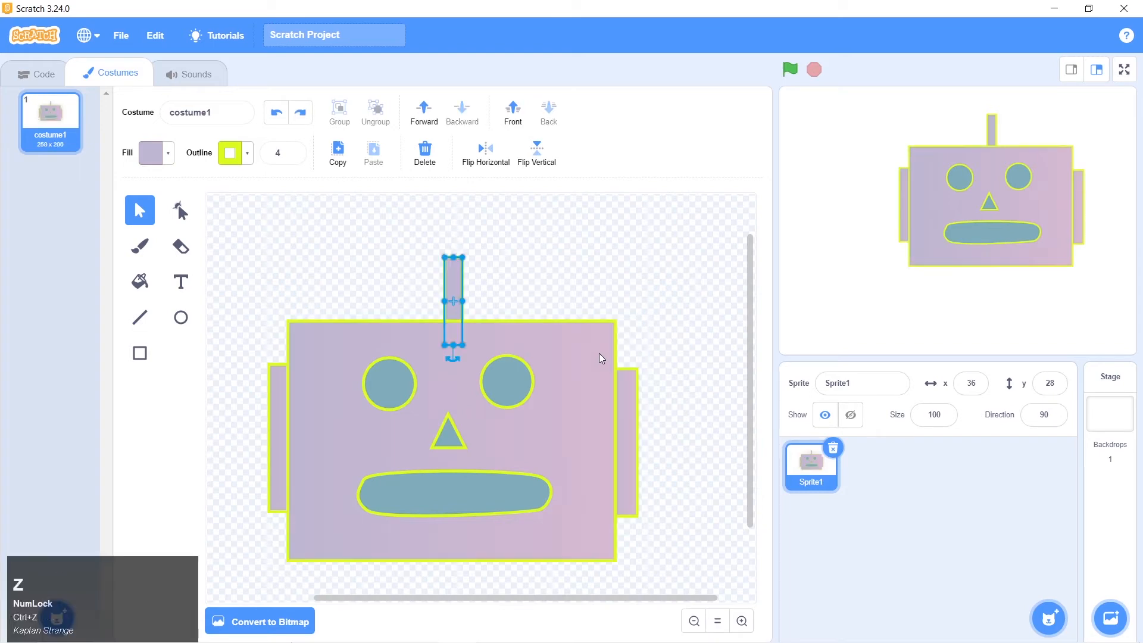
{"action": "left_click", "coordinate": [562, 296]}
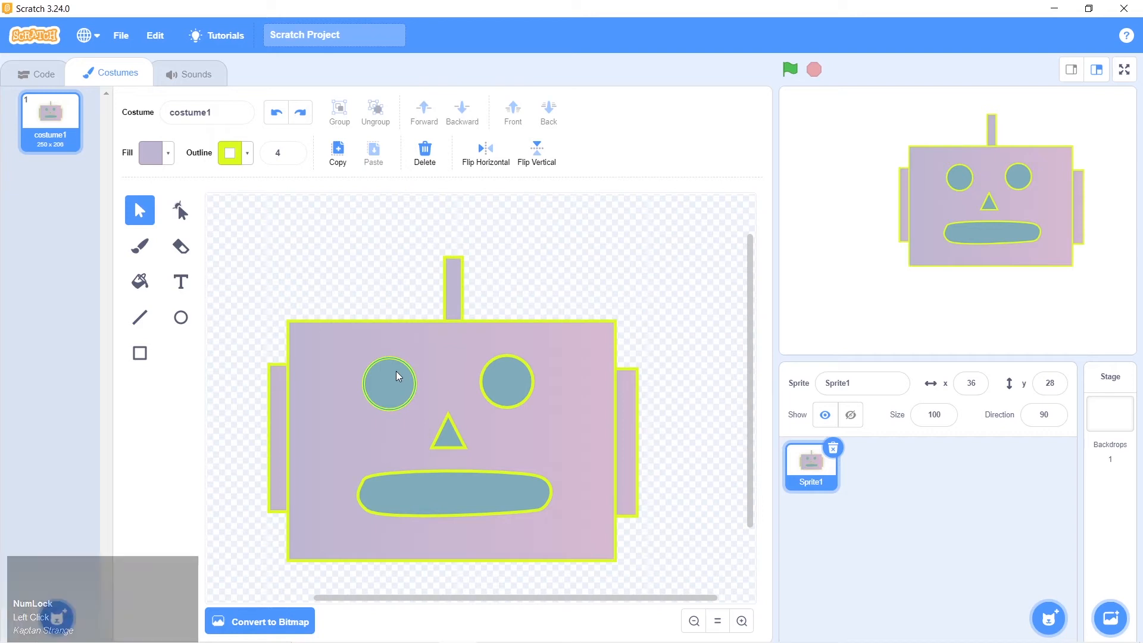
Group both eyes, the nose, the mouth and the face rectangle into one object
{"action": "key", "text": "shift"}
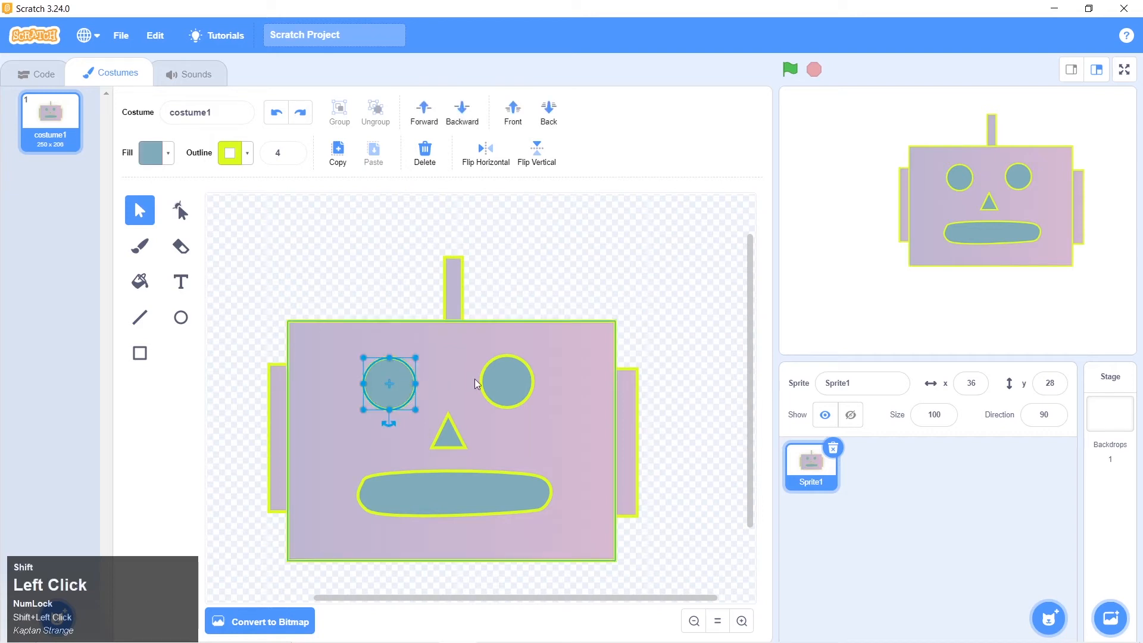
{"action": "left_click", "coordinate": [508, 377], "text": "shift"}
{"action": "left_click", "coordinate": [457, 435], "text": "shift"}
{"action": "left_click", "coordinate": [448, 490], "text": "shift"}
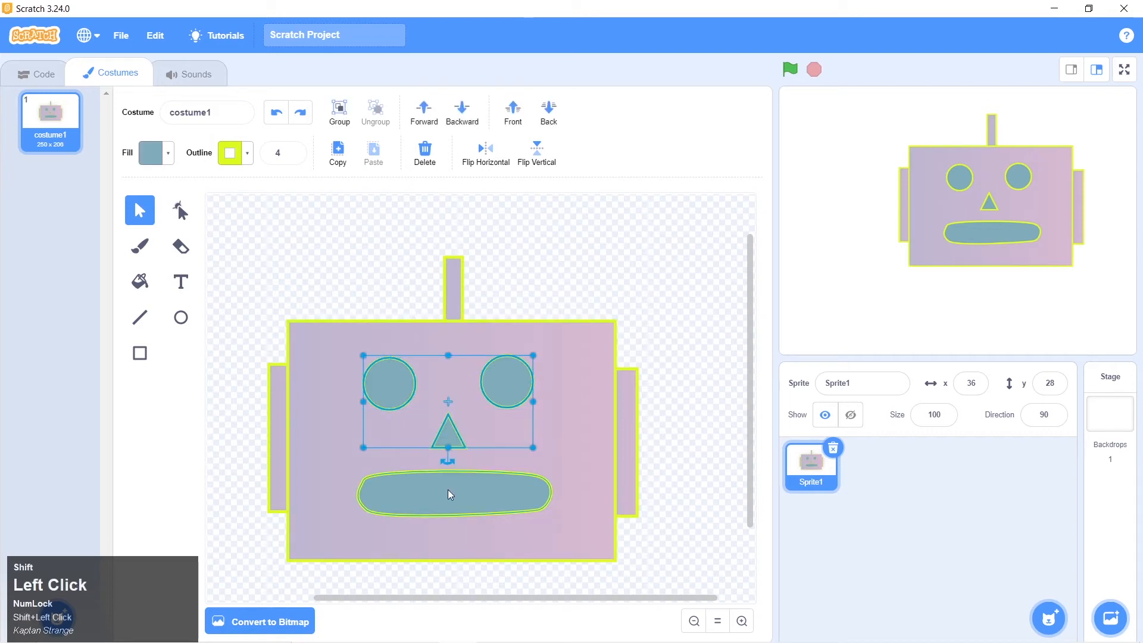
{"action": "left_click", "coordinate": [527, 451], "text": "shift"}
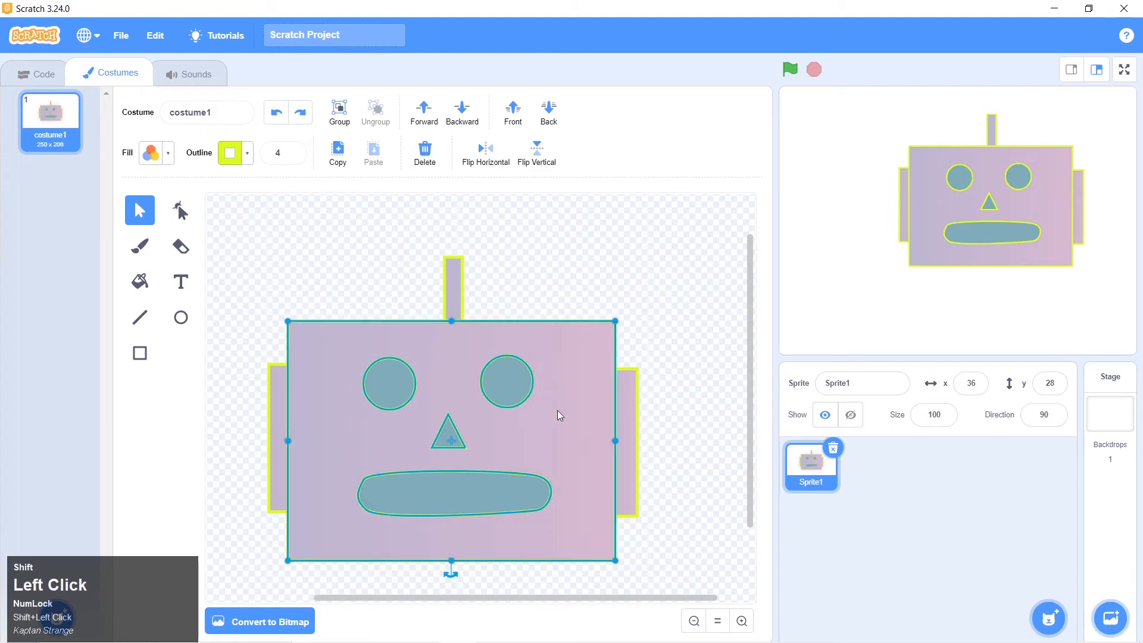
{"action": "left_click", "coordinate": [341, 119]}
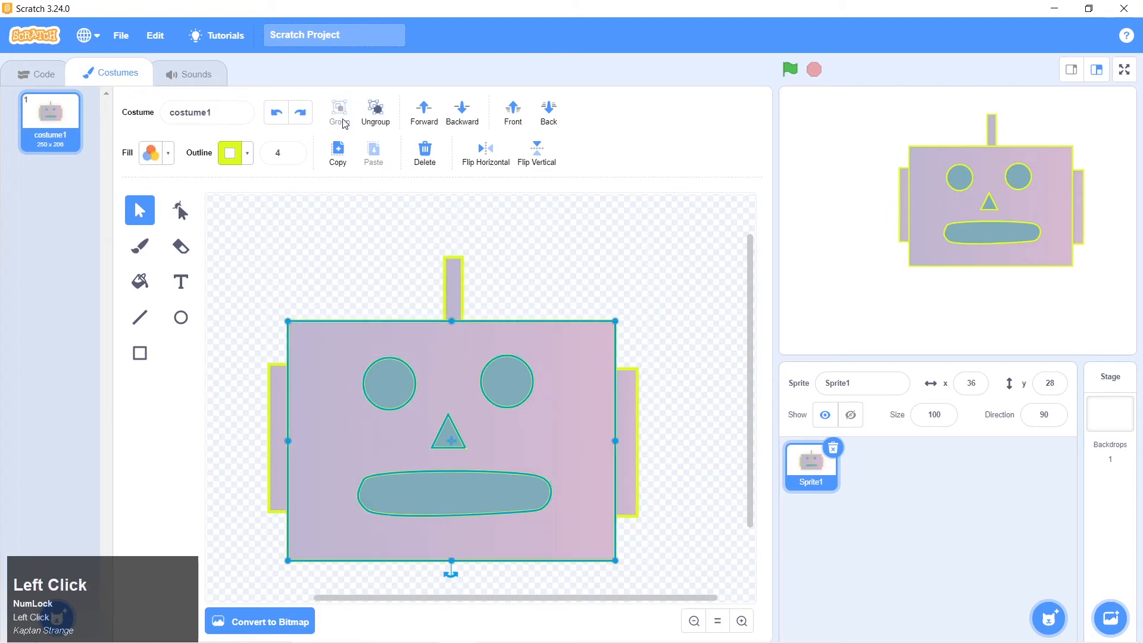
{"action": "left_click", "coordinate": [543, 259]}
Try moving the grouped face around the canvas, and undo the moves
{"action": "mouse_move", "coordinate": [586, 406]}
{"action": "left_mouse_down"}
{"action": "mouse_move", "coordinate": [631, 352]}
{"action": "mouse_move", "coordinate": [623, 346]}
{"action": "mouse_move", "coordinate": [556, 409]}
{"action": "mouse_move", "coordinate": [560, 444]}
{"action": "mouse_move", "coordinate": [589, 372]}
{"action": "mouse_move", "coordinate": [594, 401]}
{"action": "left_mouse_up"}
{"action": "key", "text": "ctrl+z"}
{"action": "key", "text": "ctrl+z"}
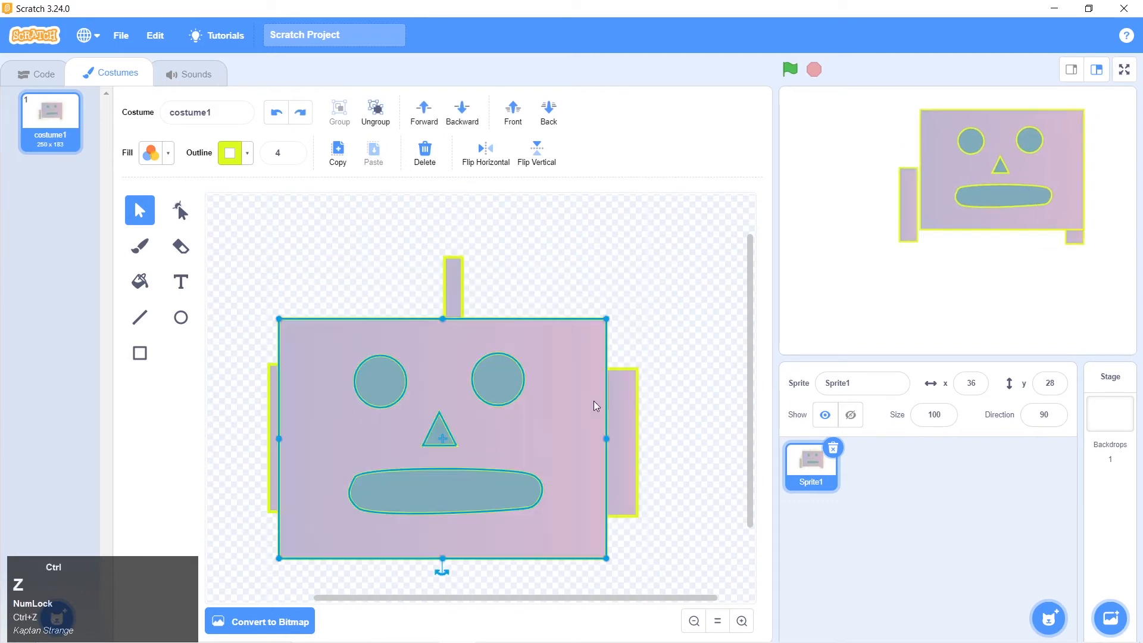
{"action": "key", "text": "ctrl+shift+z"}
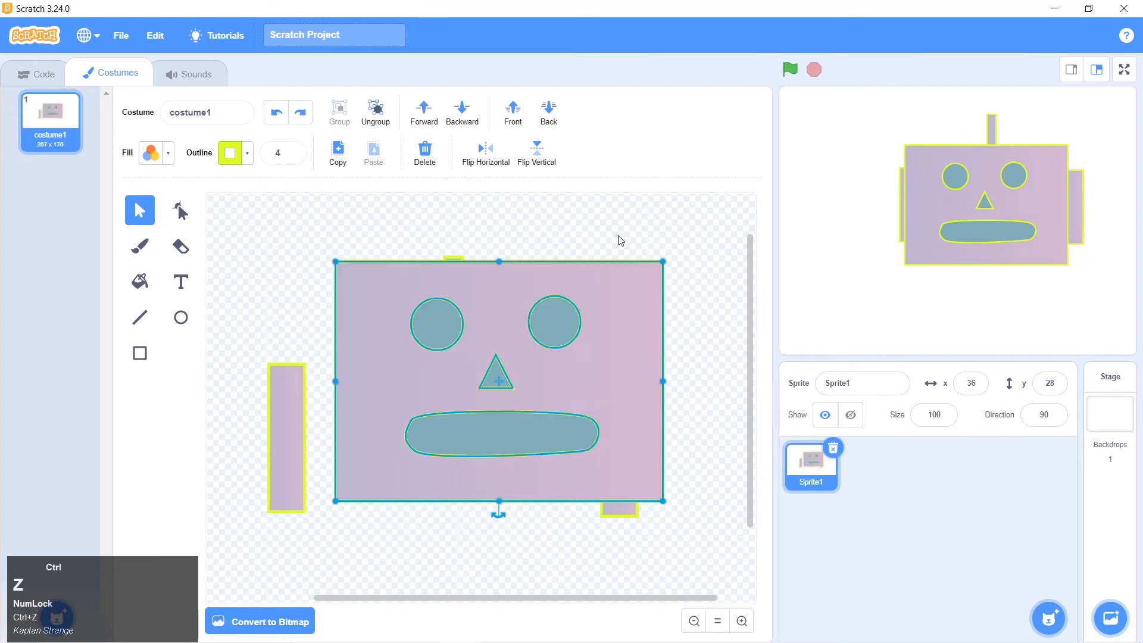
{"action": "key", "text": "ctrl+z"}
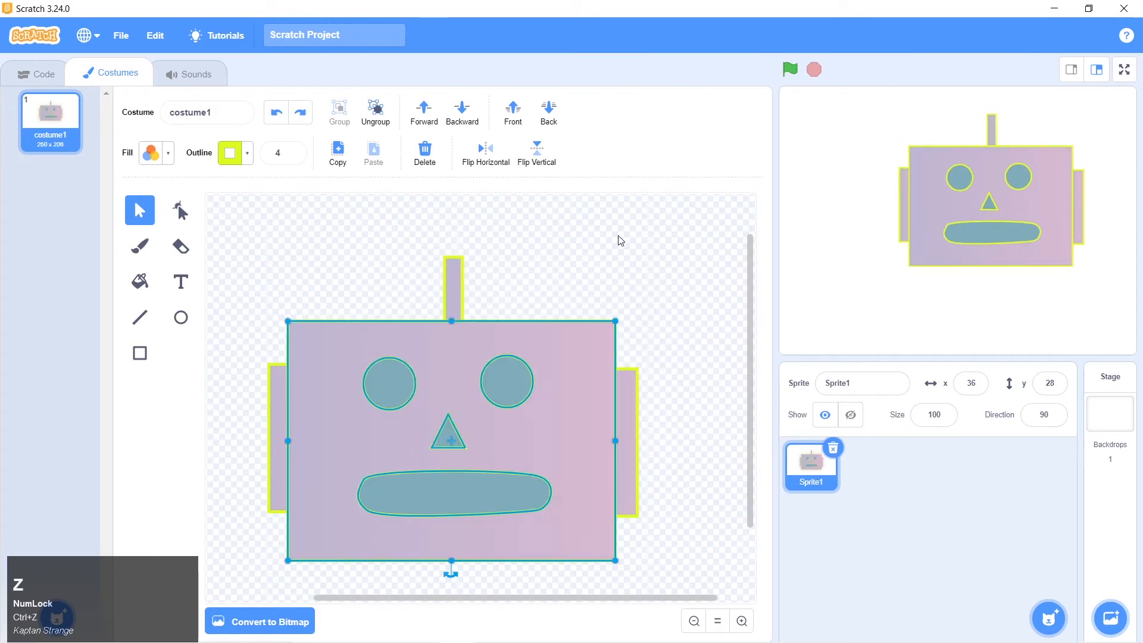
{"action": "left_click", "coordinate": [620, 241]}
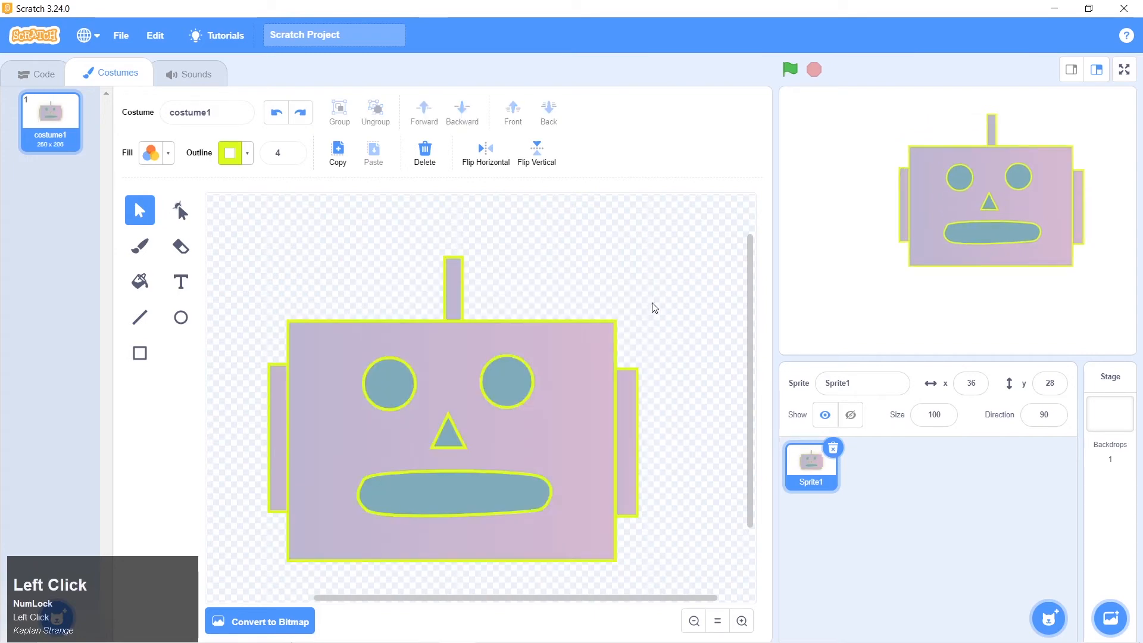
Check the antenna tip in the robot 1.png picture, and draw an unfilled circle over the upper end of the antenna stem
{"action": "scroll", "coordinate": [658, 301], "scroll_direction": "down", "scroll_amount": 3}
{"action": "scroll", "coordinate": [649, 299], "scroll_direction": "up", "scroll_amount": 3}
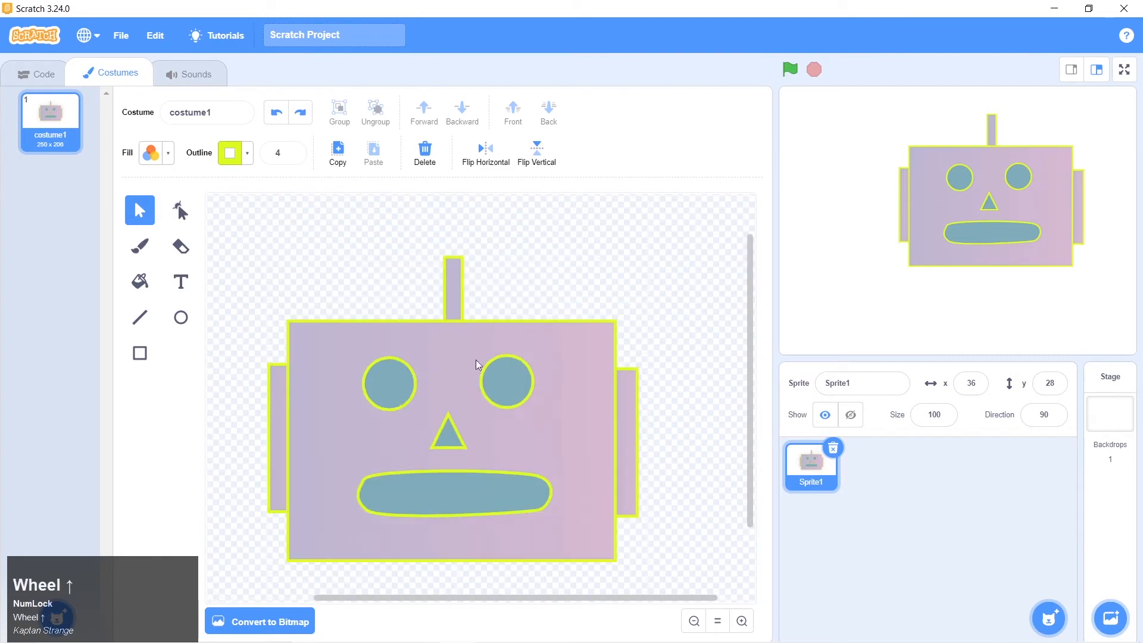
{"action": "left_click", "coordinate": [395, 381]}
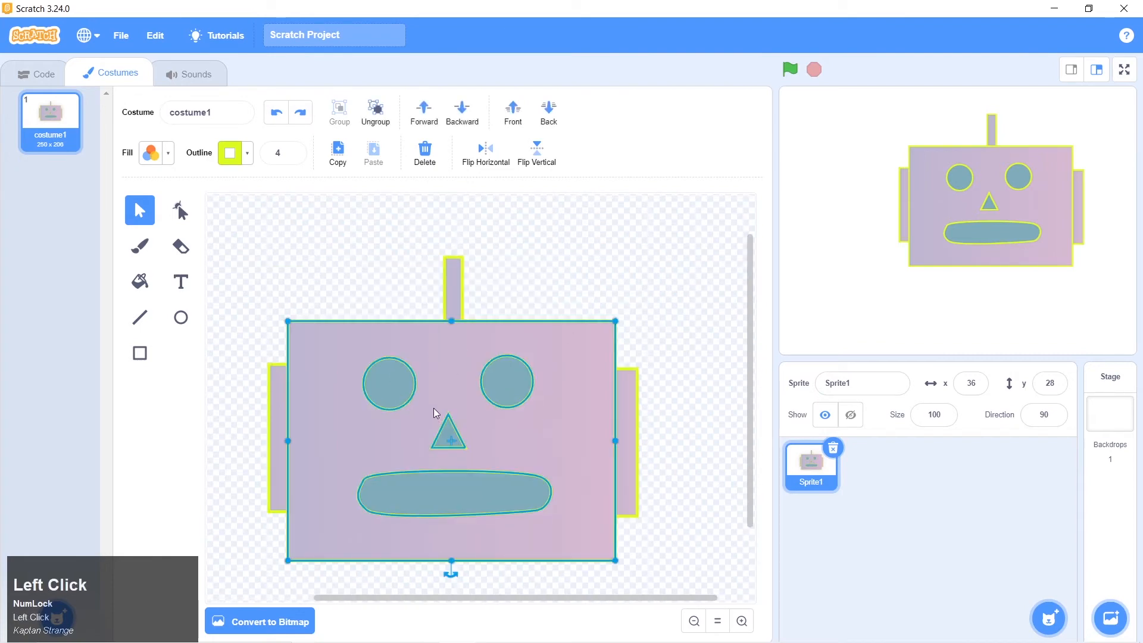
{"action": "key", "text": "alt+Tab"}
{"action": "key", "text": "alt+Tab"}
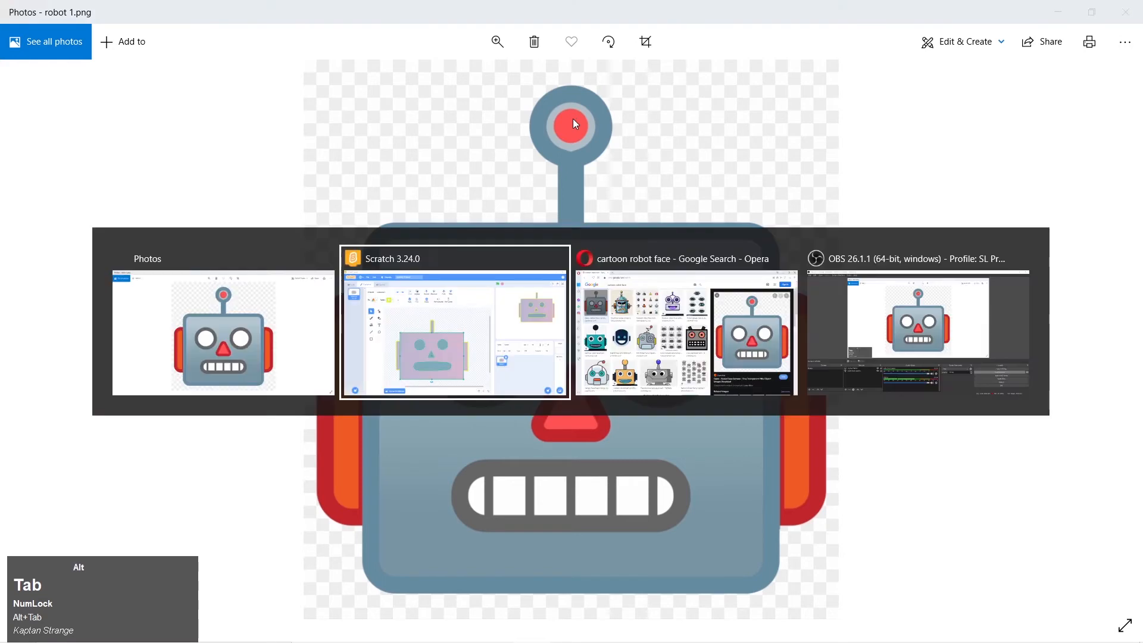
{"action": "left_click", "coordinate": [182, 319]}
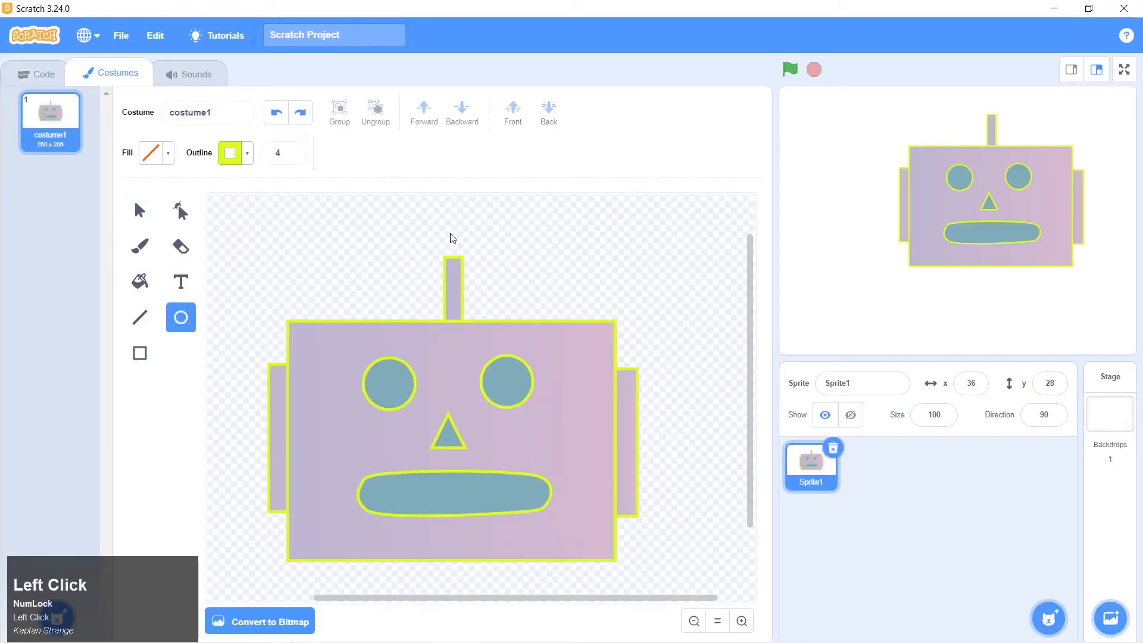
{"action": "mouse_move", "coordinate": [431, 222]}
{"action": "left_mouse_down"}
{"action": "mouse_move", "coordinate": [483, 255]}
{"action": "mouse_move", "coordinate": [470, 253]}
{"action": "left_mouse_up"}
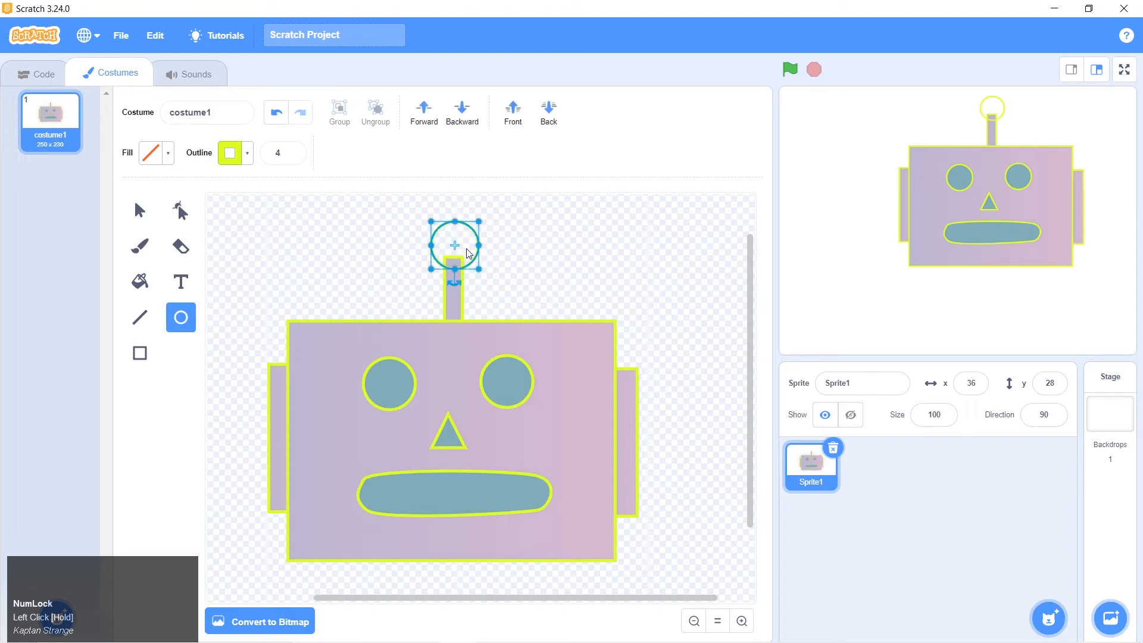
{"action": "left_click", "coordinate": [457, 244]}
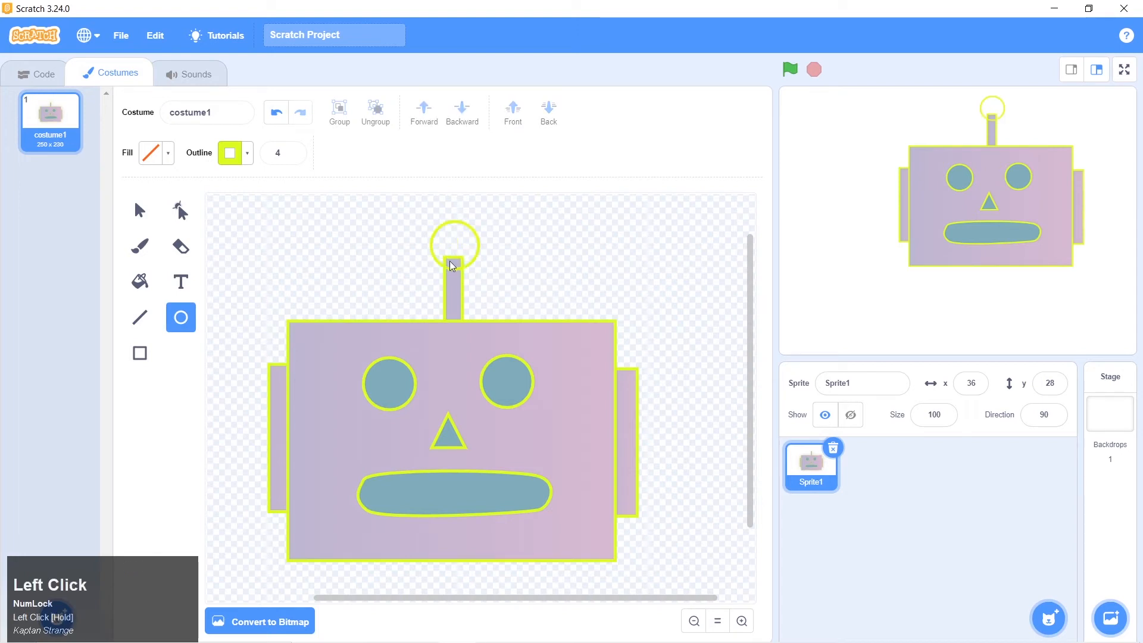
Try selecting the unfilled antenna circle through its empty inside, and select it by its outline
{"action": "left_click", "coordinate": [140, 212]}
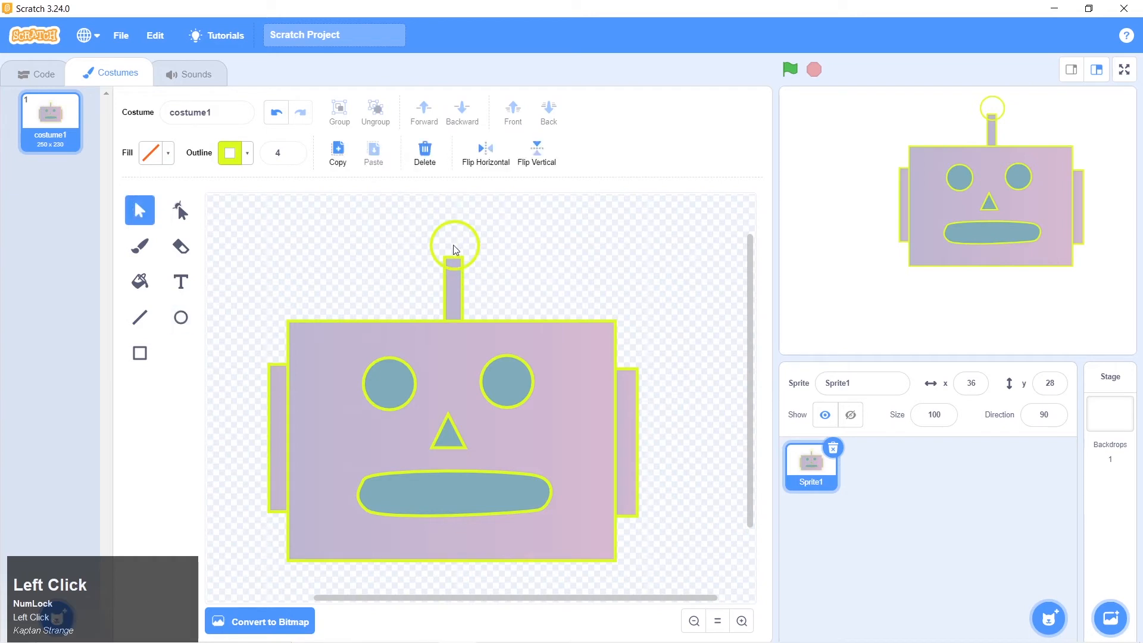
{"action": "left_click", "coordinate": [454, 259]}
{"action": "left_click", "coordinate": [473, 243]}
{"action": "left_click", "coordinate": [479, 242]}
{"action": "left_click", "coordinate": [457, 243]}
{"action": "left_click", "coordinate": [478, 247]}
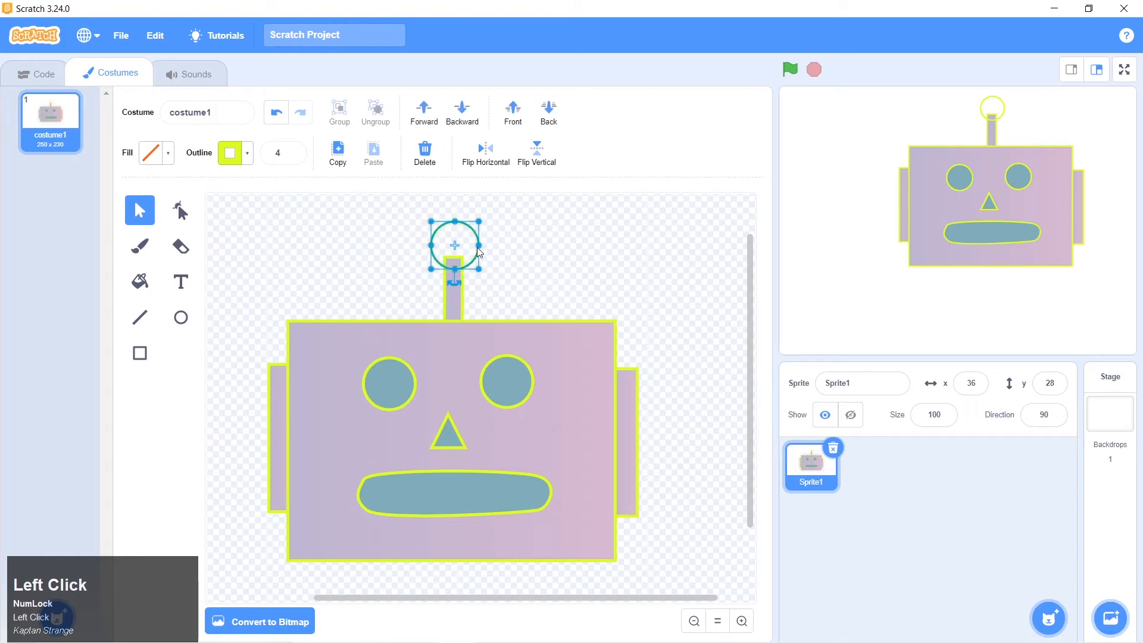
{"action": "left_click", "coordinate": [530, 250]}
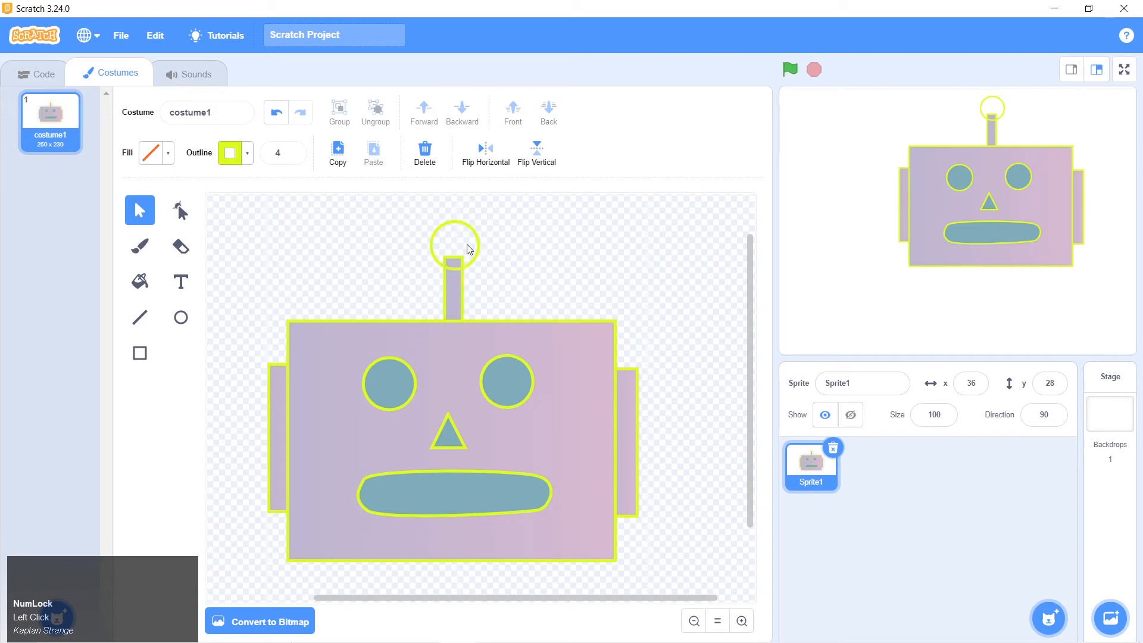
{"action": "left_click", "coordinate": [471, 245]}
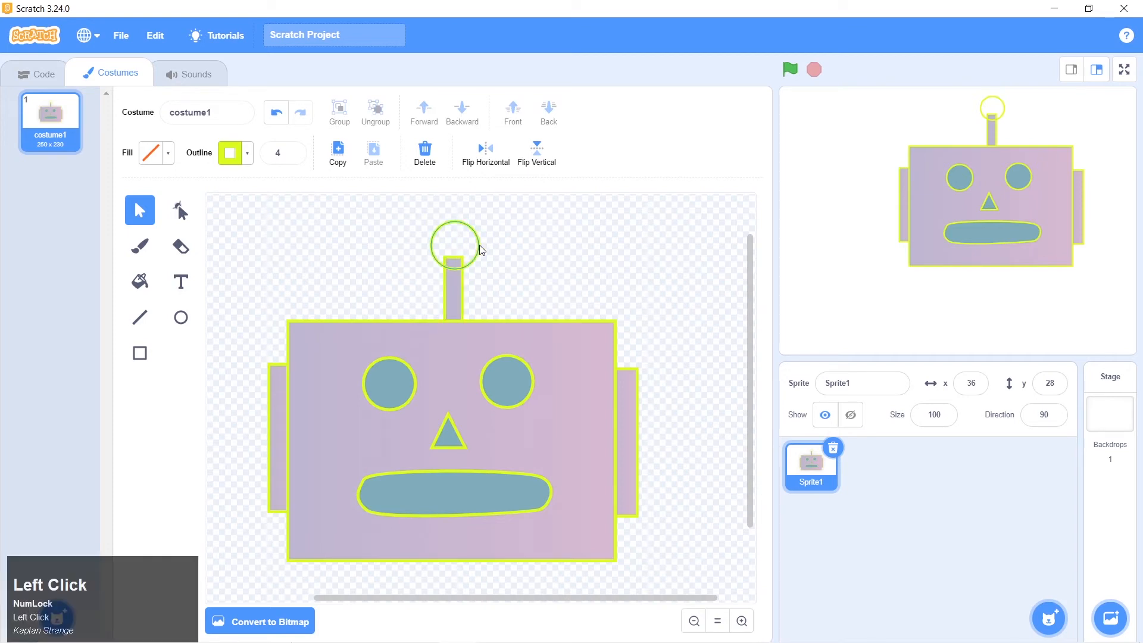
{"action": "left_click", "coordinate": [479, 246]}
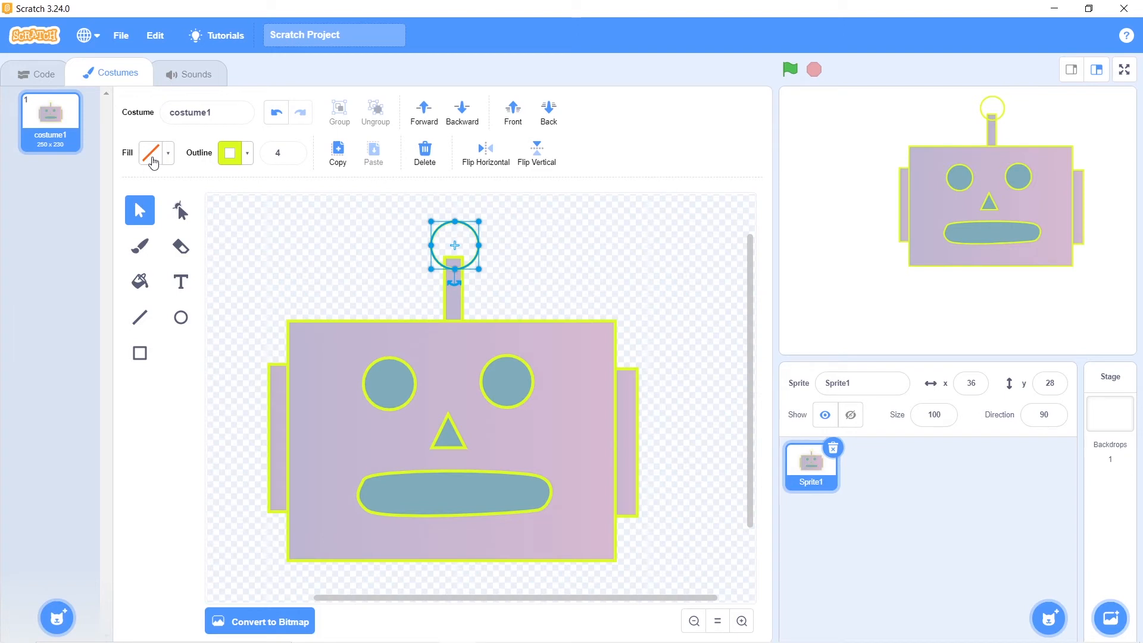
{"action": "left_click", "coordinate": [469, 240]}
{"action": "left_click", "coordinate": [466, 246]}
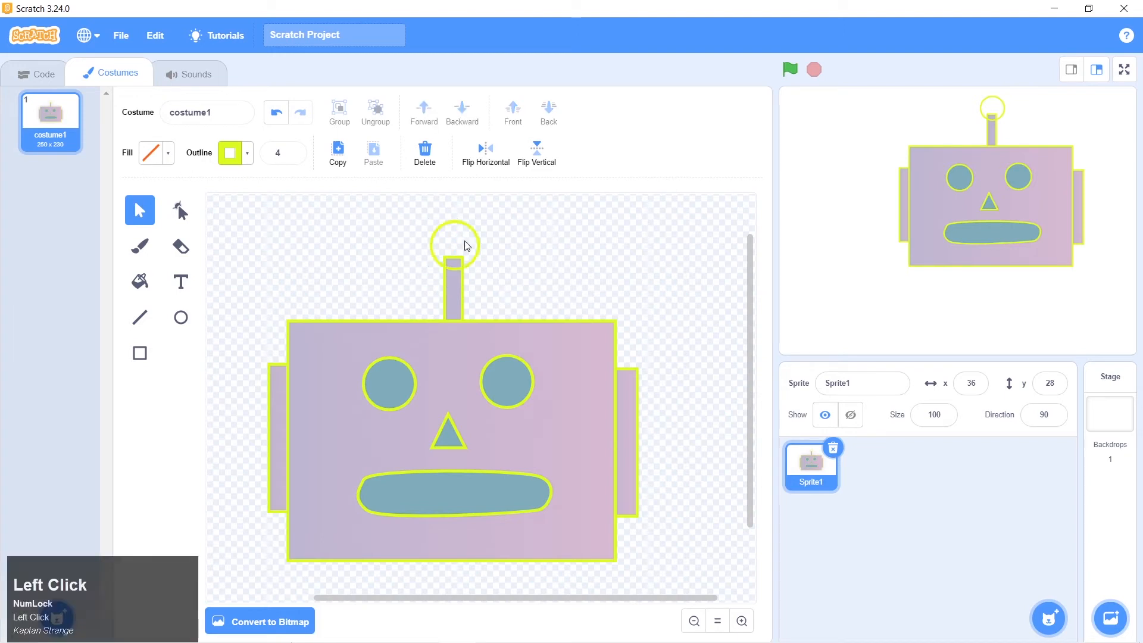
{"action": "left_click", "coordinate": [477, 245]}
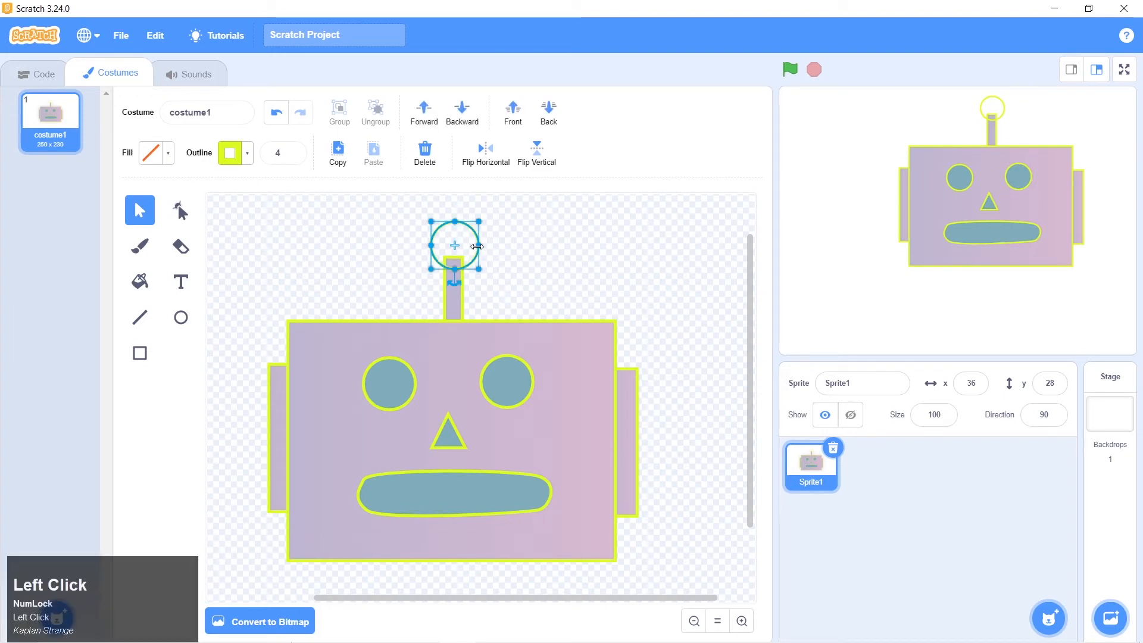
Fill the antenna circle with solid purple, using color 73, saturation 100 and brightness 100
{"action": "left_click", "coordinate": [164, 154]}
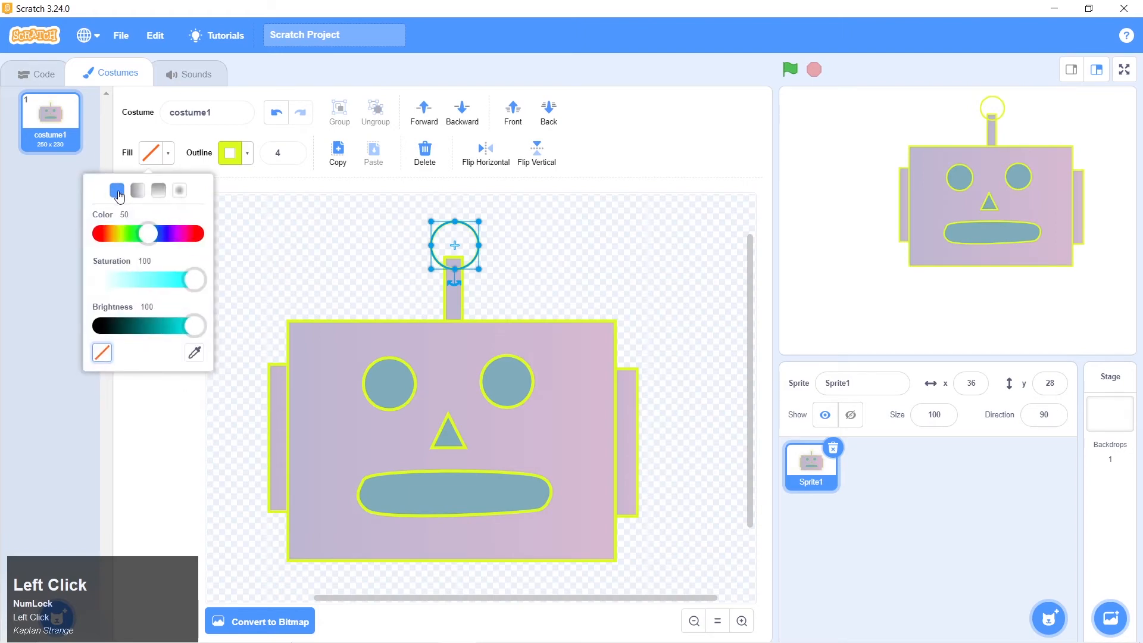
{"action": "left_click", "coordinate": [170, 234]}
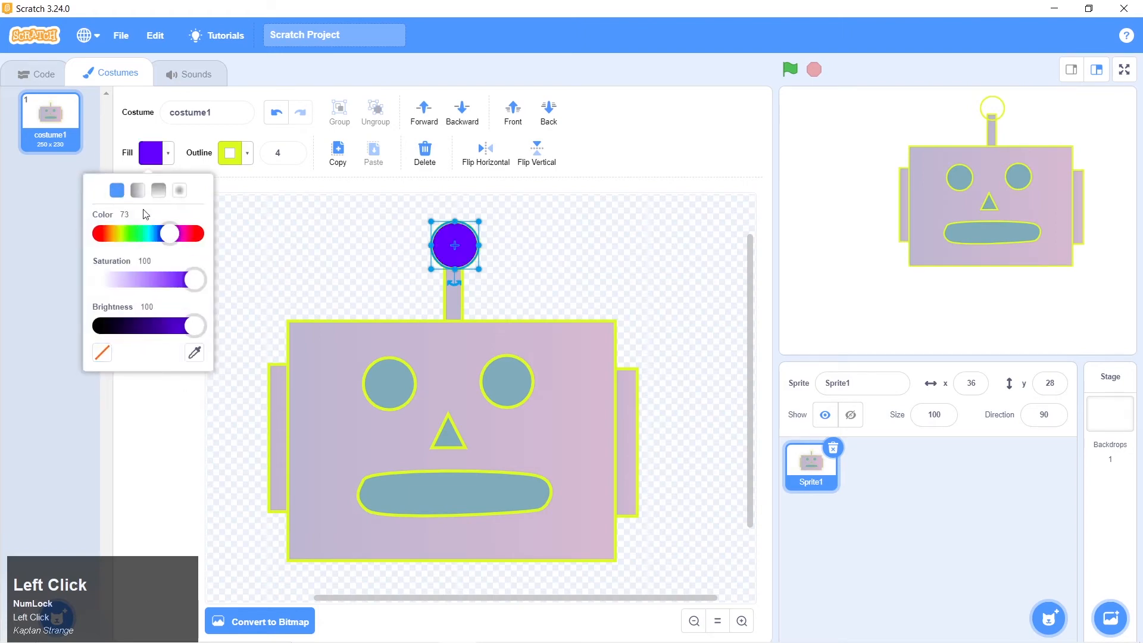
{"action": "left_click", "coordinate": [305, 282]}
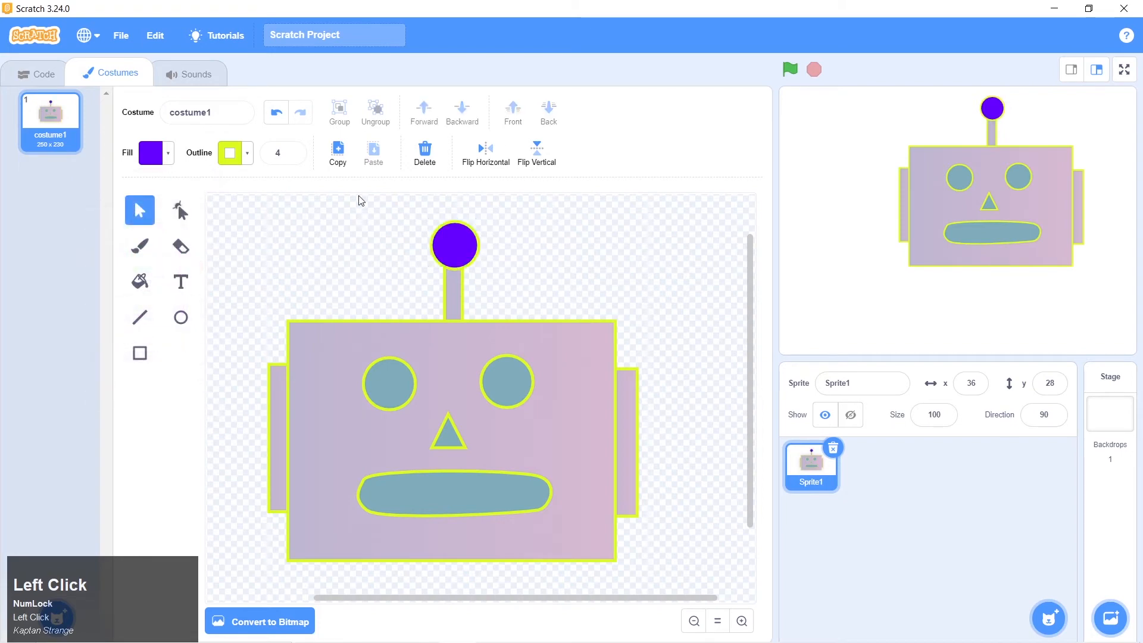
Change the antenna circle's fill to a solid bright blue
{"action": "left_click", "coordinate": [457, 251]}
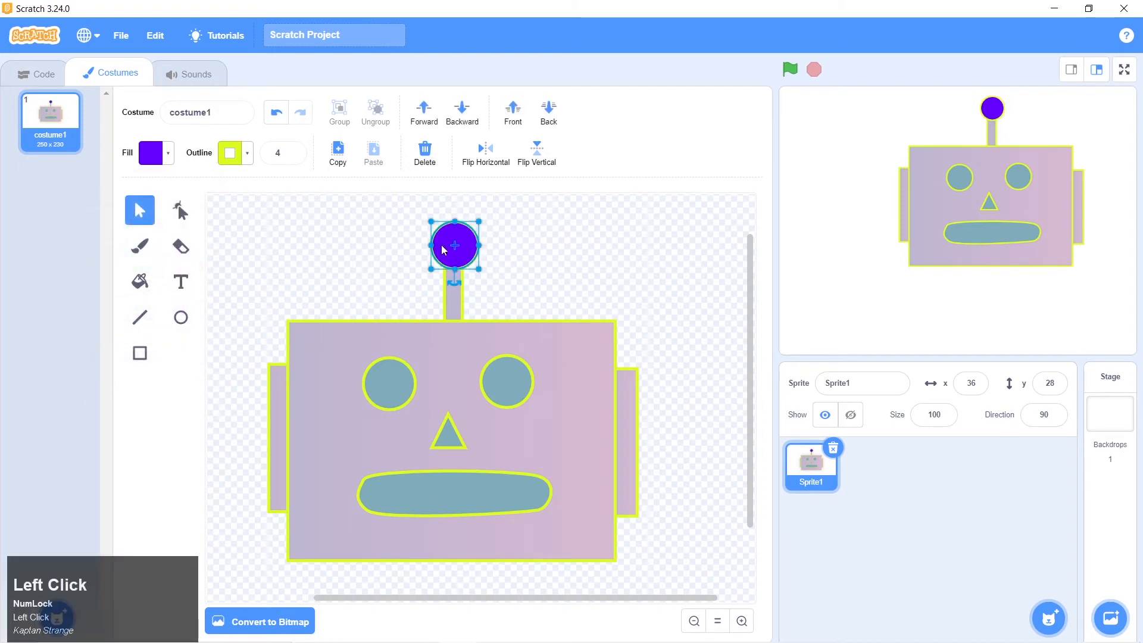
{"action": "left_click", "coordinate": [158, 159]}
{"action": "left_click", "coordinate": [131, 234]}
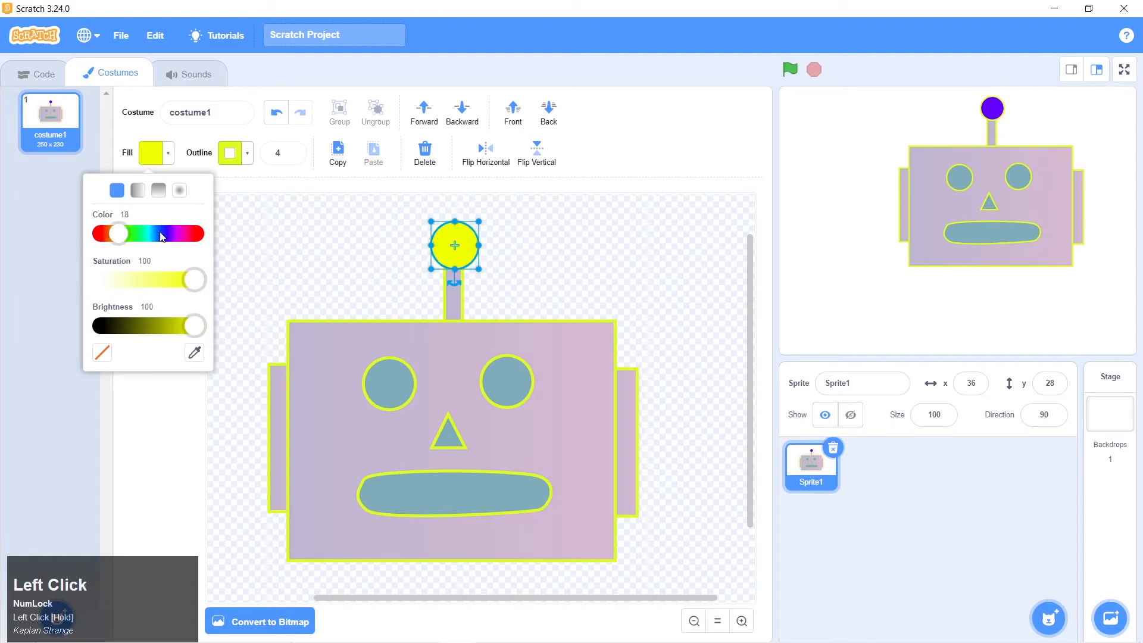
{"action": "left_click", "coordinate": [155, 234]}
{"action": "left_click", "coordinate": [300, 256]}
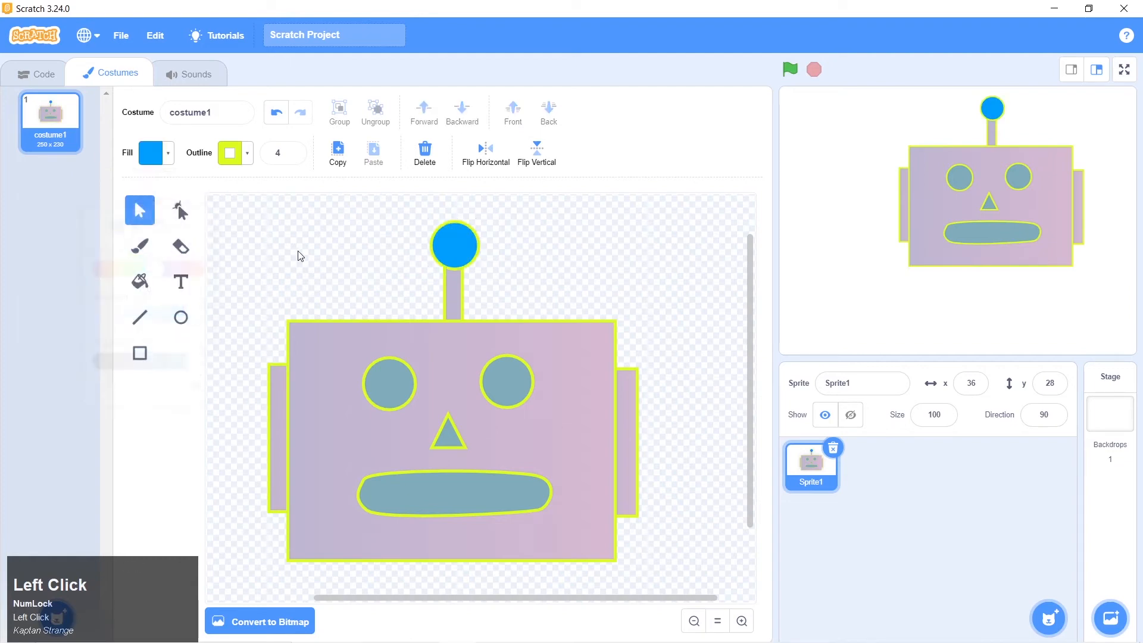
Move the blue circle slightly up and center it over the antenna stem, comparing it with the robot 1.png picture
{"action": "mouse_move", "coordinate": [455, 251]}
{"action": "left_mouse_down"}
{"action": "mouse_move", "coordinate": [455, 230]}
{"action": "mouse_move", "coordinate": [456, 239]}
{"action": "left_mouse_up"}
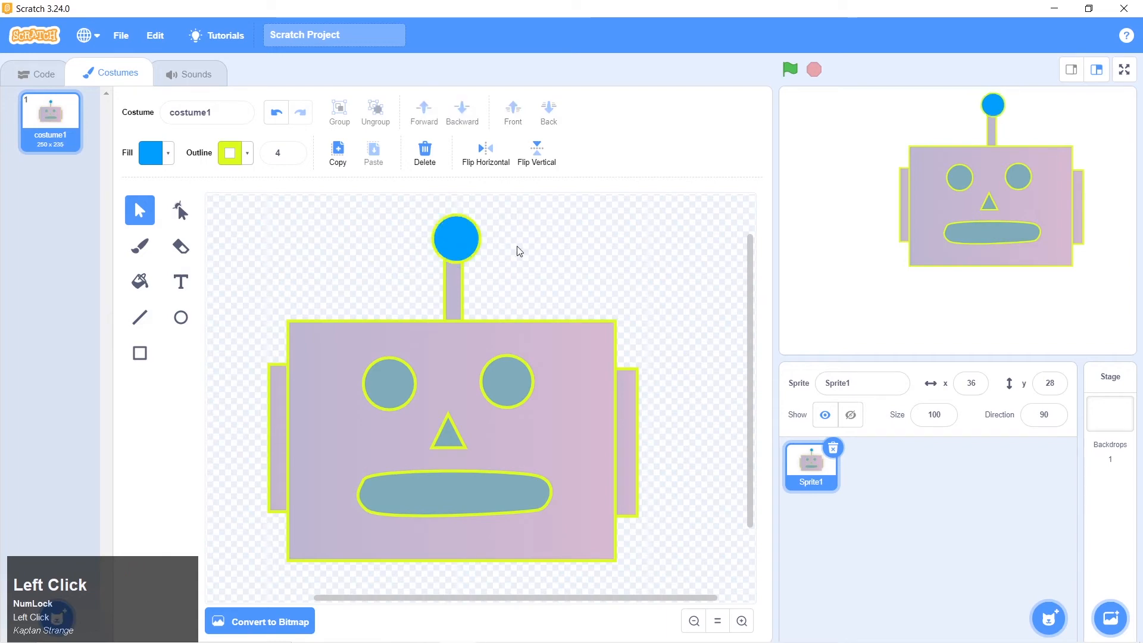
{"action": "key", "text": "alt+Tab"}
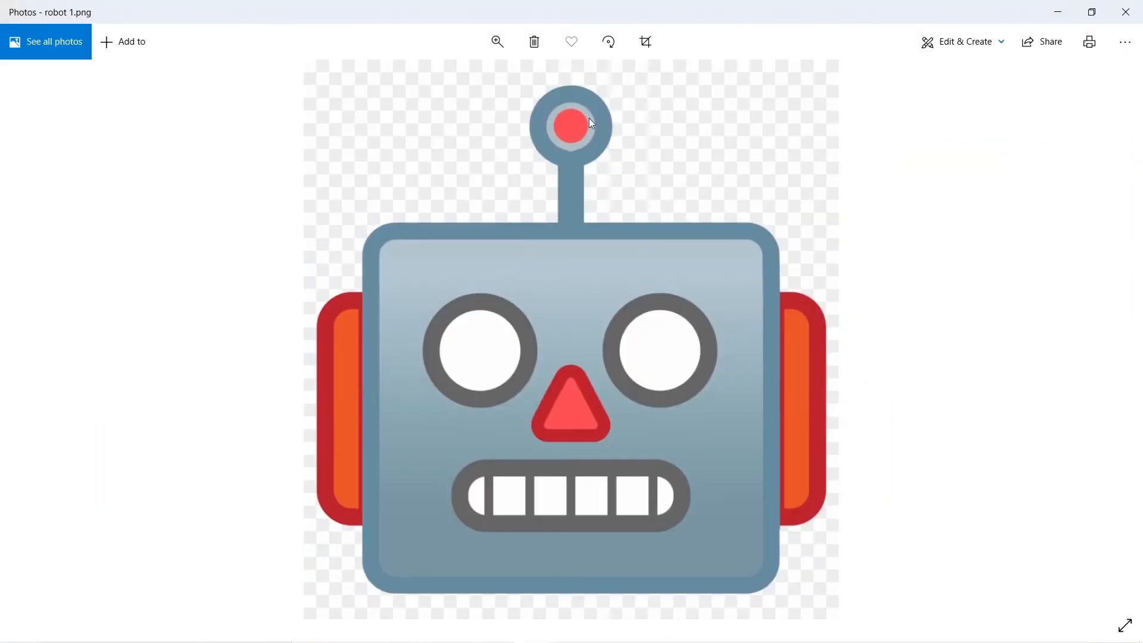
{"action": "key", "text": "alt+Tab"}
{"action": "left_click", "coordinate": [458, 244]}
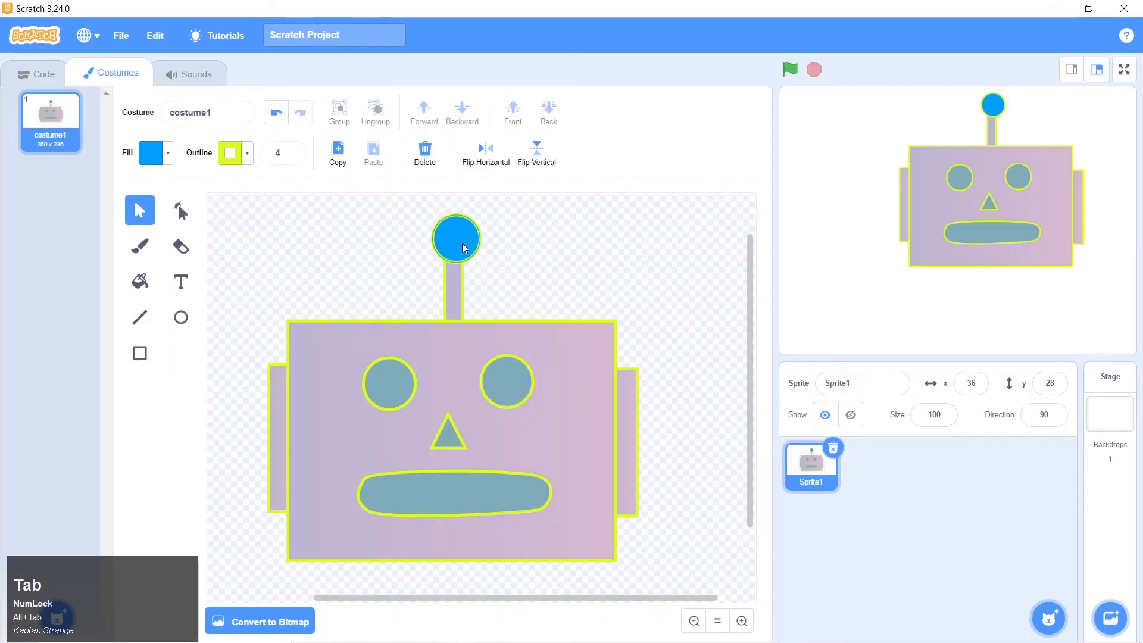
{"action": "left_click_drag", "start_coordinate": [458, 244], "coordinate": [460, 244]}
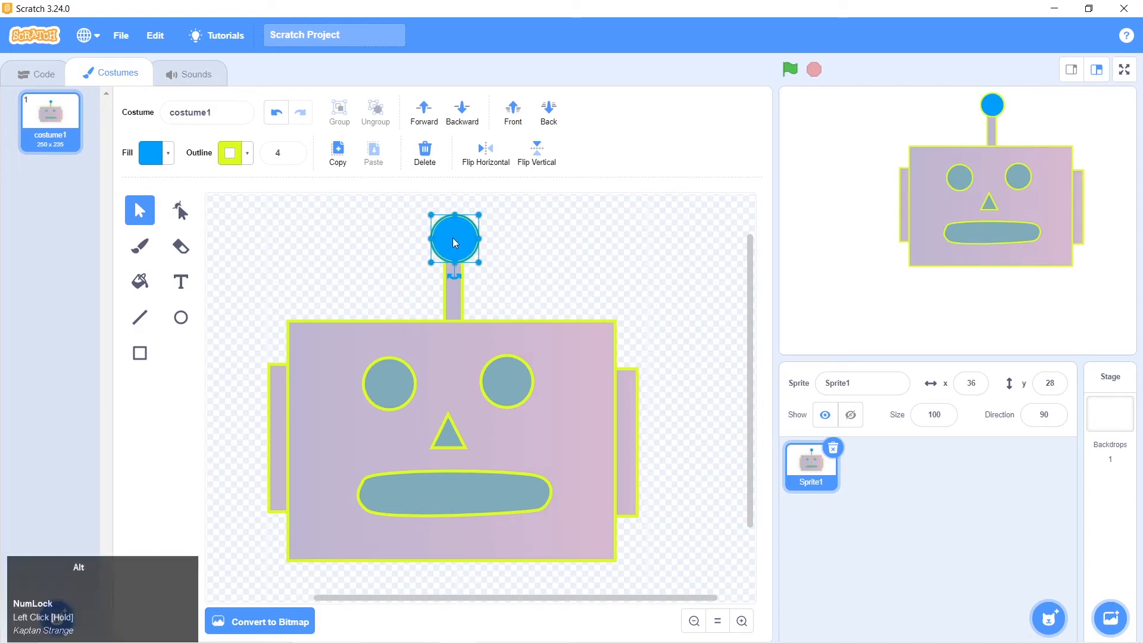
Duplicate the blue antenna circle, center a smaller copy inside the original, and fill that copy with solid bright green
{"action": "mouse_move", "coordinate": [452, 238]}
{"action": "left_mouse_down"}
{"action": "mouse_move", "coordinate": [570, 238]}
{"action": "mouse_move", "coordinate": [538, 261]}
{"action": "mouse_move", "coordinate": [510, 232]}
{"action": "mouse_move", "coordinate": [460, 238]}
{"action": "left_mouse_up"}
{"action": "left_click", "coordinate": [512, 237]}
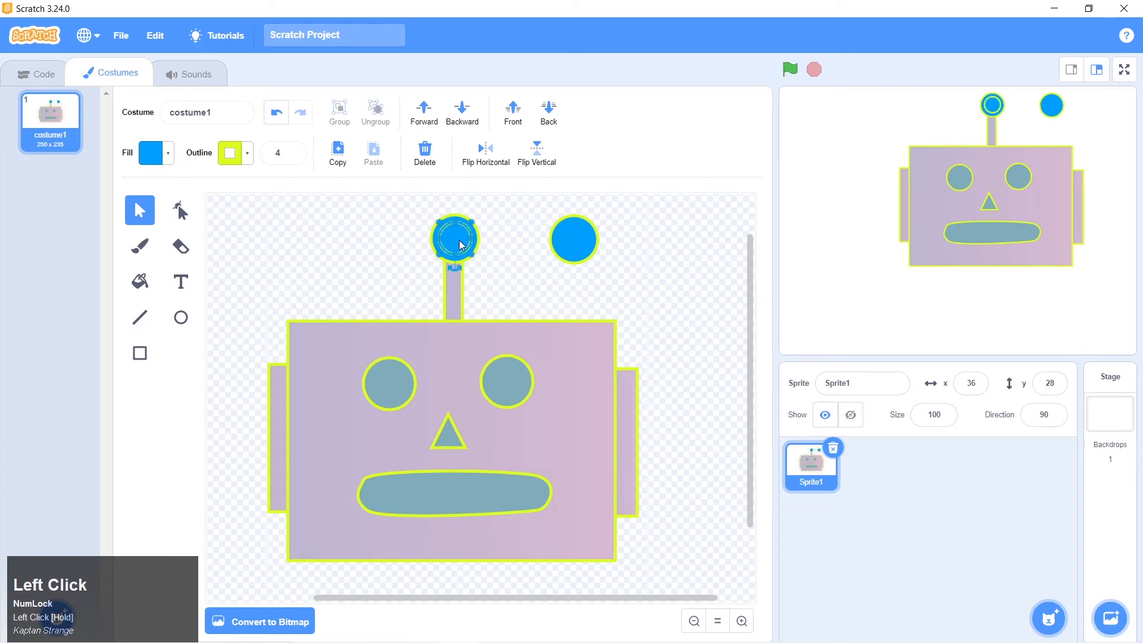
{"action": "left_click", "coordinate": [167, 155]}
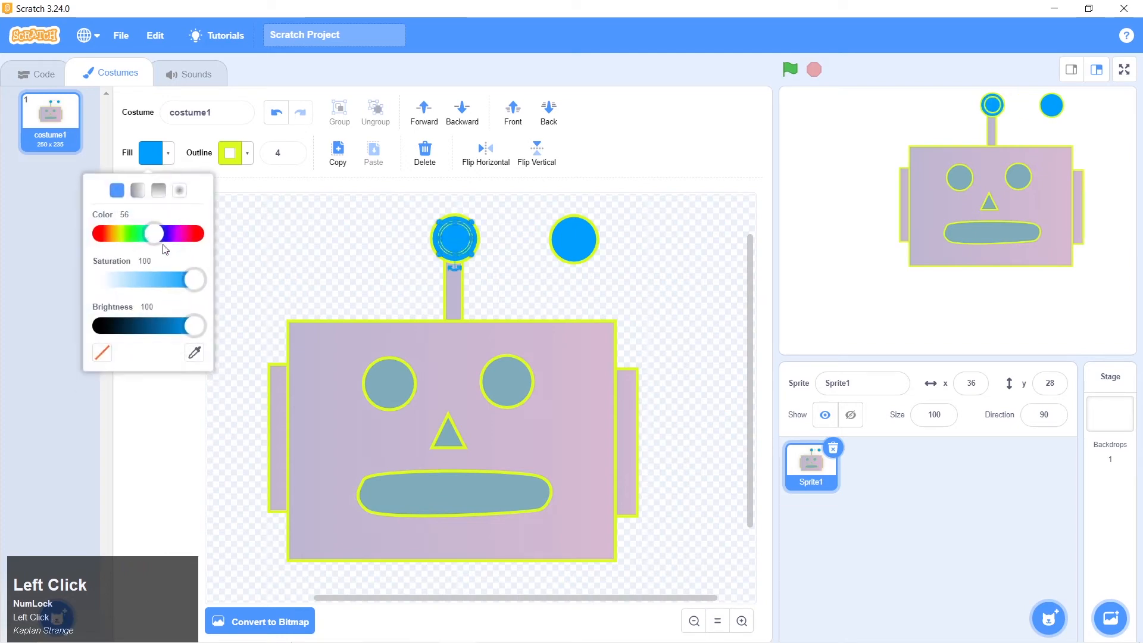
{"action": "left_click_drag", "start_coordinate": [156, 240], "coordinate": [126, 238]}
{"action": "left_click", "coordinate": [284, 246]}
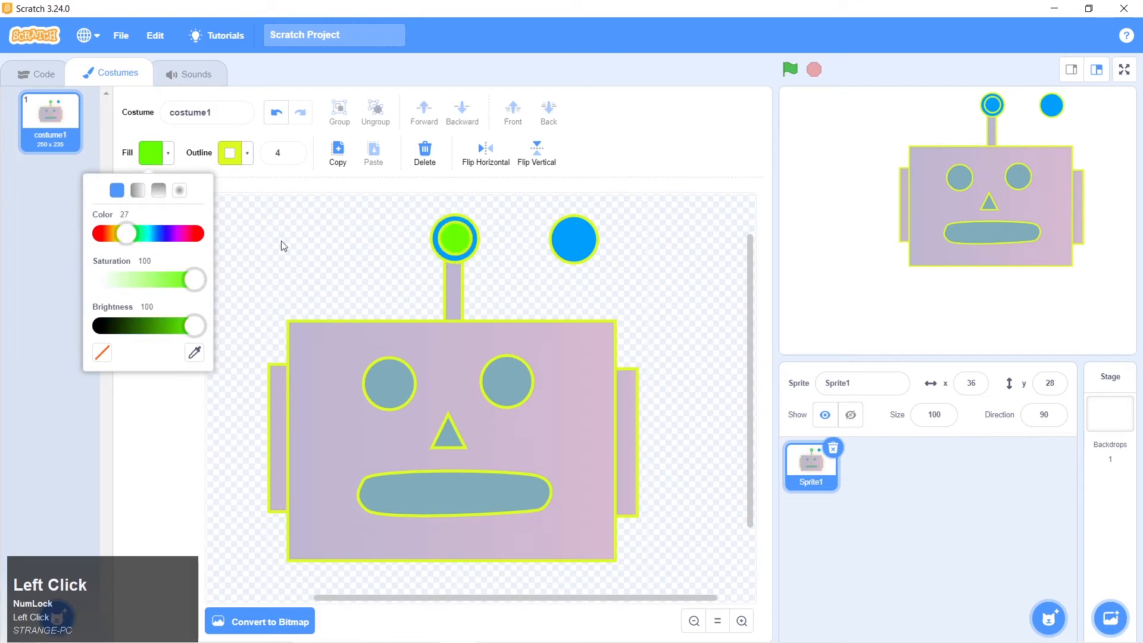
Shrink the spare blue circle, center it inside the green one, and lower its fill saturation to make it light blue
{"action": "left_click", "coordinate": [573, 251]}
{"action": "left_click_drag", "start_coordinate": [598, 263], "coordinate": [456, 239]}
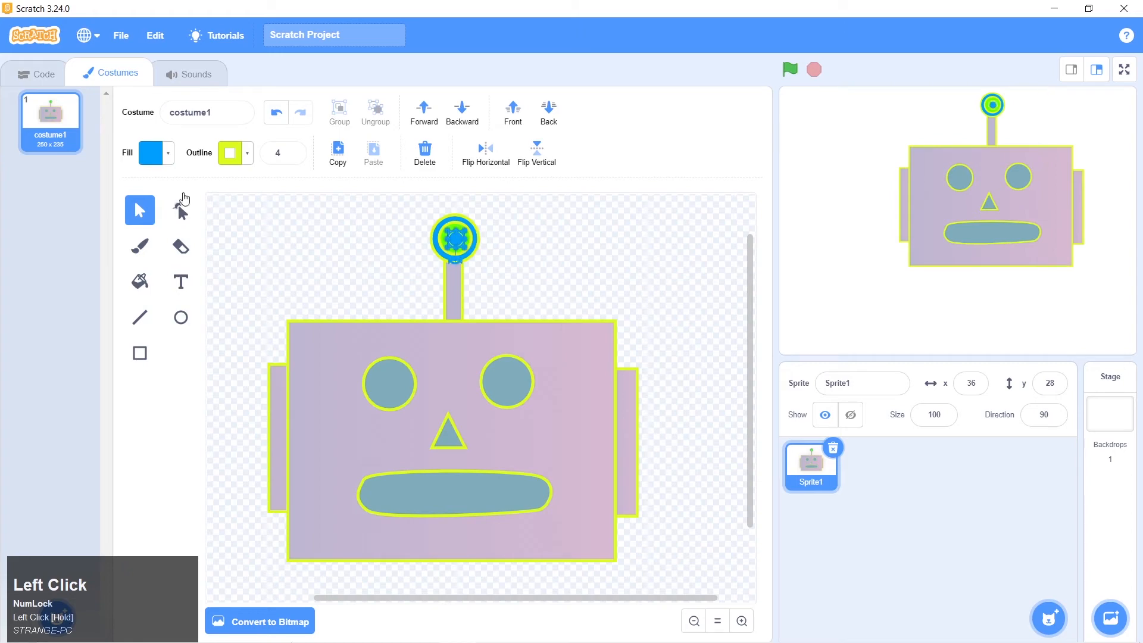
{"action": "left_click", "coordinate": [168, 159]}
{"action": "mouse_move", "coordinate": [184, 282]}
{"action": "left_mouse_down"}
{"action": "mouse_move", "coordinate": [158, 280]}
{"action": "mouse_move", "coordinate": [171, 280]}
{"action": "left_mouse_up"}
{"action": "left_click", "coordinate": [417, 274]}
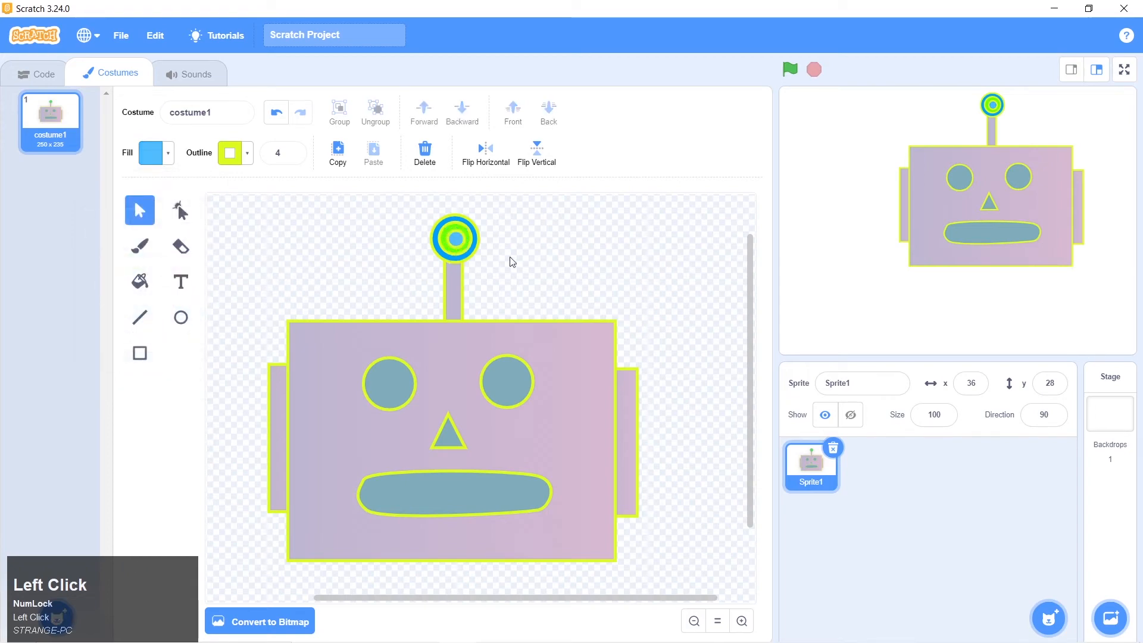
Nudge the innermost light blue circle slightly left to center it inside the green circle
{"action": "left_click", "coordinate": [457, 244]}
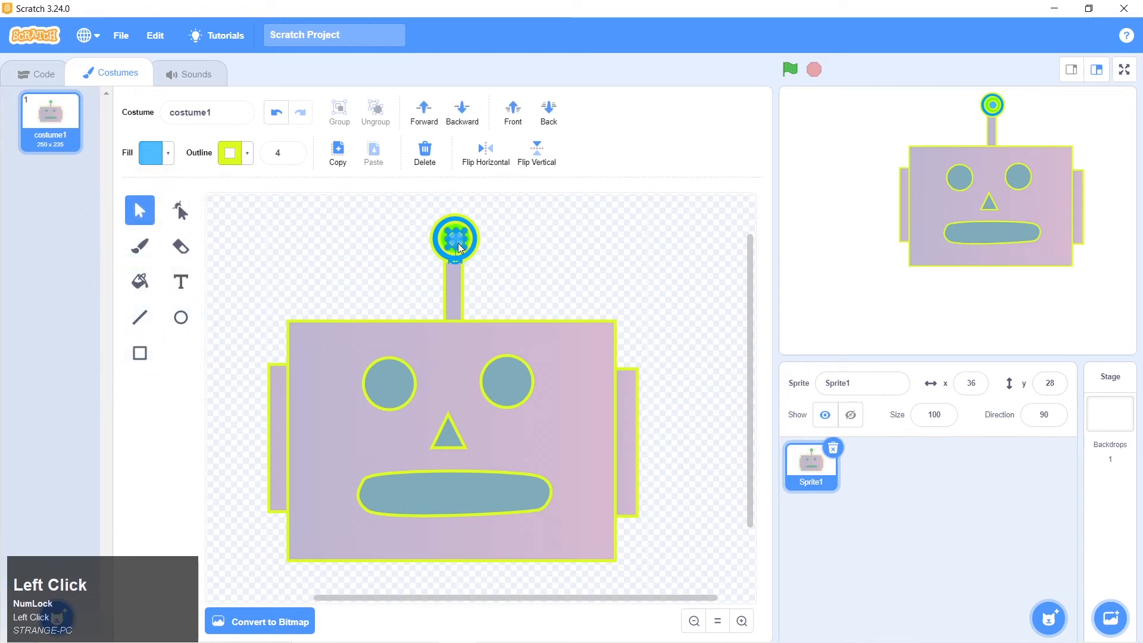
{"action": "key", "text": "Left"}
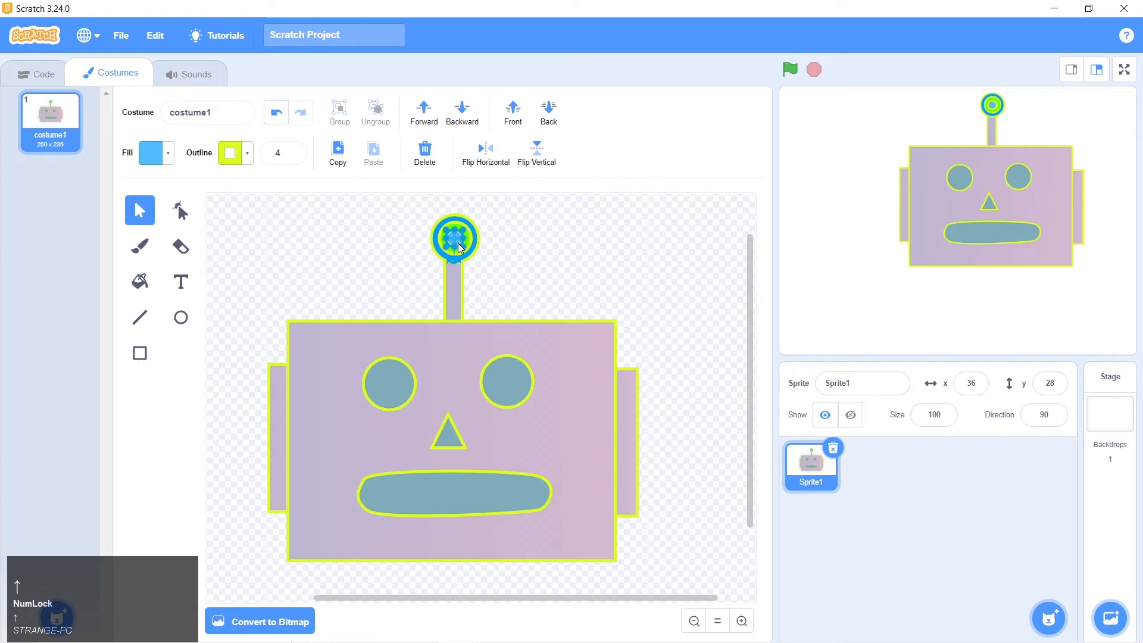
{"action": "key", "text": "Left"}
{"action": "key", "text": "Left"}
{"action": "key", "text": "Left"}
{"action": "left_click", "coordinate": [491, 220]}
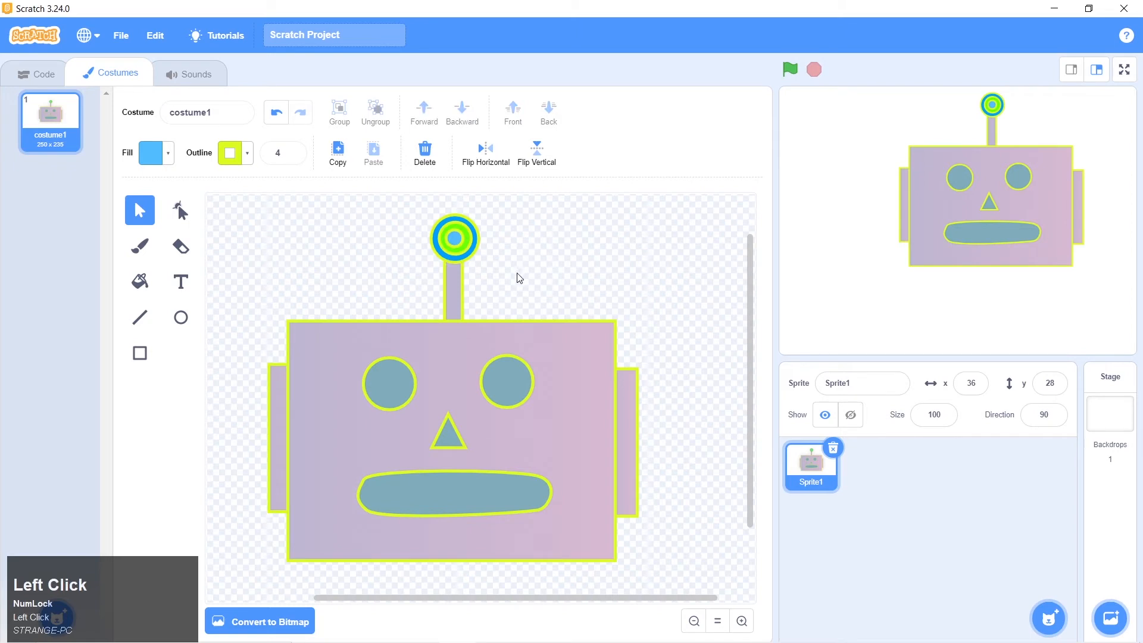
Fine-tune the concentric antenna circles by nudging the outer circle slightly left and the innermost circle slightly left and down
{"action": "left_click", "coordinate": [474, 256]}
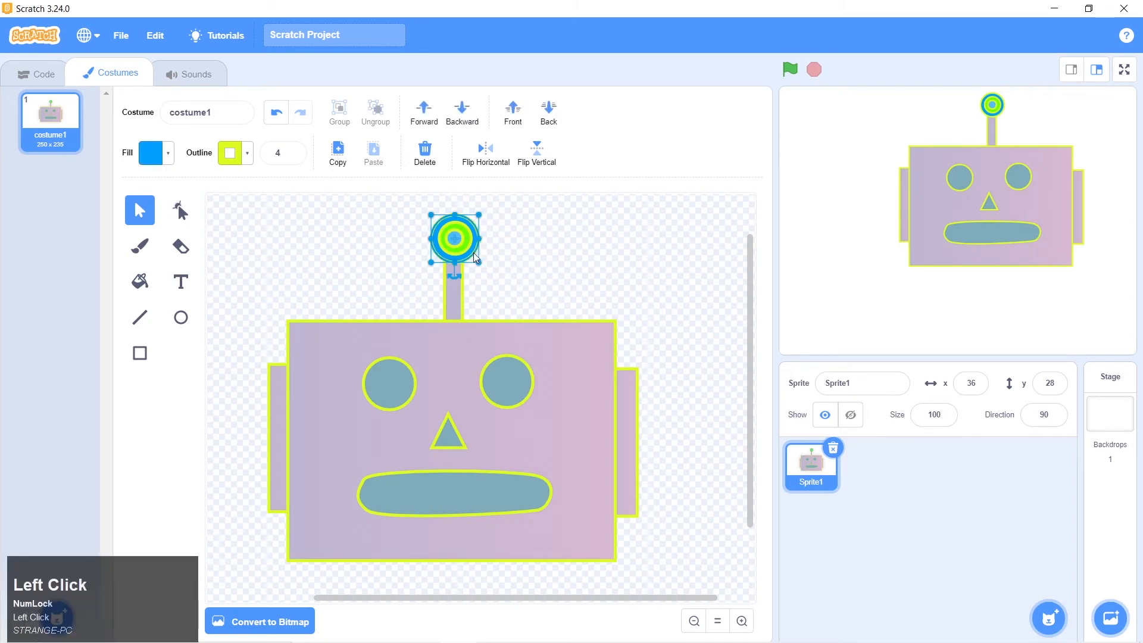
{"action": "key", "text": "Left"}
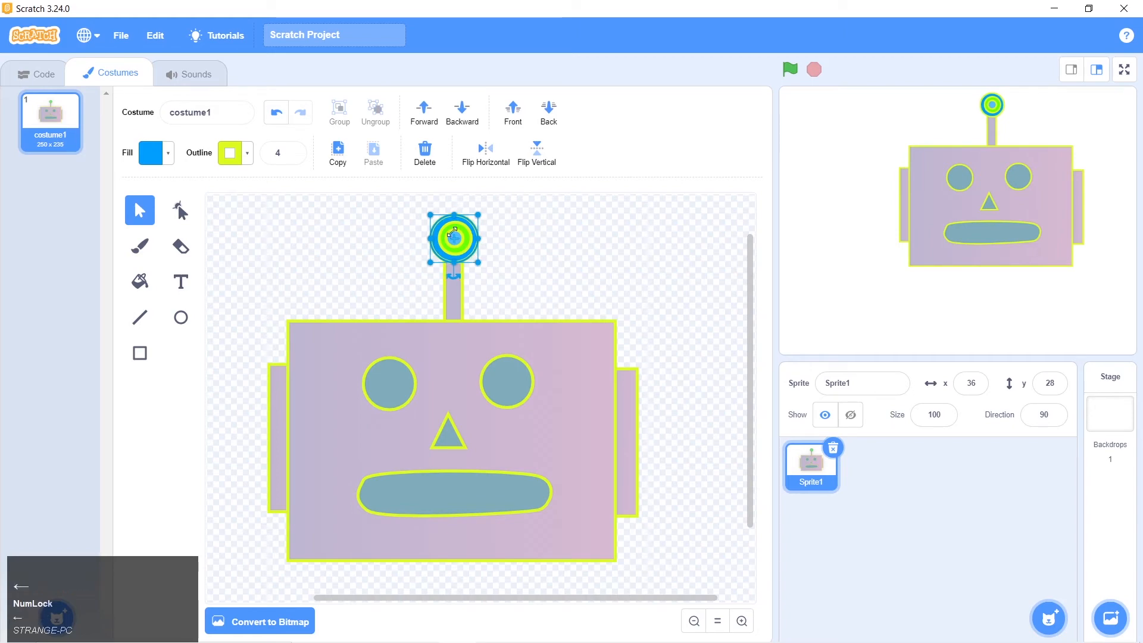
{"action": "left_click", "coordinate": [466, 247]}
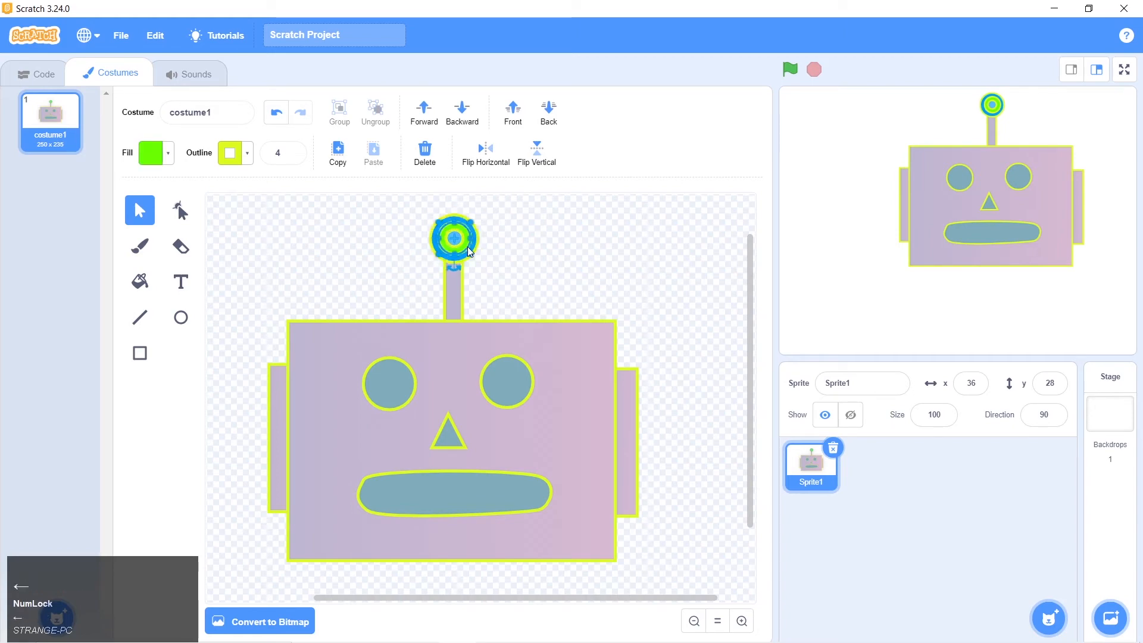
{"action": "left_click", "coordinate": [460, 243]}
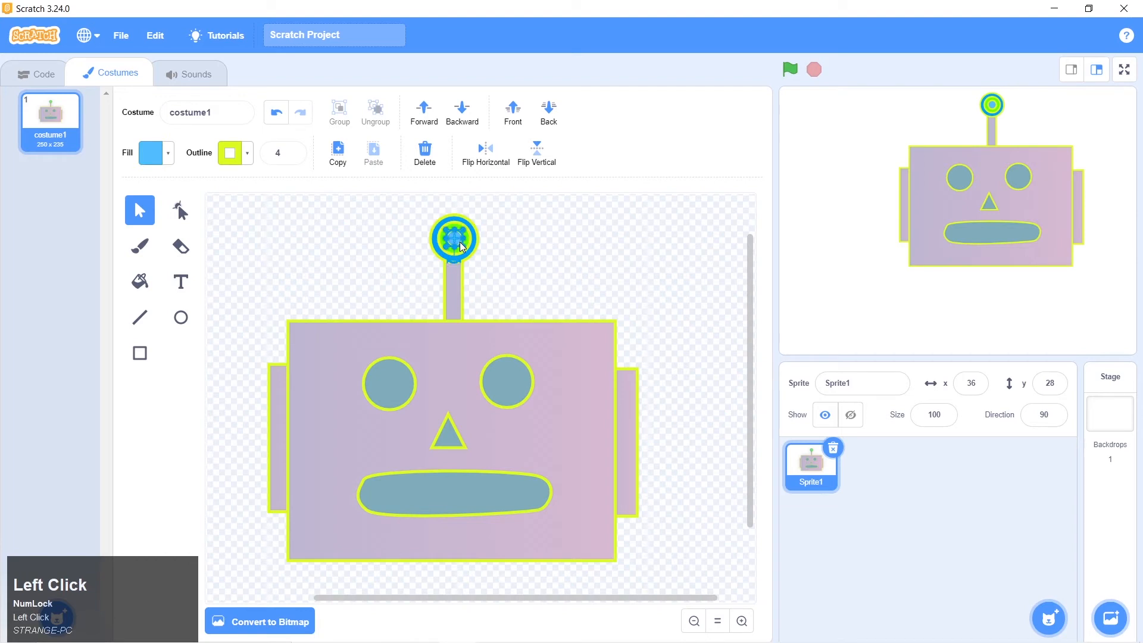
{"action": "key", "text": "Left"}
{"action": "left_click", "coordinate": [489, 248]}
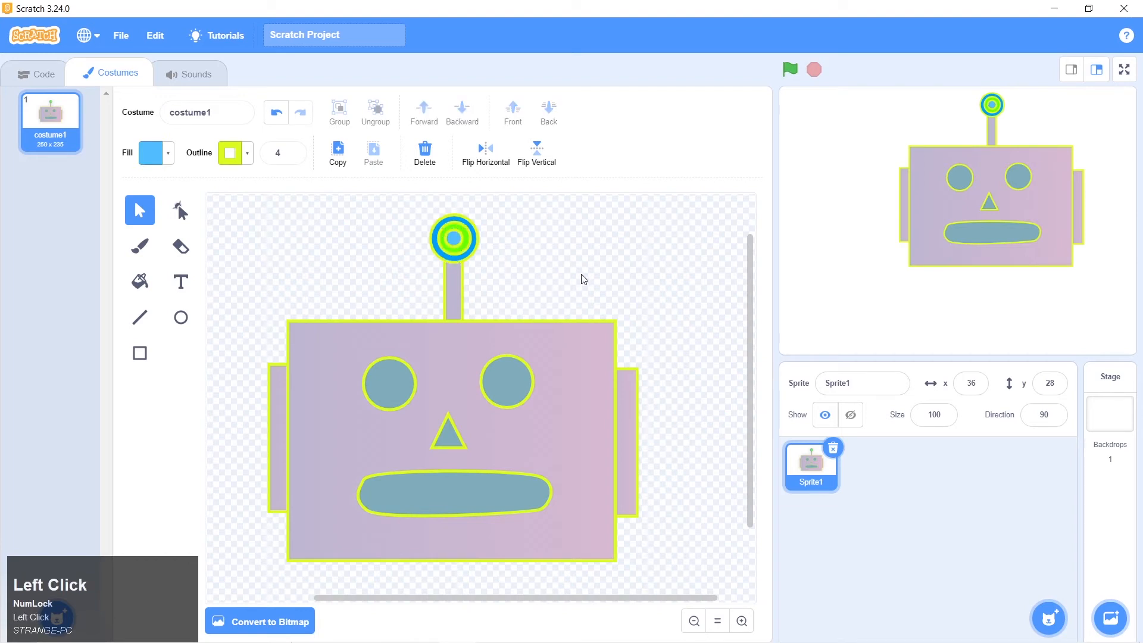
{"action": "left_click", "coordinate": [455, 239]}
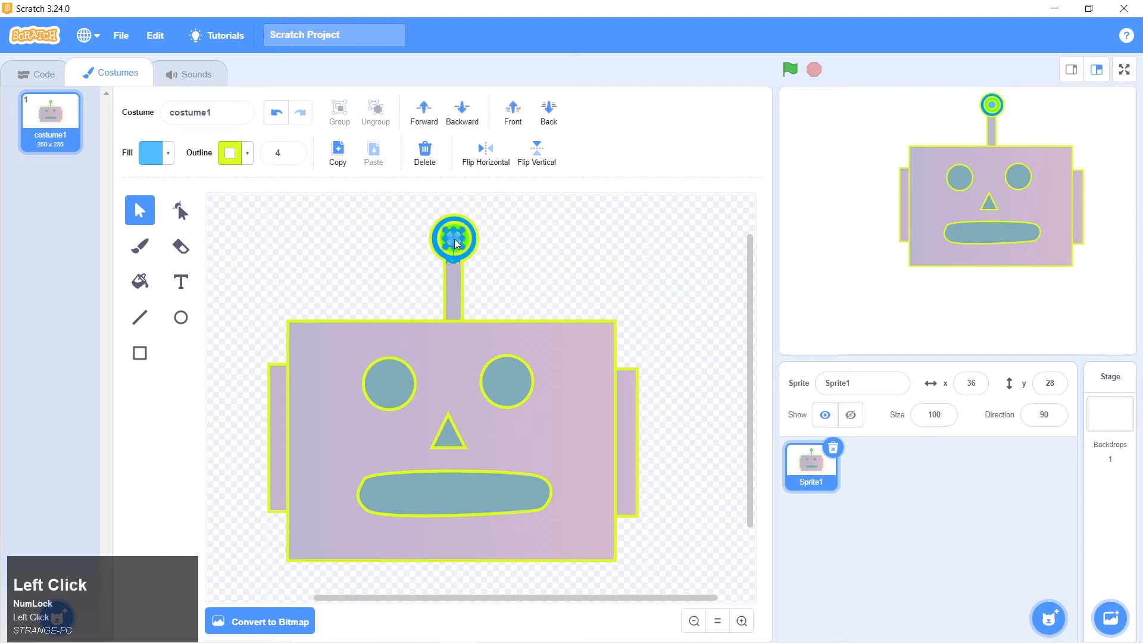
{"action": "key", "text": "Down"}
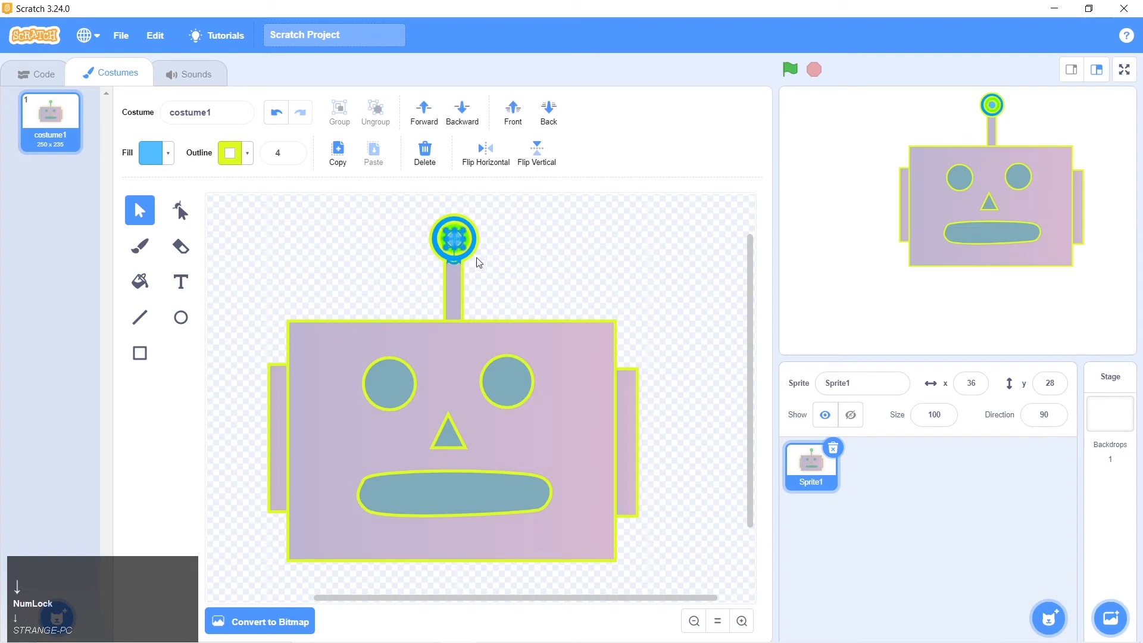
{"action": "left_click", "coordinate": [506, 259]}
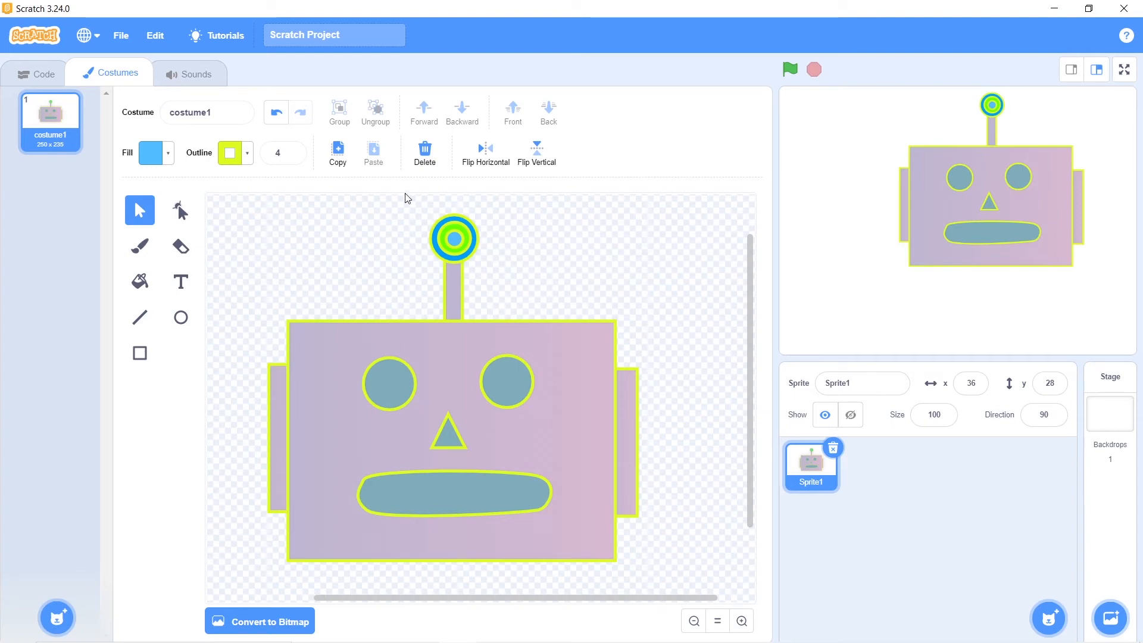
Try moving the two inner circles separately out of the antenna tip, and undo the moves
{"action": "left_click_drag", "start_coordinate": [456, 242], "coordinate": [495, 252]}
{"action": "left_click", "coordinate": [568, 284]}
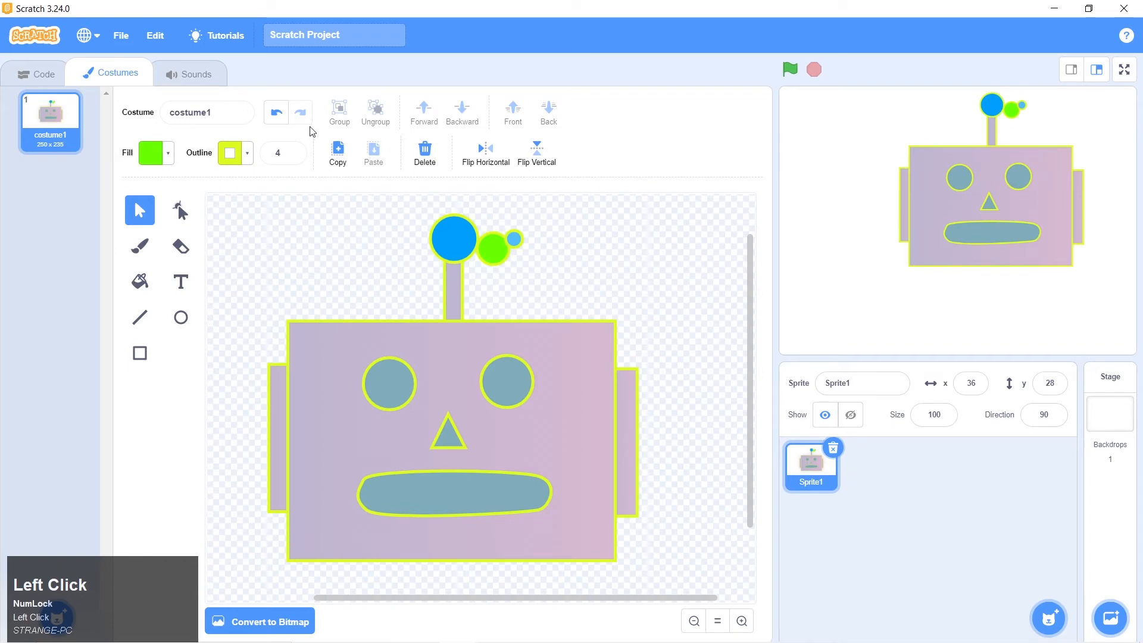
{"action": "left_click", "coordinate": [277, 113]}
{"action": "left_click", "coordinate": [276, 113]}
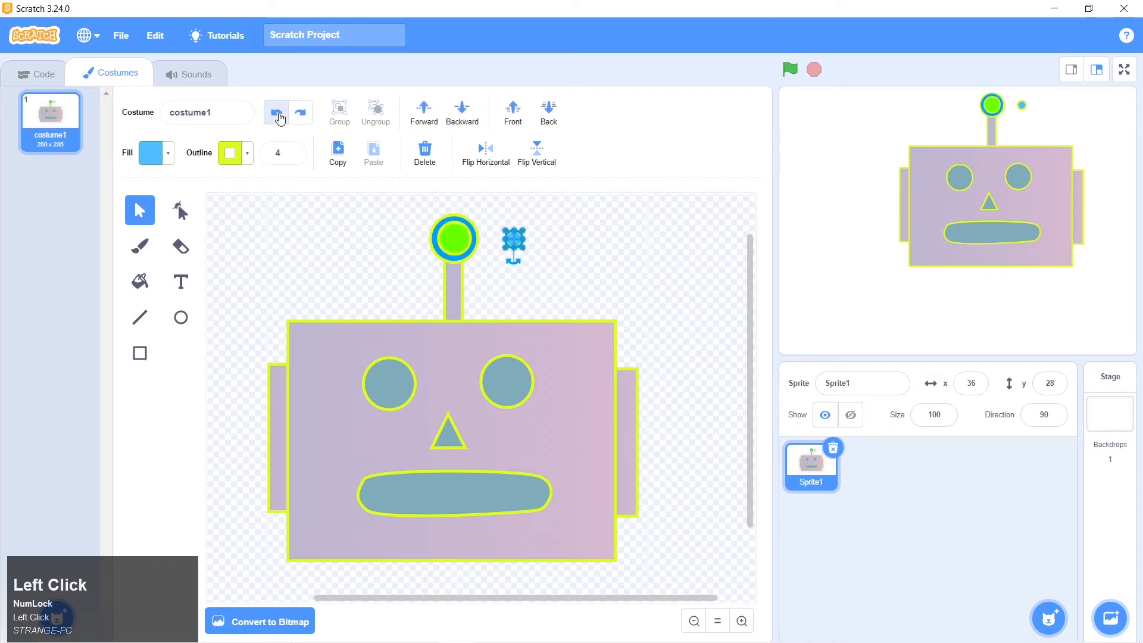
Group the three concentric antenna circles, test the group by moving it off the stem, and undo the move
{"action": "left_click", "coordinate": [405, 225]}
{"action": "left_click_drag", "start_coordinate": [405, 216], "coordinate": [559, 247]}
{"action": "left_click", "coordinate": [339, 112]}
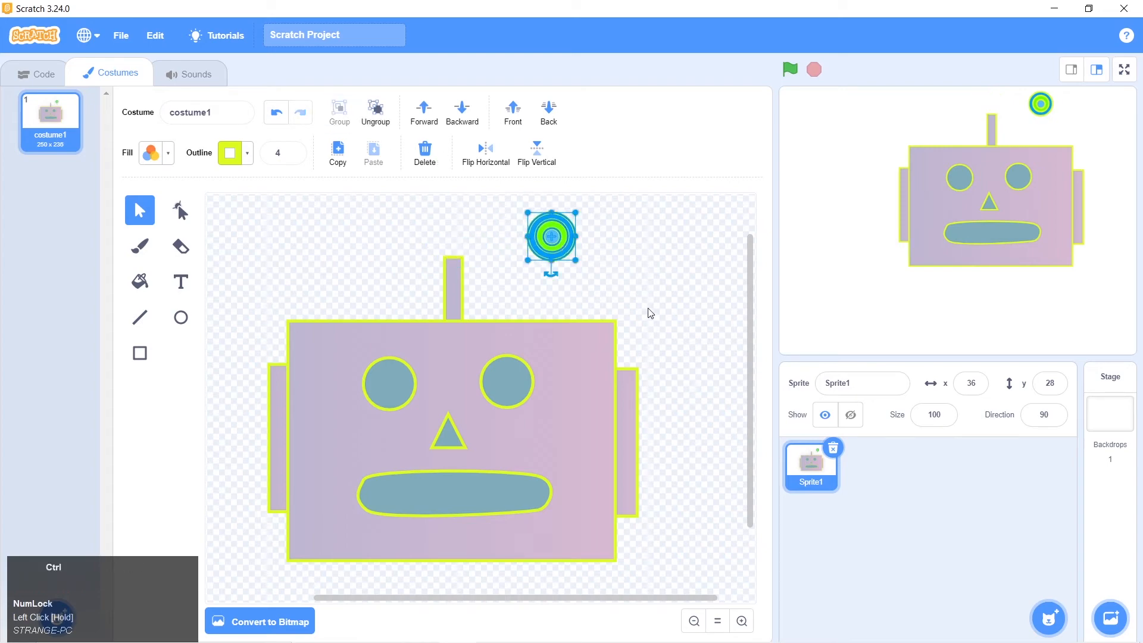
{"action": "key", "text": "ctrl+z"}
{"action": "left_click", "coordinate": [549, 263]}
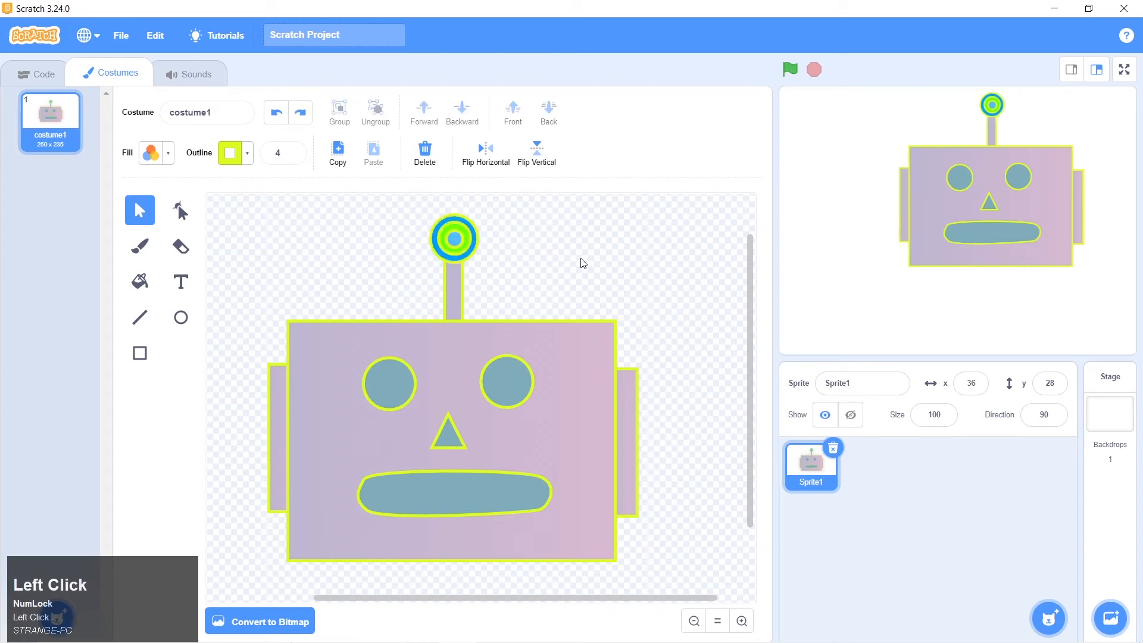
Compare the drawing with the robot 1.png picture, and try selecting the left eye on its own within the grouped face
{"action": "key", "text": "alt+Tab"}
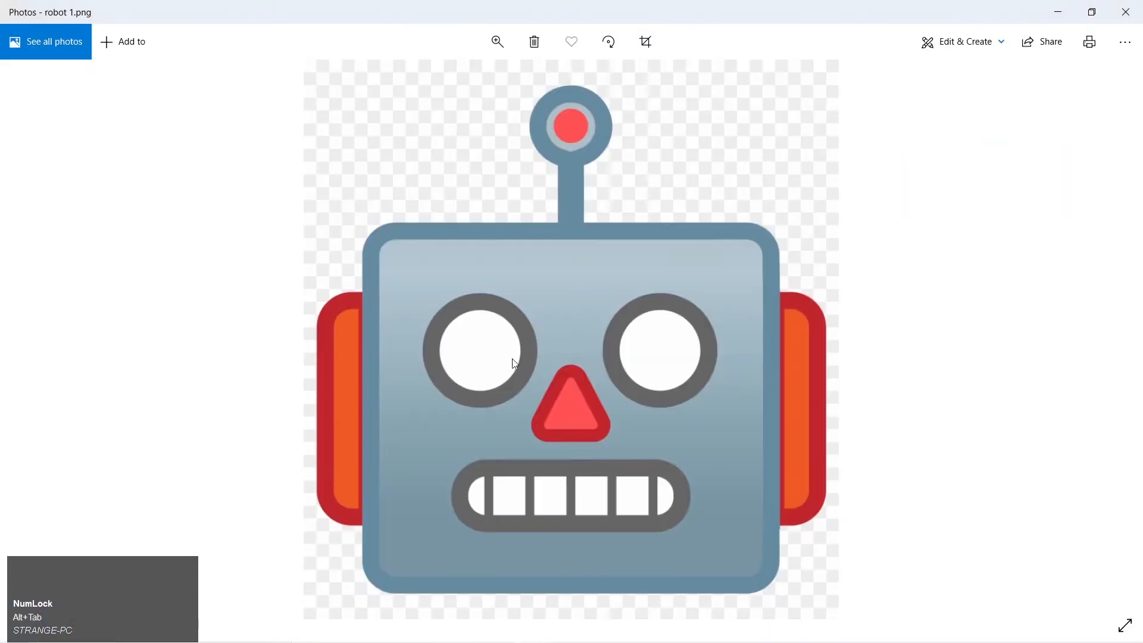
{"action": "key", "text": "alt+Tab"}
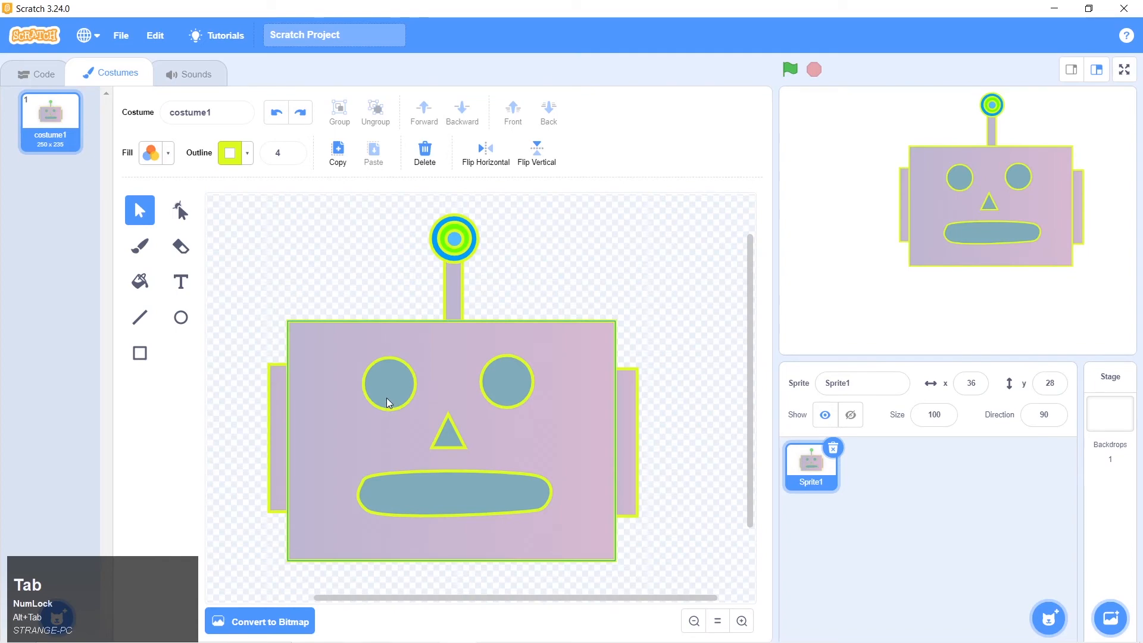
{"action": "left_click", "coordinate": [387, 402]}
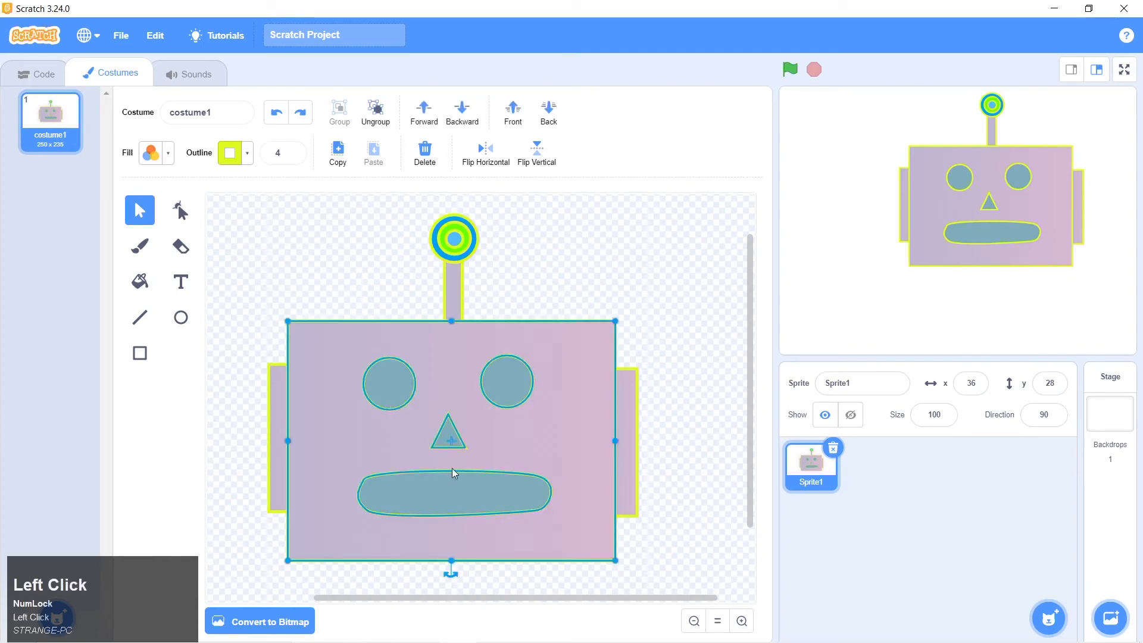
{"action": "left_click", "coordinate": [374, 296]}
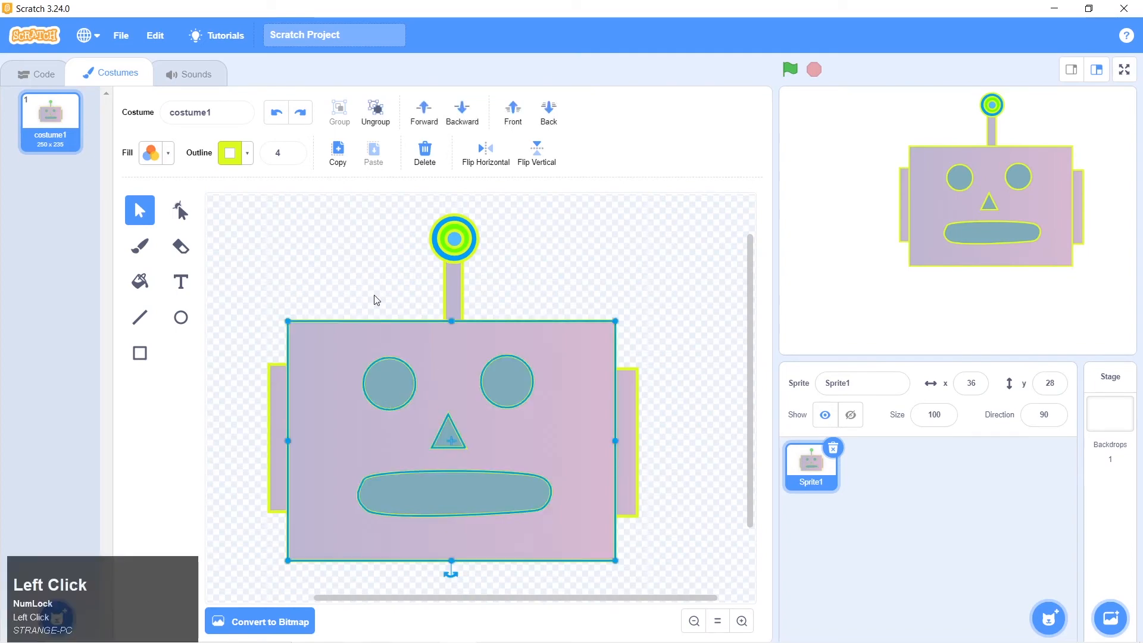
{"action": "left_click", "coordinate": [391, 382]}
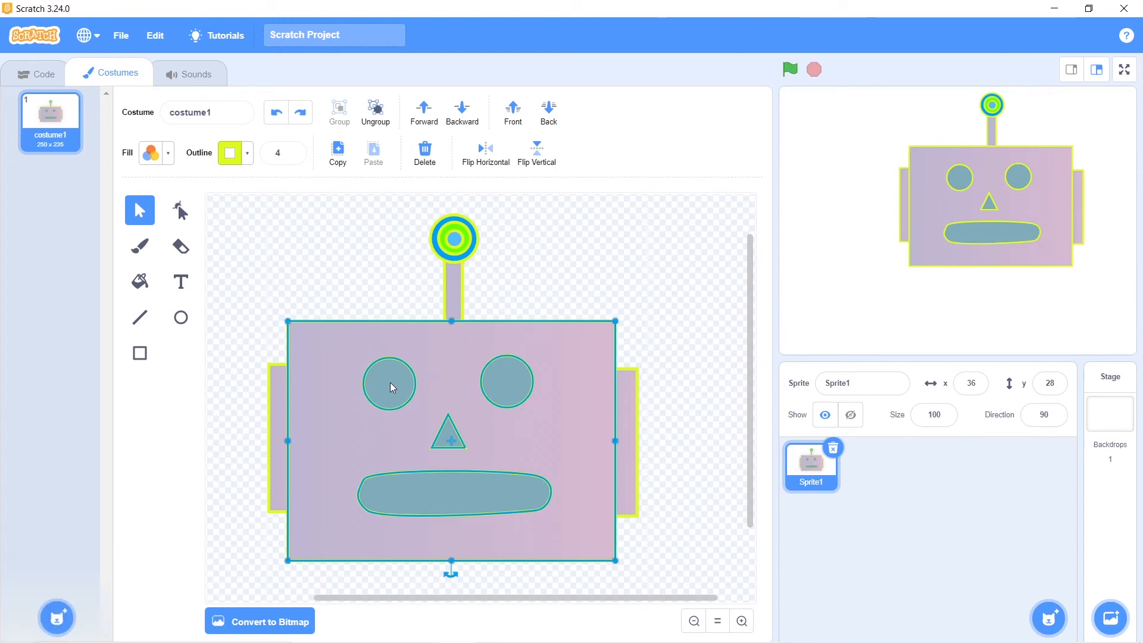
{"action": "left_click", "coordinate": [355, 276]}
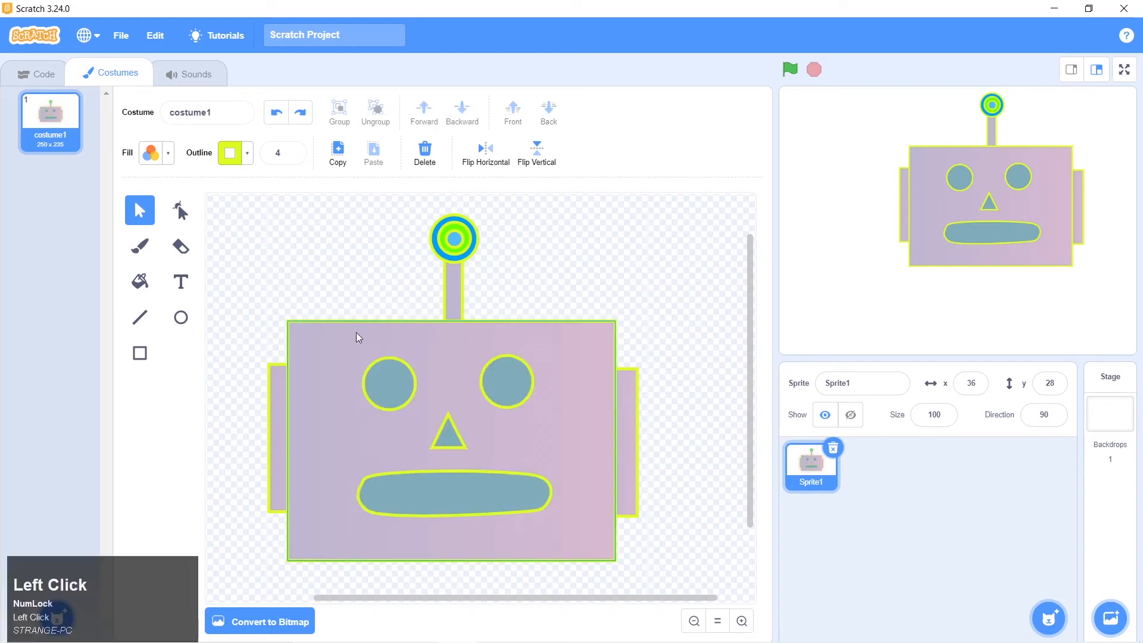
{"action": "left_click", "coordinate": [381, 381]}
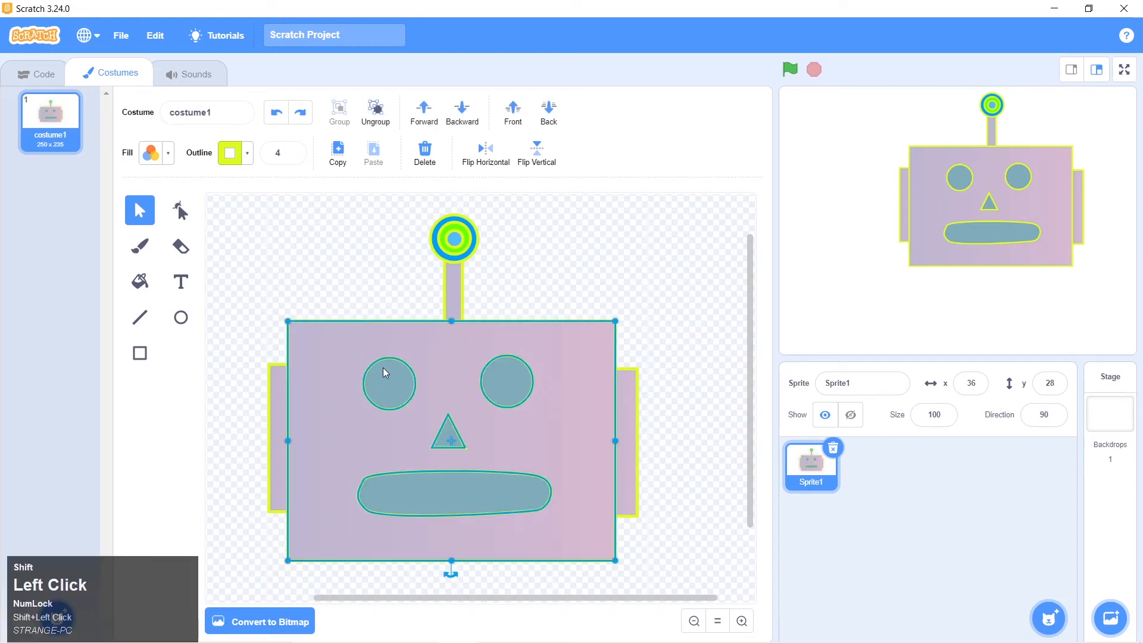
{"action": "left_click", "coordinate": [384, 262]}
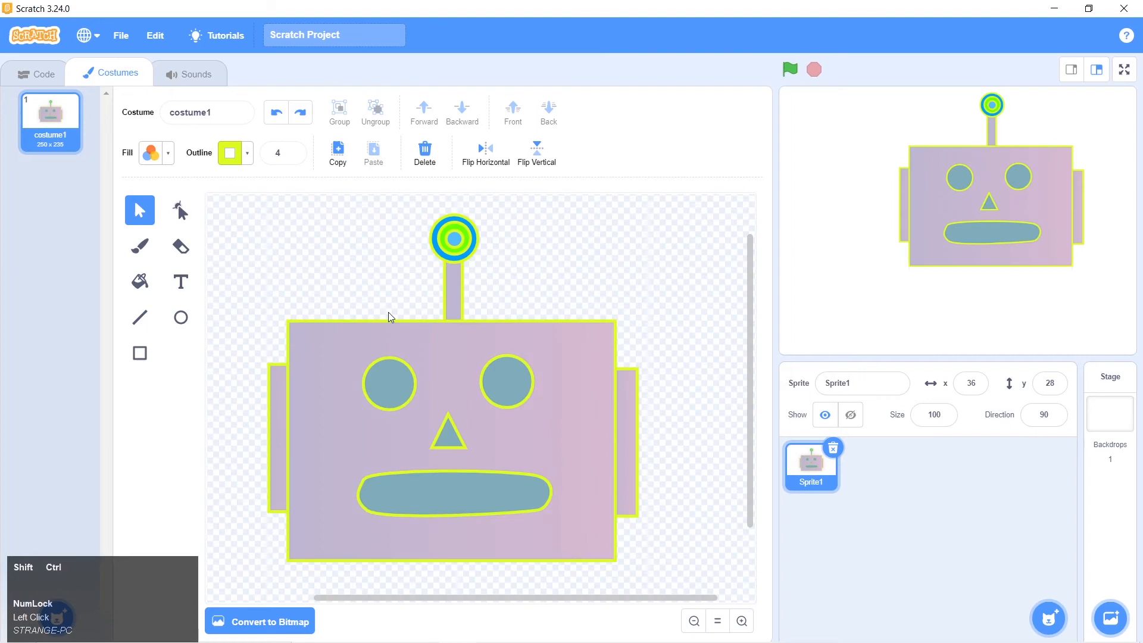
{"action": "left_click", "coordinate": [400, 375]}
{"action": "left_click", "coordinate": [381, 253]}
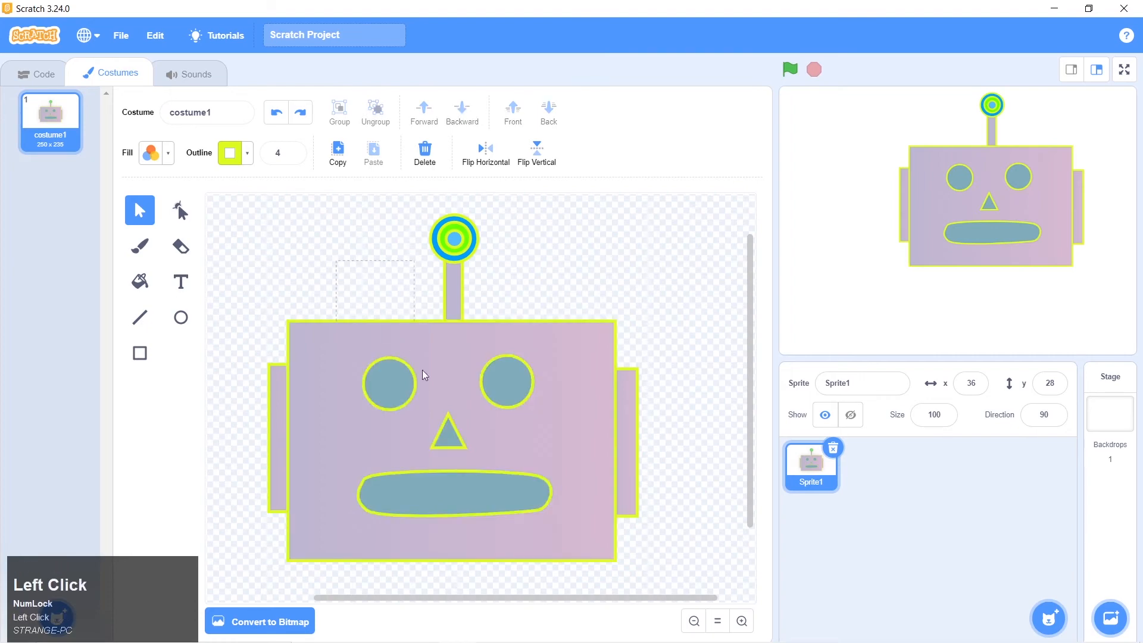
Ungroup the face into its separate shapes and clear the selection
{"action": "left_click", "coordinate": [439, 402]}
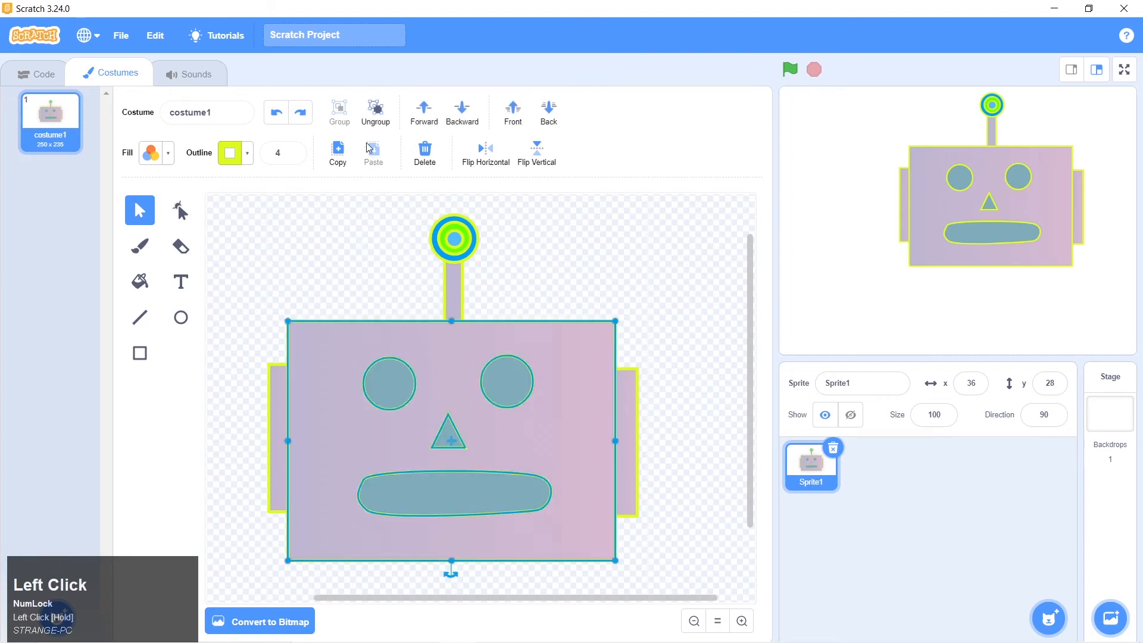
{"action": "left_click", "coordinate": [381, 113]}
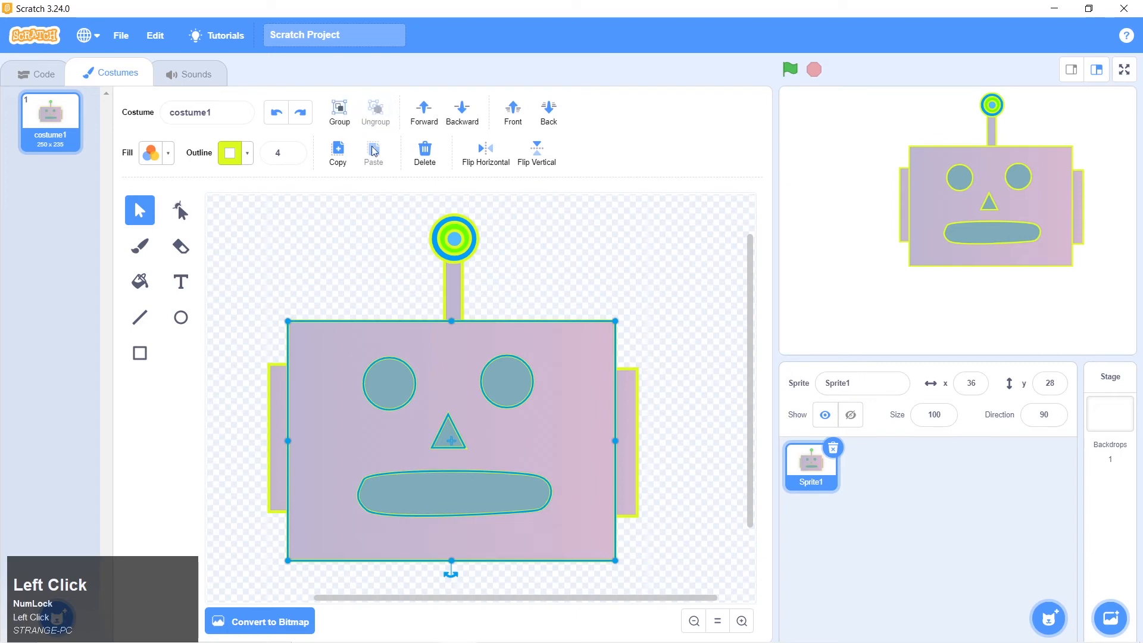
{"action": "left_click", "coordinate": [350, 262]}
Make the left eye's fill transparent, start picking a new fill colour from the canvas, and cancel the pick
{"action": "left_click", "coordinate": [385, 372]}
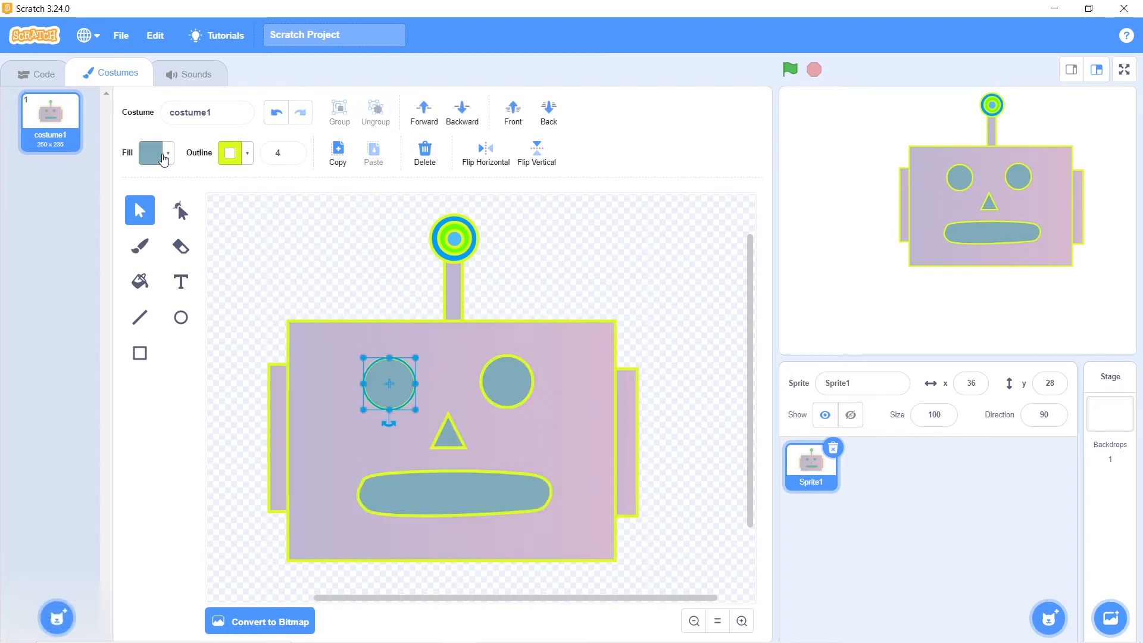
{"action": "left_click", "coordinate": [163, 156]}
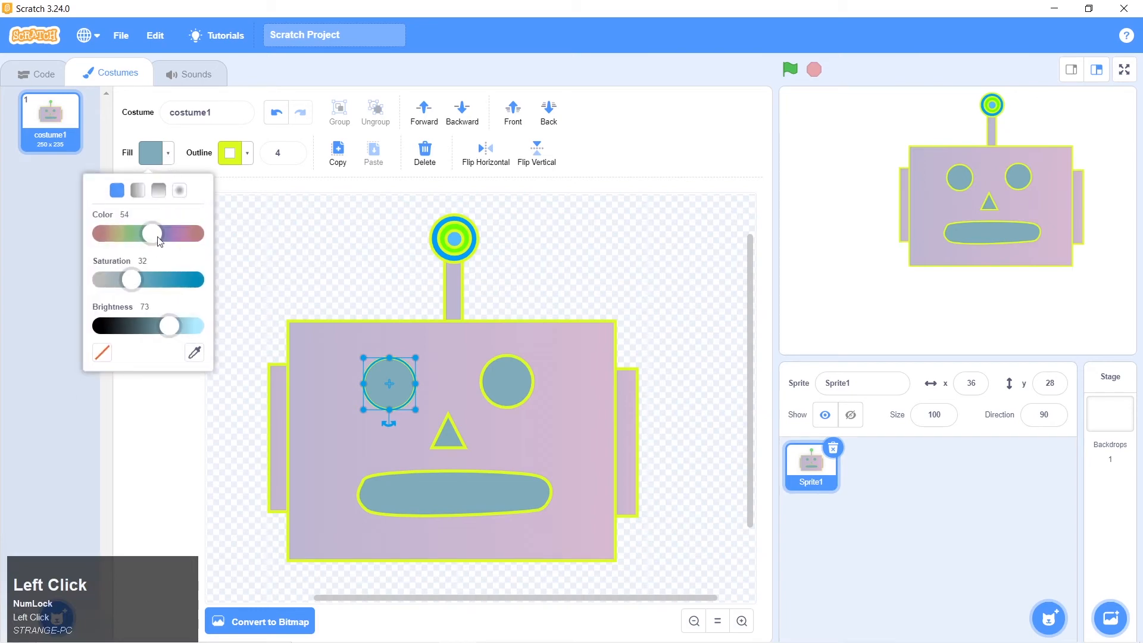
{"action": "left_click", "coordinate": [107, 356]}
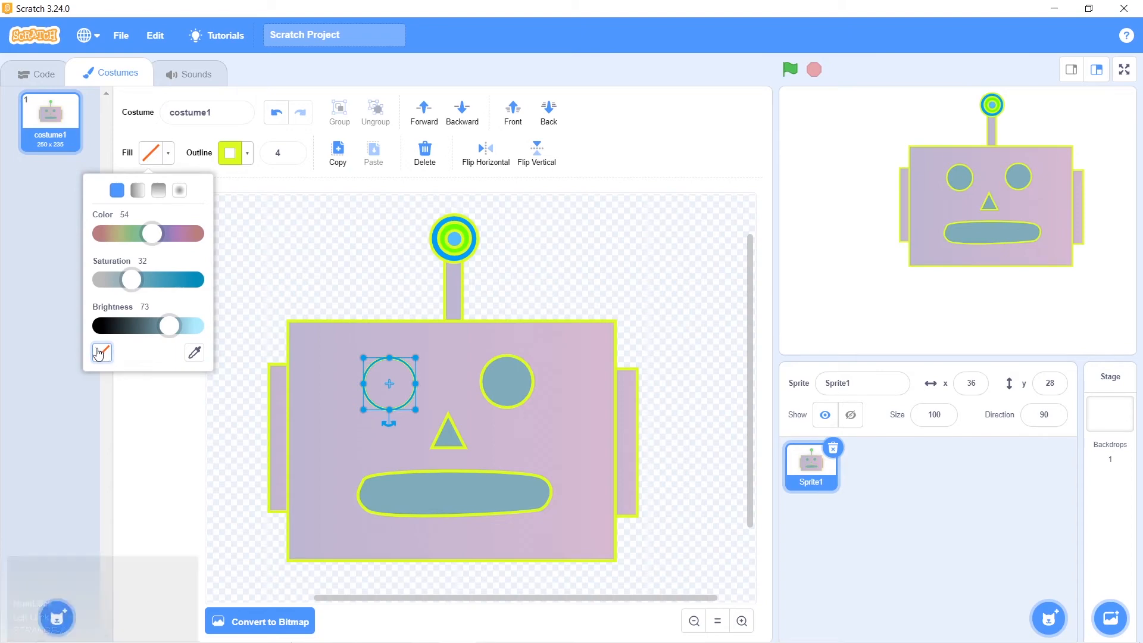
{"action": "left_click", "coordinate": [195, 353]}
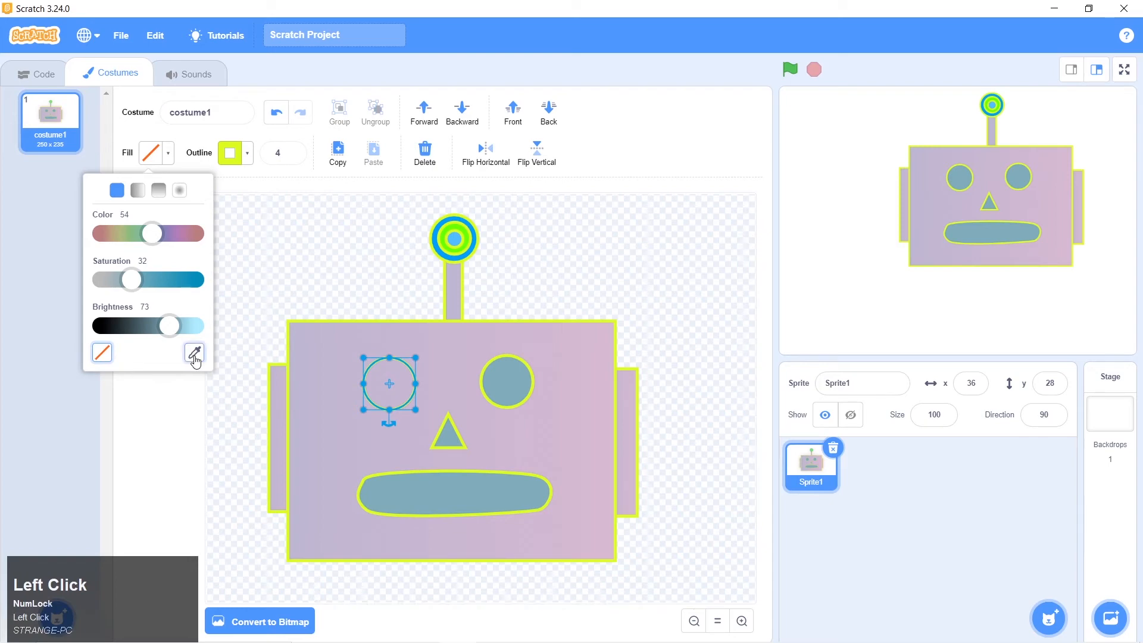
{"action": "left_click", "coordinate": [174, 407]}
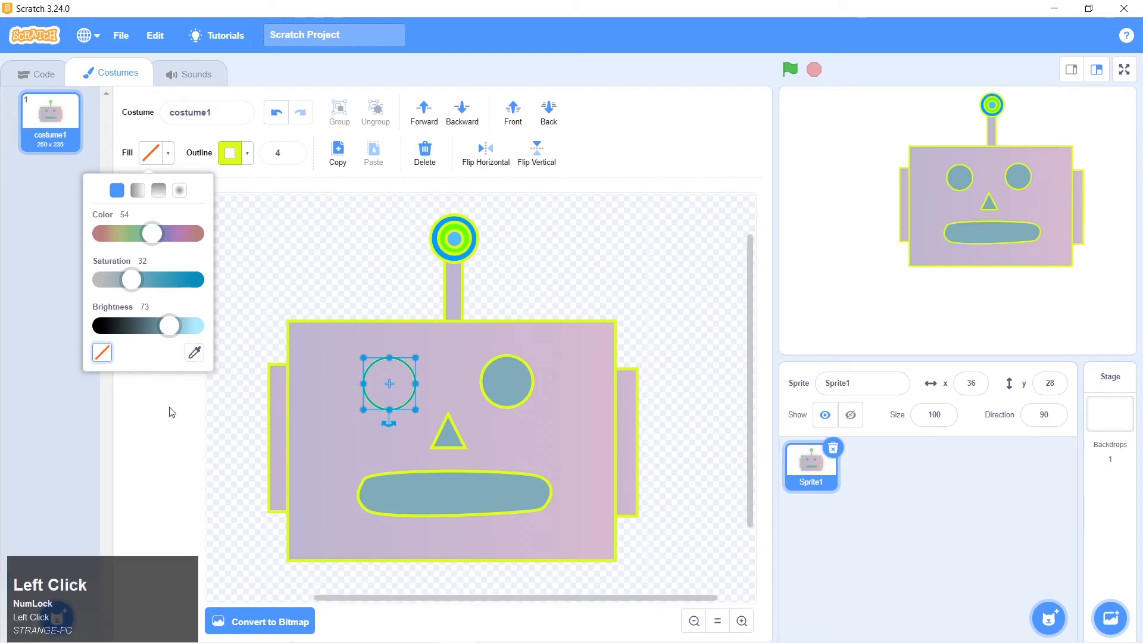
{"action": "left_click", "coordinate": [139, 122]}
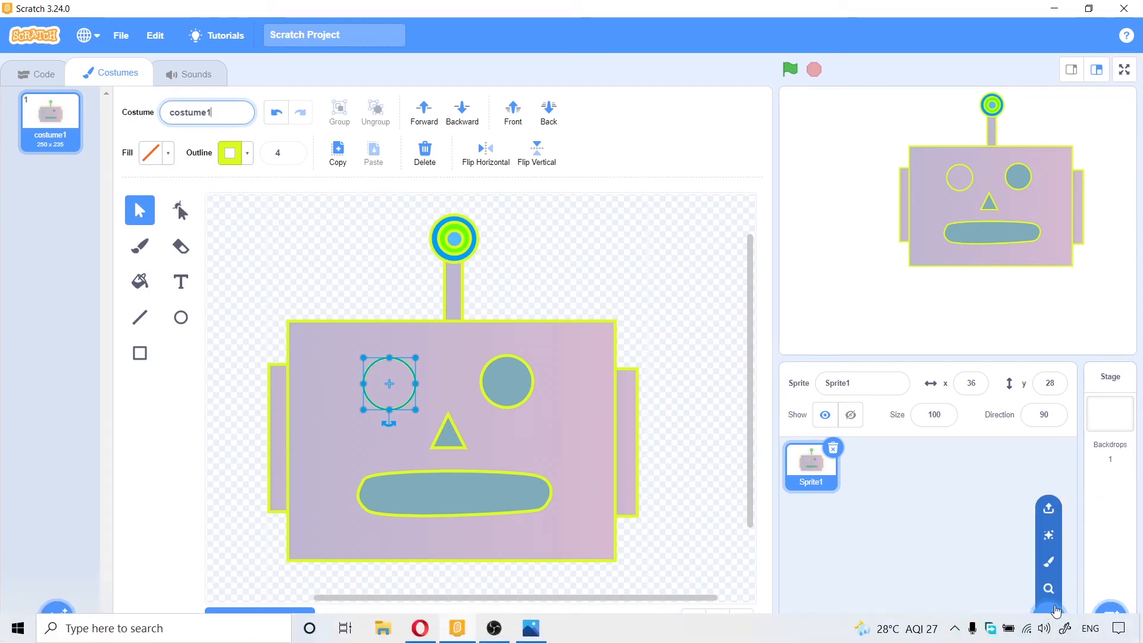
Add the Bear sprite from the sprite library and move it to x -98, y -62 on the stage
{"action": "left_click", "coordinate": [1050, 618]}
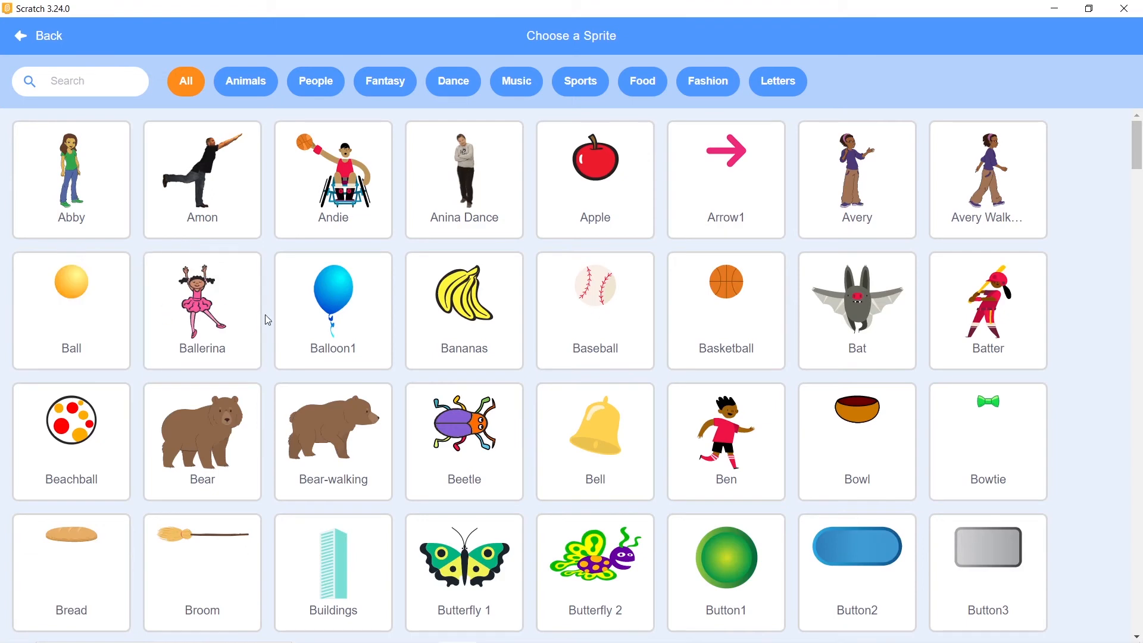
{"action": "left_click", "coordinate": [212, 429]}
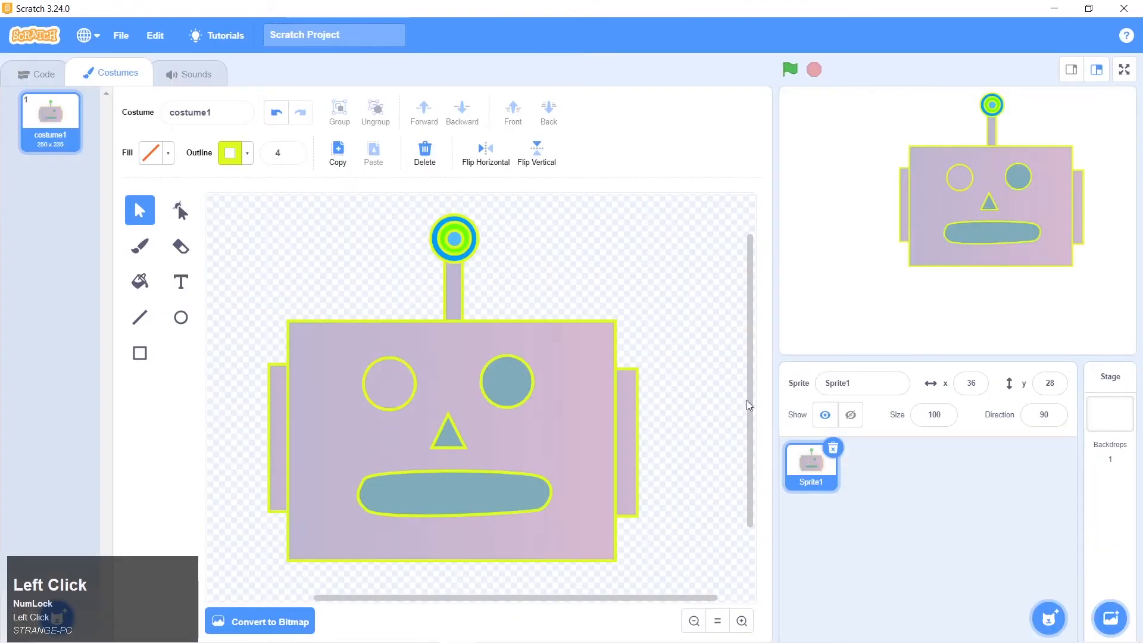
{"action": "left_click", "coordinate": [806, 468]}
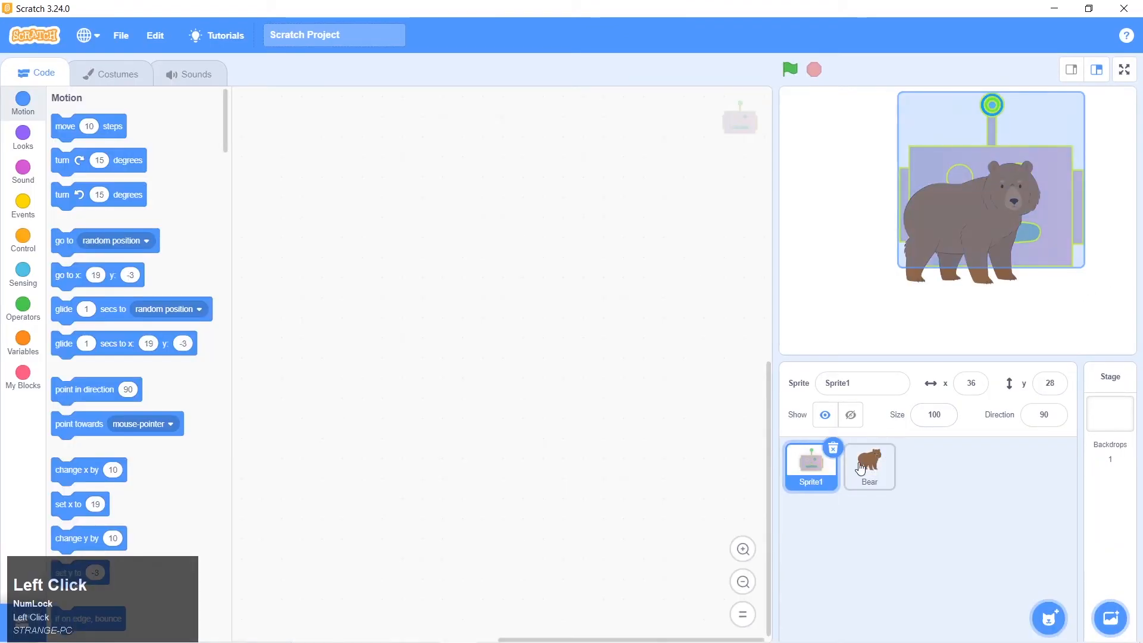
{"action": "left_click_drag", "start_coordinate": [956, 219], "coordinate": [870, 262]}
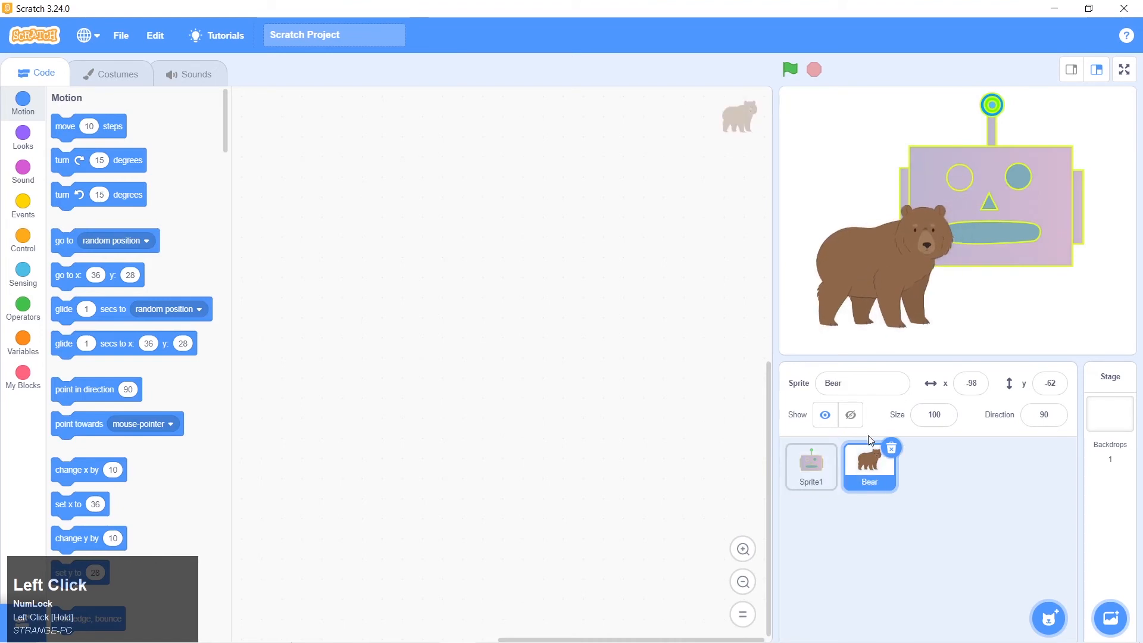
Select the robot sprite Sprite1, view its code and sounds, and return to its costume drawing
{"action": "left_click", "coordinate": [807, 469]}
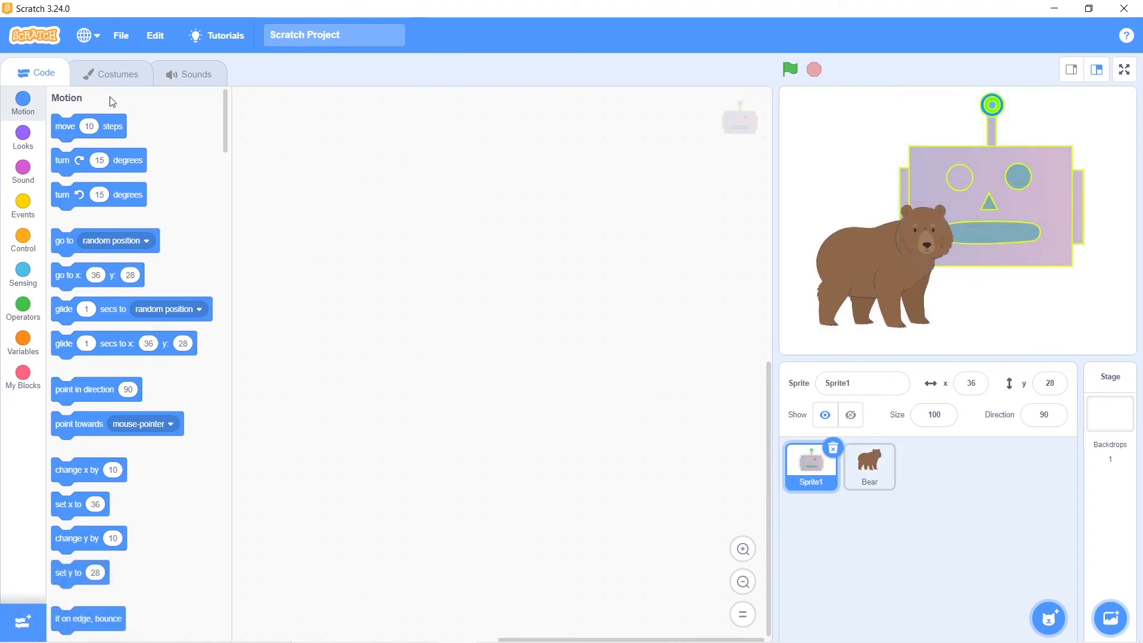
{"action": "left_click", "coordinate": [34, 83]}
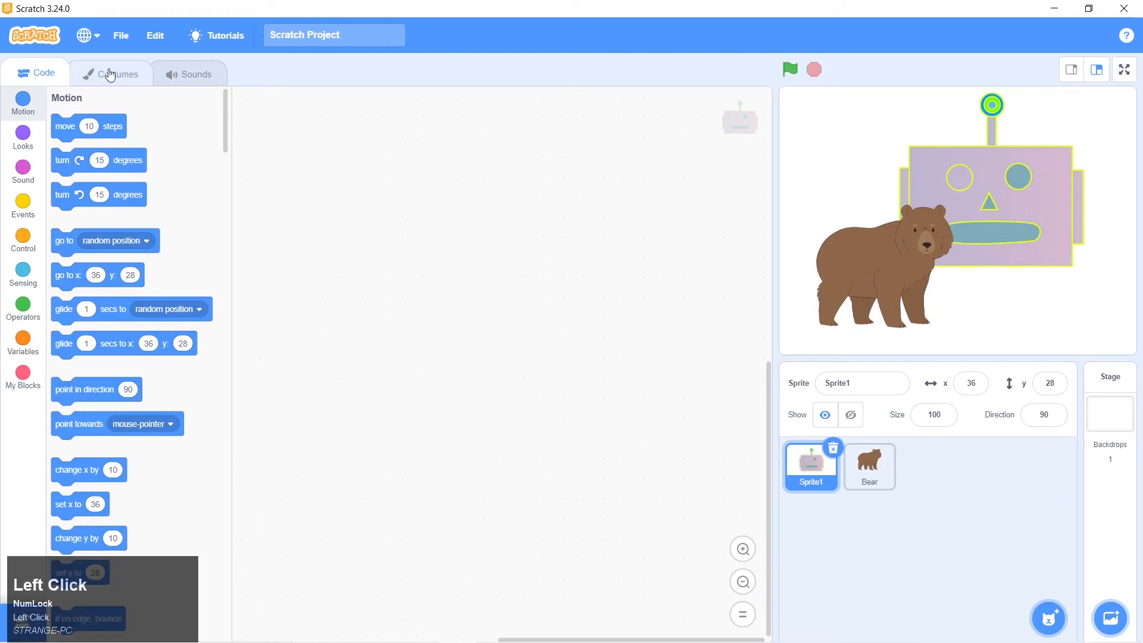
{"action": "left_click", "coordinate": [110, 74]}
{"action": "left_click", "coordinate": [179, 74]}
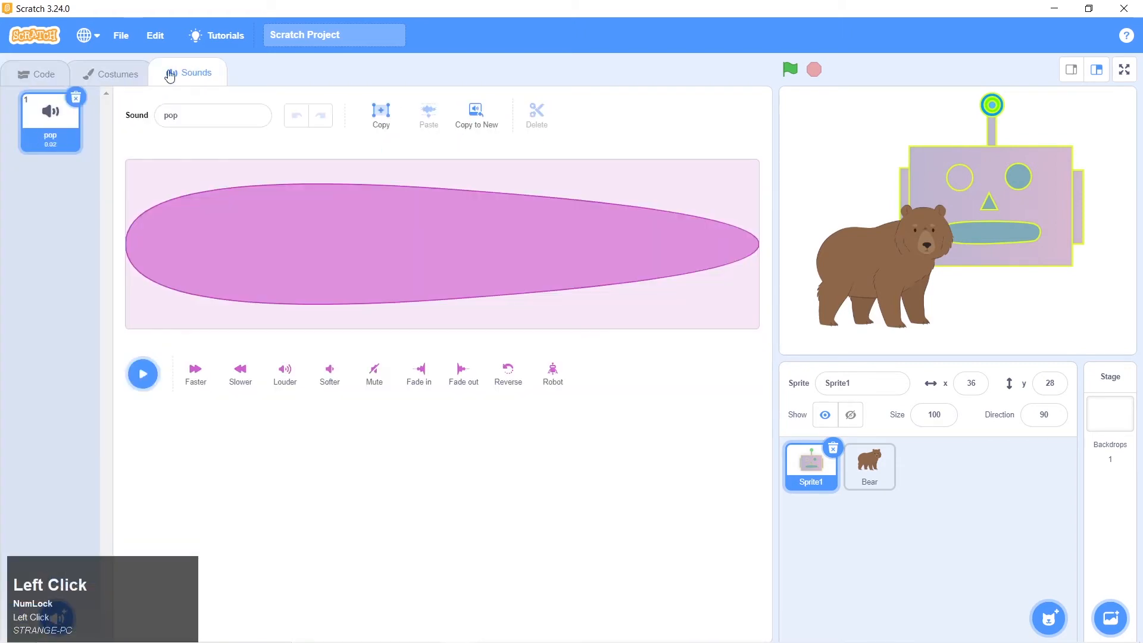
{"action": "left_click", "coordinate": [117, 74]}
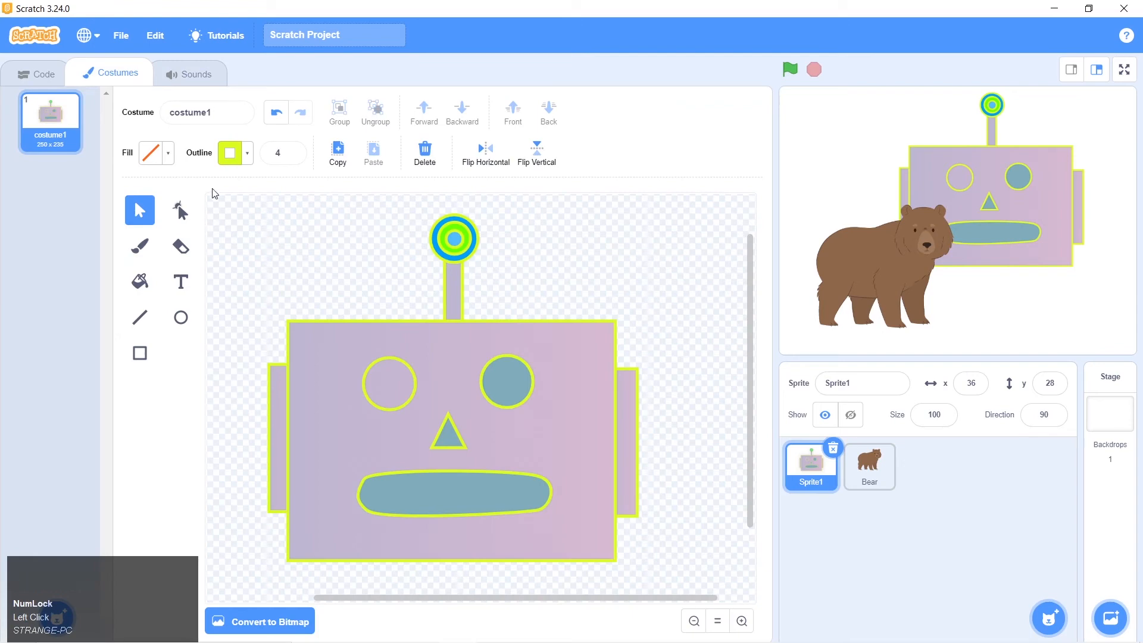
{"action": "left_click", "coordinate": [166, 156]}
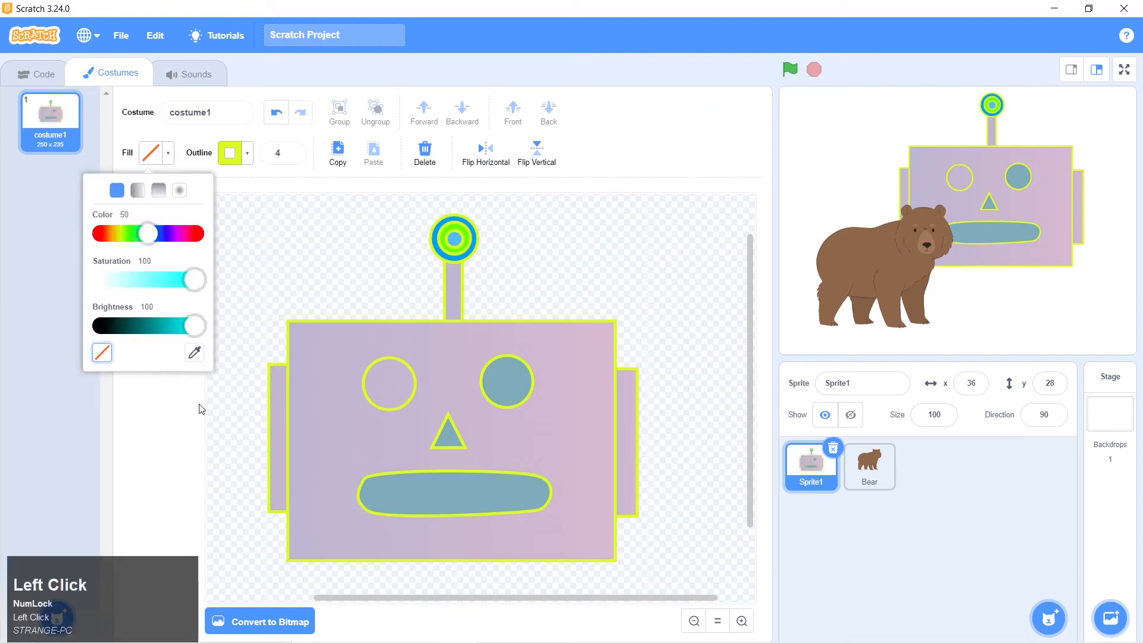
{"action": "left_click", "coordinate": [195, 356]}
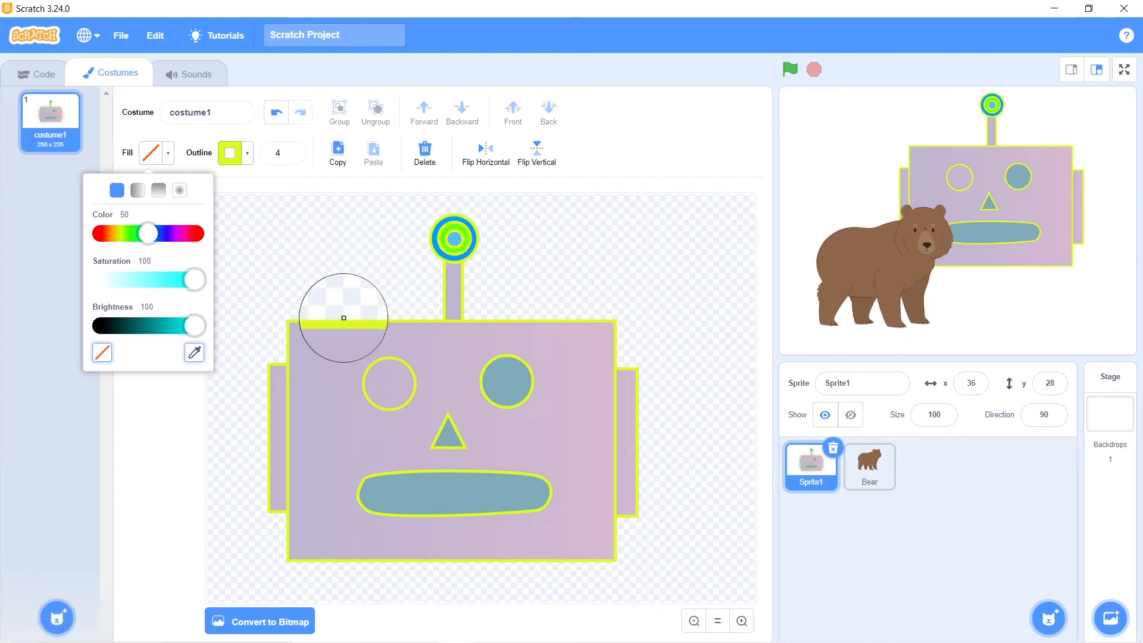
{"action": "left_click", "coordinate": [231, 183]}
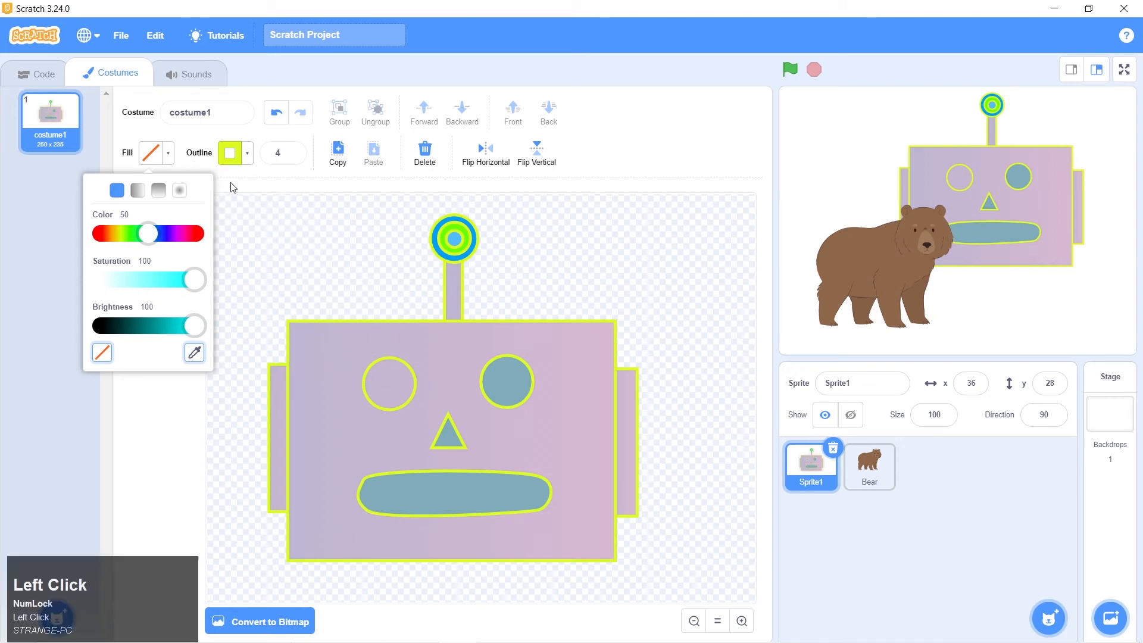
{"action": "left_click", "coordinate": [159, 112]}
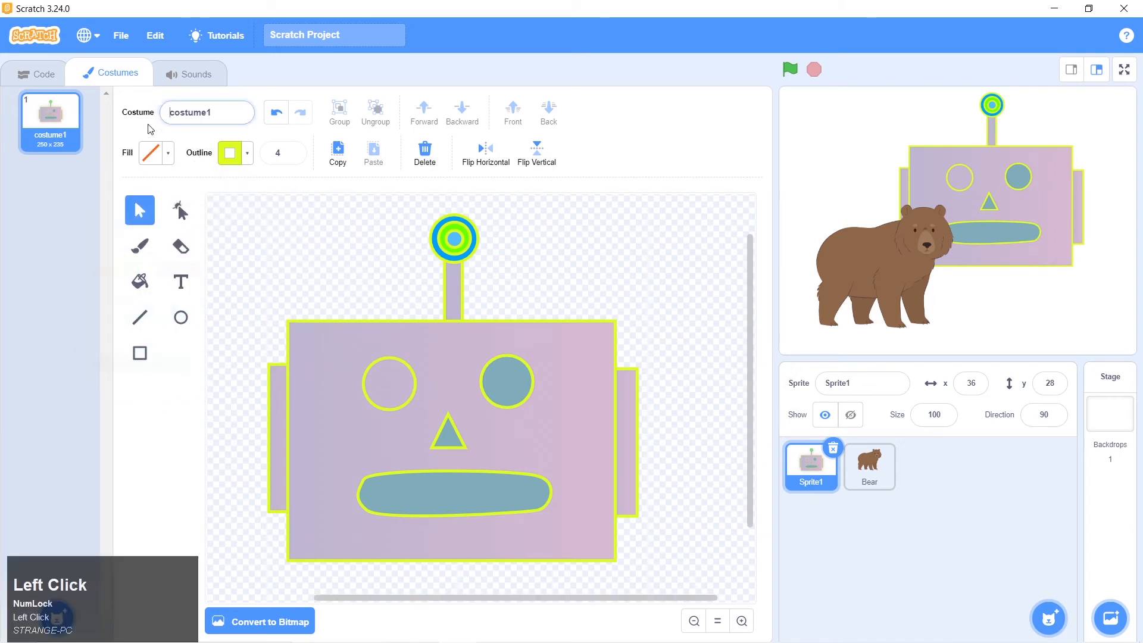
Select the unfilled left eye by its outline, fill it with blue sampled from the antenna's outer ring, and reduce the saturation to 9
{"action": "left_click", "coordinate": [397, 386]}
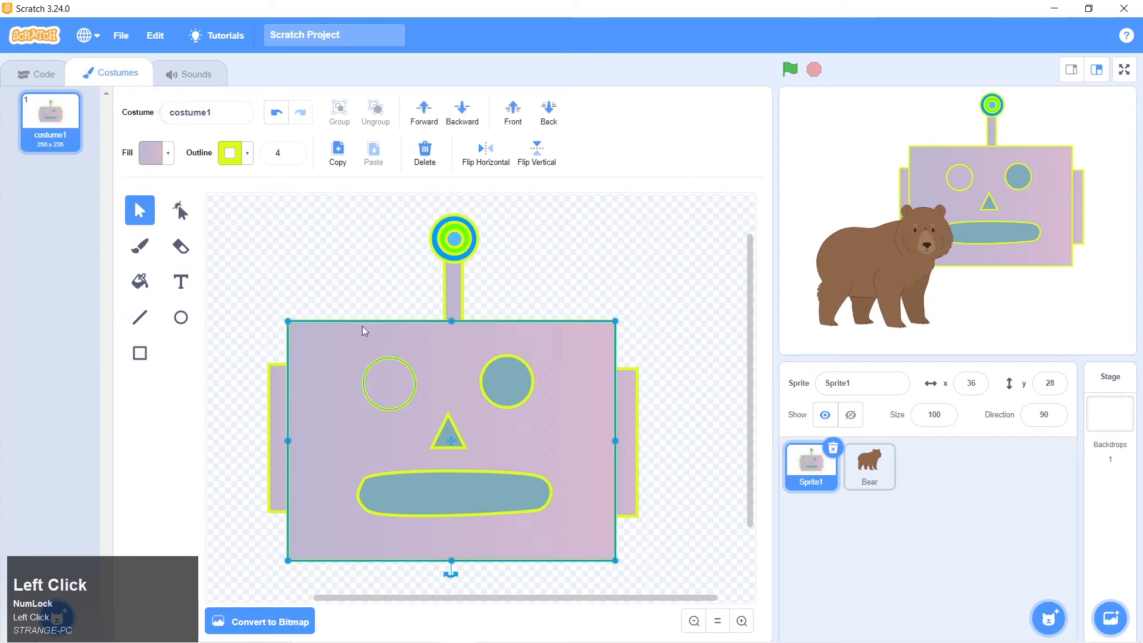
{"action": "left_click", "coordinate": [377, 375]}
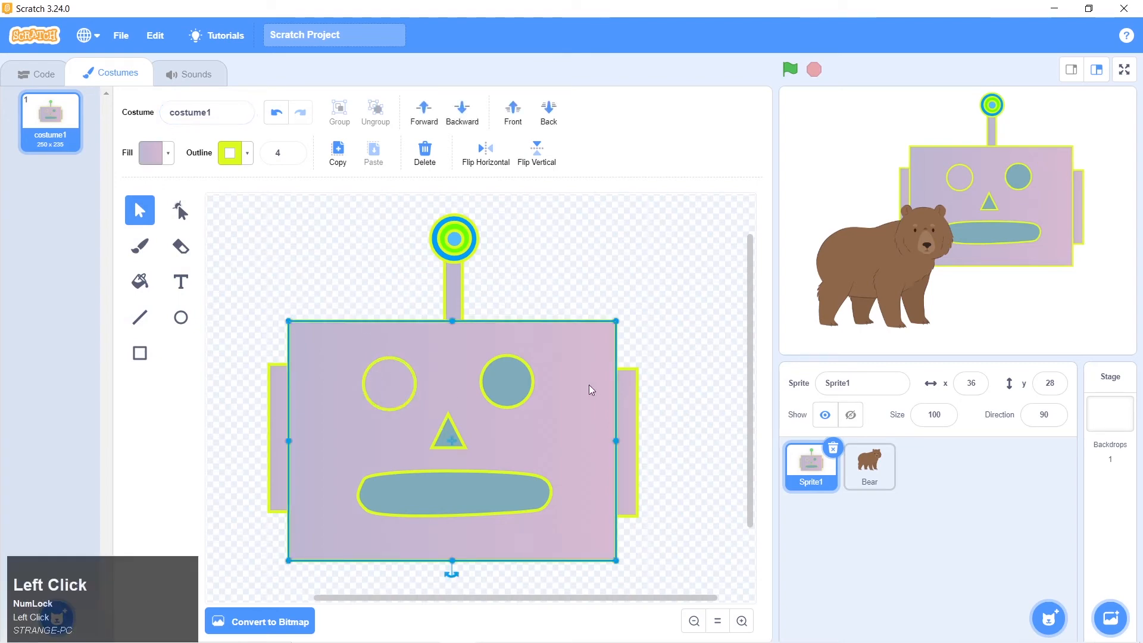
{"action": "left_click", "coordinate": [511, 388]}
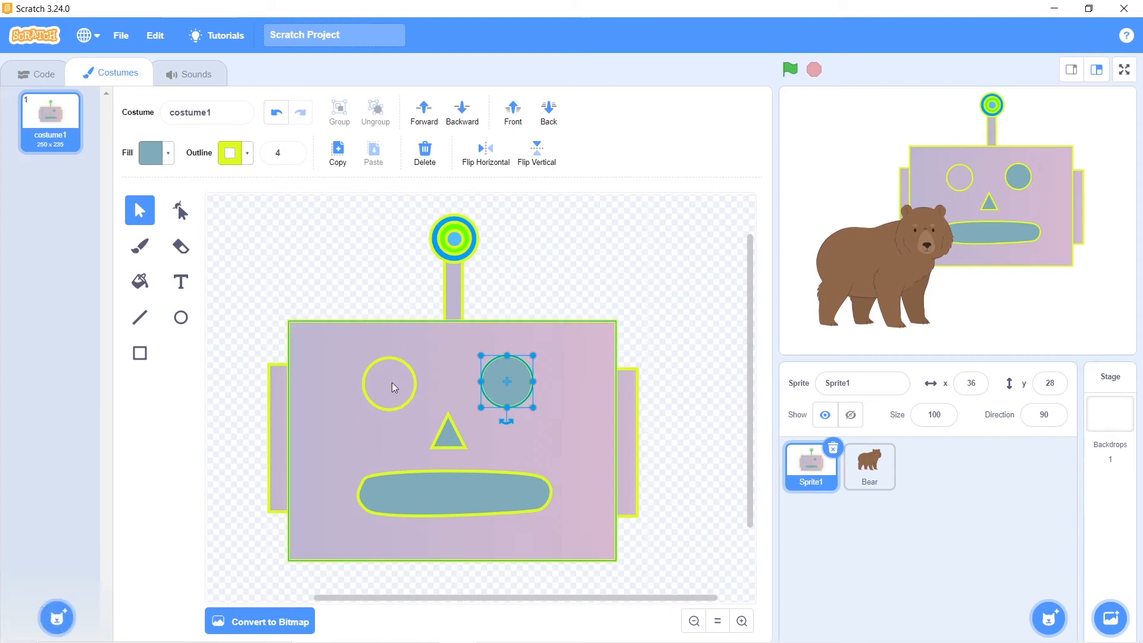
{"action": "left_click", "coordinate": [392, 385]}
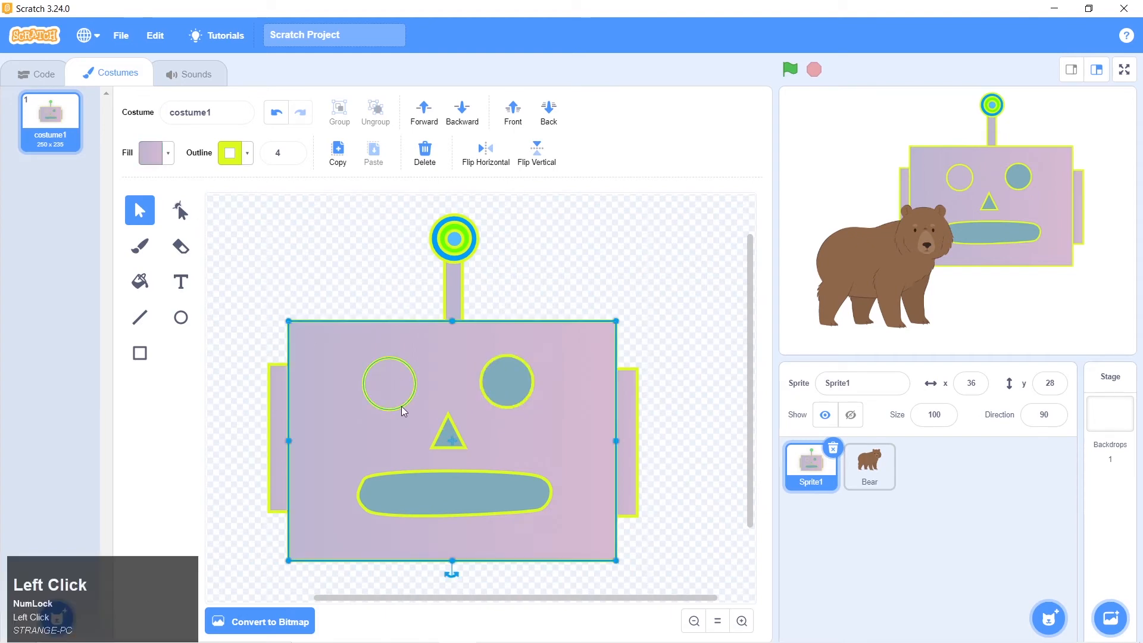
{"action": "left_click", "coordinate": [402, 406]}
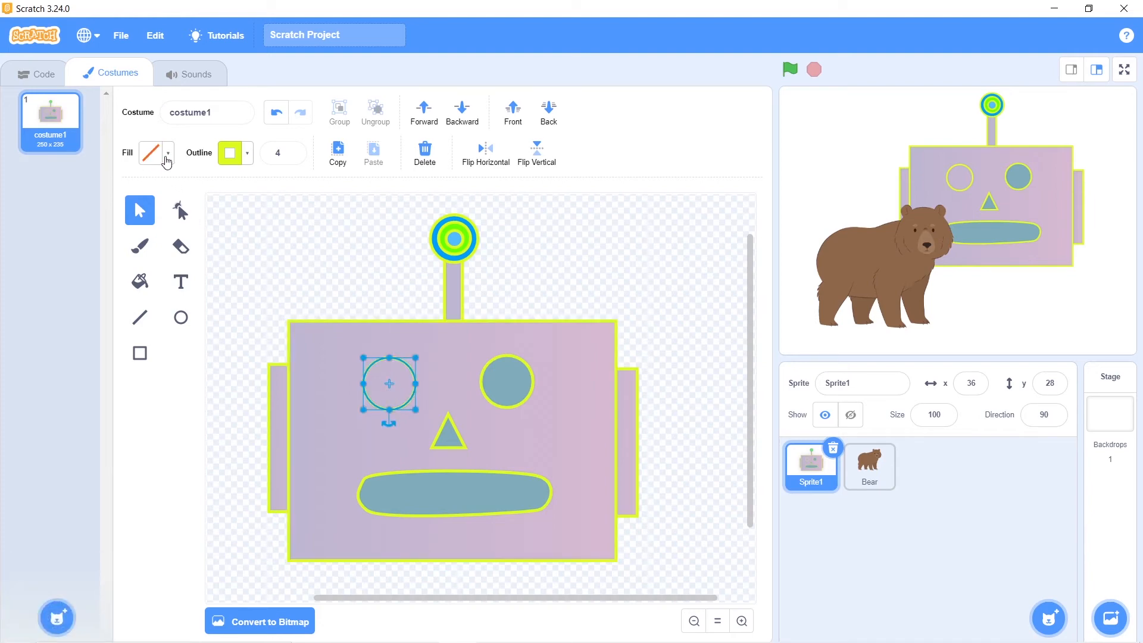
{"action": "left_click", "coordinate": [166, 159]}
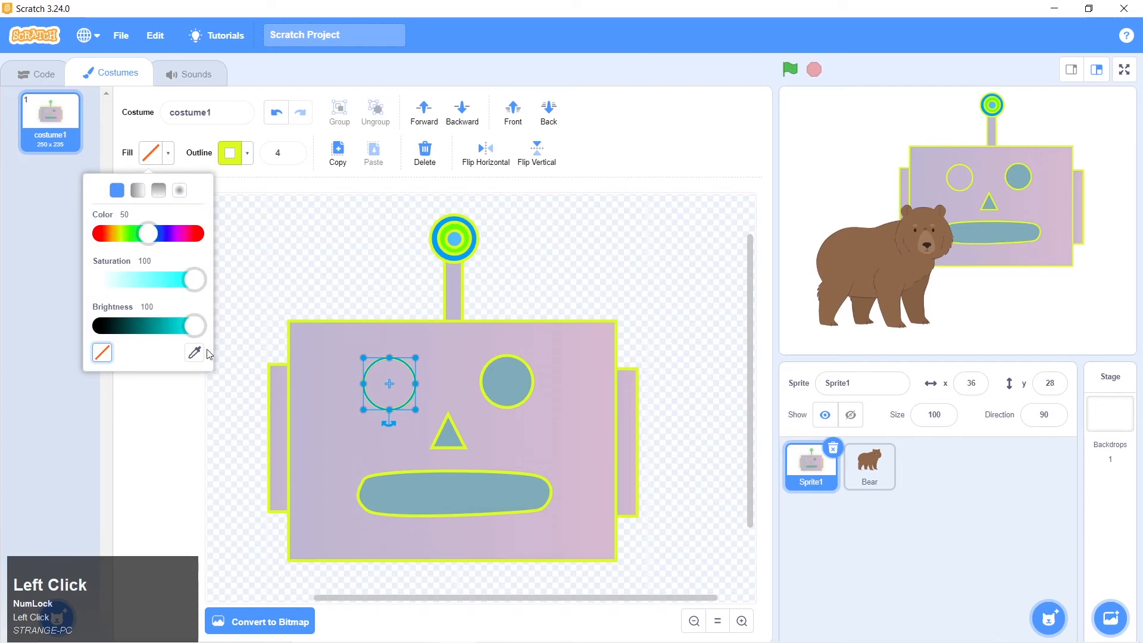
{"action": "left_click", "coordinate": [196, 354]}
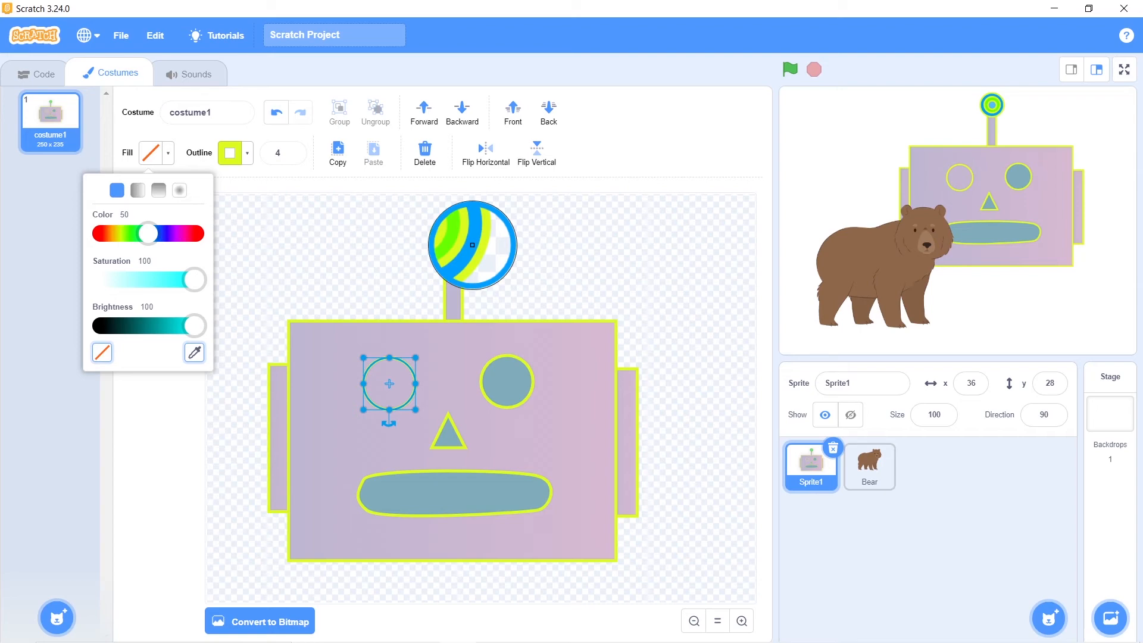
{"action": "left_click", "coordinate": [472, 245]}
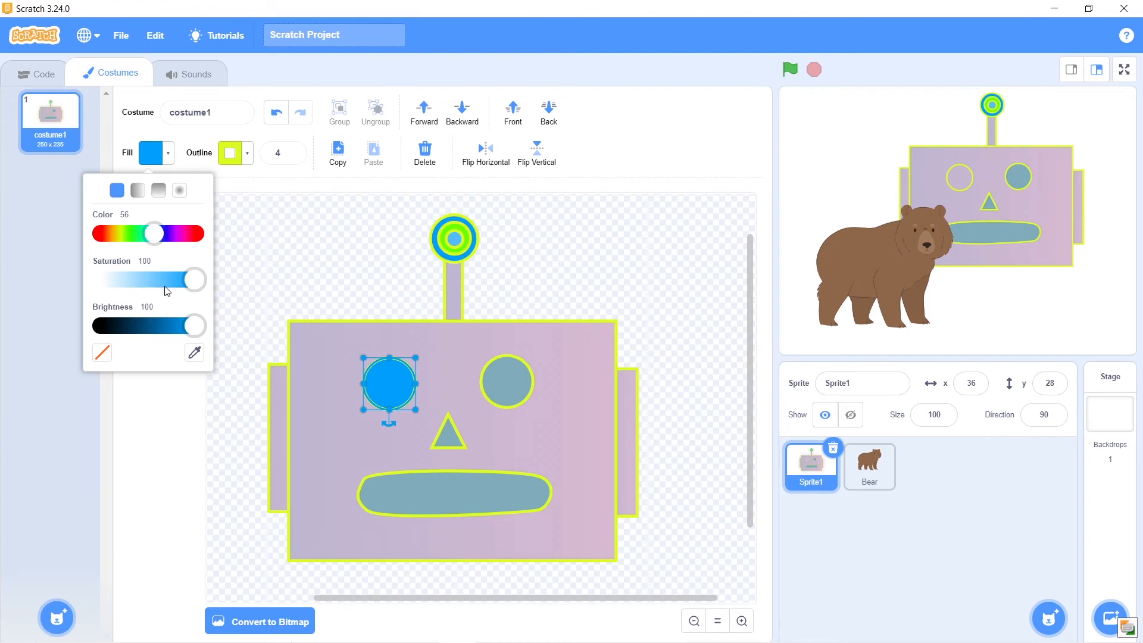
{"action": "left_click_drag", "start_coordinate": [192, 285], "coordinate": [110, 285]}
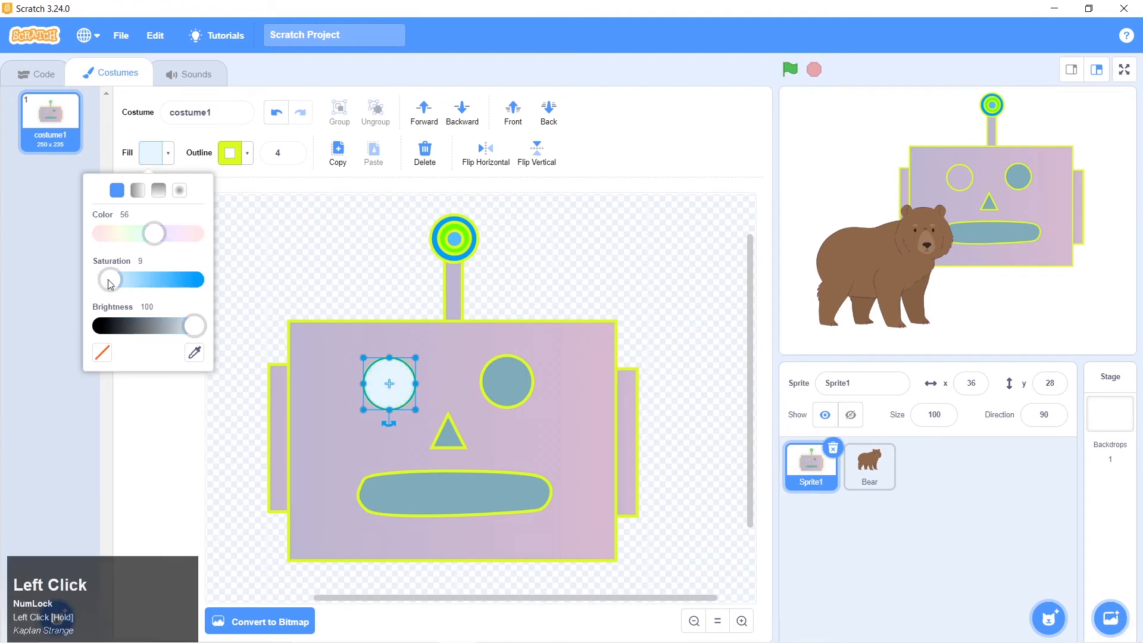
{"action": "left_click", "coordinate": [316, 262]}
Check the robot 1.png picture again, and fill the right eye with the pale blue sampled from the left eye
{"action": "key", "text": "alt+Tab"}
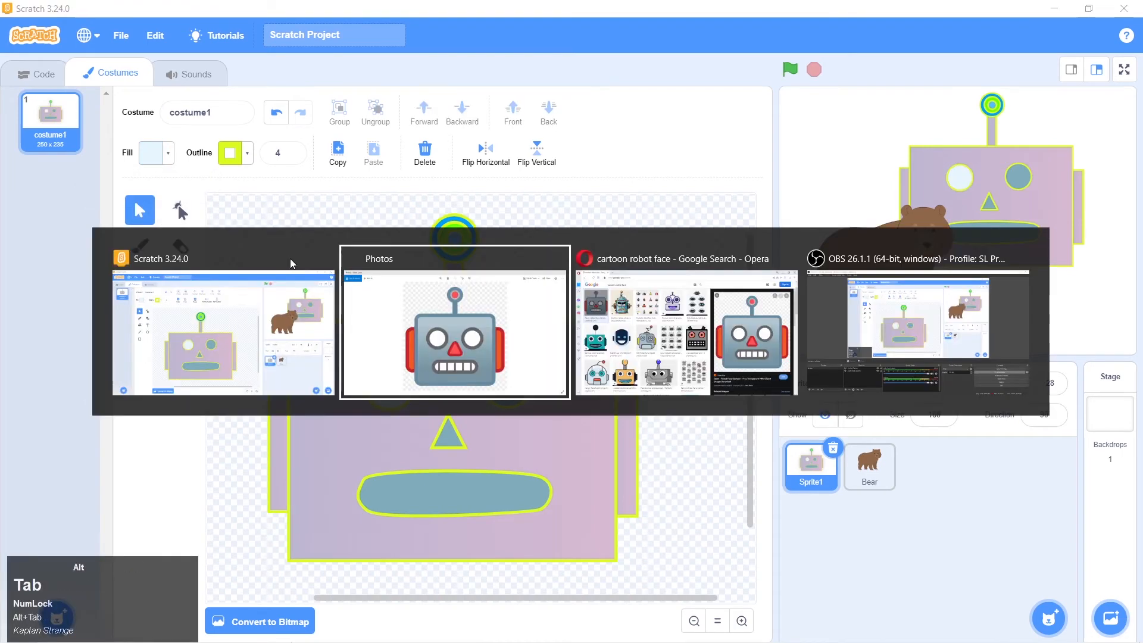
{"action": "key", "text": "alt+Tab"}
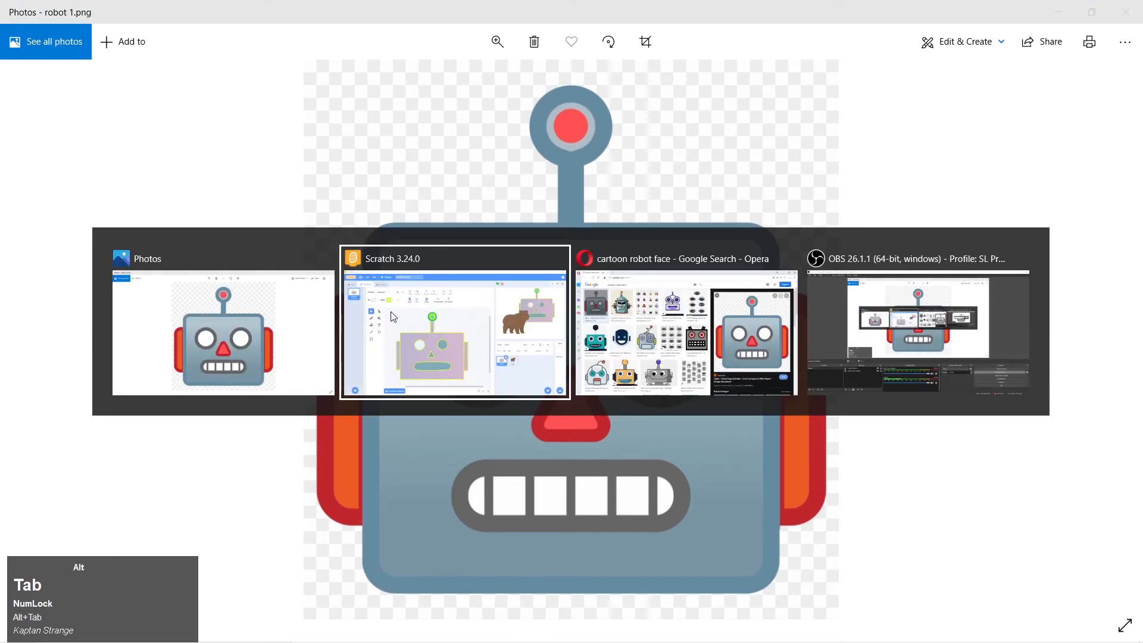
{"action": "left_click", "coordinate": [506, 385]}
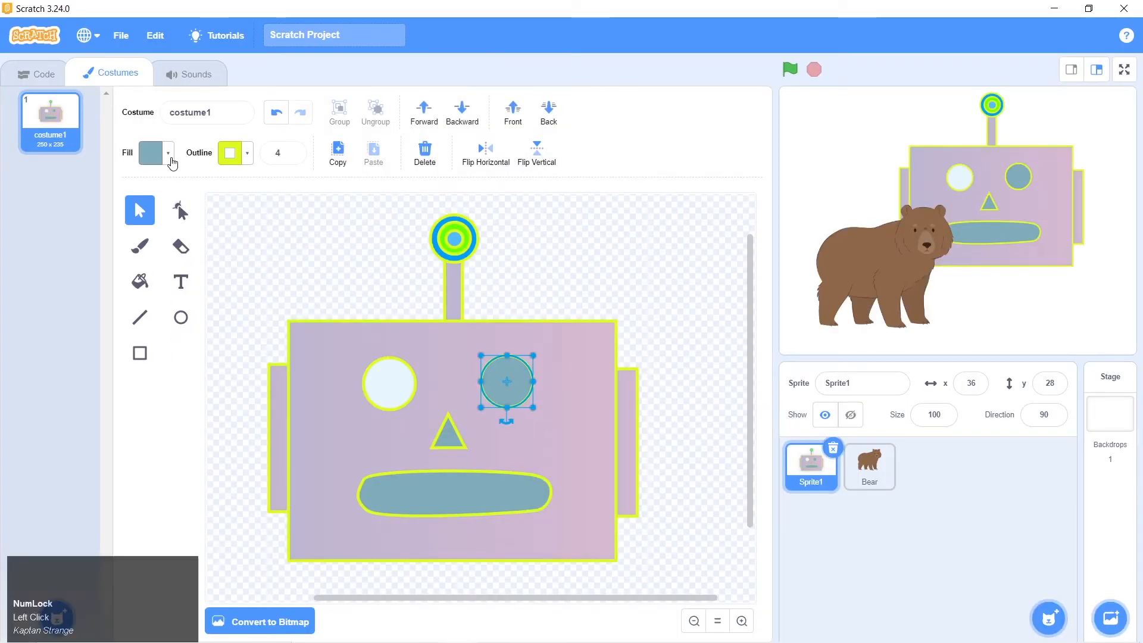
{"action": "left_click", "coordinate": [172, 161]}
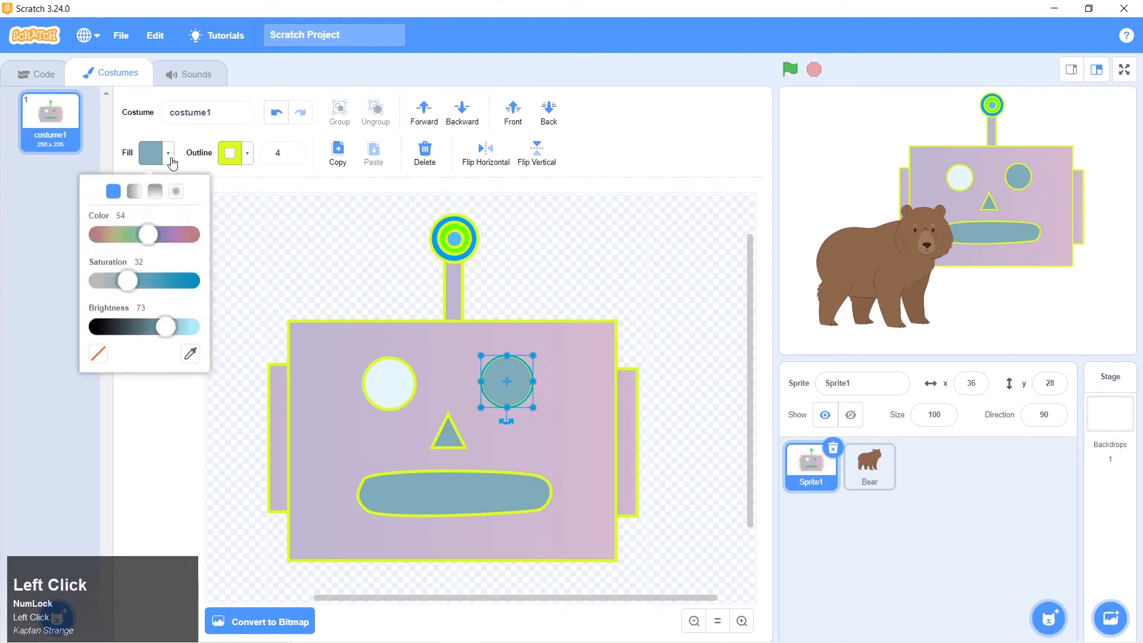
{"action": "left_click", "coordinate": [194, 353]}
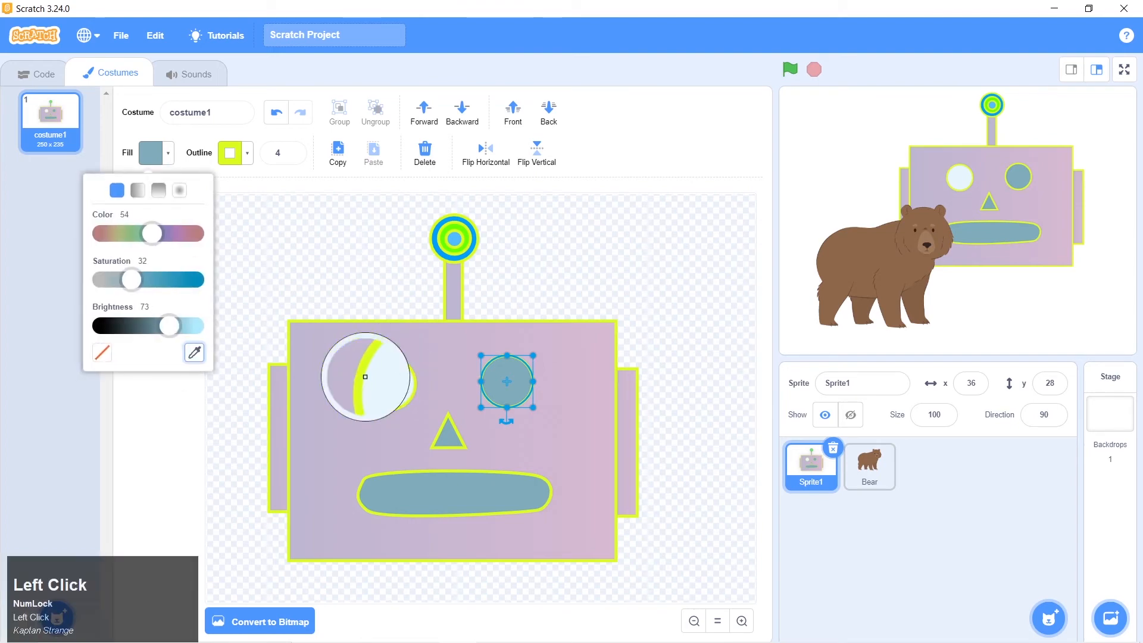
{"action": "left_click", "coordinate": [389, 382]}
{"action": "left_click", "coordinate": [534, 300]}
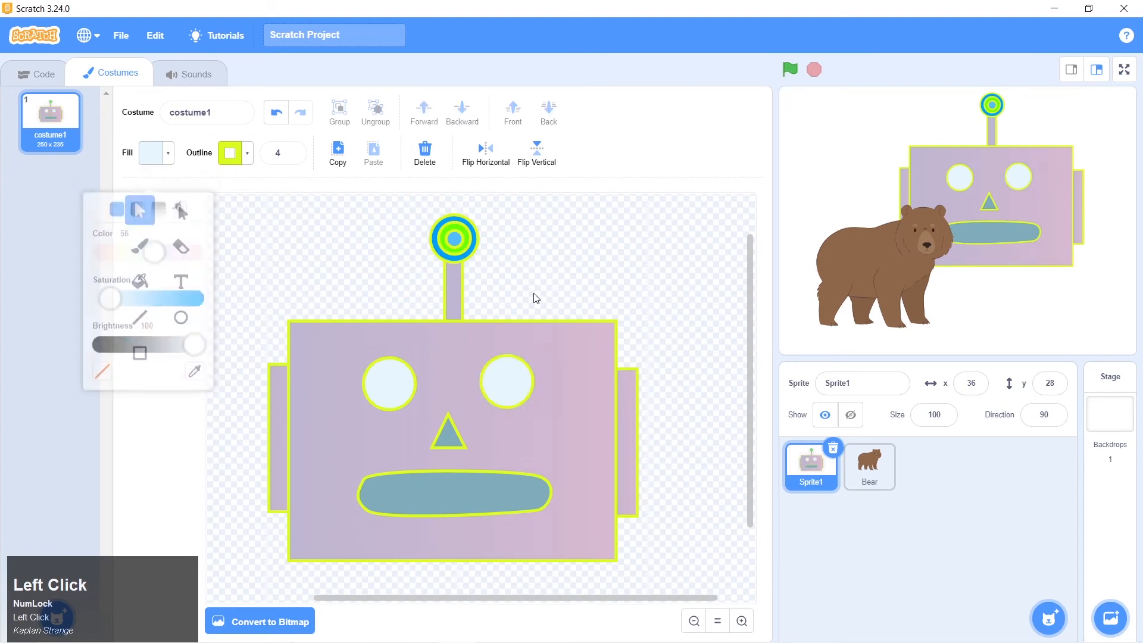
Delete the Bear sprite from the project
{"action": "left_click", "coordinate": [881, 456]}
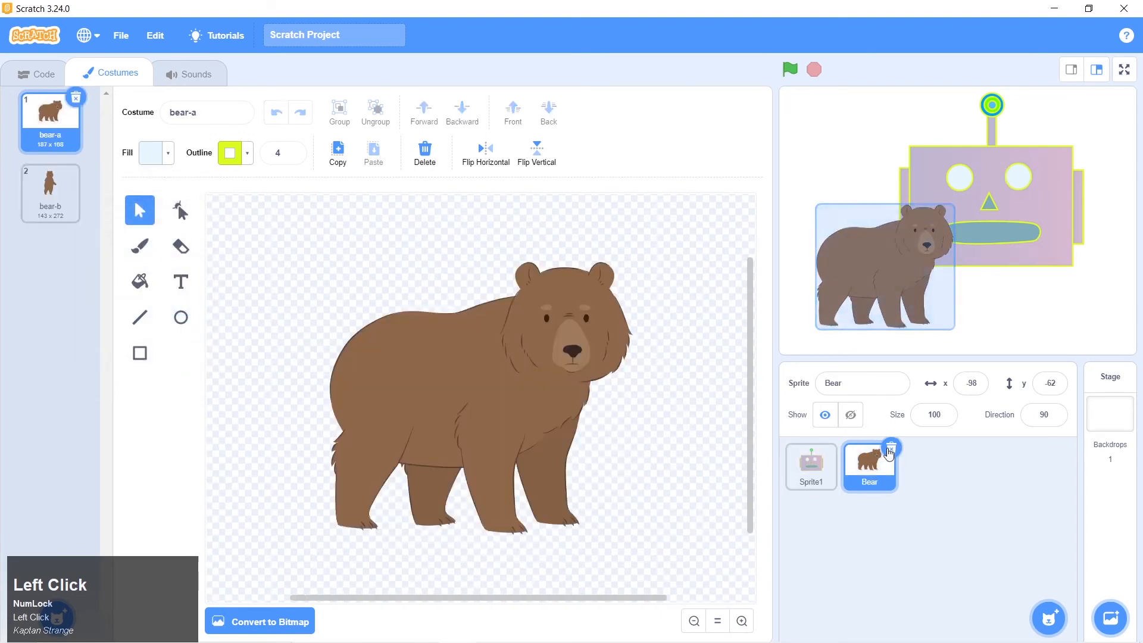
{"action": "left_click", "coordinate": [891, 447]}
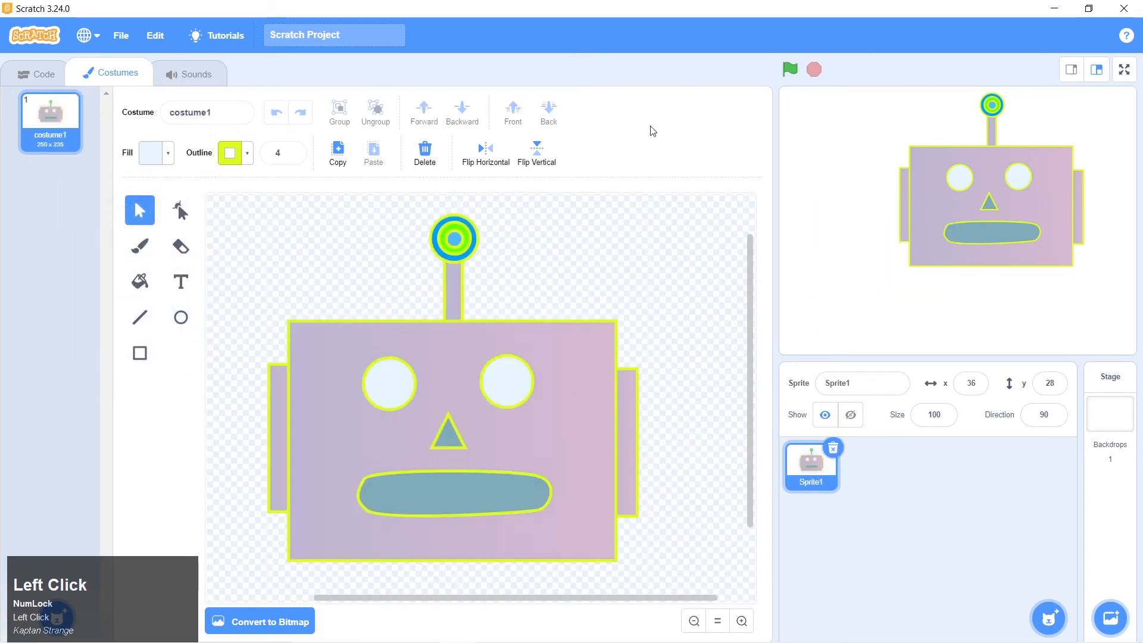
Check the robot 1.png picture again and reshape the mouth by pulling its lower right edge outward into a point
{"action": "key", "text": "alt+Tab"}
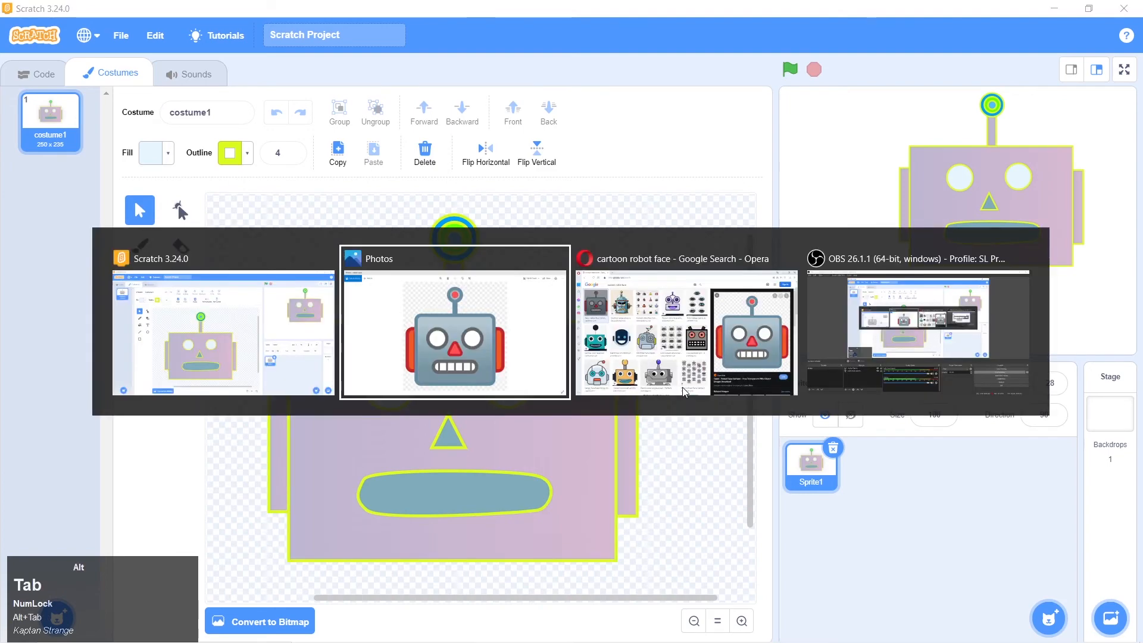
{"action": "key", "text": "alt+Tab"}
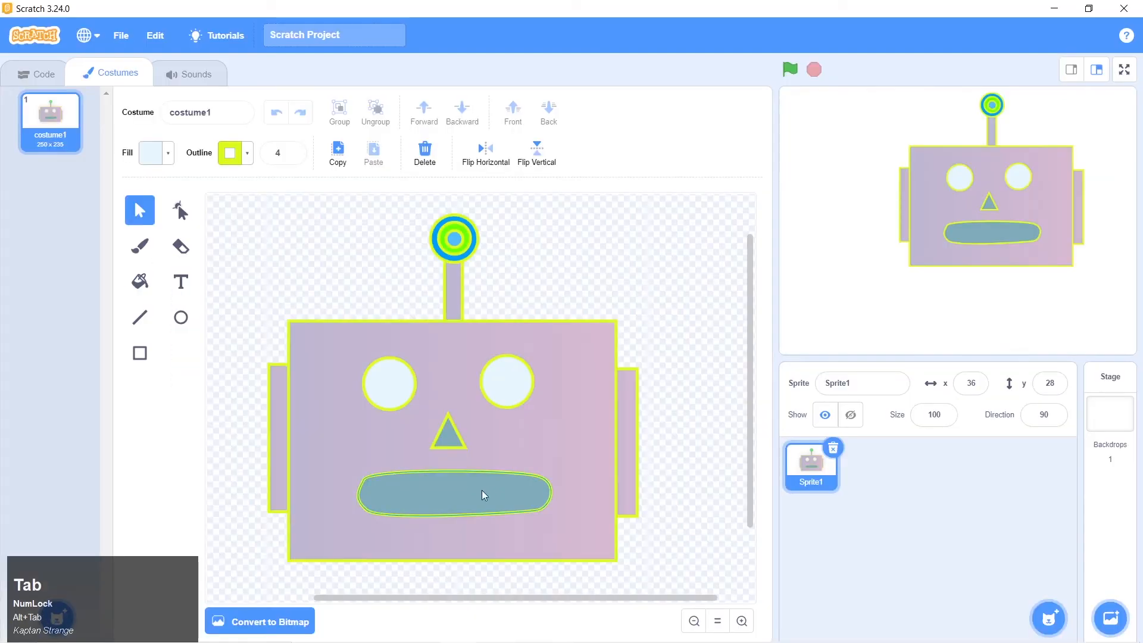
{"action": "left_click", "coordinate": [448, 494]}
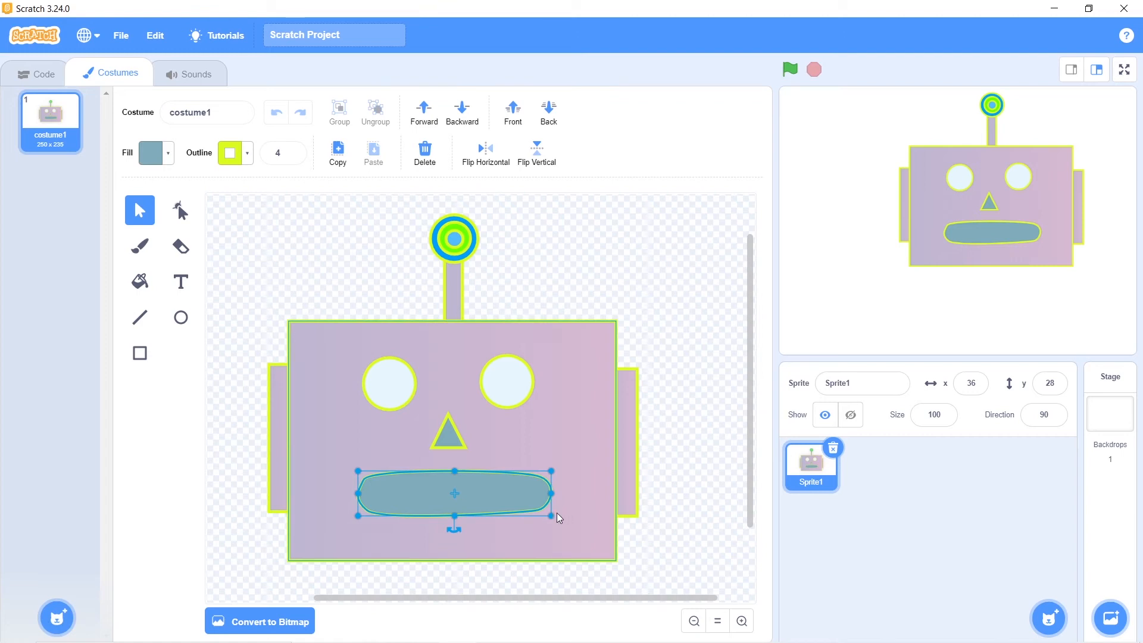
{"action": "left_click", "coordinate": [180, 210]}
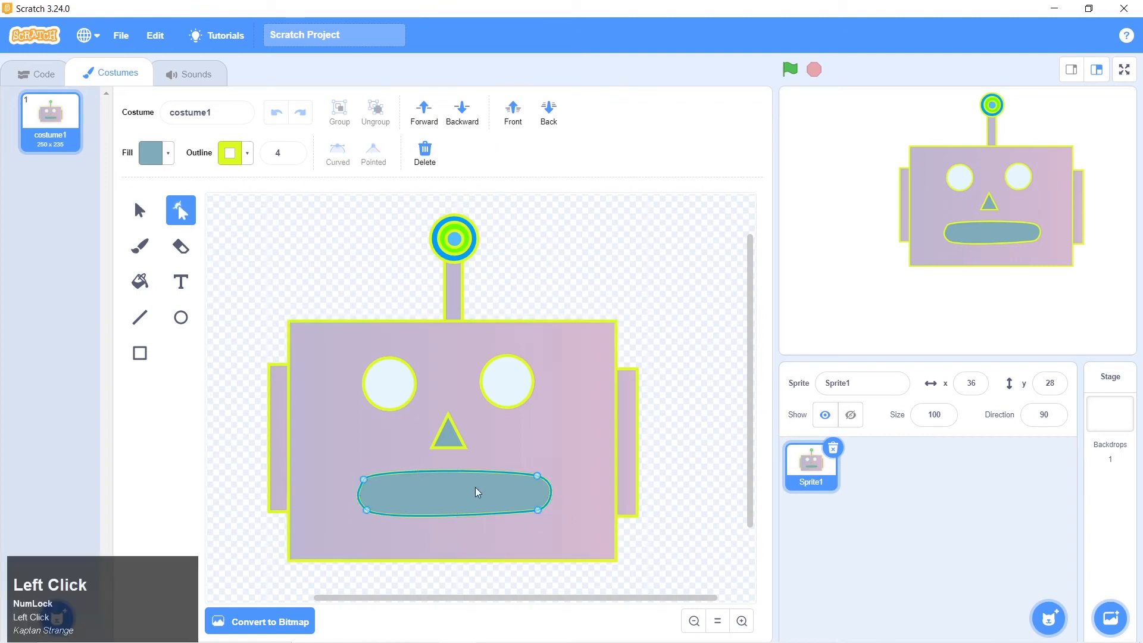
{"action": "left_click", "coordinate": [538, 513]}
{"action": "left_click_drag", "start_coordinate": [502, 518], "coordinate": [571, 506]}
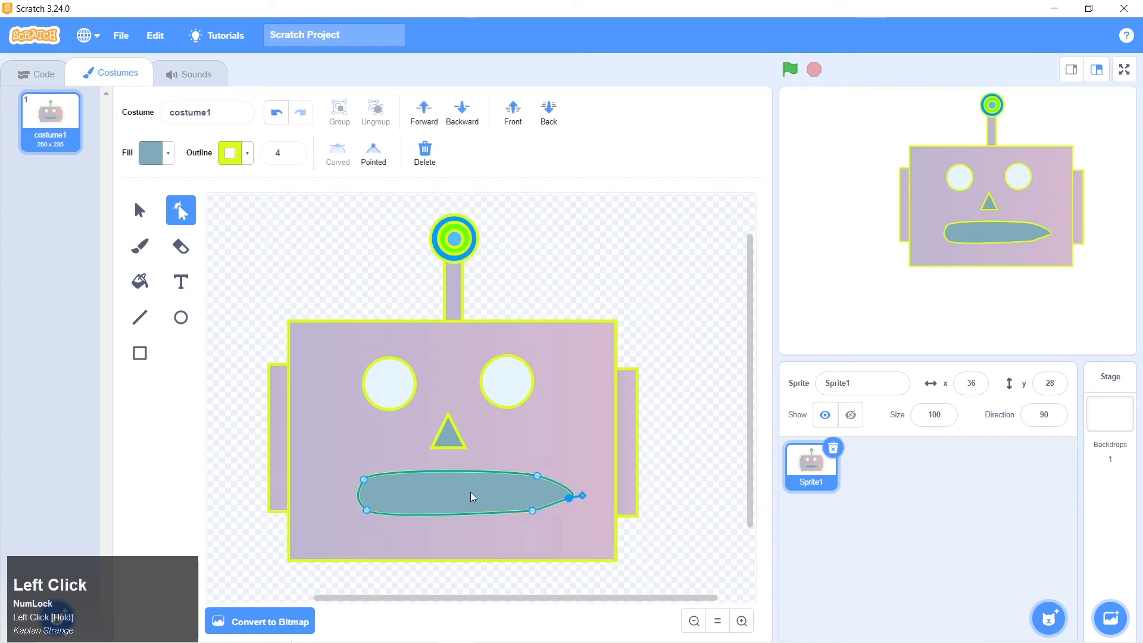
Delete the old mouth and draw a smaller rectangle below the nose as the new mouth
{"action": "left_click", "coordinate": [134, 200]}
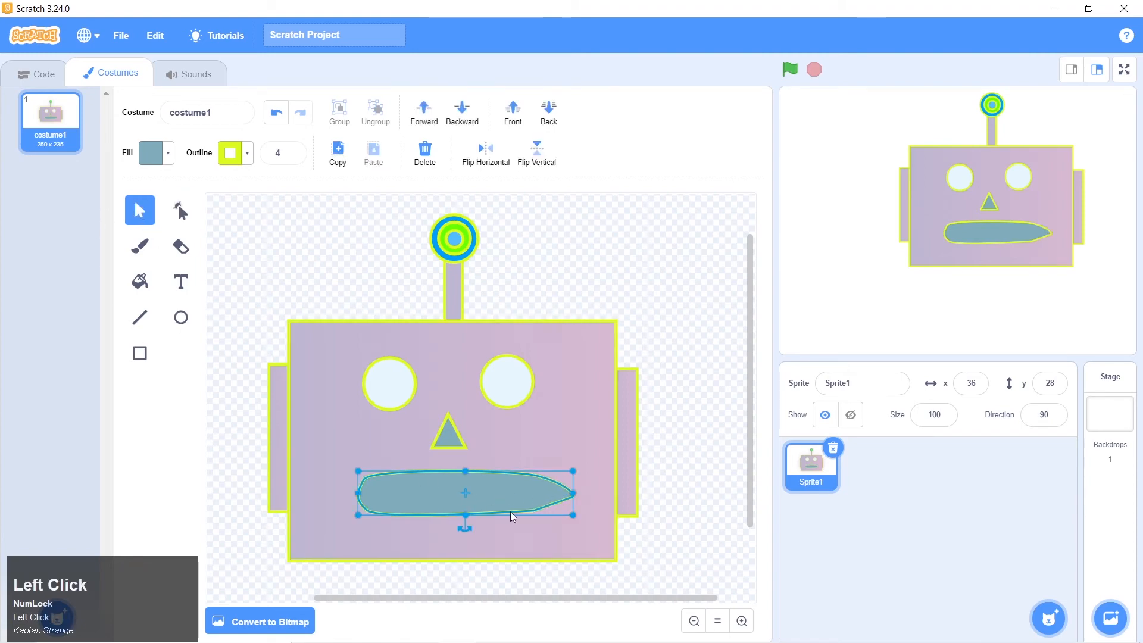
{"action": "key", "text": "Delete"}
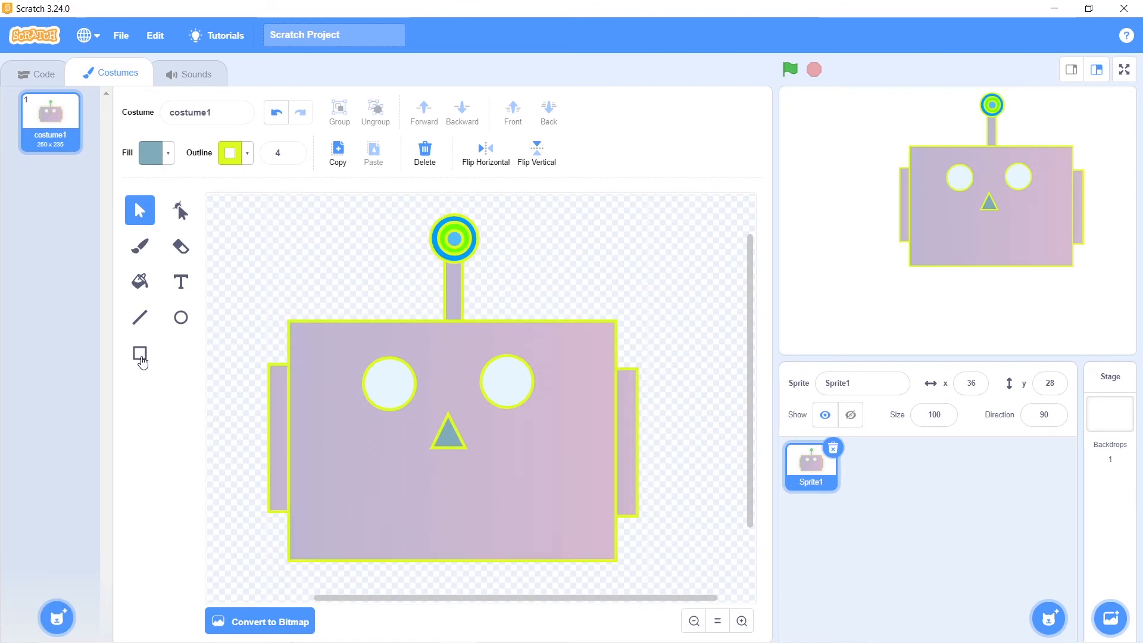
{"action": "left_click", "coordinate": [141, 357]}
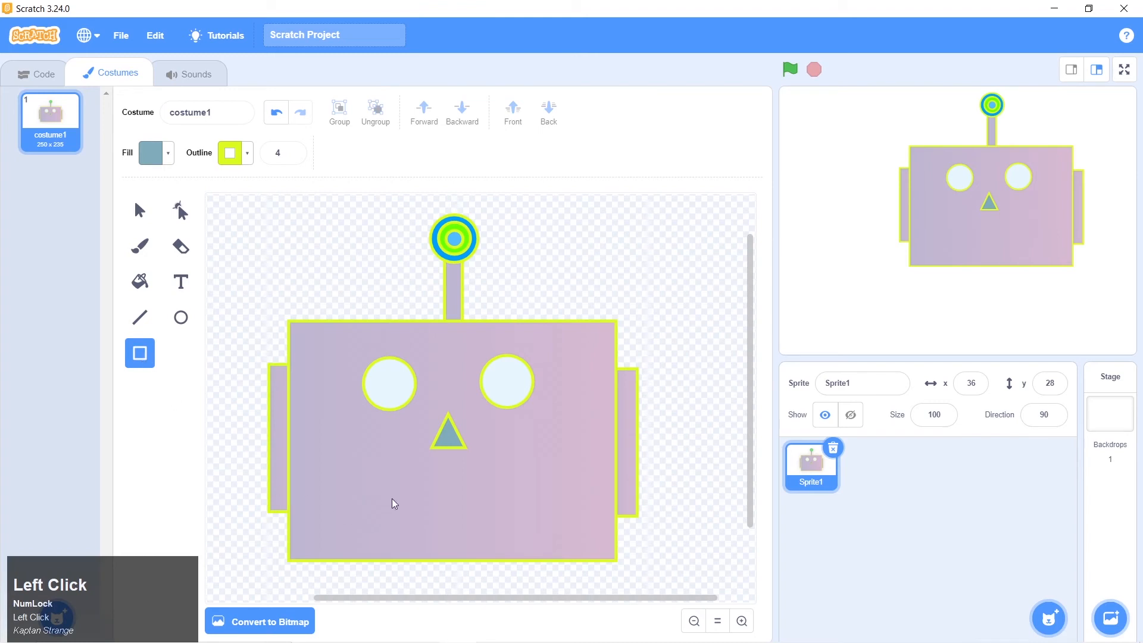
{"action": "left_click_drag", "start_coordinate": [388, 493], "coordinate": [515, 529]}
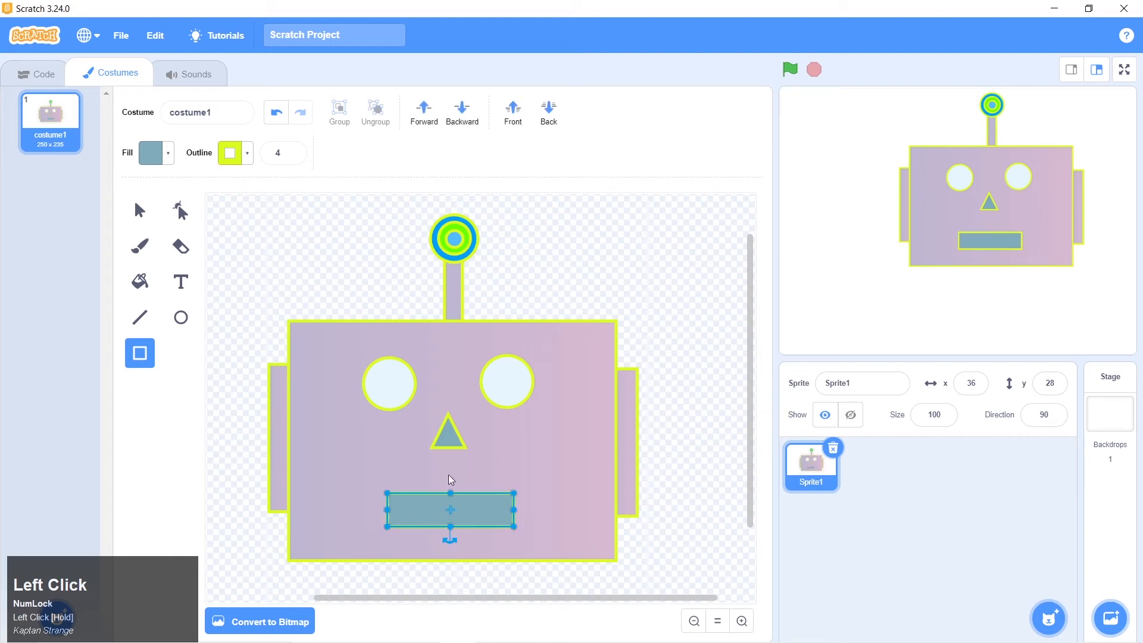
Add a point midway along the mouth rectangle's right edge and pull it slightly outward
{"action": "left_click", "coordinate": [136, 212]}
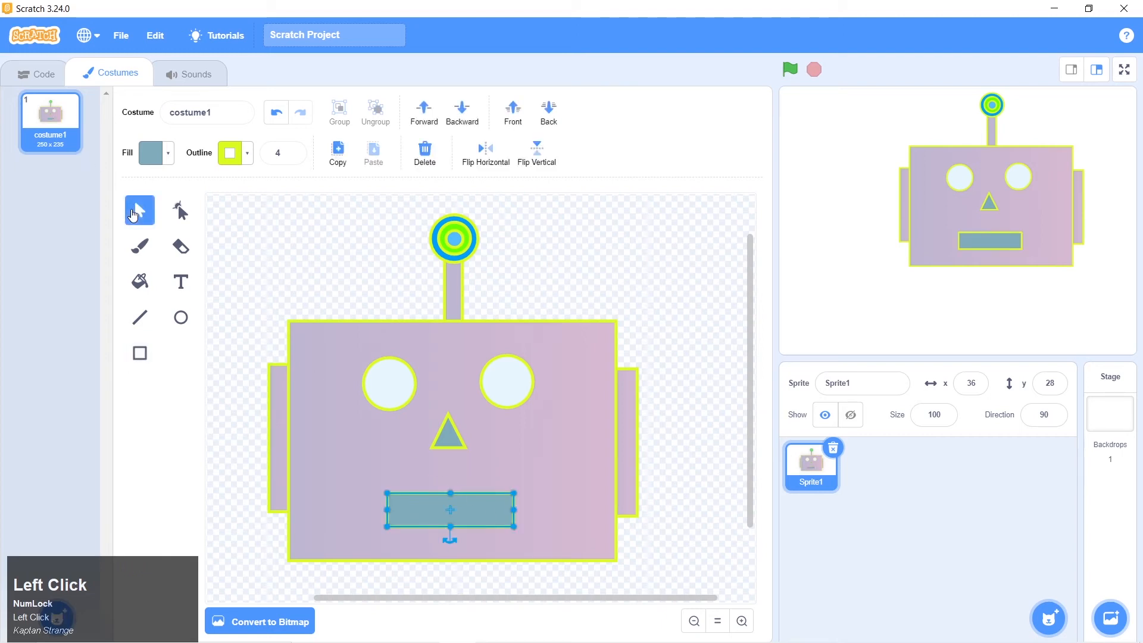
{"action": "left_click", "coordinate": [183, 212]}
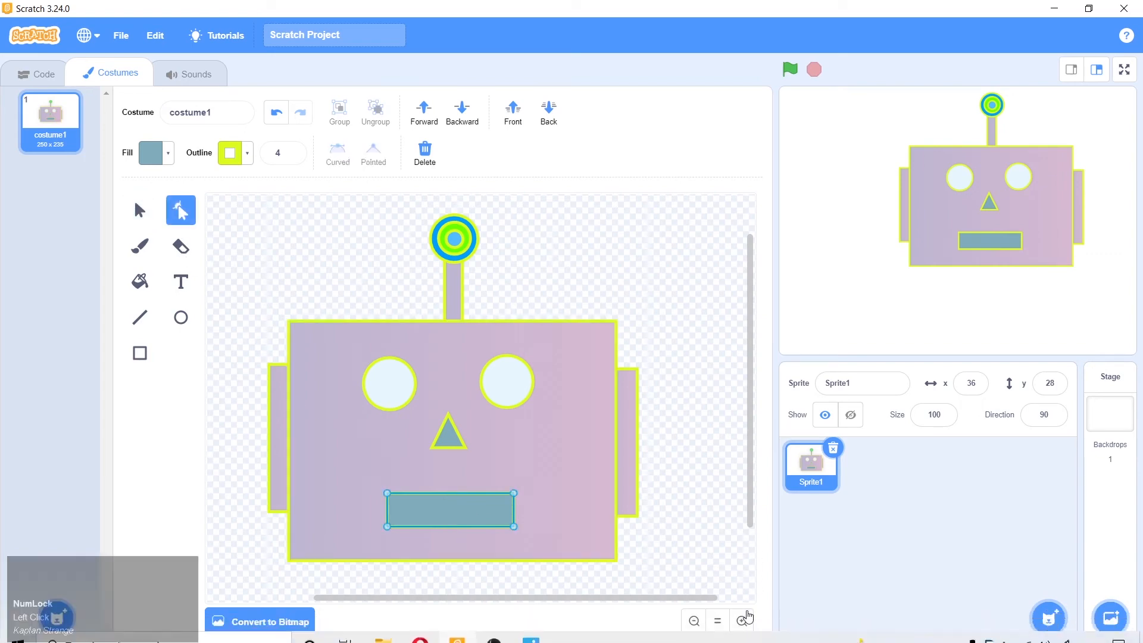
{"action": "left_click", "coordinate": [741, 620]}
{"action": "left_click", "coordinate": [741, 621]}
{"action": "scroll", "coordinate": [623, 502], "scroll_direction": "down", "scroll_amount": 2}
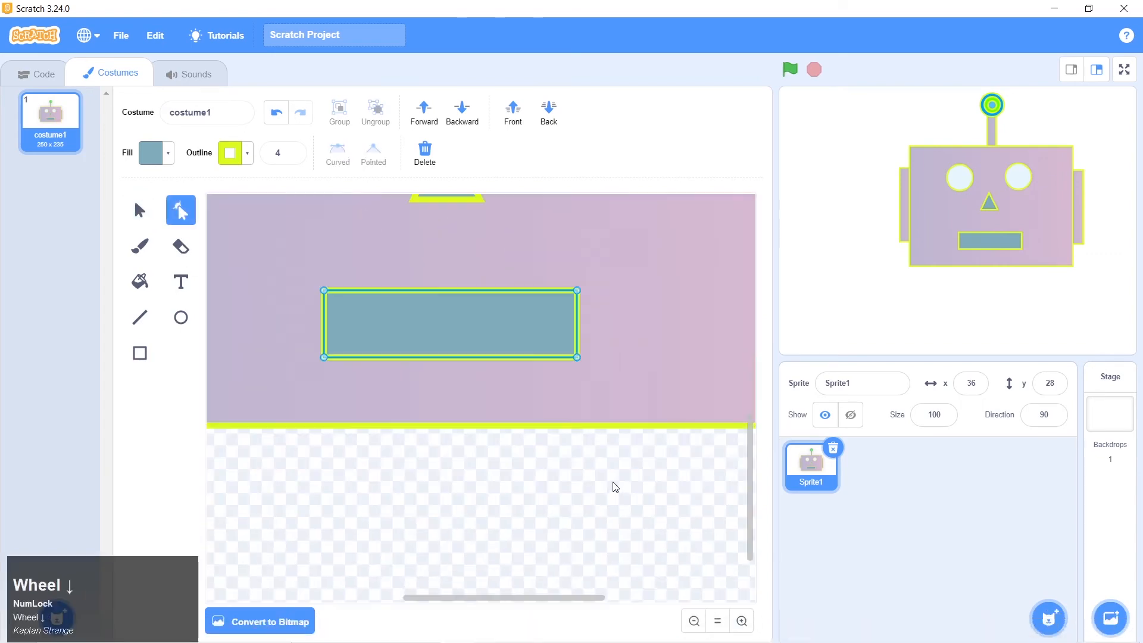
{"action": "left_click", "coordinate": [577, 290]}
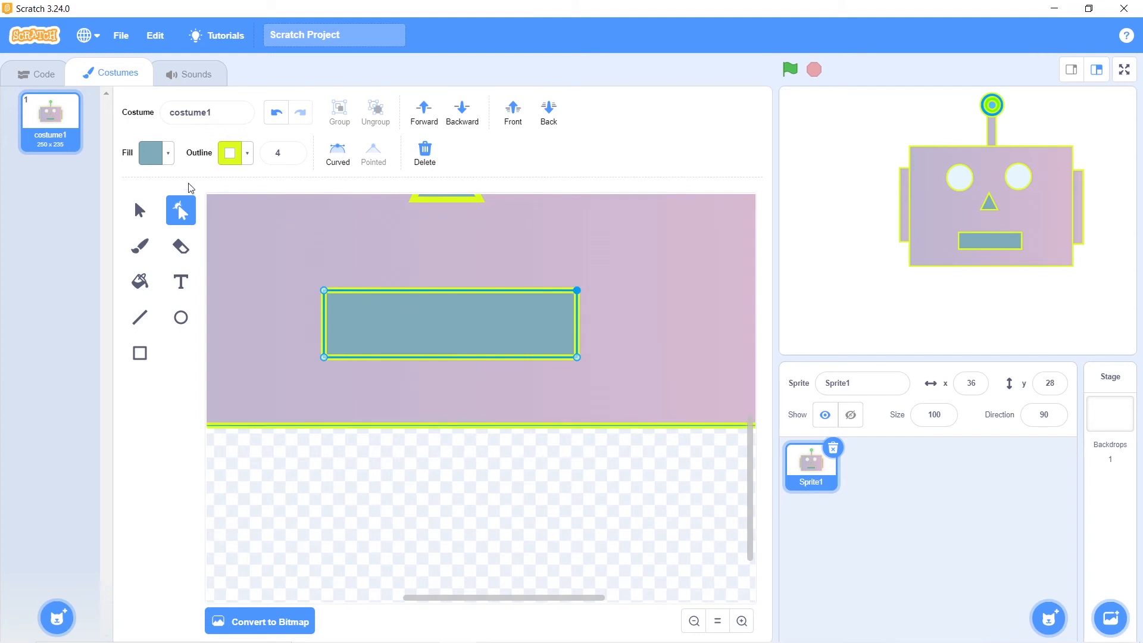
{"action": "left_click", "coordinate": [577, 322]}
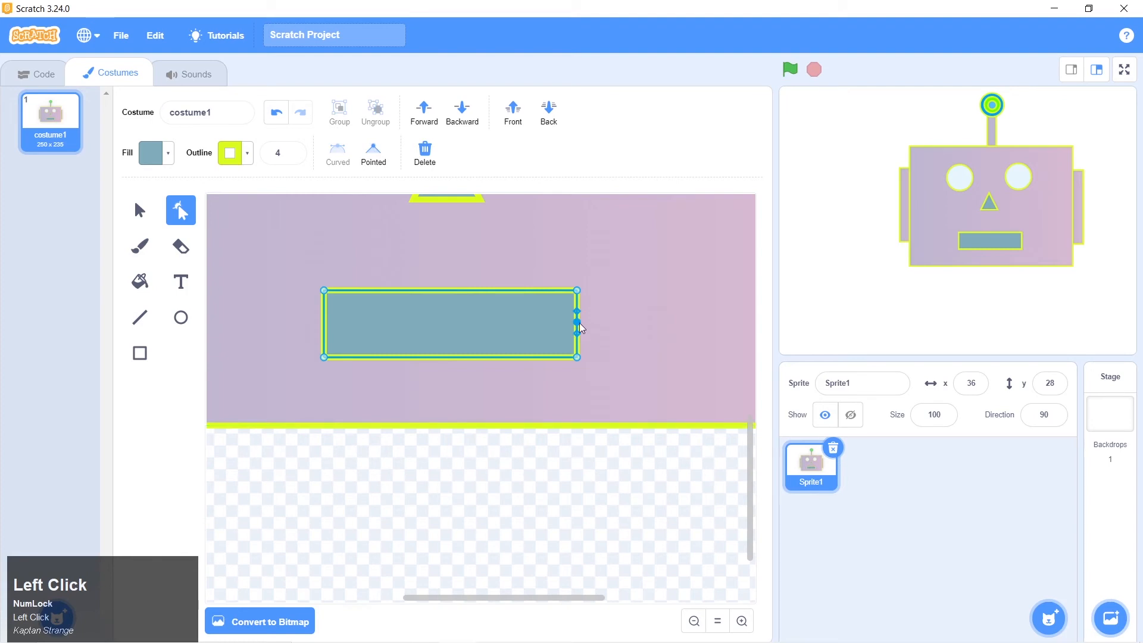
{"action": "left_click_drag", "start_coordinate": [578, 325], "coordinate": [597, 326]}
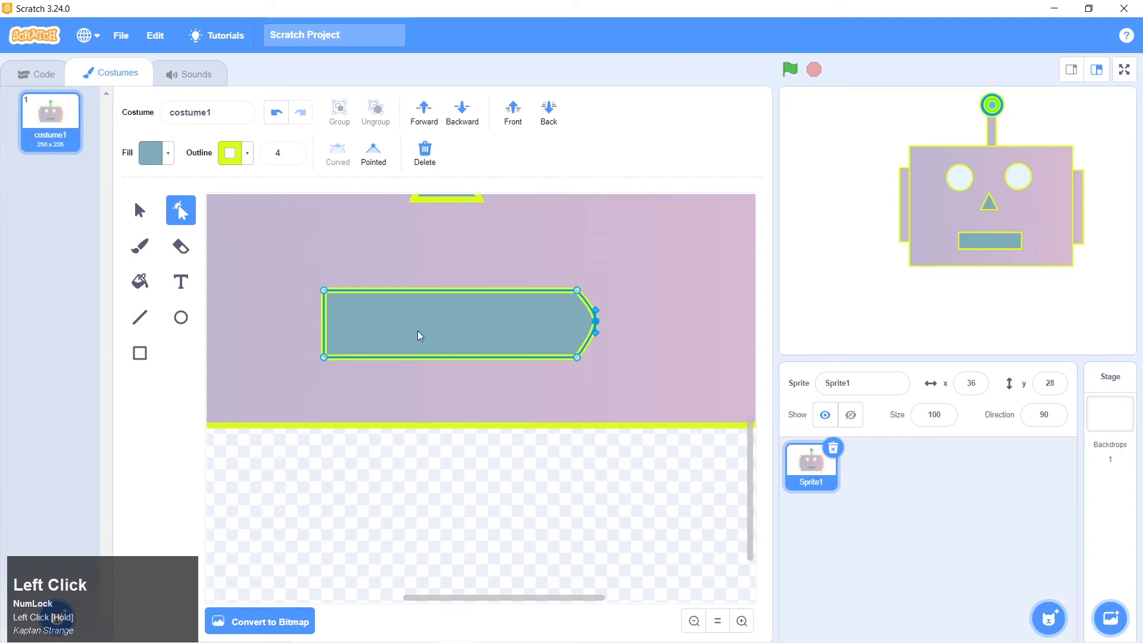
Add a point midway along the mouth's left edge, pull it outward, and lengthen its curve handles to round that end
{"action": "left_click", "coordinate": [323, 323]}
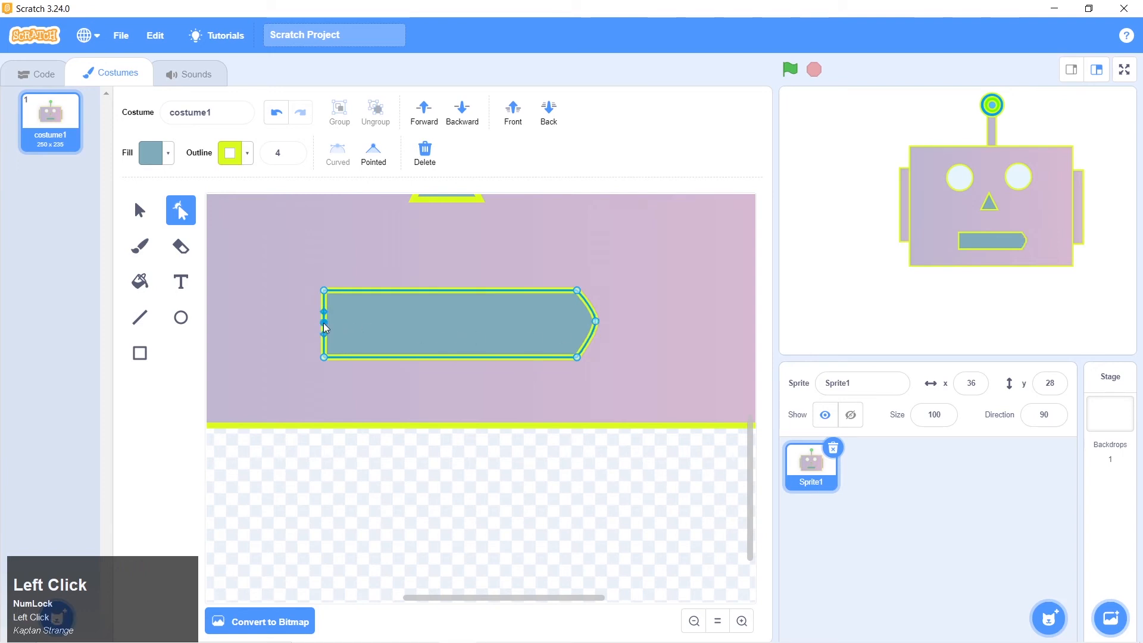
{"action": "left_click_drag", "start_coordinate": [325, 328], "coordinate": [305, 353]}
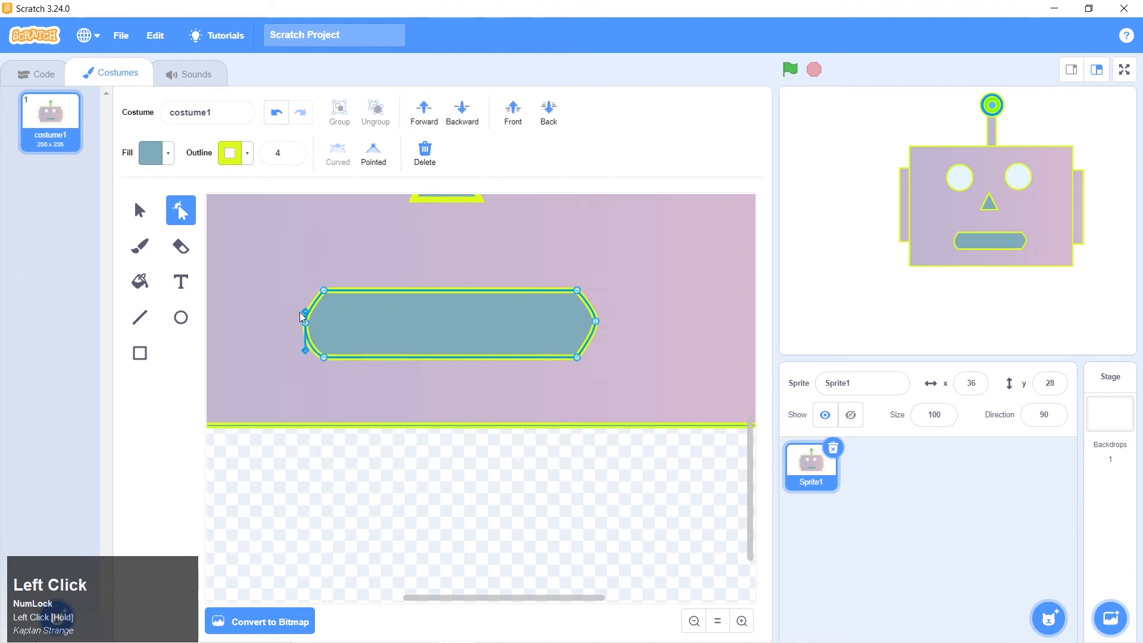
{"action": "left_click_drag", "start_coordinate": [305, 312], "coordinate": [303, 300]}
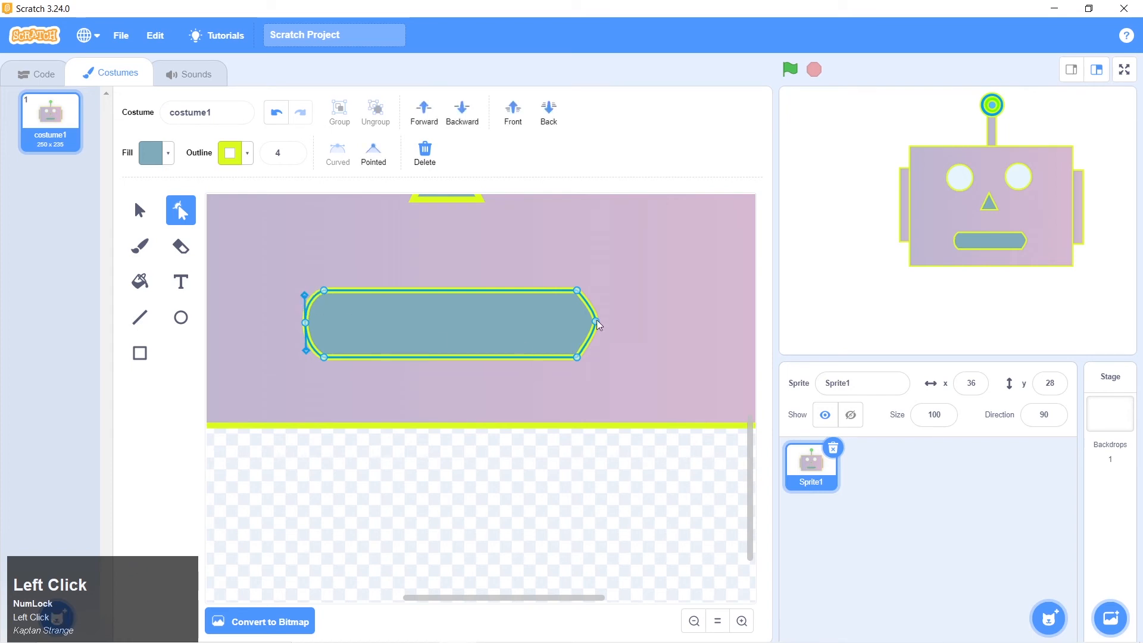
Round the mouth's right end by lengthening the curve handles of its middle point, and deselect the mouth
{"action": "left_click", "coordinate": [595, 322]}
{"action": "left_click_drag", "start_coordinate": [597, 335], "coordinate": [599, 304]}
{"action": "left_click_drag", "start_coordinate": [598, 298], "coordinate": [596, 296]}
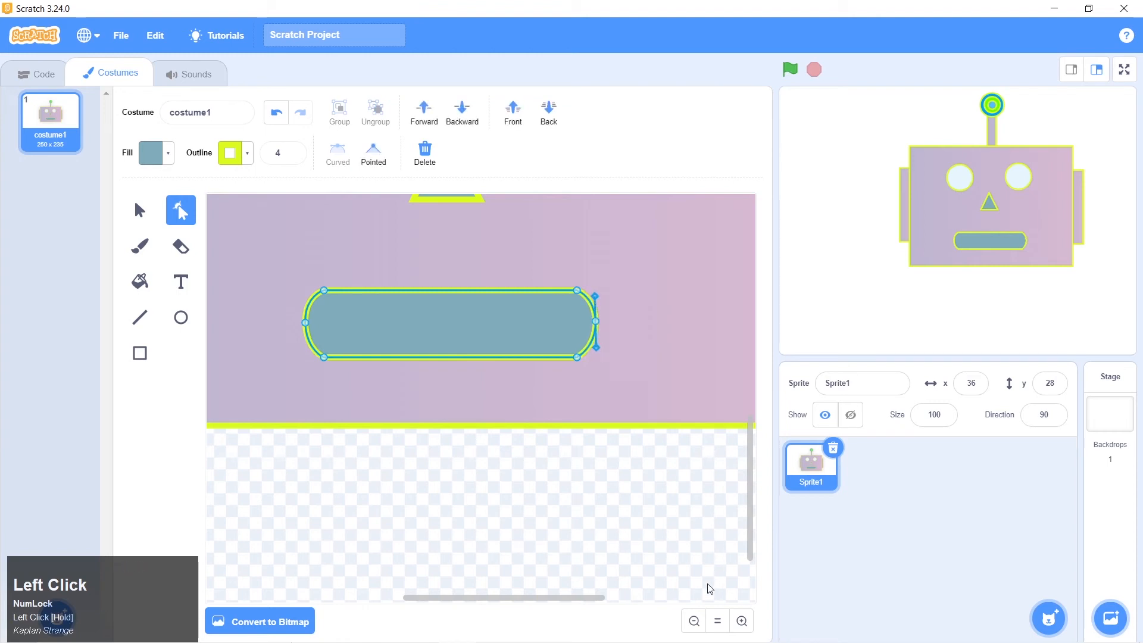
{"action": "left_click", "coordinate": [694, 621]}
{"action": "left_click", "coordinate": [694, 621]}
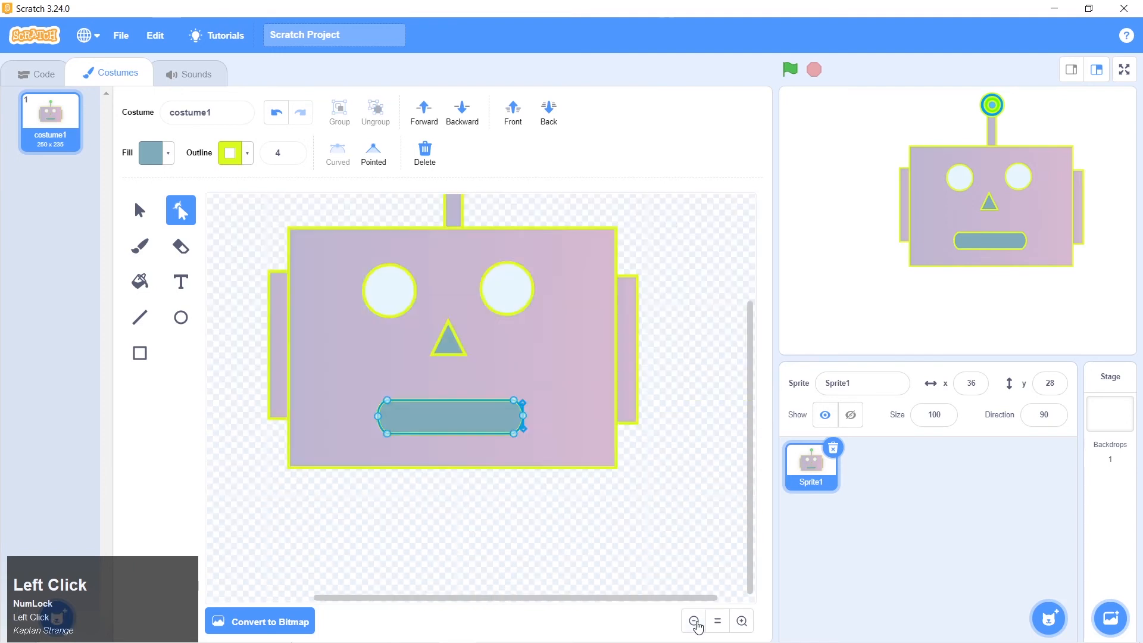
{"action": "left_click", "coordinate": [599, 539]}
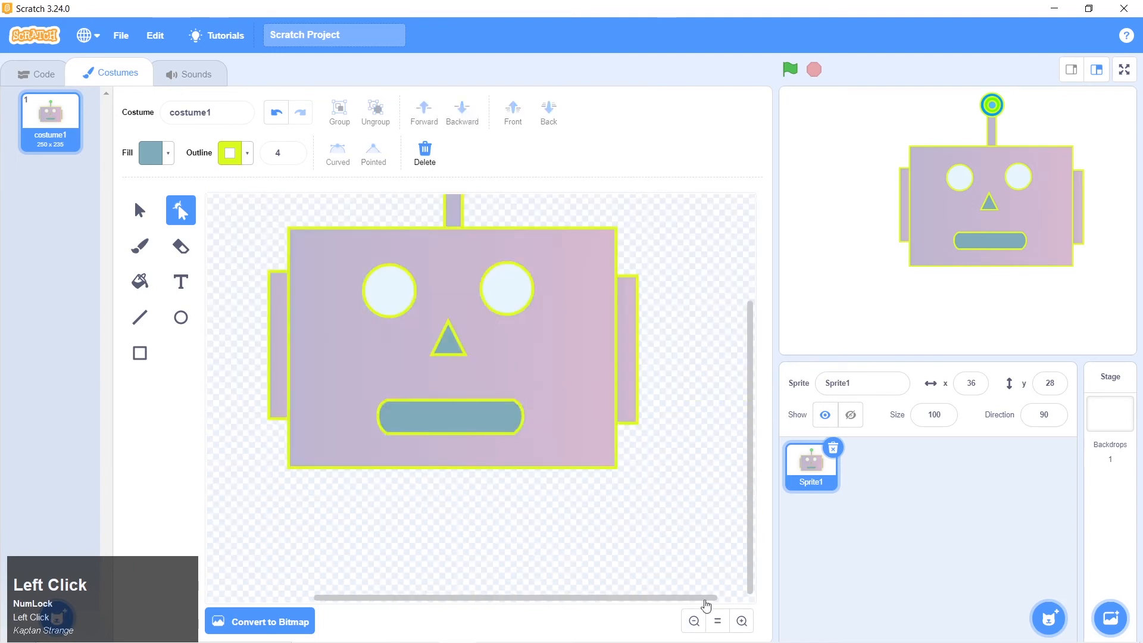
Compare with robot 1.png and change the face fill to a vertical gradient from light purple to darker purple with brightness 73
{"action": "scroll", "coordinate": [700, 503], "scroll_direction": "up", "scroll_amount": 3}
{"action": "scroll", "coordinate": [702, 504], "scroll_direction": "down", "scroll_amount": 3}
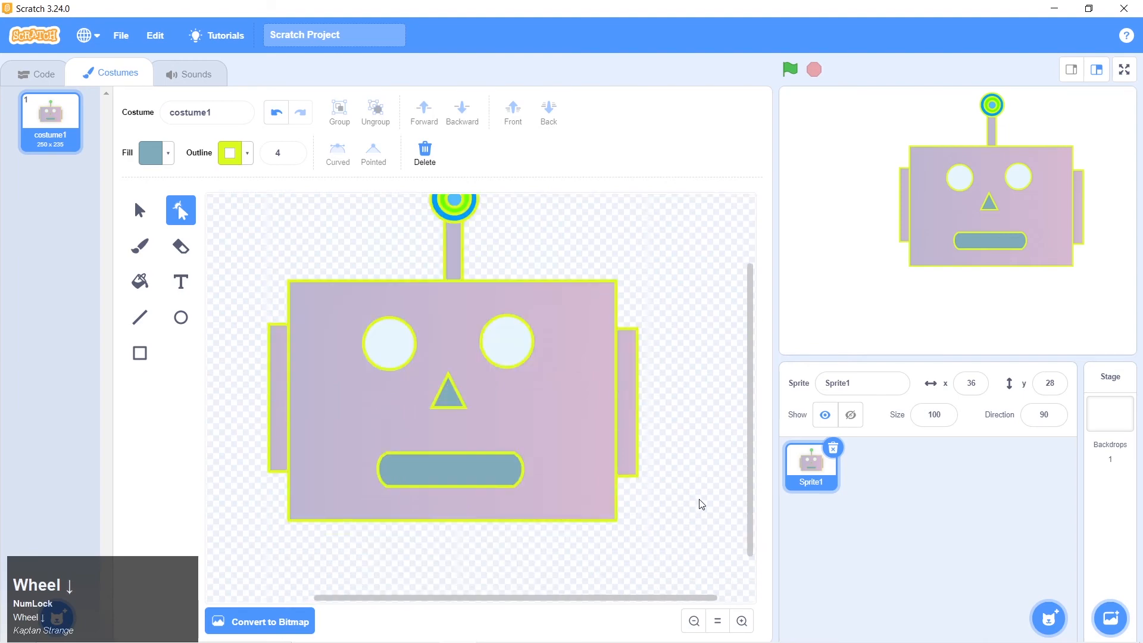
{"action": "left_click", "coordinate": [696, 622]}
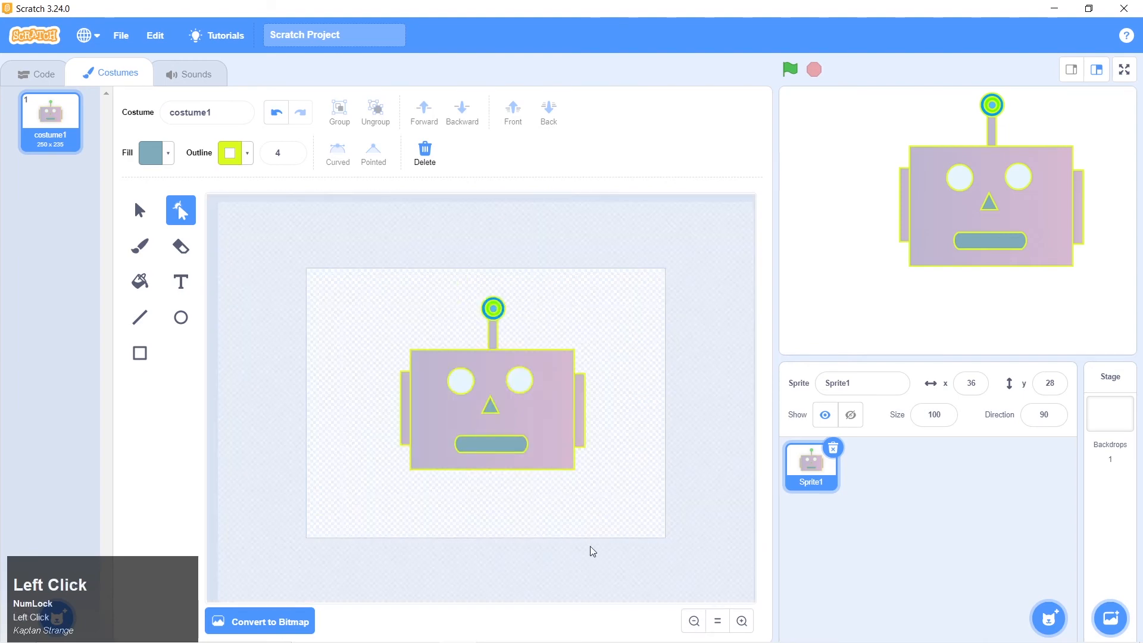
{"action": "key", "text": "alt+Tab"}
{"action": "key", "text": "alt+Tab"}
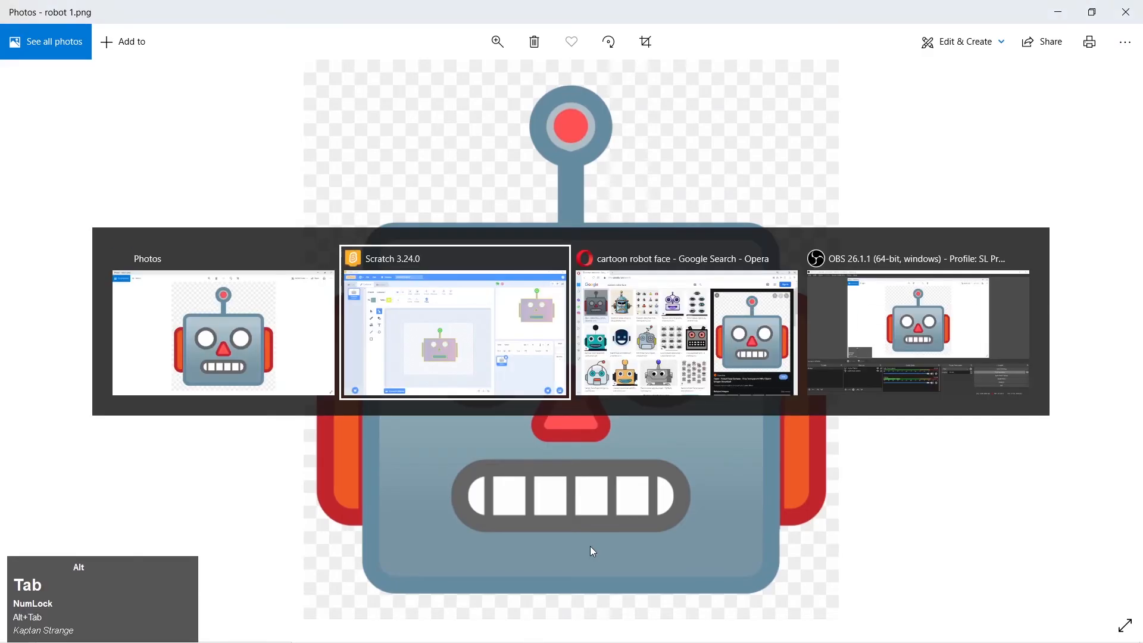
{"action": "left_click", "coordinate": [545, 432]}
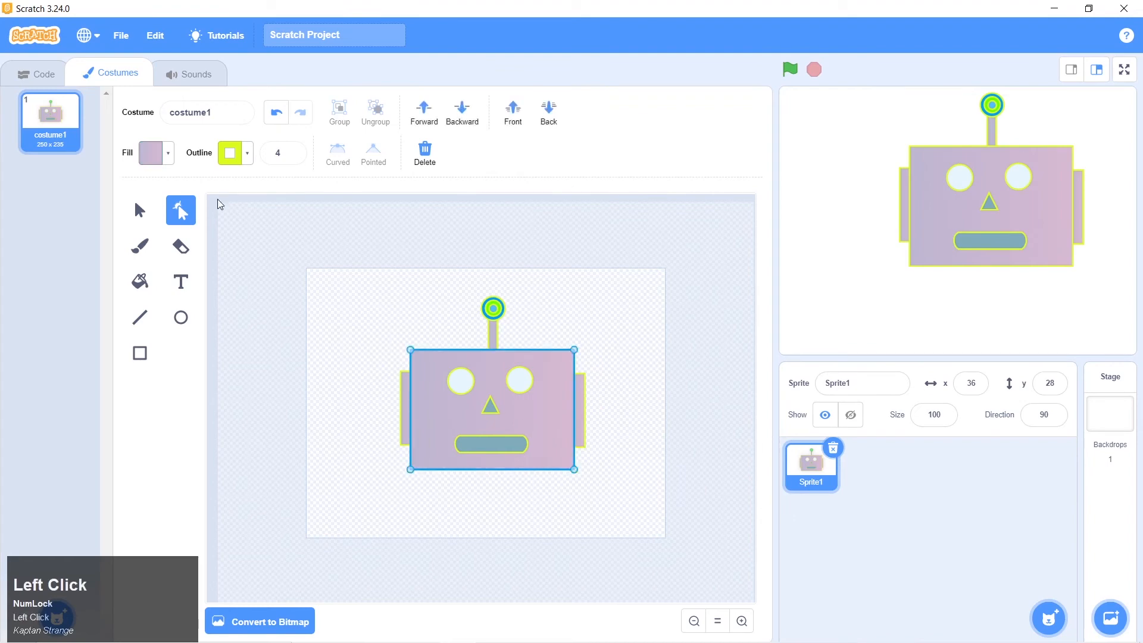
{"action": "left_click", "coordinate": [159, 153]}
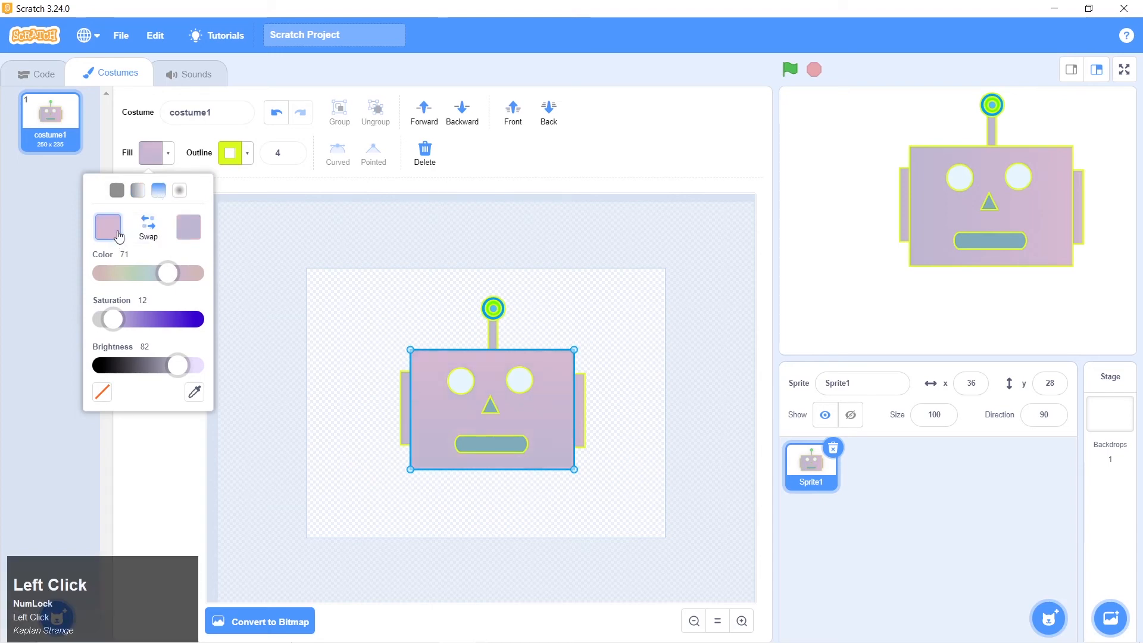
{"action": "left_click_drag", "start_coordinate": [178, 365], "coordinate": [170, 366]}
{"action": "left_click", "coordinate": [145, 225]}
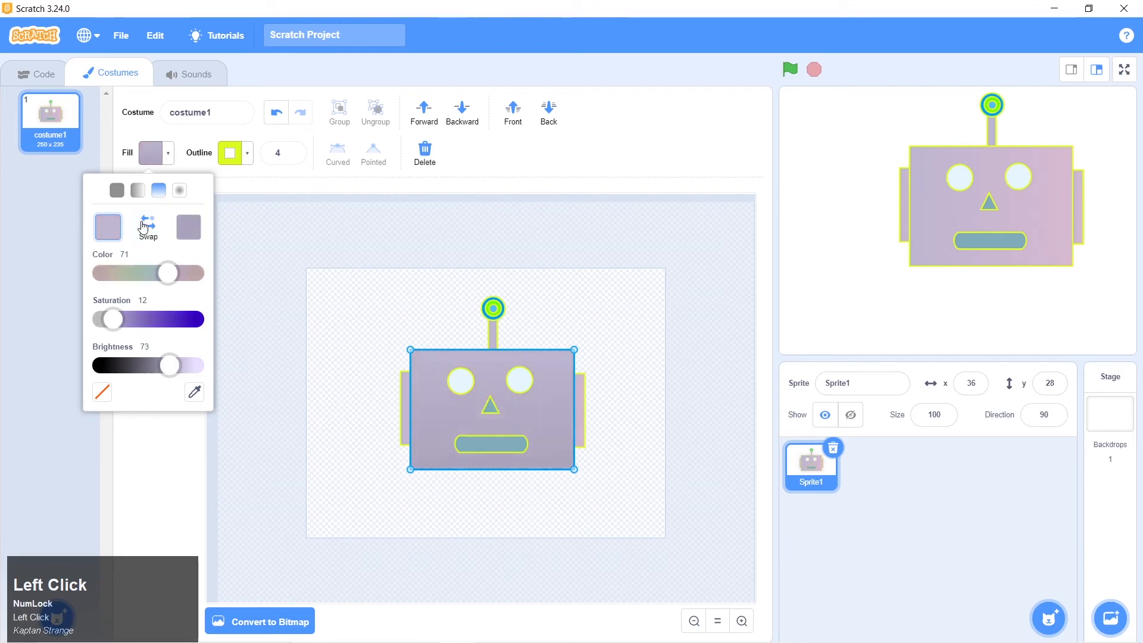
{"action": "left_click", "coordinate": [266, 286]}
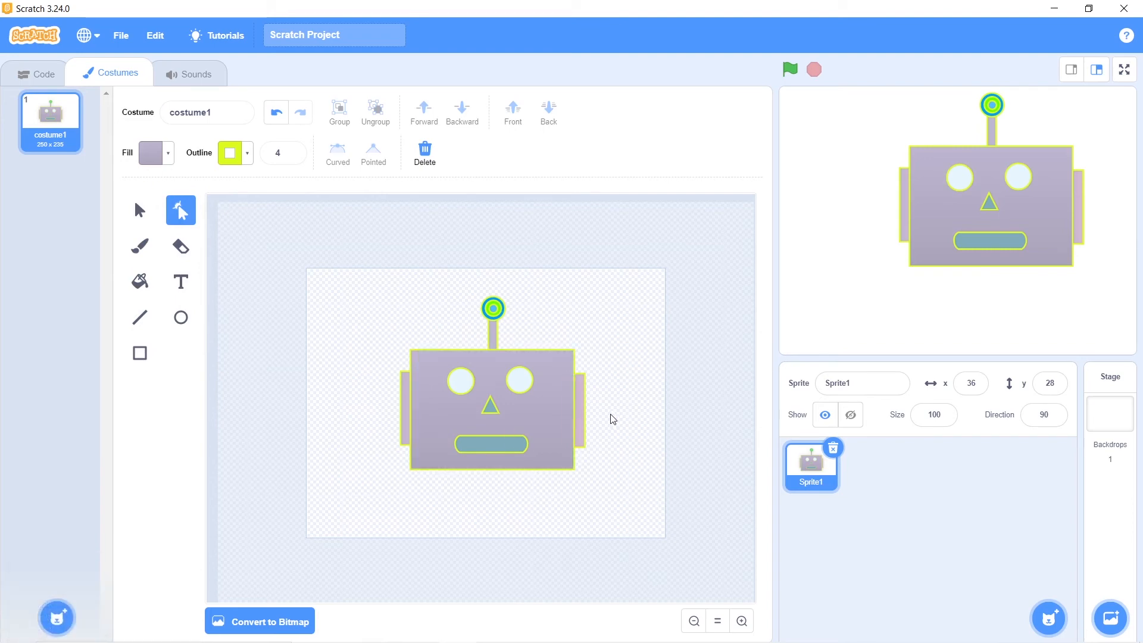
Check the robot 1.png picture again and make the face rectangle's outline black by setting its brightness to 0
{"action": "left_click", "coordinate": [582, 425]}
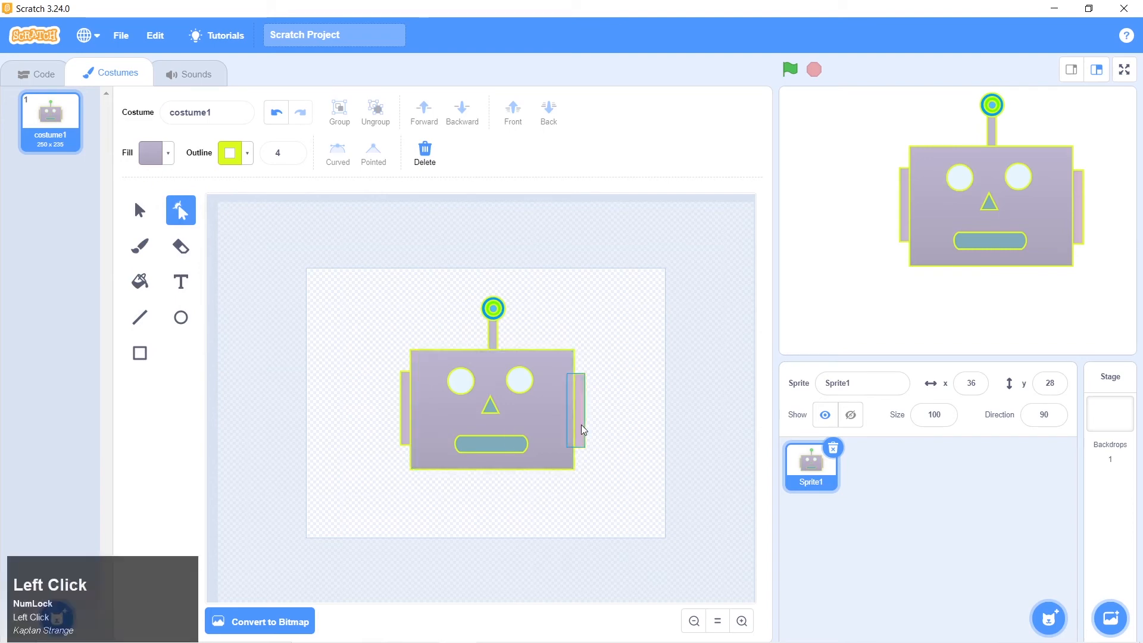
{"action": "left_click", "coordinate": [541, 426]}
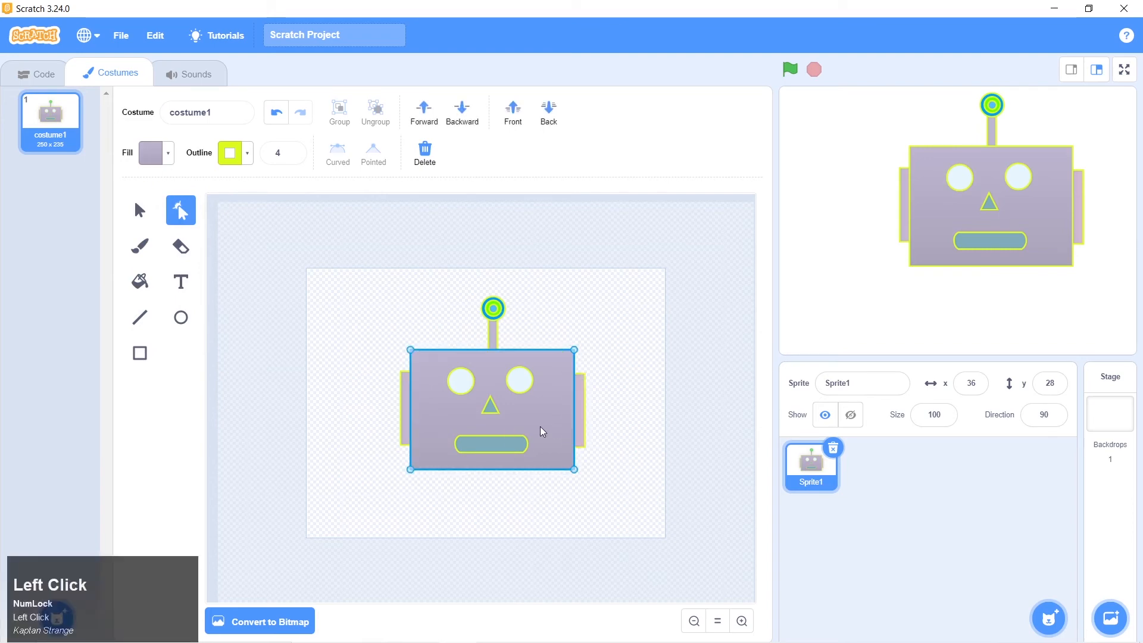
{"action": "key", "text": "alt+Tab"}
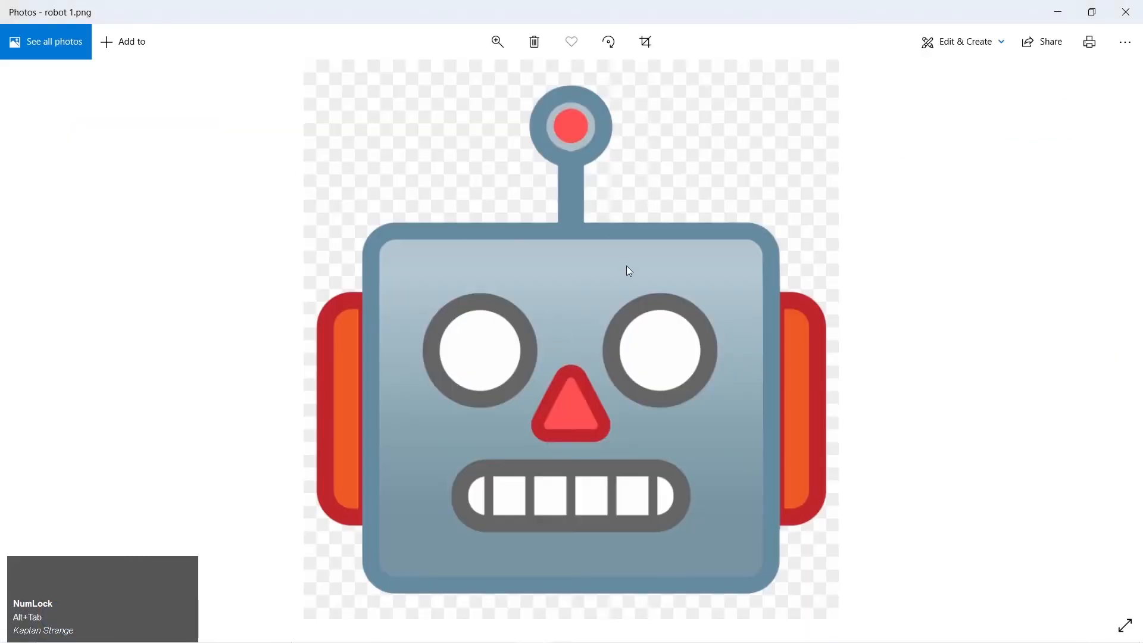
{"action": "key", "text": "alt+Tab"}
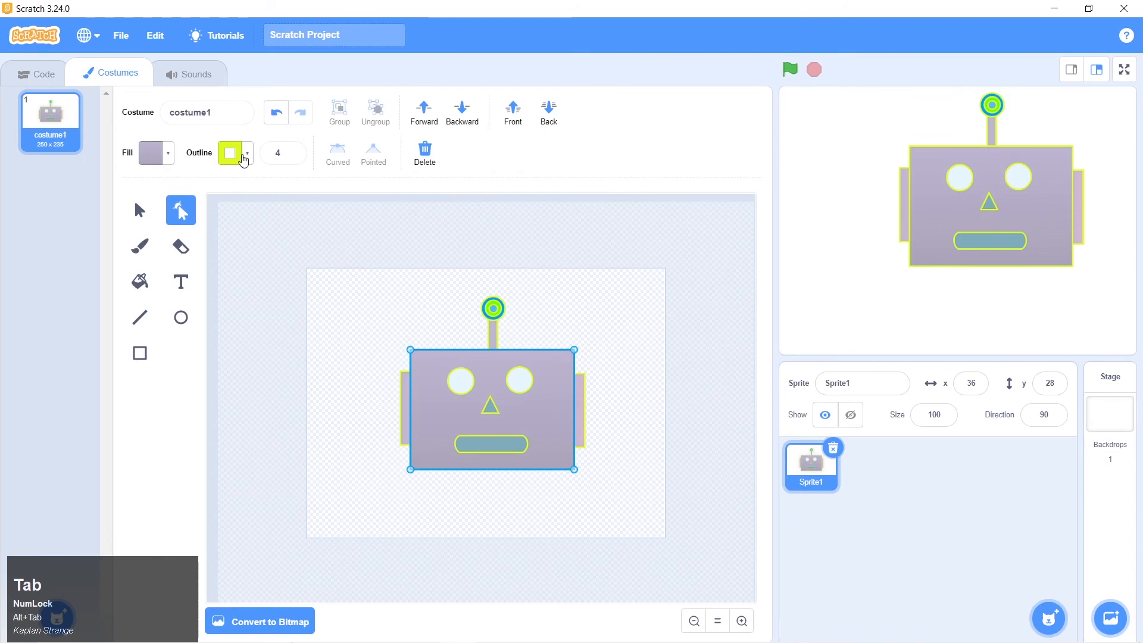
{"action": "left_click", "coordinate": [243, 159]}
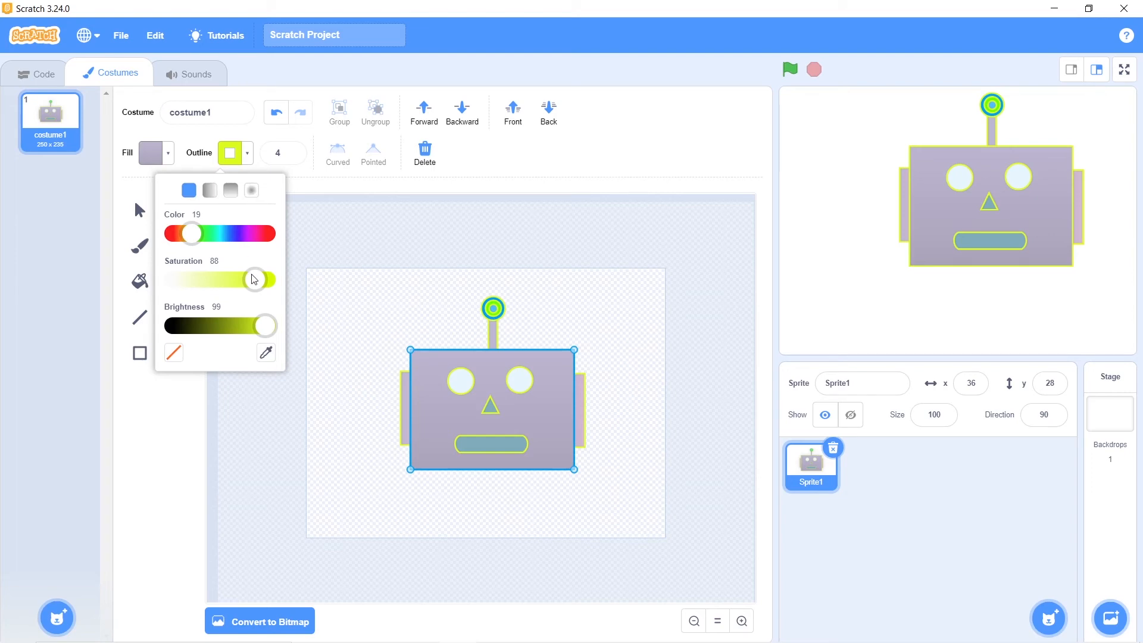
{"action": "left_click_drag", "start_coordinate": [272, 332], "coordinate": [176, 325]}
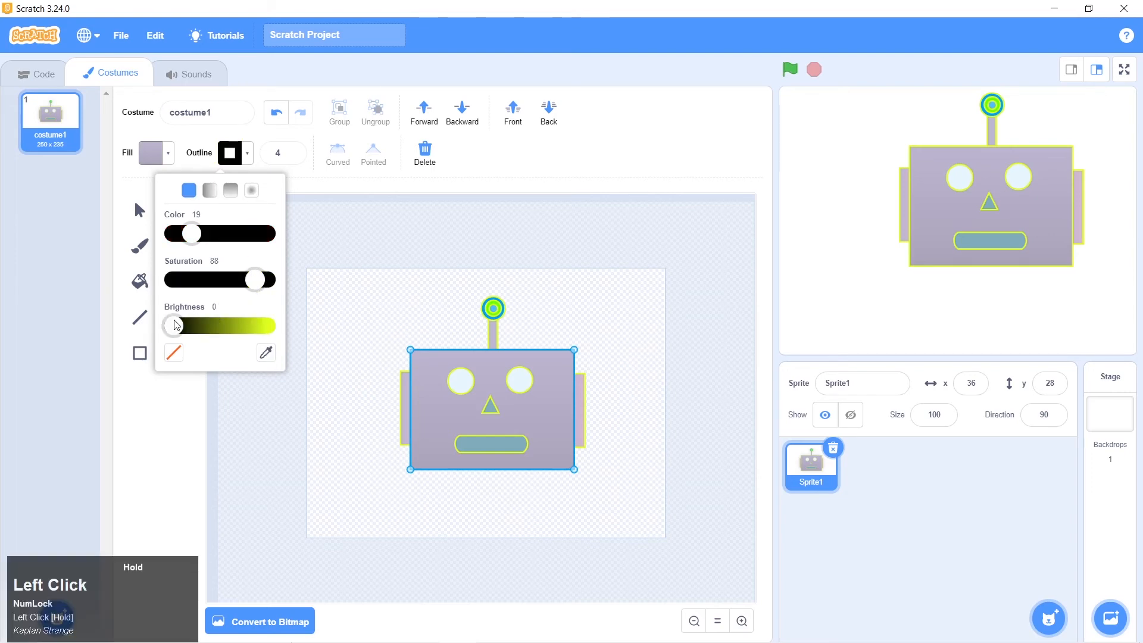
{"action": "left_click", "coordinate": [626, 400]}
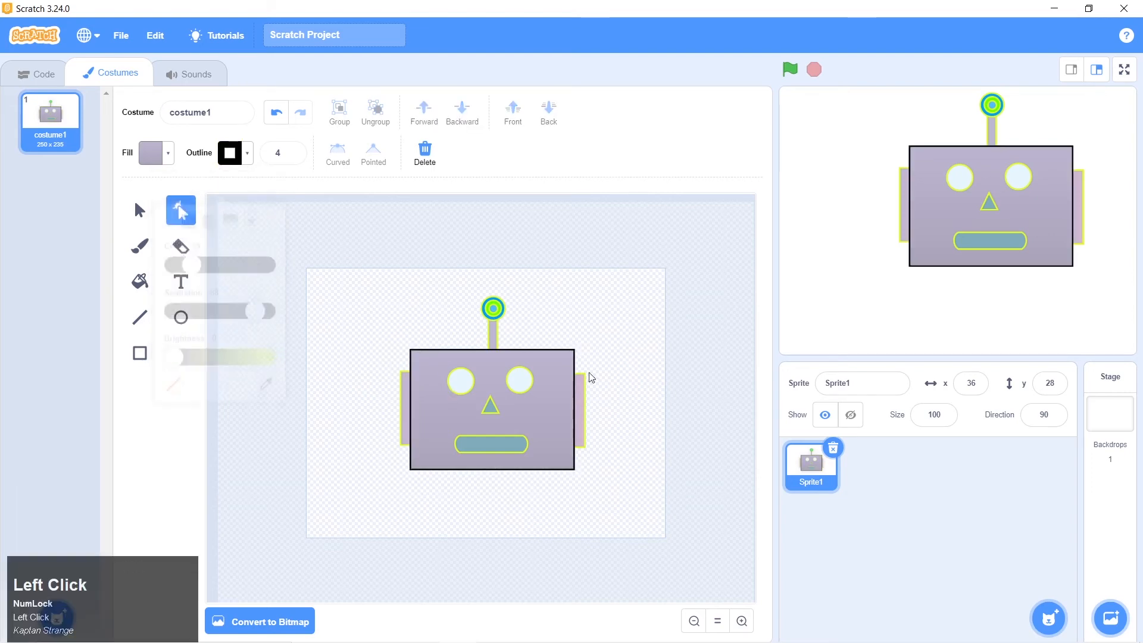
Make the right ear's outline black by sampling the color from the face rectangle's outline
{"action": "left_click", "coordinate": [580, 410]}
{"action": "left_click", "coordinate": [582, 413]}
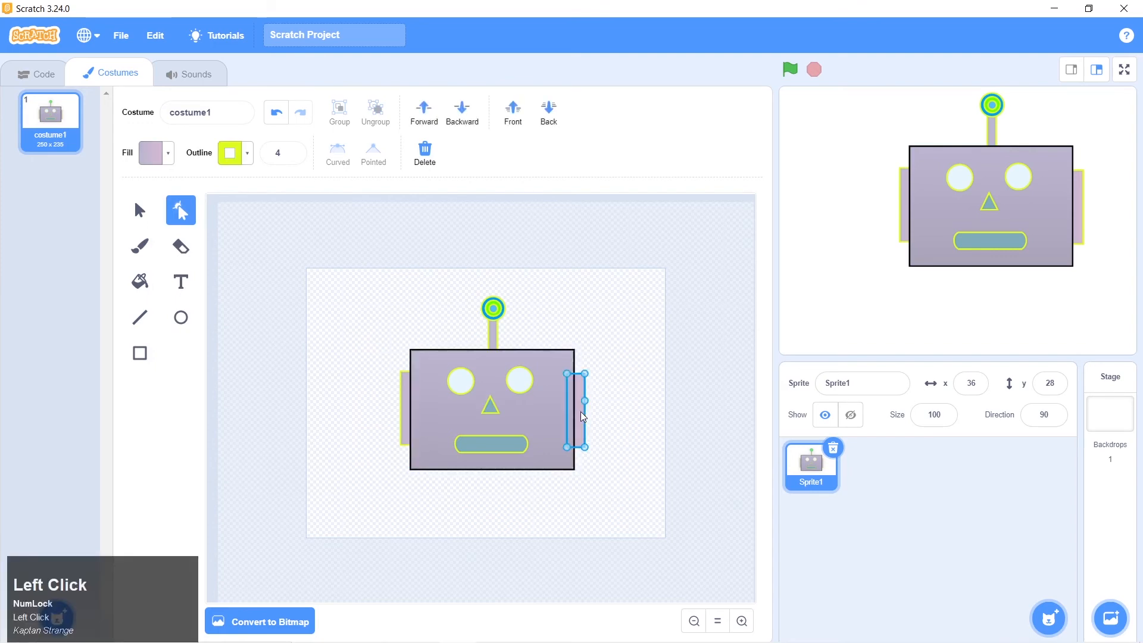
{"action": "left_click", "coordinate": [247, 156]}
{"action": "left_click", "coordinate": [266, 352]}
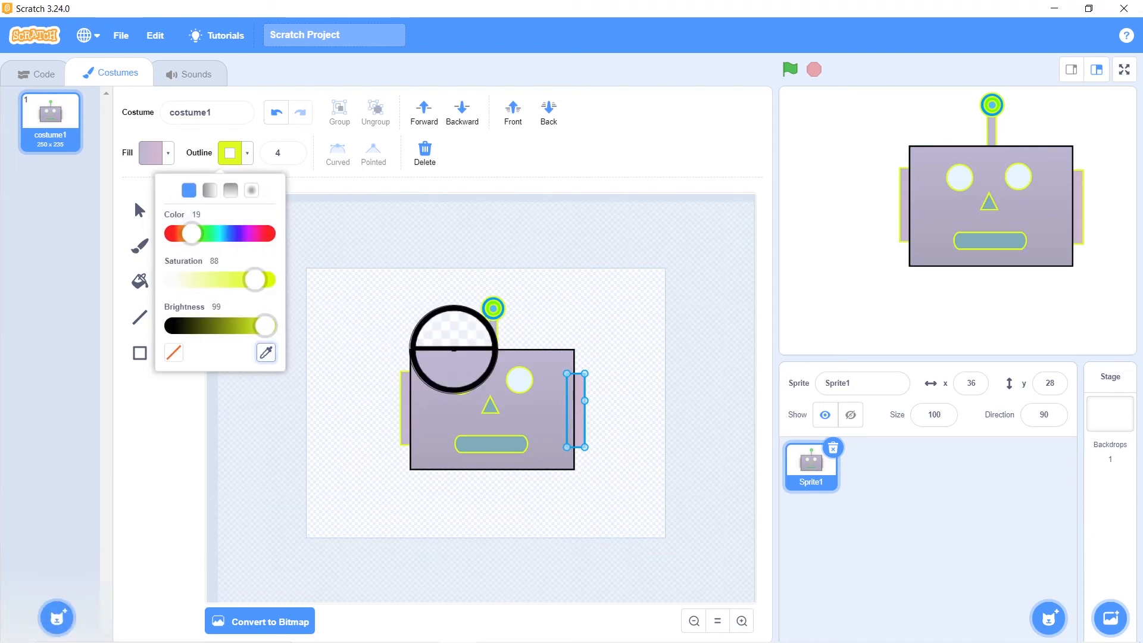
{"action": "left_click", "coordinate": [454, 349]}
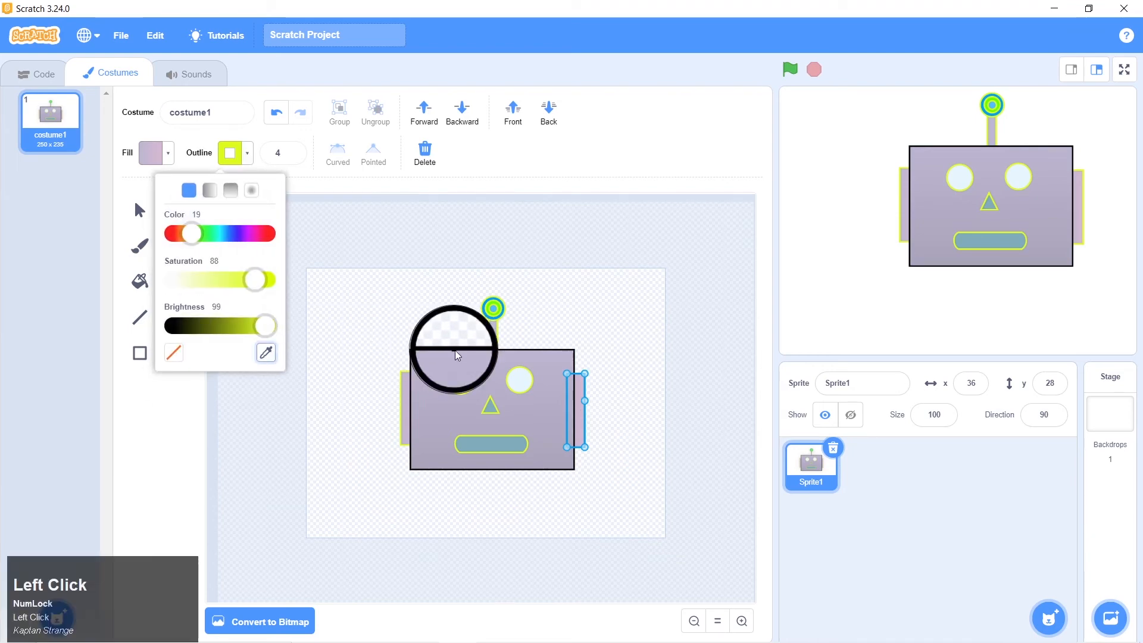
Give the left ear the same black outline sampled from the face's top edge, and deselect it
{"action": "left_click", "coordinate": [404, 402]}
{"action": "left_click", "coordinate": [247, 156]}
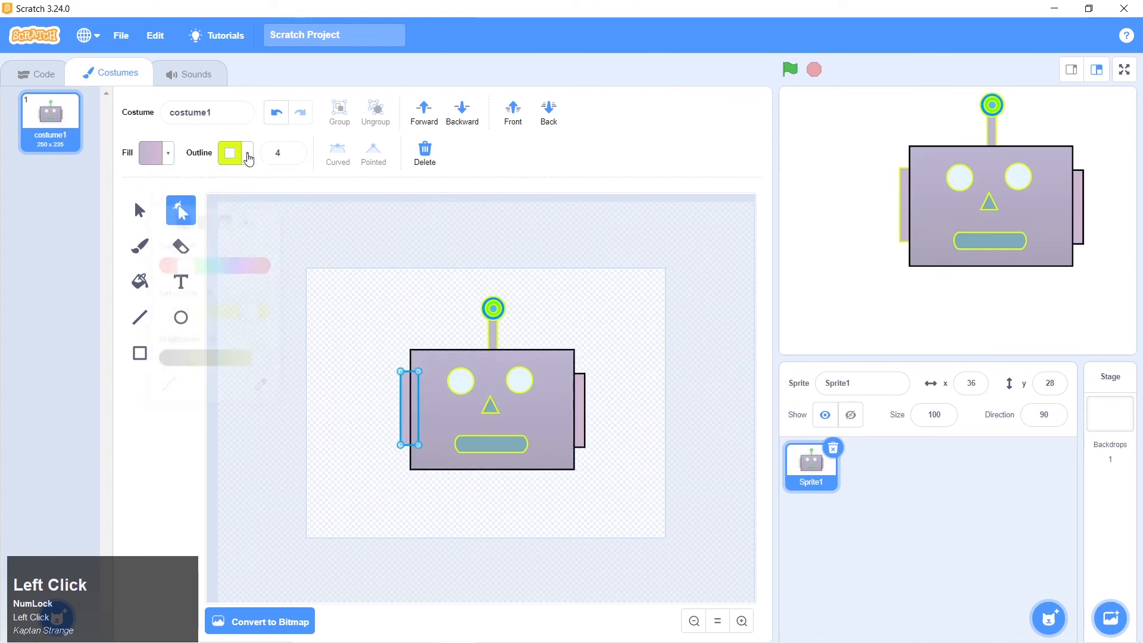
{"action": "left_click", "coordinate": [266, 352]}
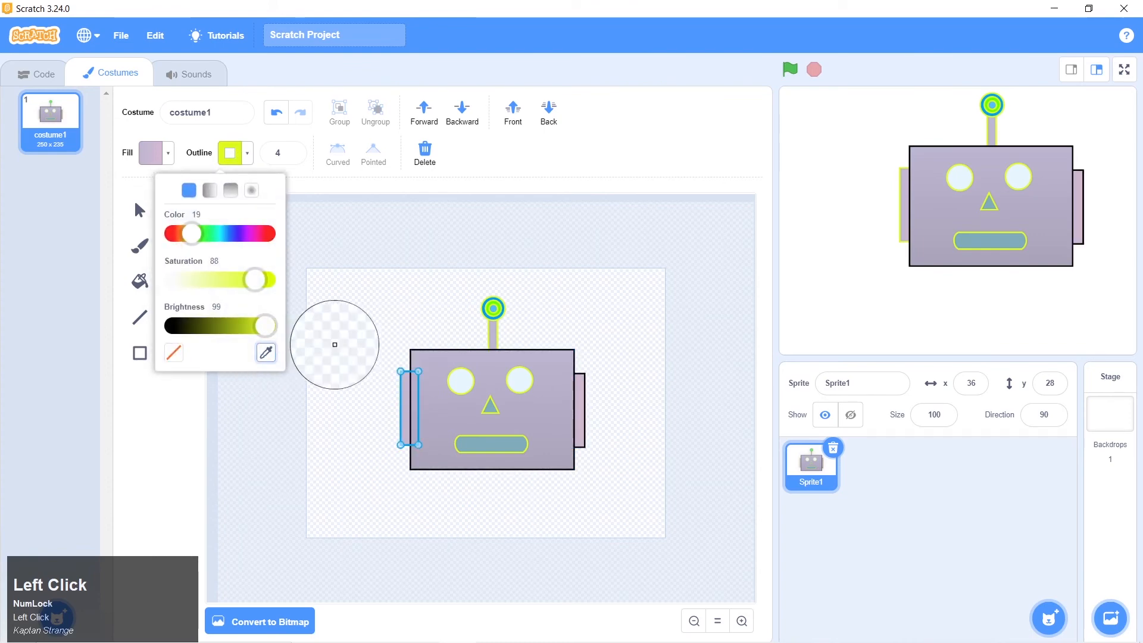
{"action": "left_click", "coordinate": [446, 351]}
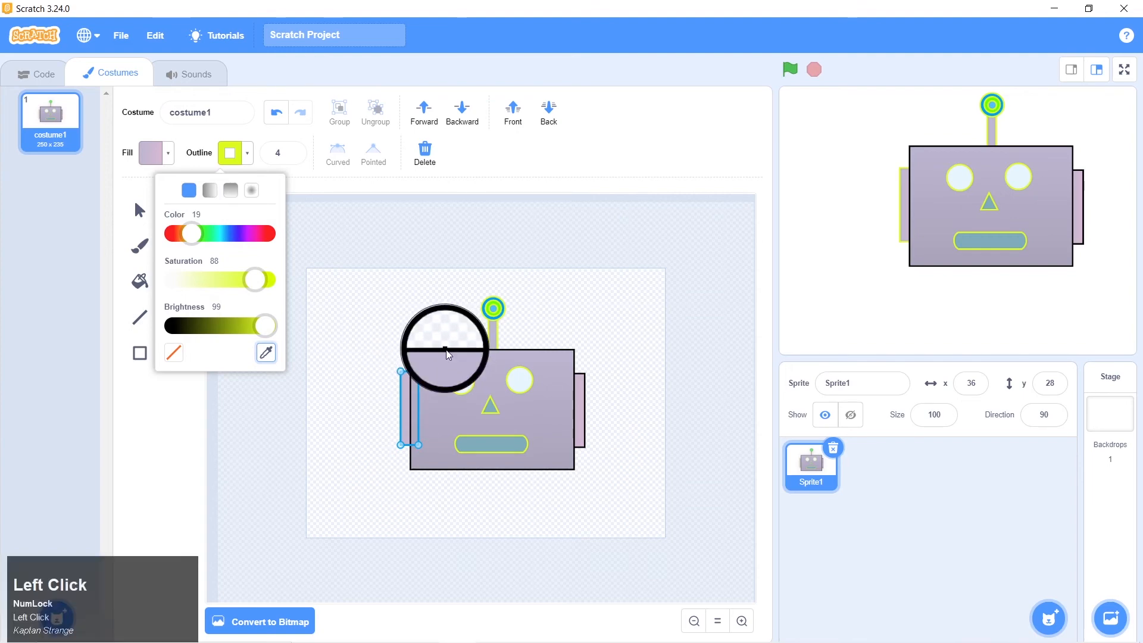
{"action": "left_click", "coordinate": [359, 308]}
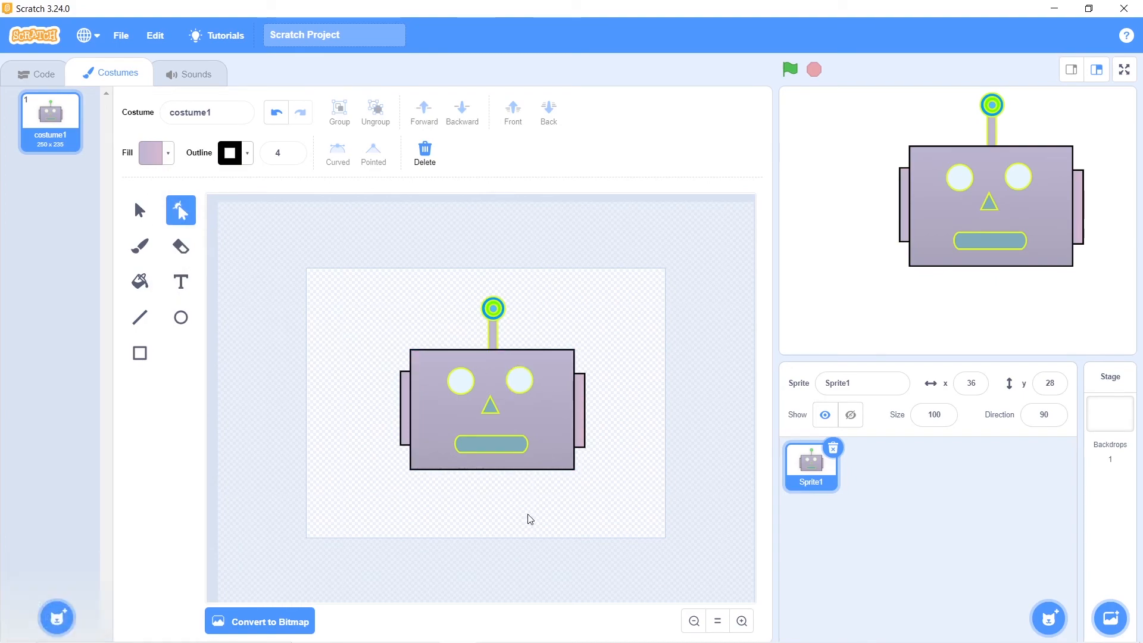
Check the robot 1.png picture, try to enlarge the nose by pulling out its lower-right corner point, and undo that change
{"action": "key", "text": "alt+Tab"}
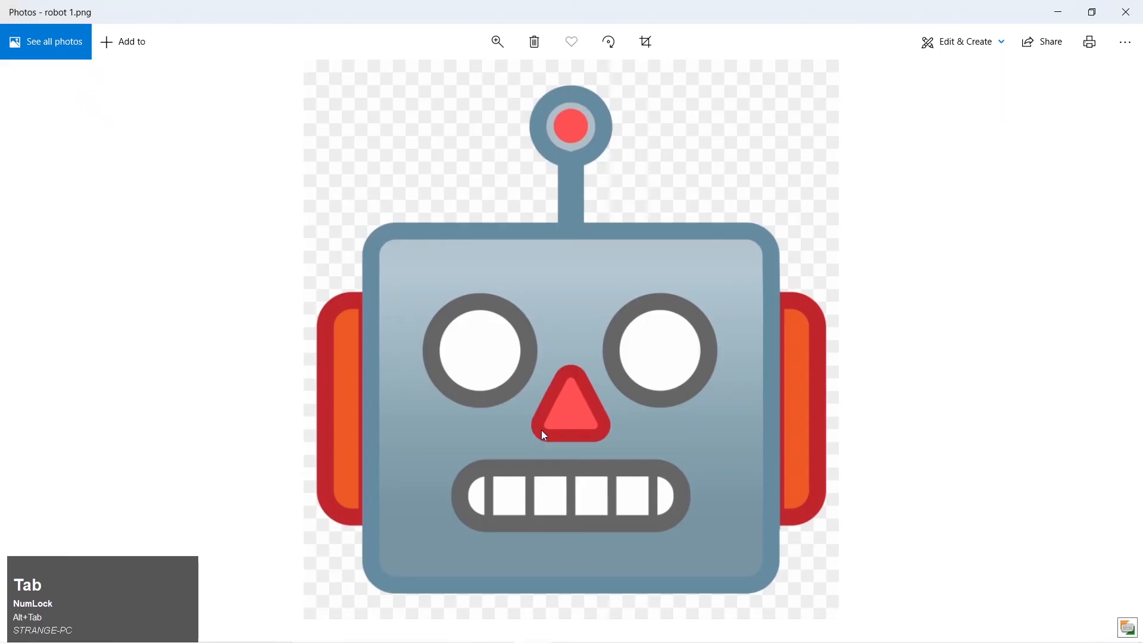
{"action": "key", "text": "alt+Tab"}
{"action": "left_click", "coordinate": [489, 409]}
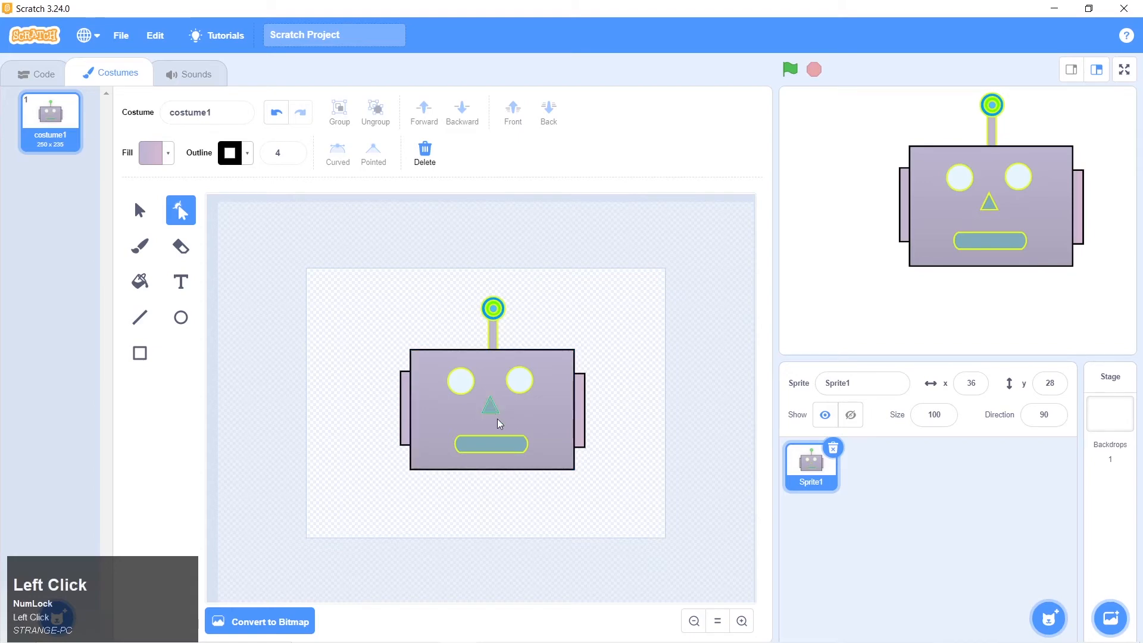
{"action": "left_click", "coordinate": [498, 412]}
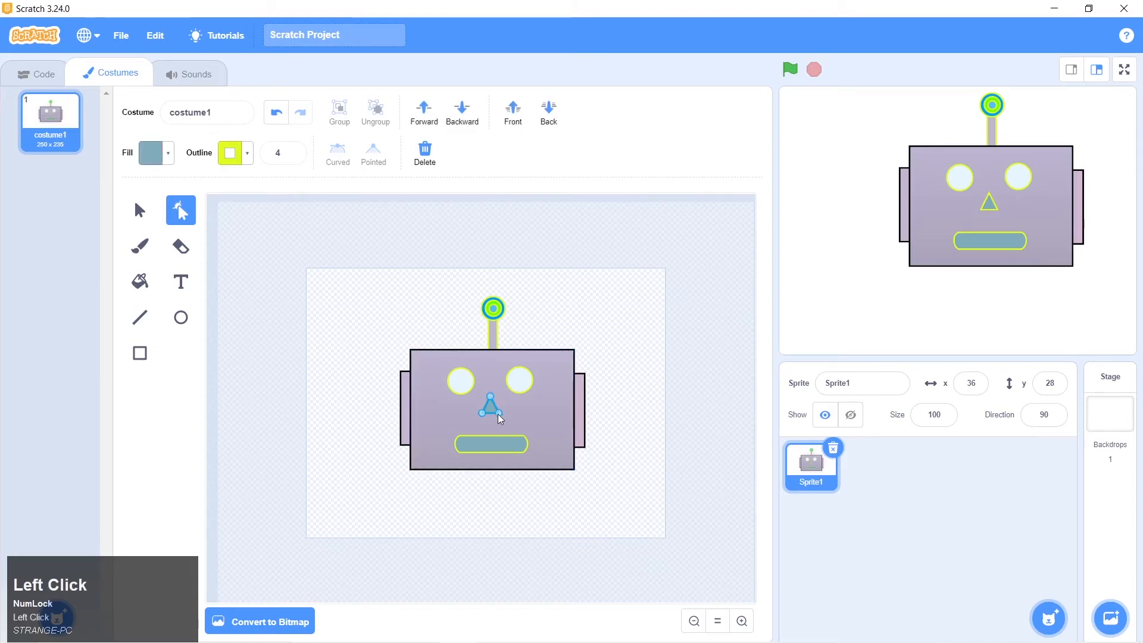
{"action": "left_click", "coordinate": [141, 211]}
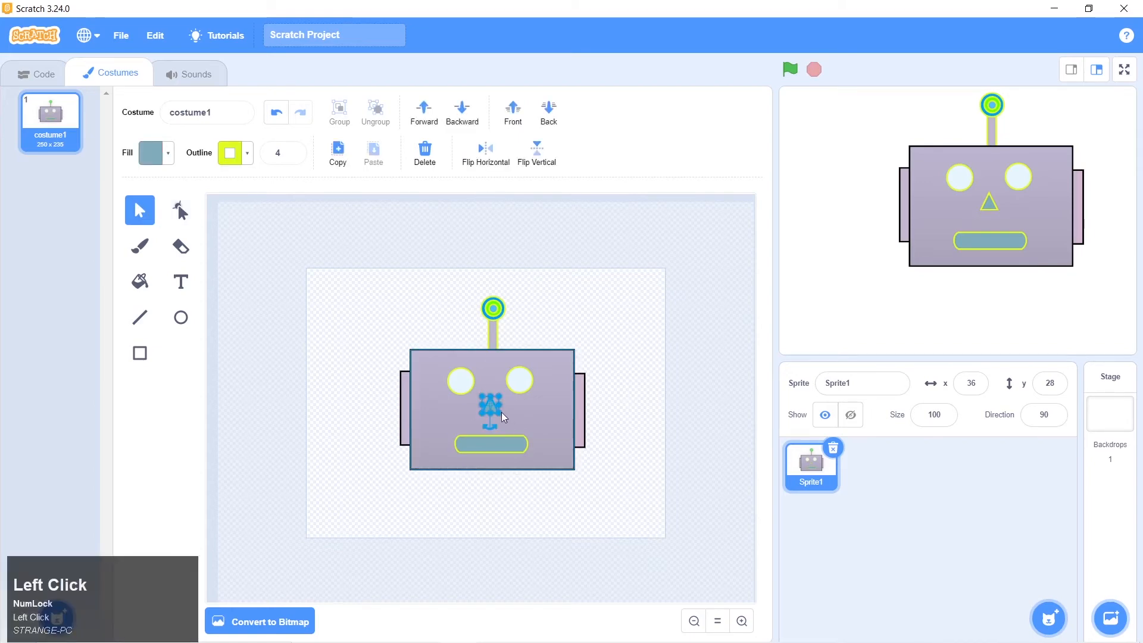
{"action": "left_click", "coordinate": [183, 209]}
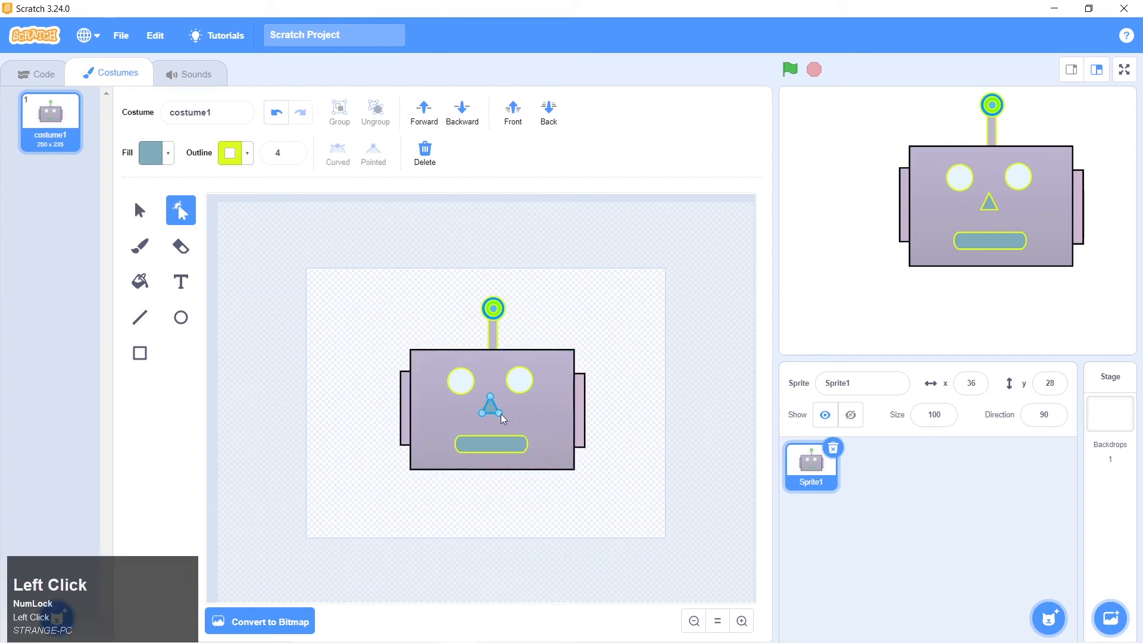
{"action": "left_click_drag", "start_coordinate": [500, 412], "coordinate": [506, 423]}
{"action": "key", "text": "ctrl+z"}
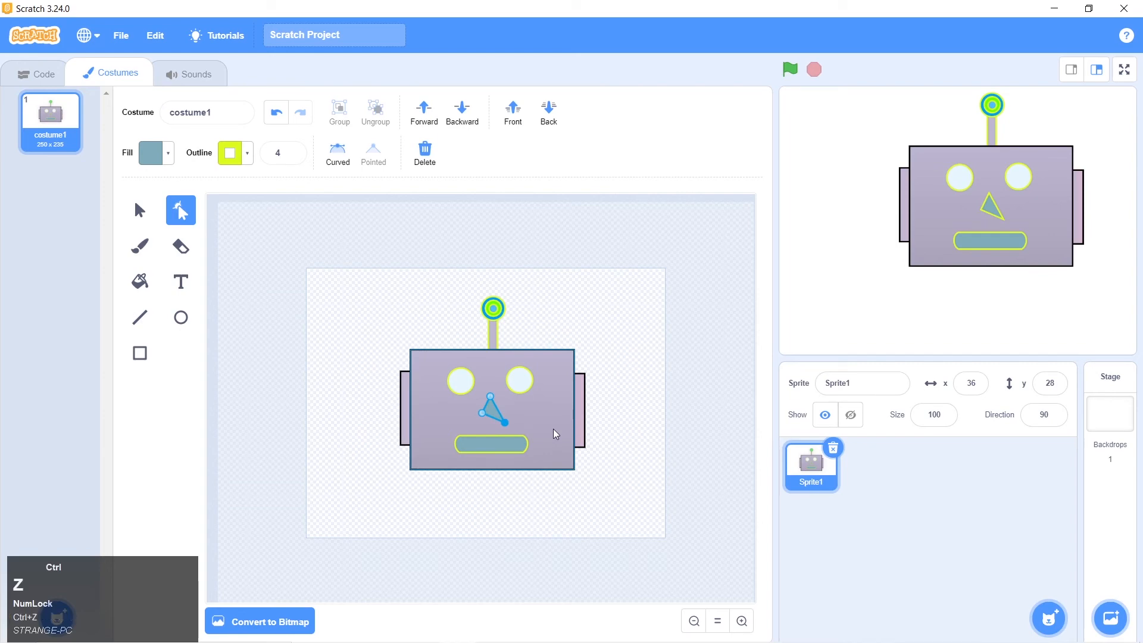
Scale the nose triangle up from its lower-right corner, nudge it left to center it between the eyes, and deselect it
{"action": "left_click", "coordinate": [141, 214]}
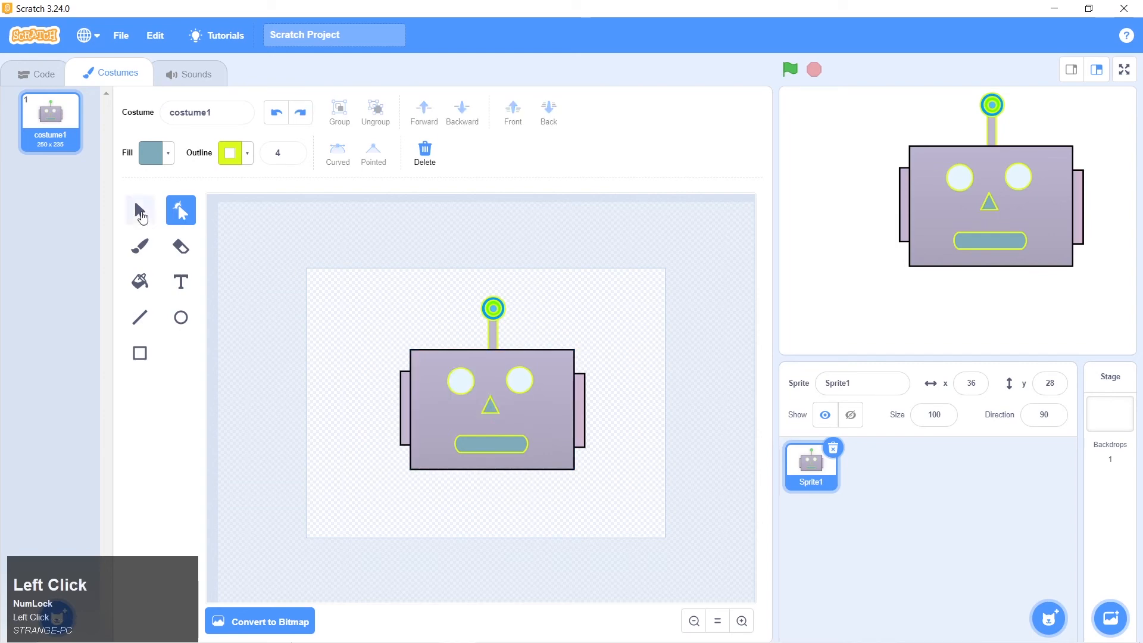
{"action": "left_click", "coordinate": [491, 409]}
{"action": "left_click_drag", "start_coordinate": [501, 416], "coordinate": [510, 428]}
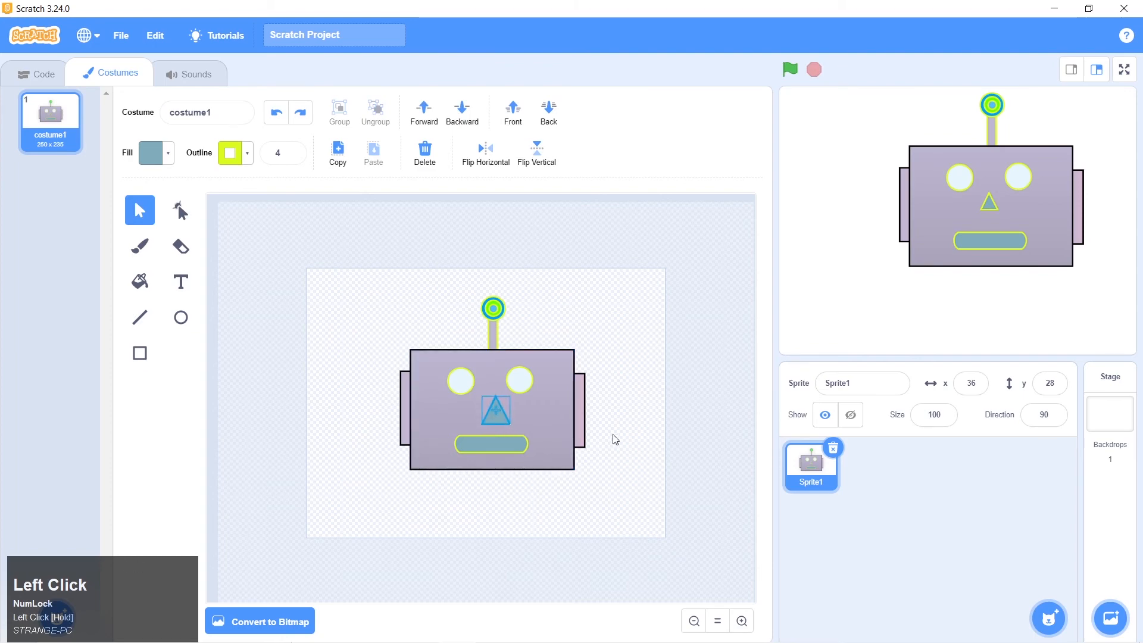
{"action": "key", "text": "Left"}
{"action": "key", "text": "Left"}
{"action": "key", "text": "Left"}
{"action": "key", "text": "Left"}
{"action": "key", "text": "Left"}
{"action": "key", "text": "Left"}
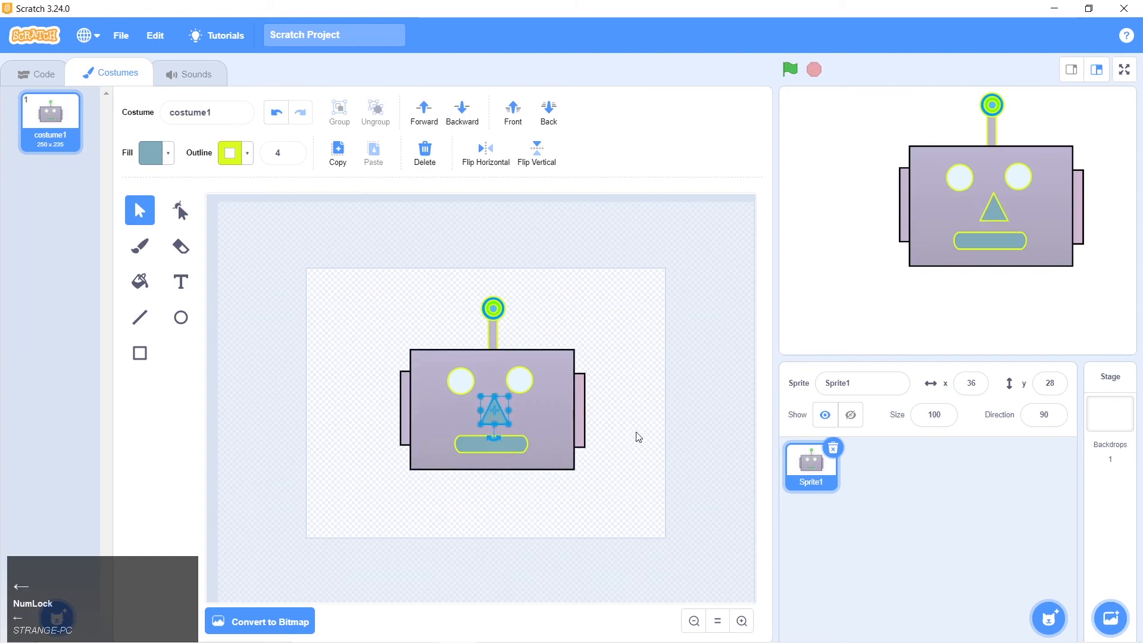
{"action": "key", "text": "Left"}
{"action": "key", "text": "Left"}
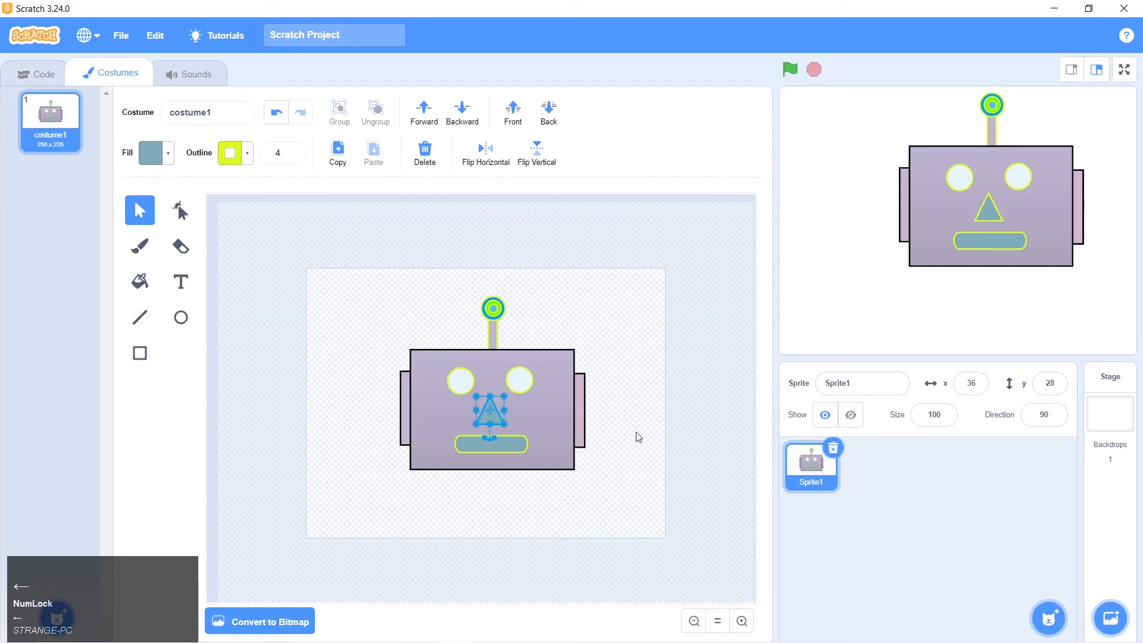
{"action": "left_click", "coordinate": [638, 438]}
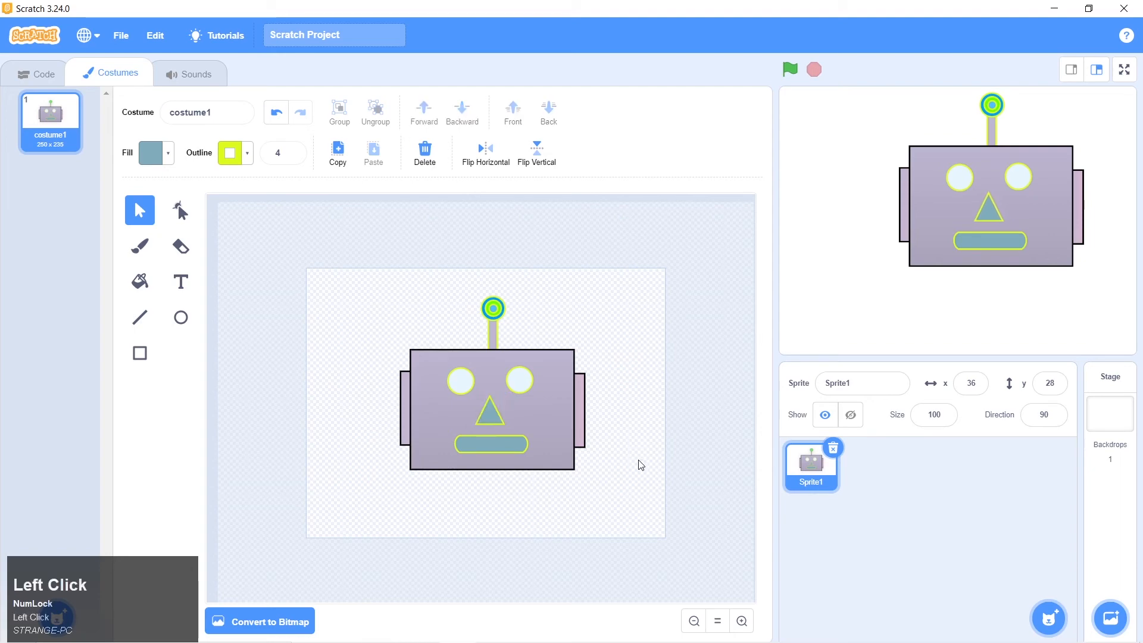
Compare with robot 1.png and change the mouth's fill to pale pink with saturation 8 and brightness 100
{"action": "key", "text": "alt+Tab"}
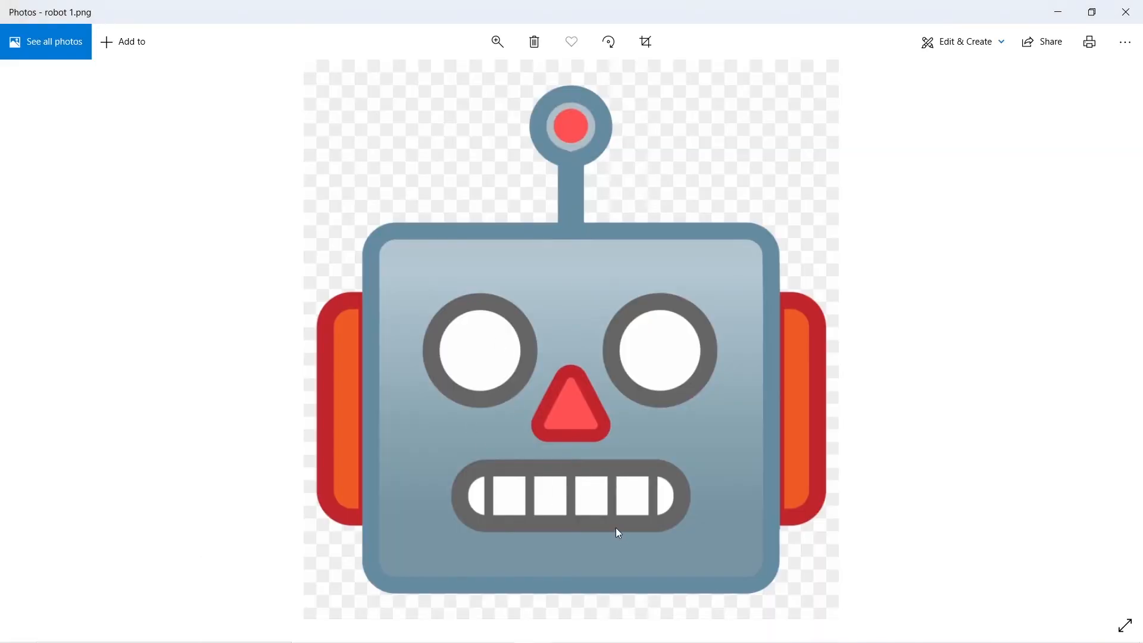
{"action": "key", "text": "alt"}
{"action": "key", "text": "alt+Tab"}
{"action": "left_click", "coordinate": [480, 445]}
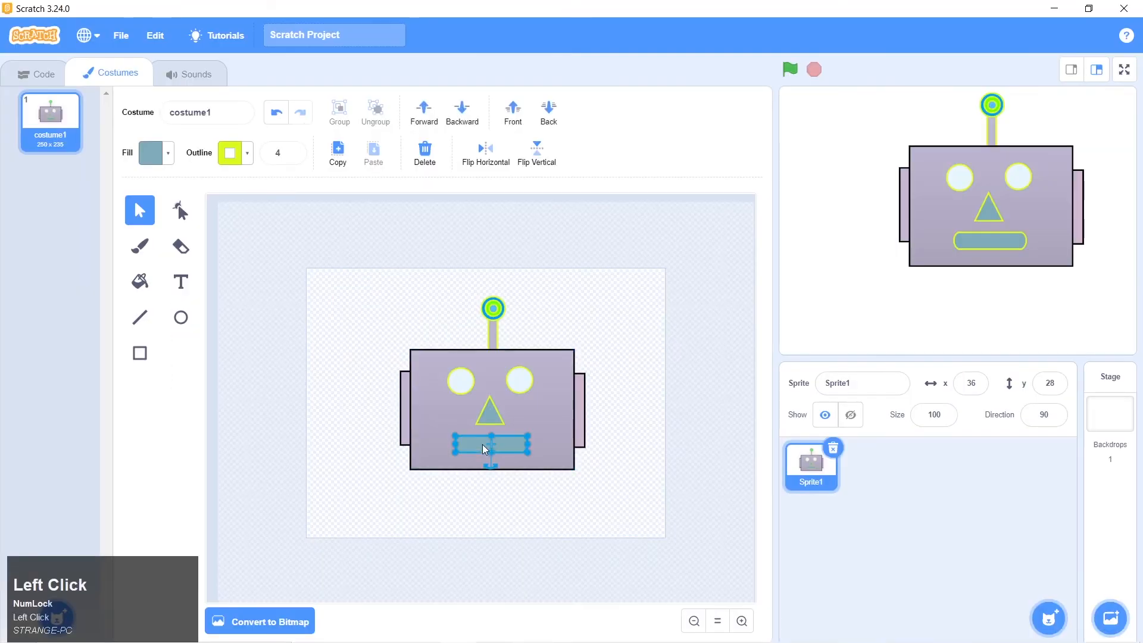
{"action": "left_click", "coordinate": [165, 160]}
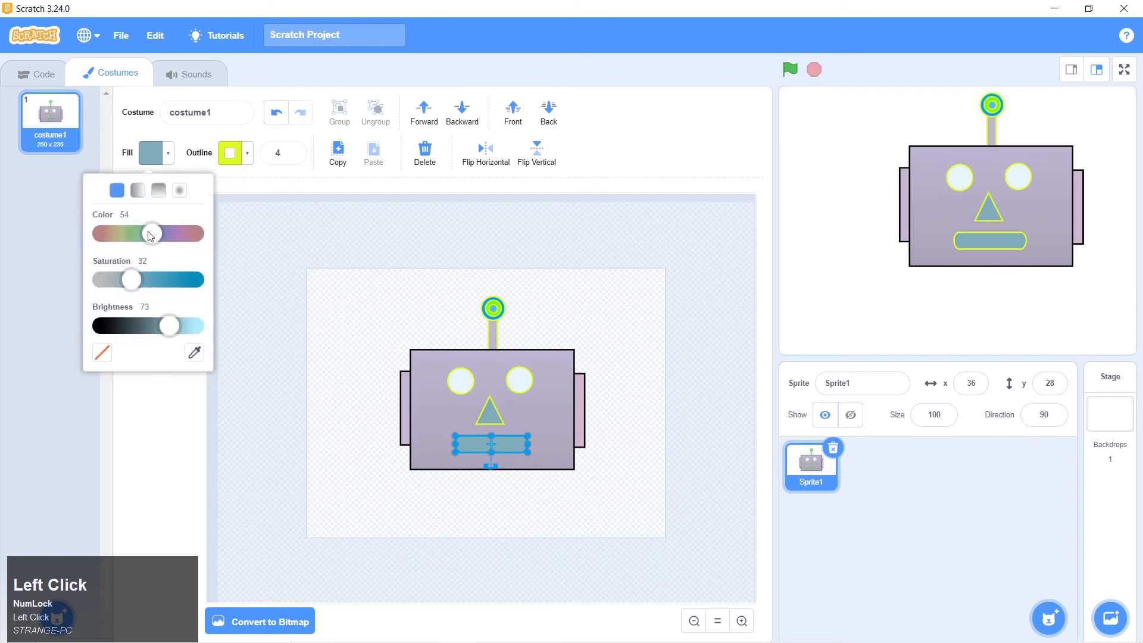
{"action": "left_click_drag", "start_coordinate": [150, 235], "coordinate": [204, 243]}
{"action": "left_click_drag", "start_coordinate": [160, 323], "coordinate": [222, 336]}
{"action": "left_click_drag", "start_coordinate": [136, 279], "coordinate": [109, 286]}
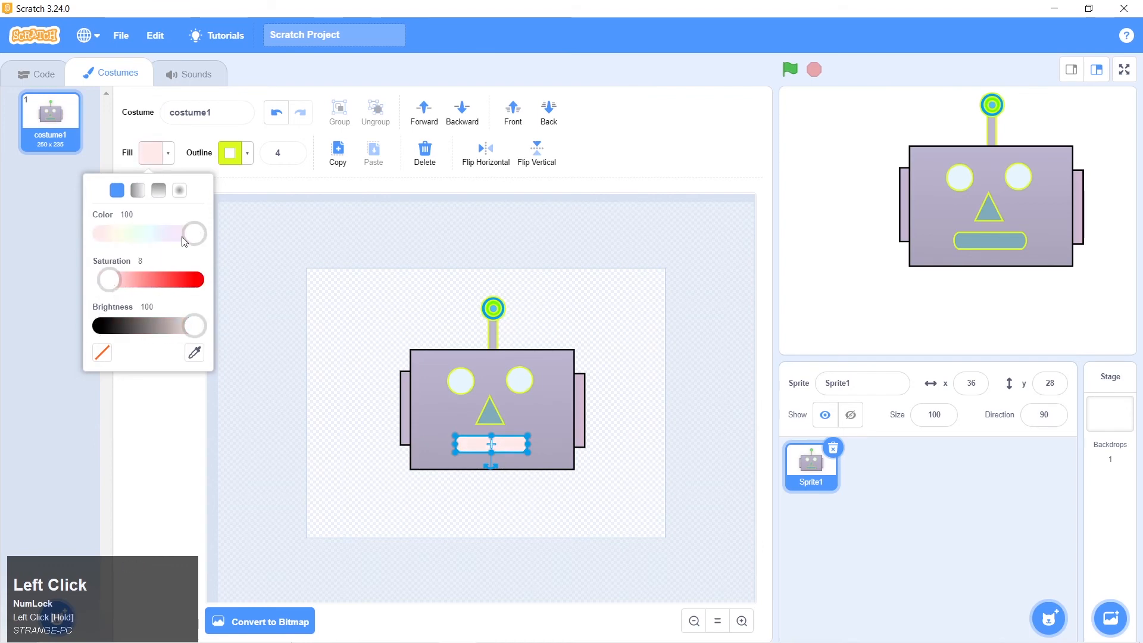
{"action": "left_click_drag", "start_coordinate": [184, 238], "coordinate": [171, 238]}
{"action": "left_click", "coordinate": [332, 419]}
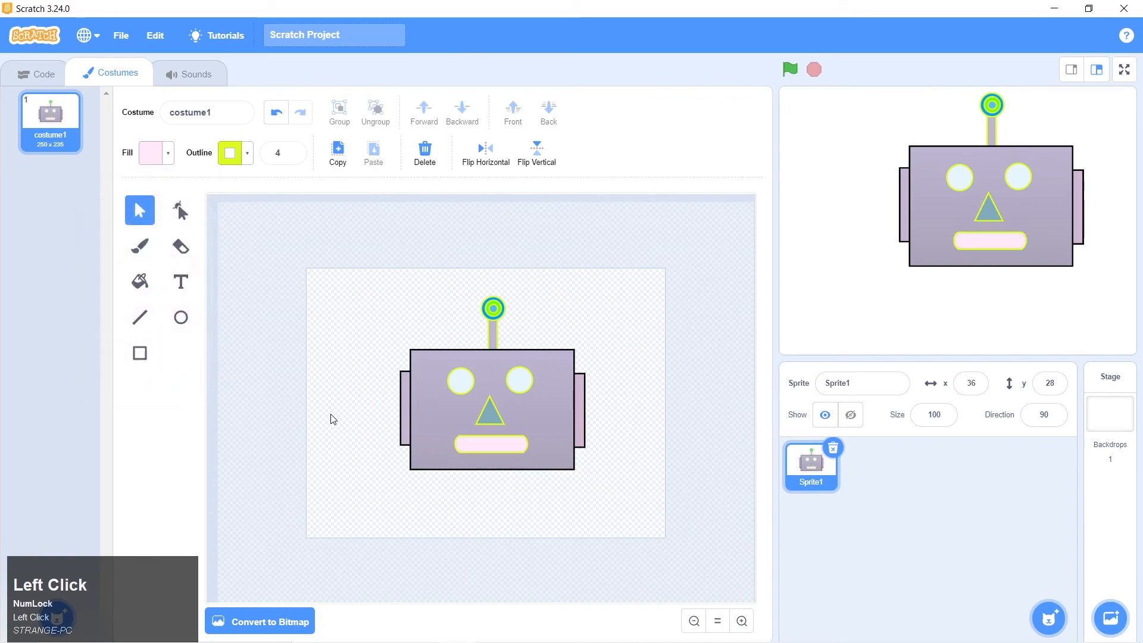
Try to divide the mouth into teeth with vertical lines, undo them, and restore the mouth's pale pink fill
{"action": "key", "text": "alt+Tab"}
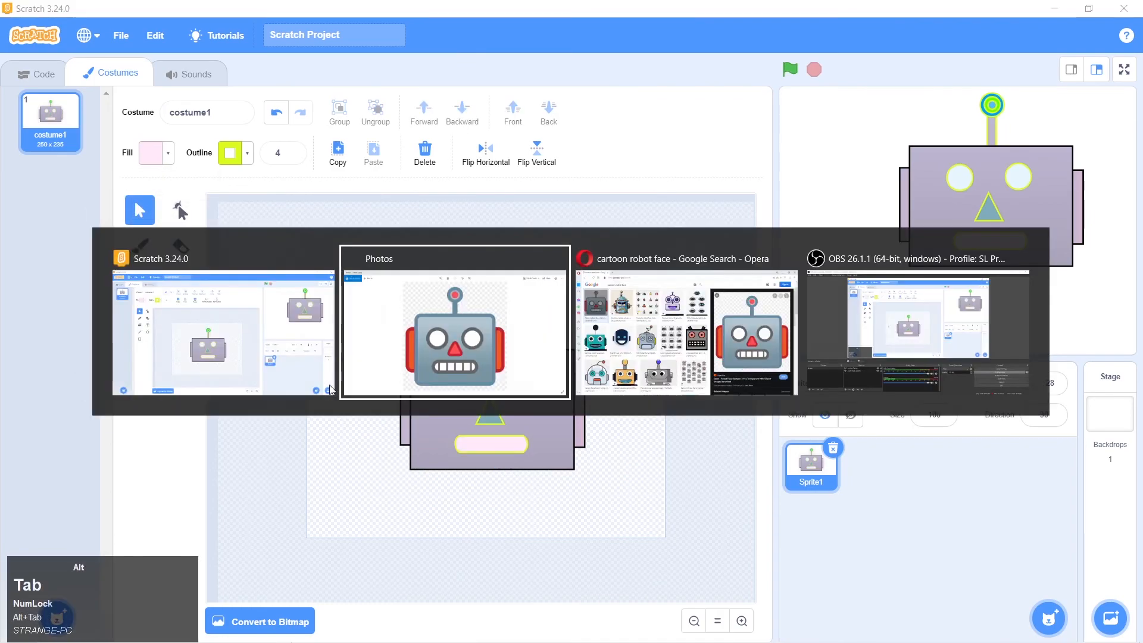
{"action": "key", "text": "alt+Tab"}
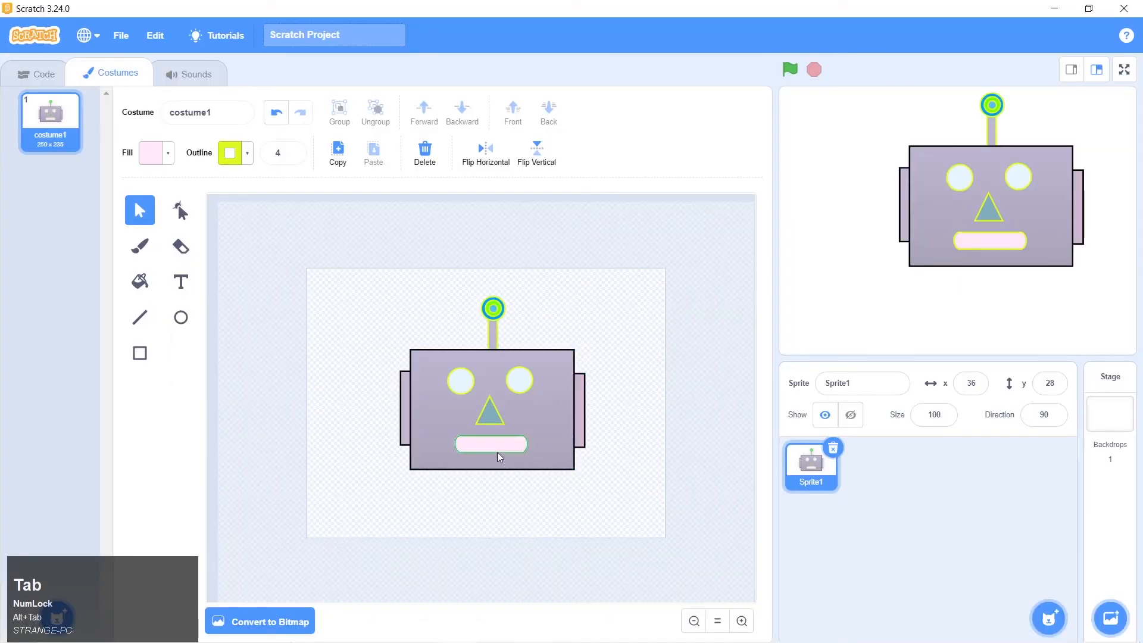
{"action": "left_click", "coordinate": [141, 320]}
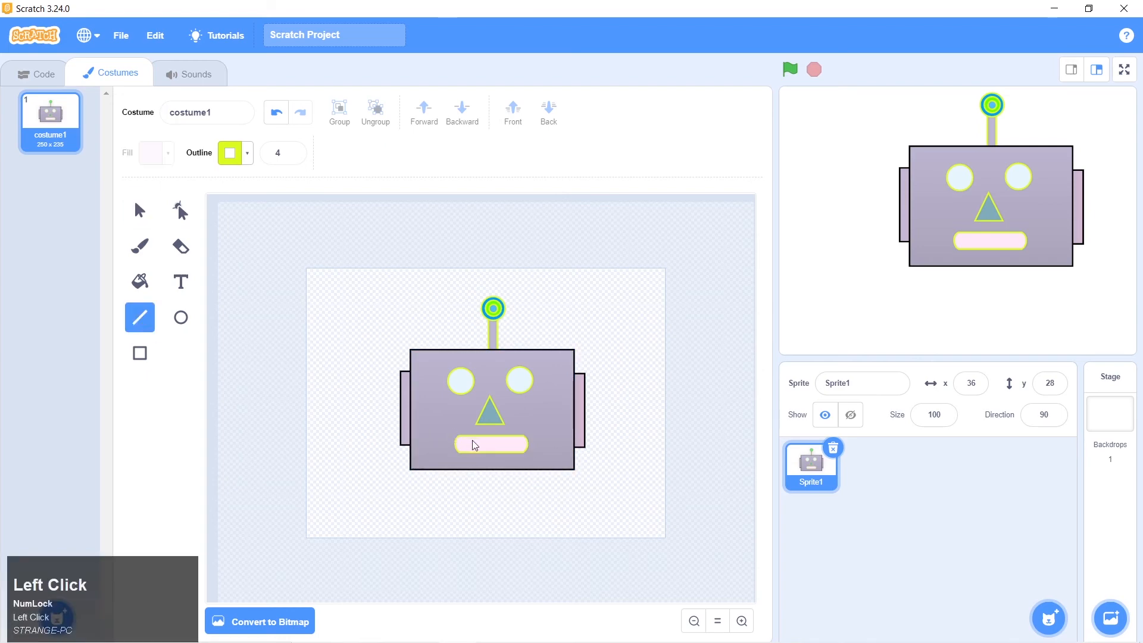
{"action": "mouse_move", "coordinate": [472, 434]}
{"action": "left_mouse_down"}
{"action": "mouse_move", "coordinate": [472, 449]}
{"action": "mouse_move", "coordinate": [487, 449]}
{"action": "left_mouse_up"}
{"action": "key", "text": "ctrl+z"}
{"action": "key", "text": "ctrl+z"}
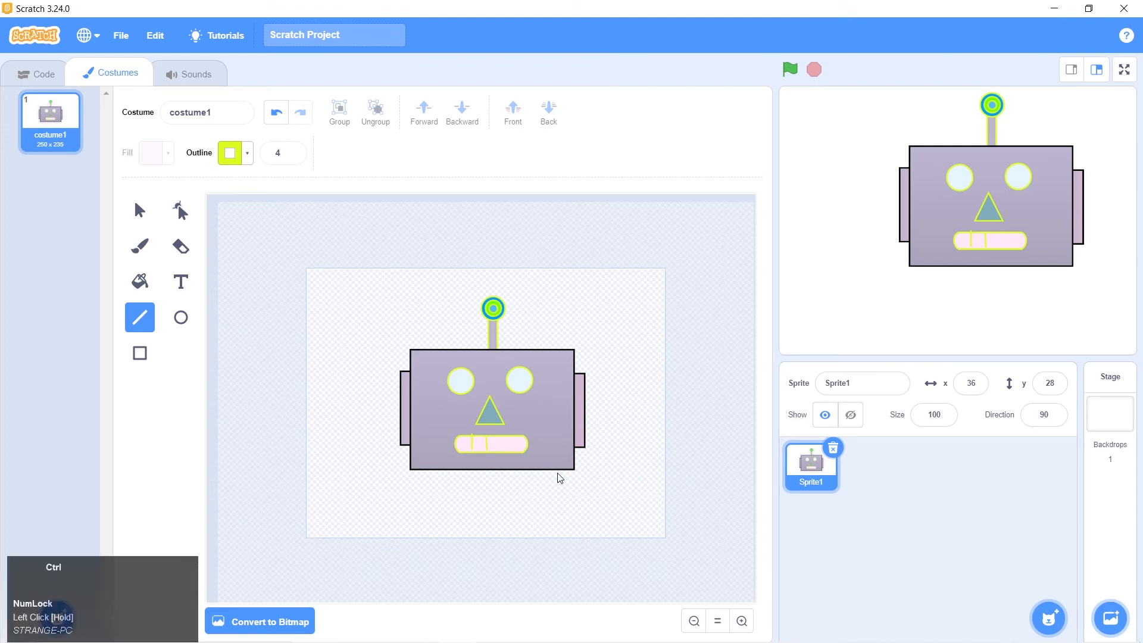
{"action": "key", "text": "ctrl+z"}
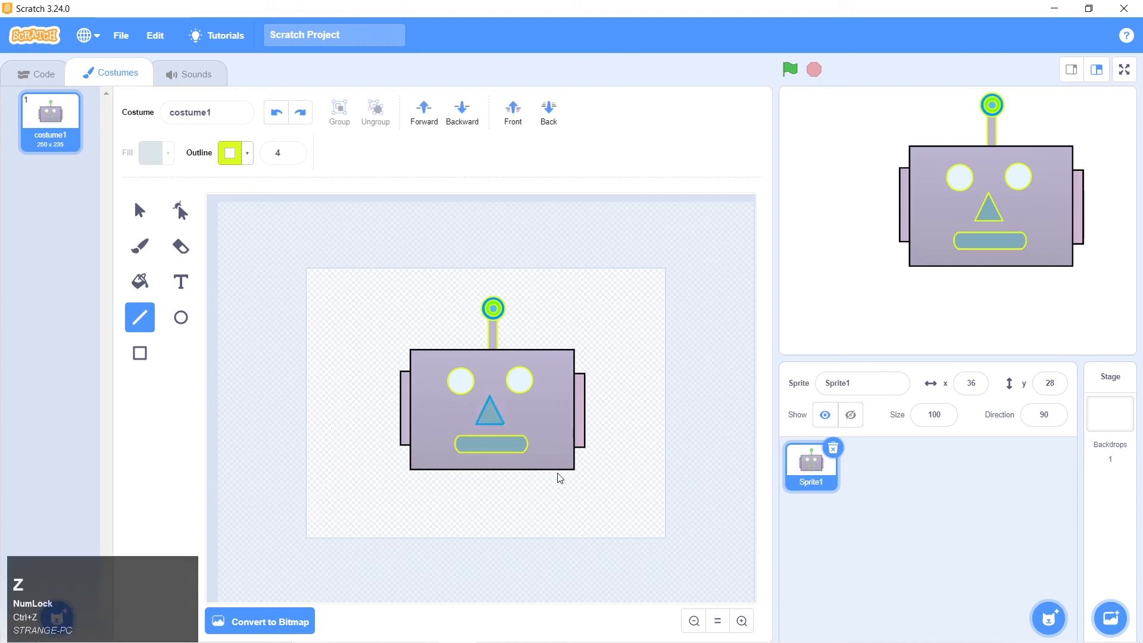
{"action": "left_click", "coordinate": [298, 119]}
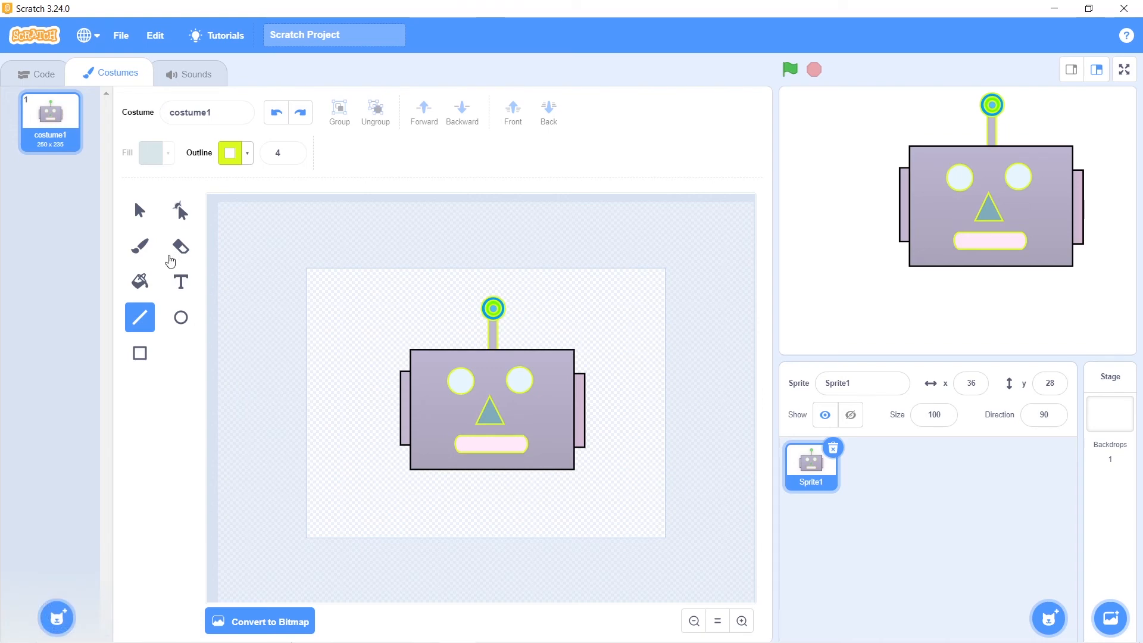
Draw a narrow vertical rectangle across the mouth near its left end as the first tooth divider
{"action": "left_click", "coordinate": [140, 355]}
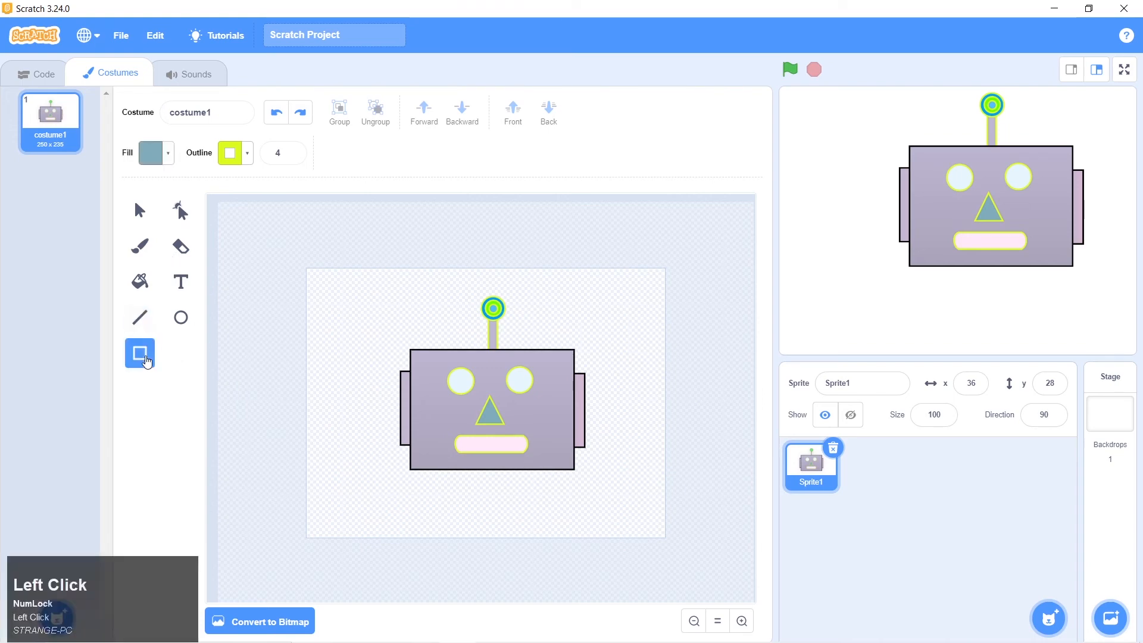
{"action": "left_click", "coordinate": [742, 621]}
{"action": "left_click", "coordinate": [741, 621]}
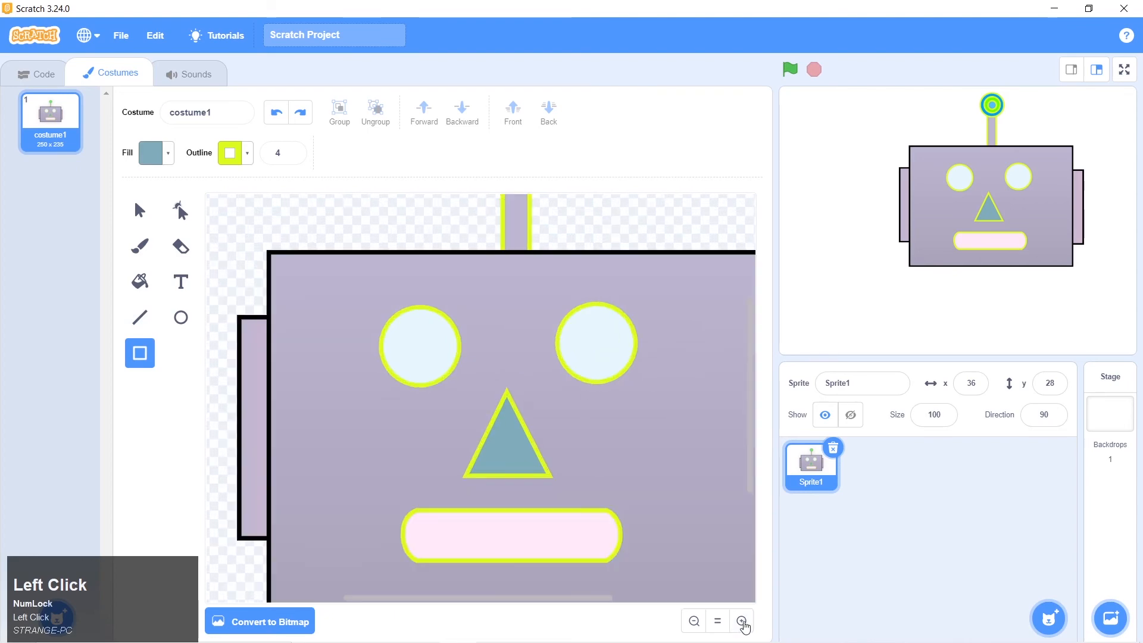
{"action": "scroll", "coordinate": [741, 628], "scroll_direction": "down", "scroll_amount": 1}
{"action": "left_click", "coordinate": [741, 621]}
{"action": "scroll", "coordinate": [712, 589], "scroll_direction": "down", "scroll_amount": 1}
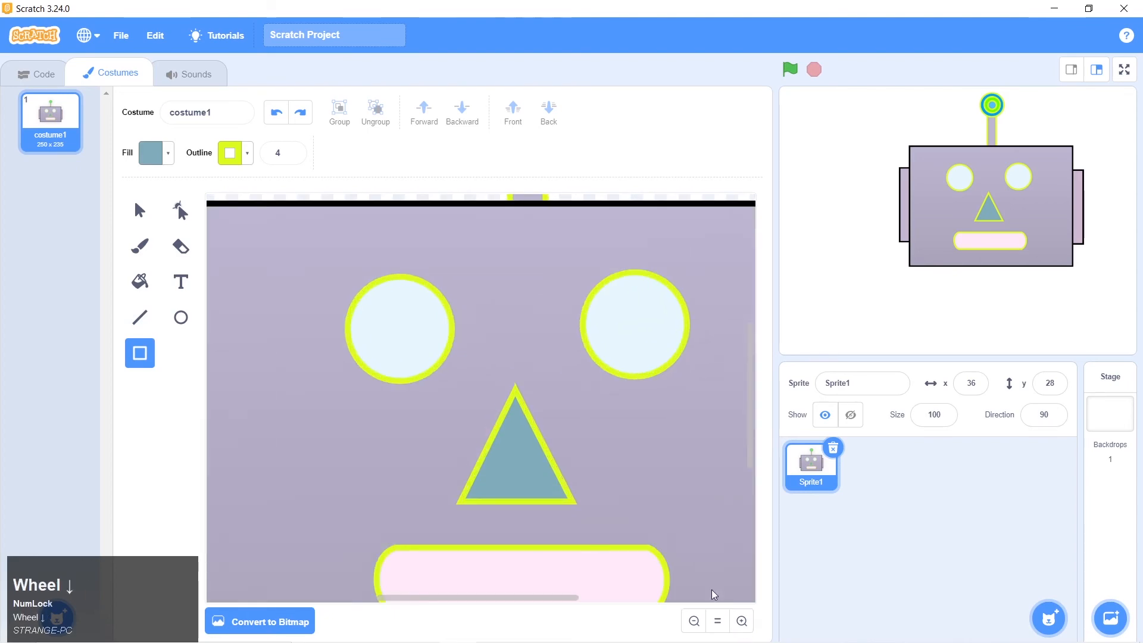
{"action": "scroll", "coordinate": [736, 423], "scroll_direction": "down", "scroll_amount": 3}
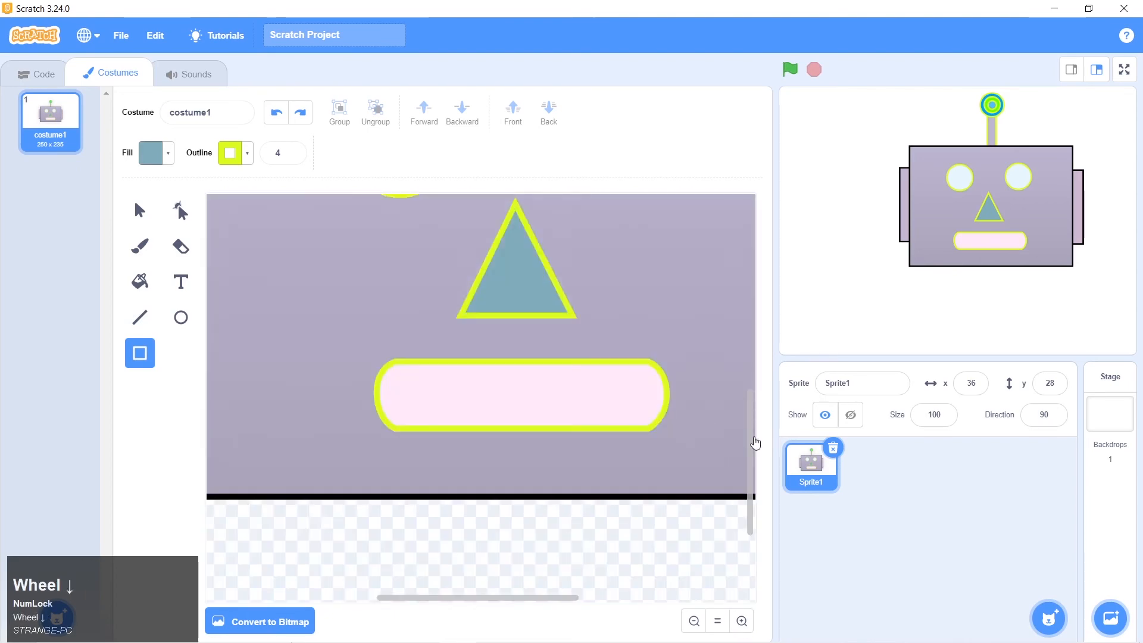
{"action": "left_click_drag", "start_coordinate": [755, 443], "coordinate": [751, 433]}
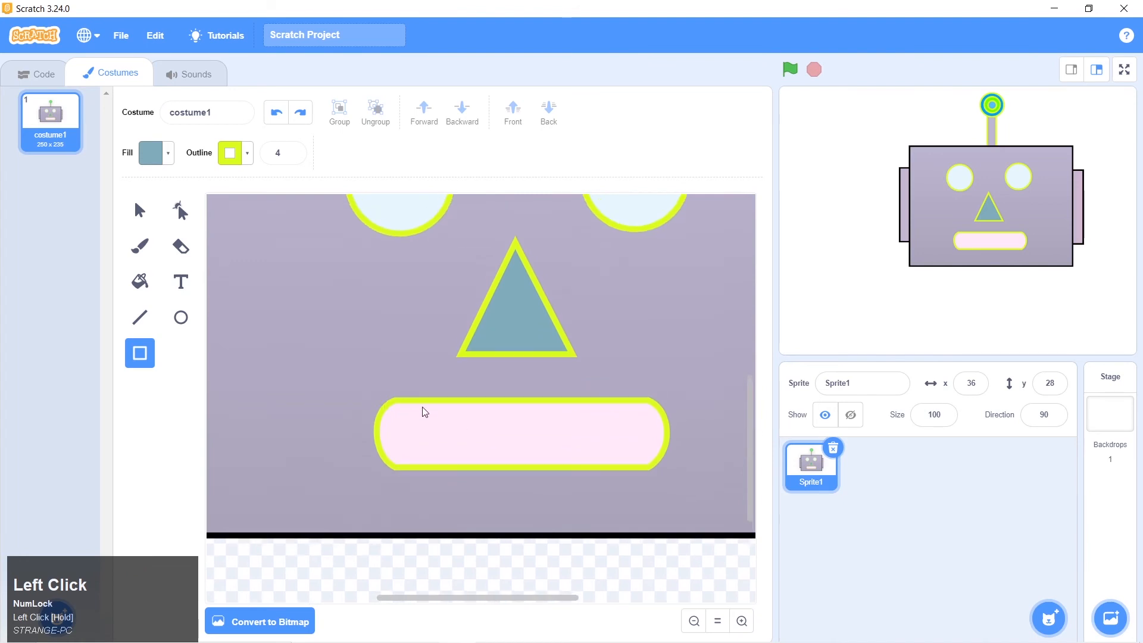
{"action": "left_click_drag", "start_coordinate": [412, 402], "coordinate": [418, 468]}
{"action": "left_click_drag", "start_coordinate": [417, 461], "coordinate": [417, 461]}
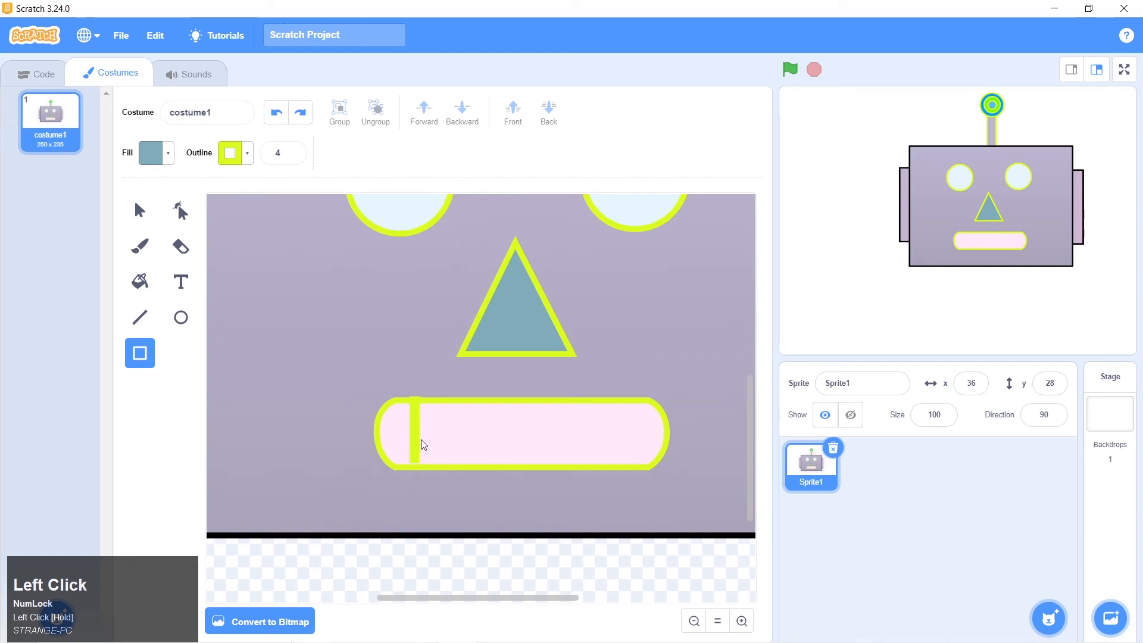
Move the first tooth divider slightly so it fits between the mouth's upper and lower outlines, and deselect it
{"action": "left_click", "coordinate": [139, 211]}
{"action": "left_click", "coordinate": [490, 457]}
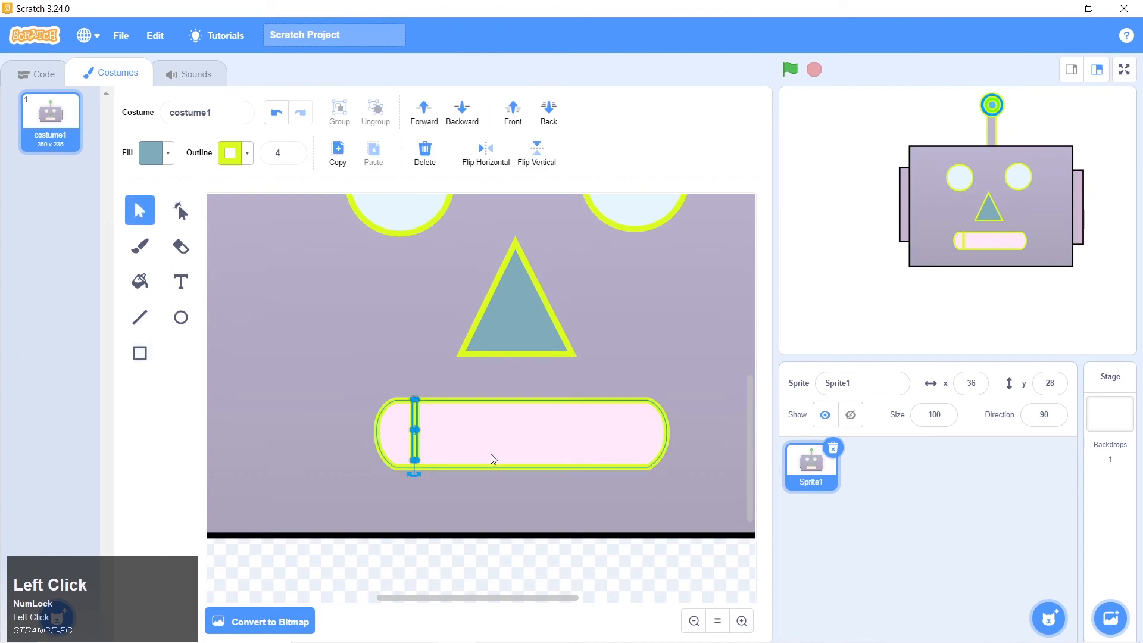
{"action": "left_click_drag", "start_coordinate": [418, 441], "coordinate": [416, 441]}
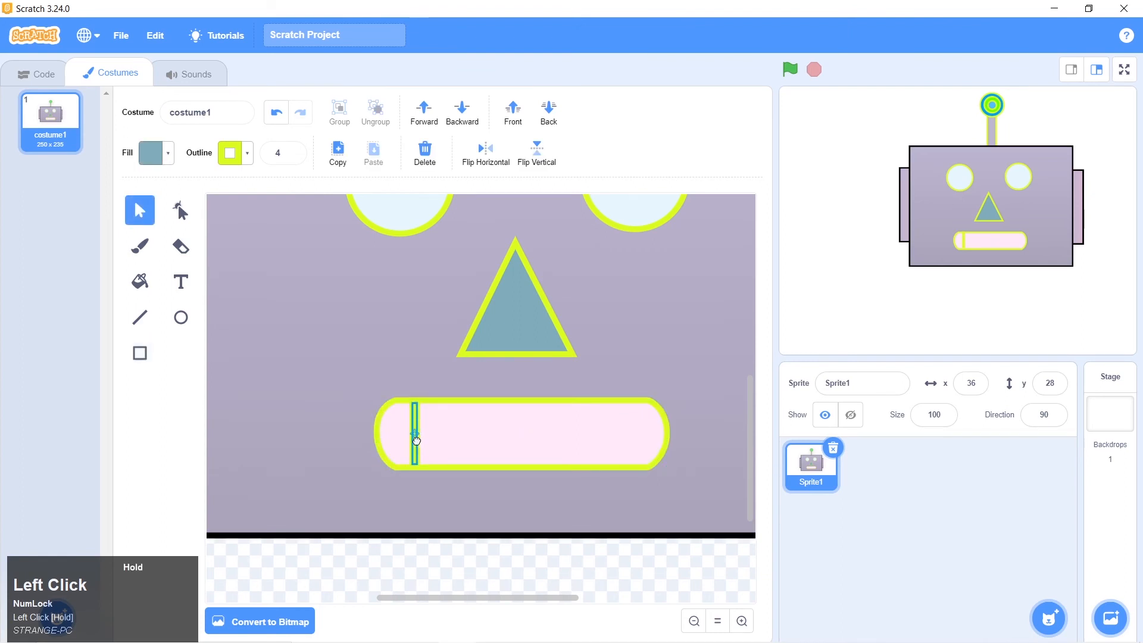
{"action": "left_click_drag", "start_coordinate": [417, 442], "coordinate": [416, 441]}
{"action": "left_click", "coordinate": [456, 486]}
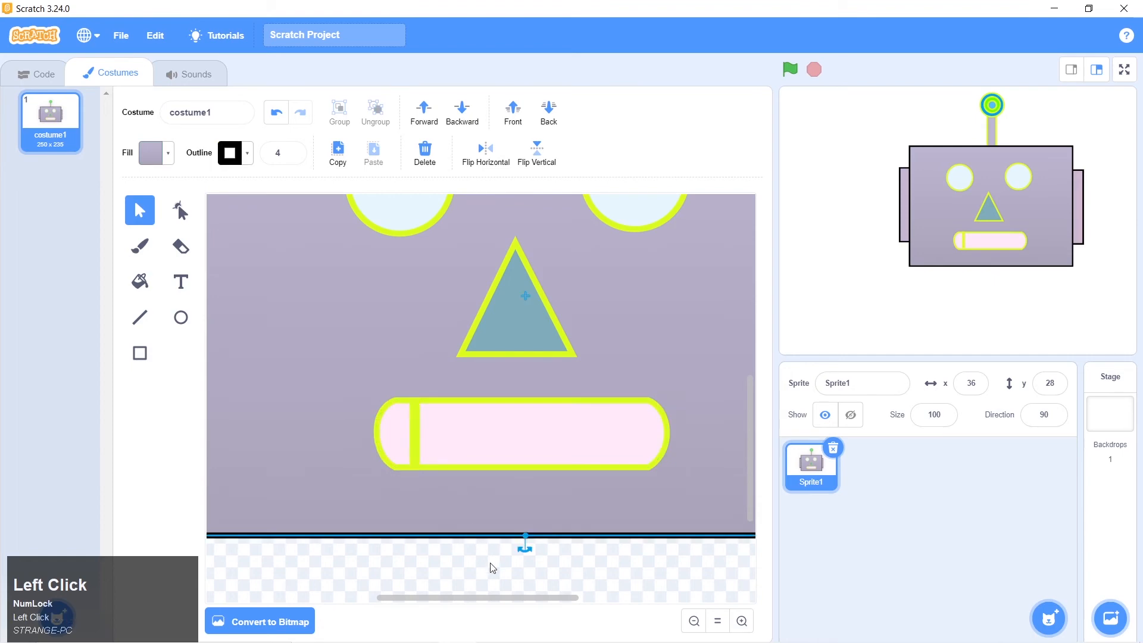
Compare with robot 1.png and darken the mouth's outline to dark olive by lowering its brightness
{"action": "key", "text": "alt+Tab"}
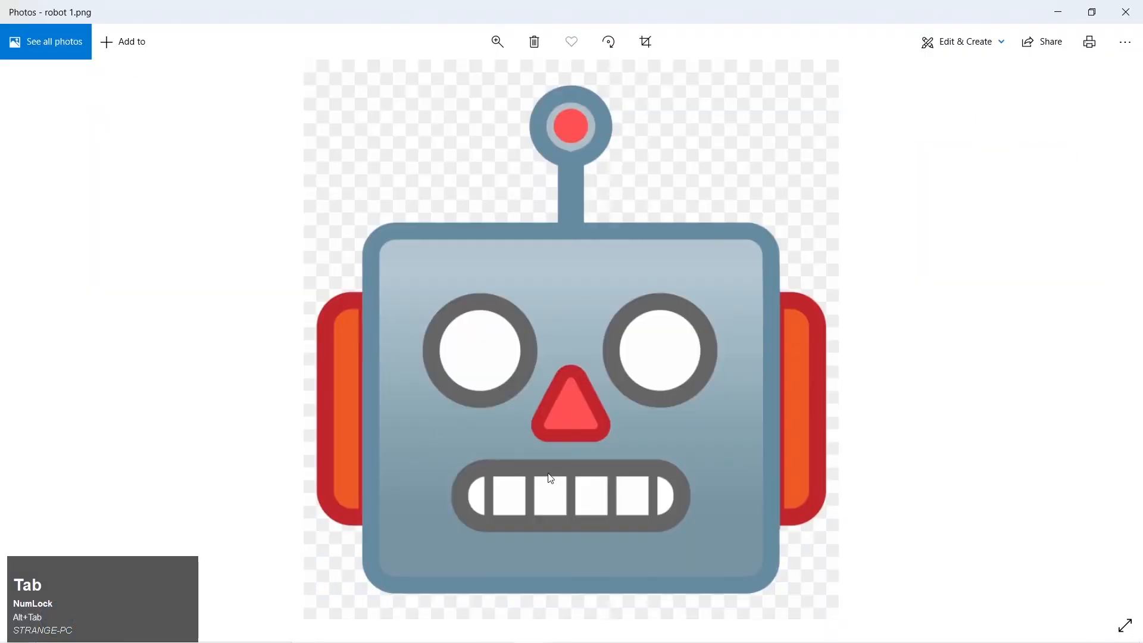
{"action": "key", "text": "alt+Tab"}
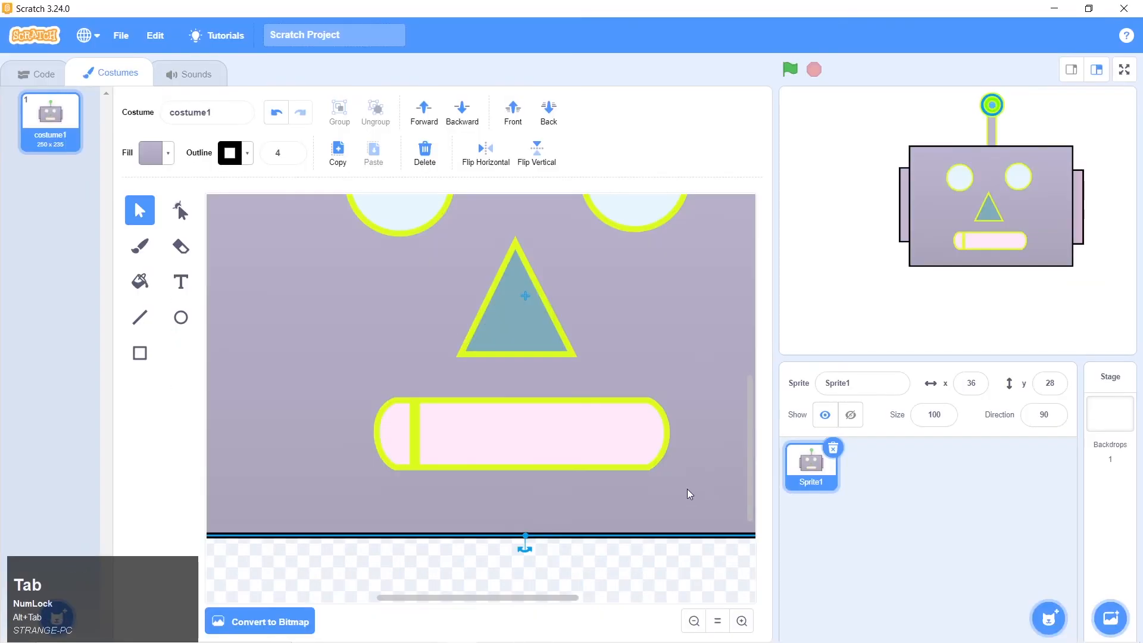
{"action": "left_click", "coordinate": [663, 440]}
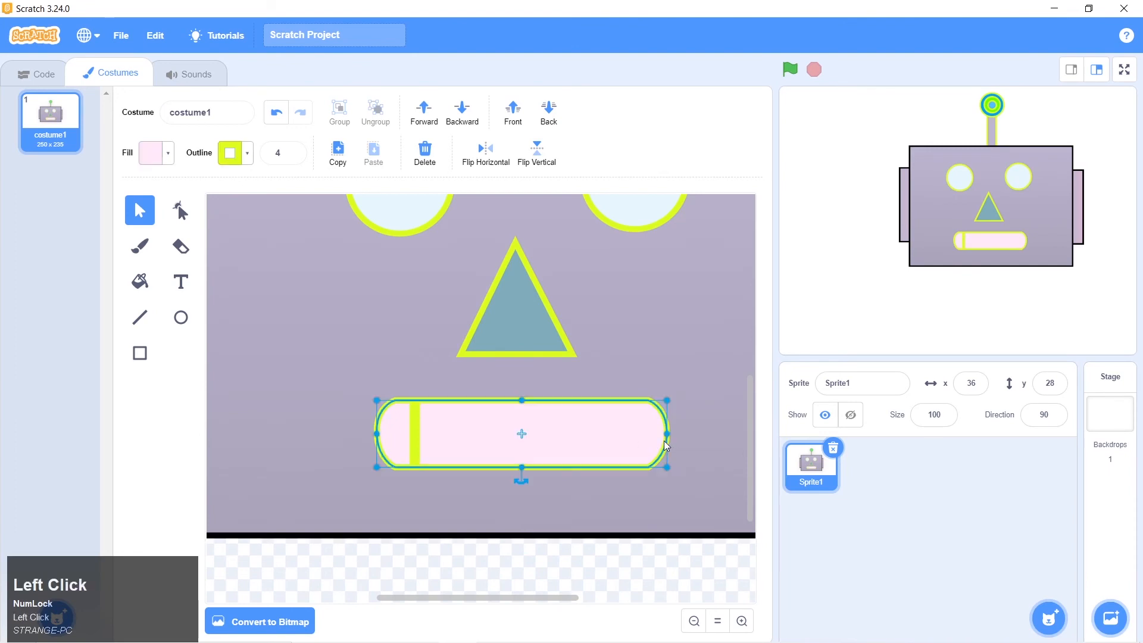
{"action": "left_click", "coordinate": [247, 156]}
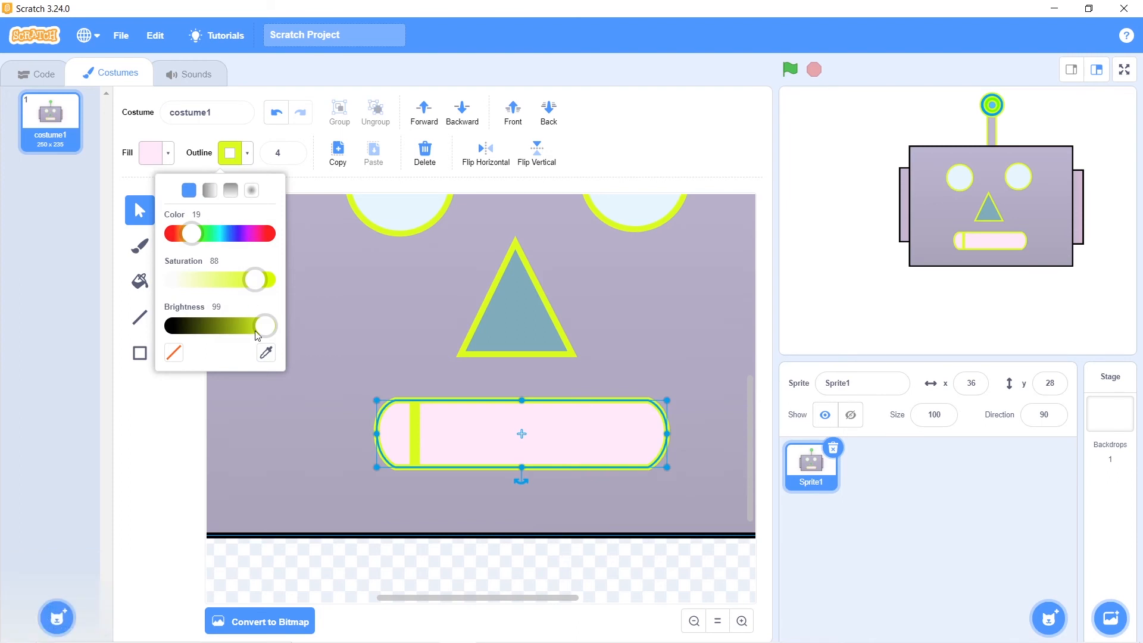
{"action": "left_click_drag", "start_coordinate": [259, 329], "coordinate": [215, 328]}
{"action": "left_click", "coordinate": [300, 400]}
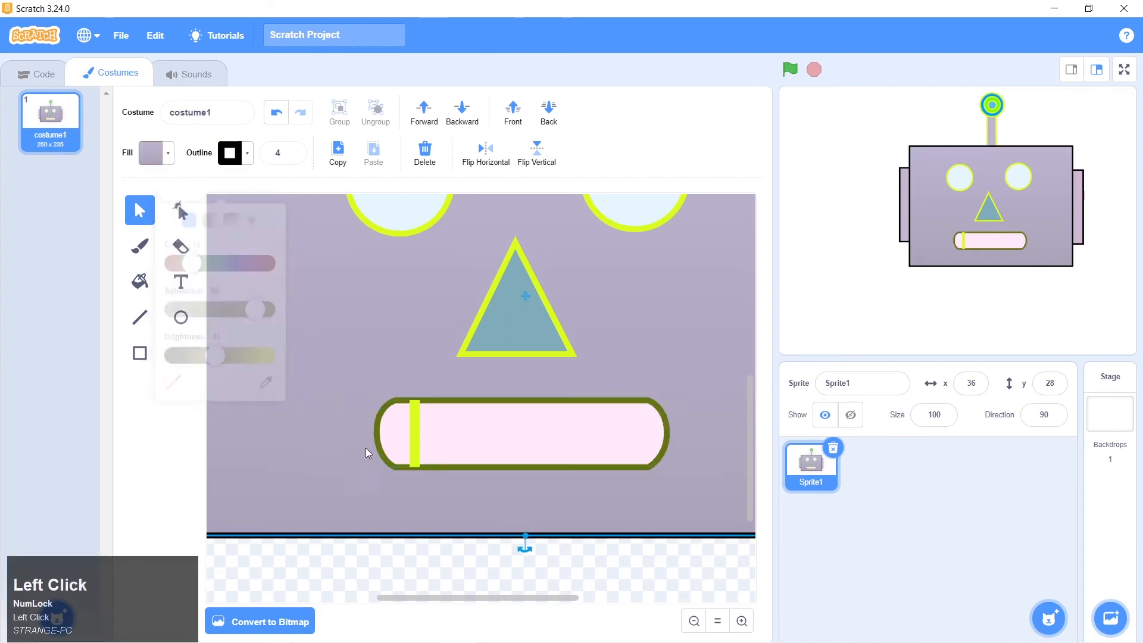
Check the teeth in robot 1.png and place a copy of the tooth divider a short distance to its right
{"action": "key", "text": "alt+Tab"}
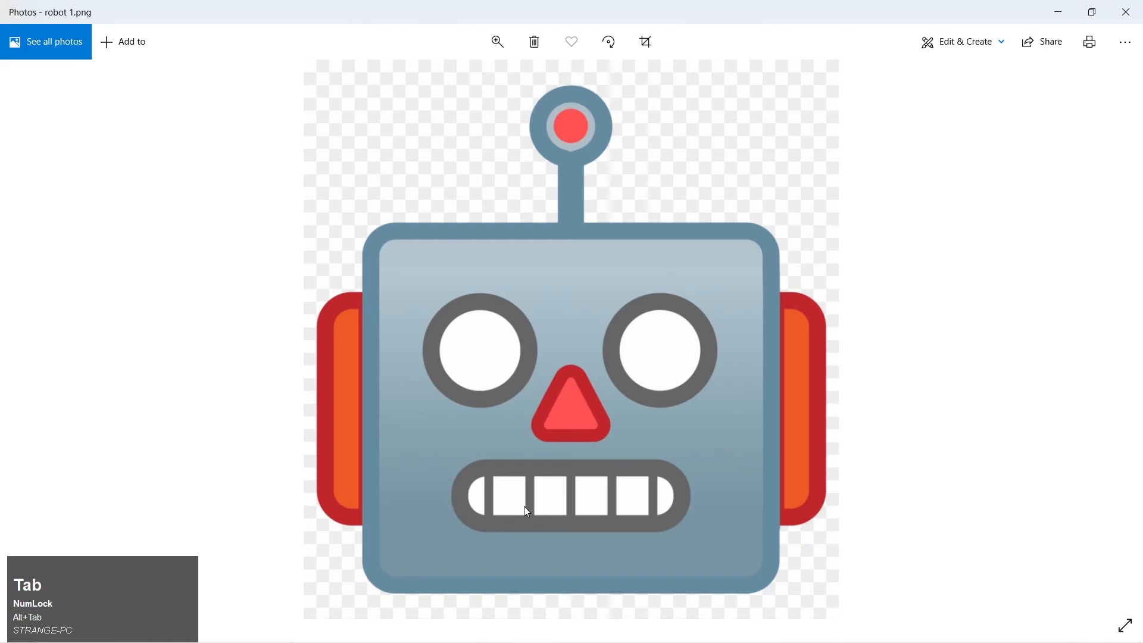
{"action": "key", "text": "alt+Tab"}
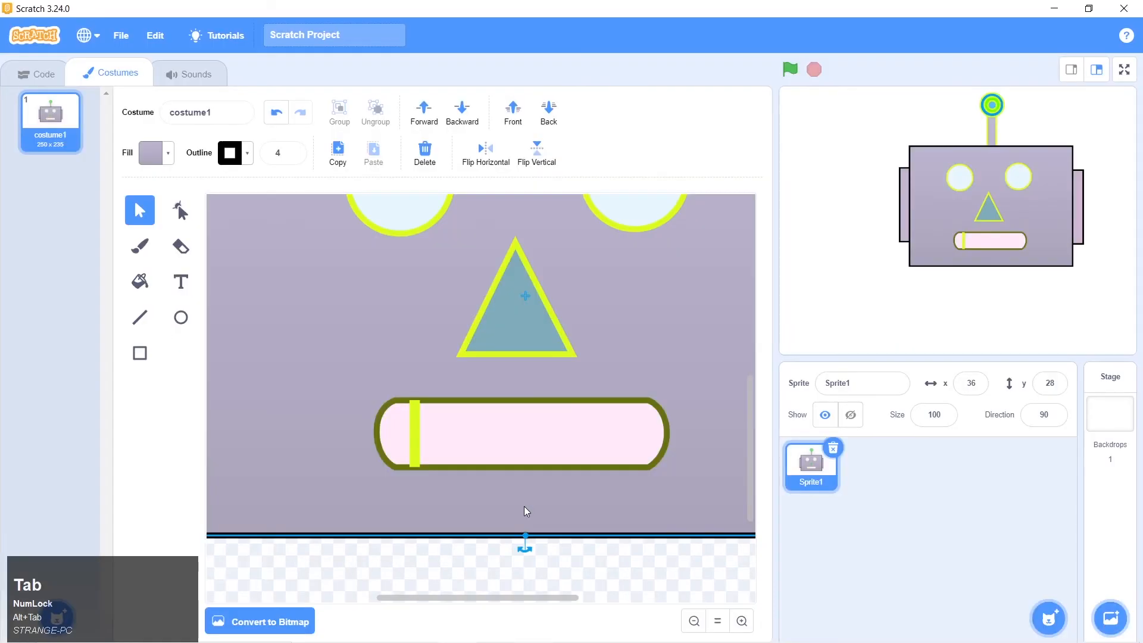
{"action": "left_click", "coordinate": [415, 420]}
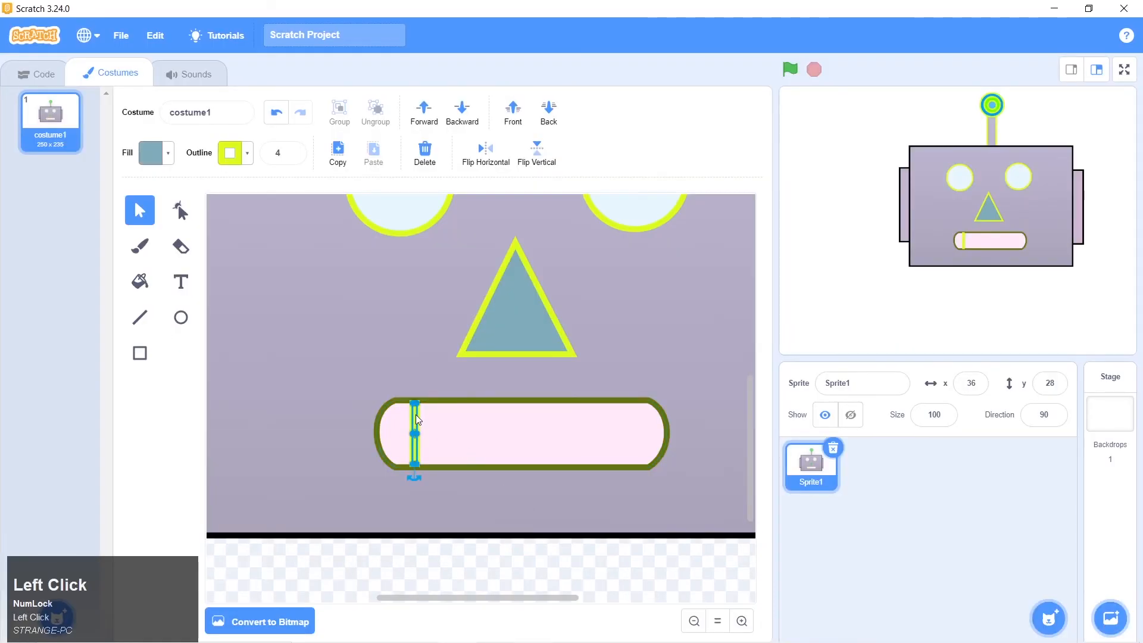
{"action": "left_click", "coordinate": [447, 449]}
{"action": "left_click", "coordinate": [417, 444]}
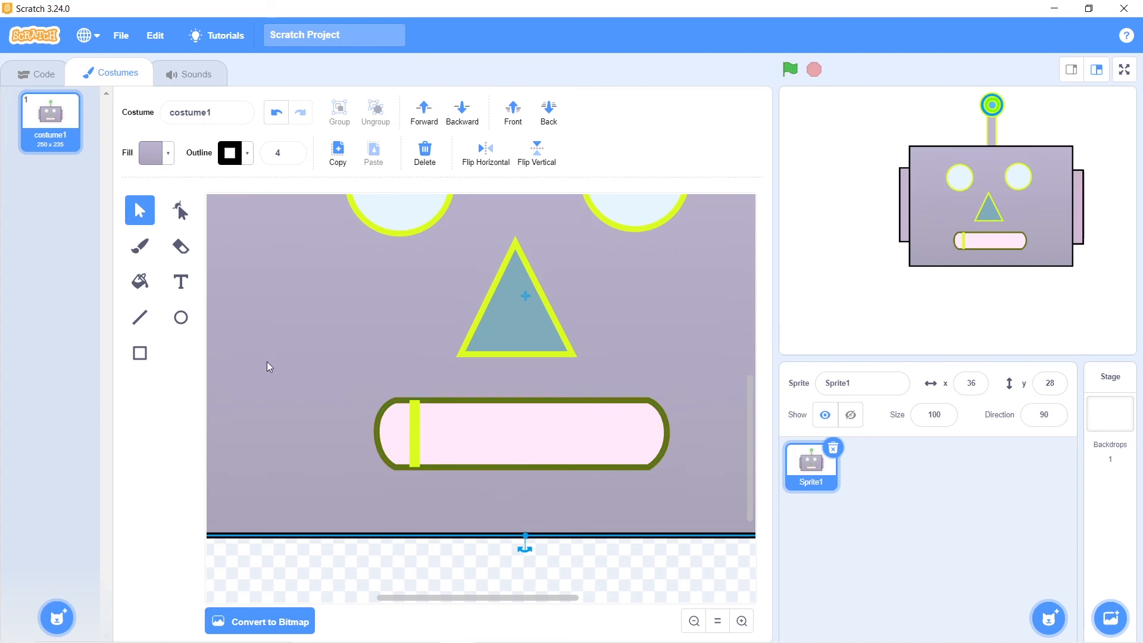
{"action": "left_click", "coordinate": [415, 445]}
{"action": "key", "text": "alt"}
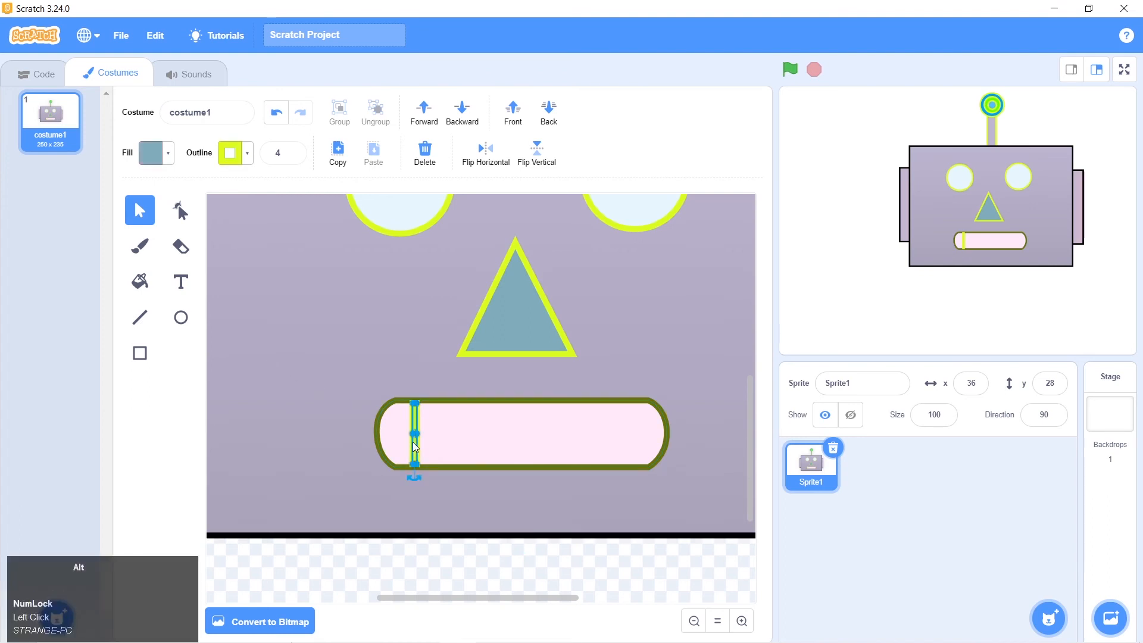
{"action": "left_click_drag", "start_coordinate": [415, 446], "coordinate": [453, 444]}
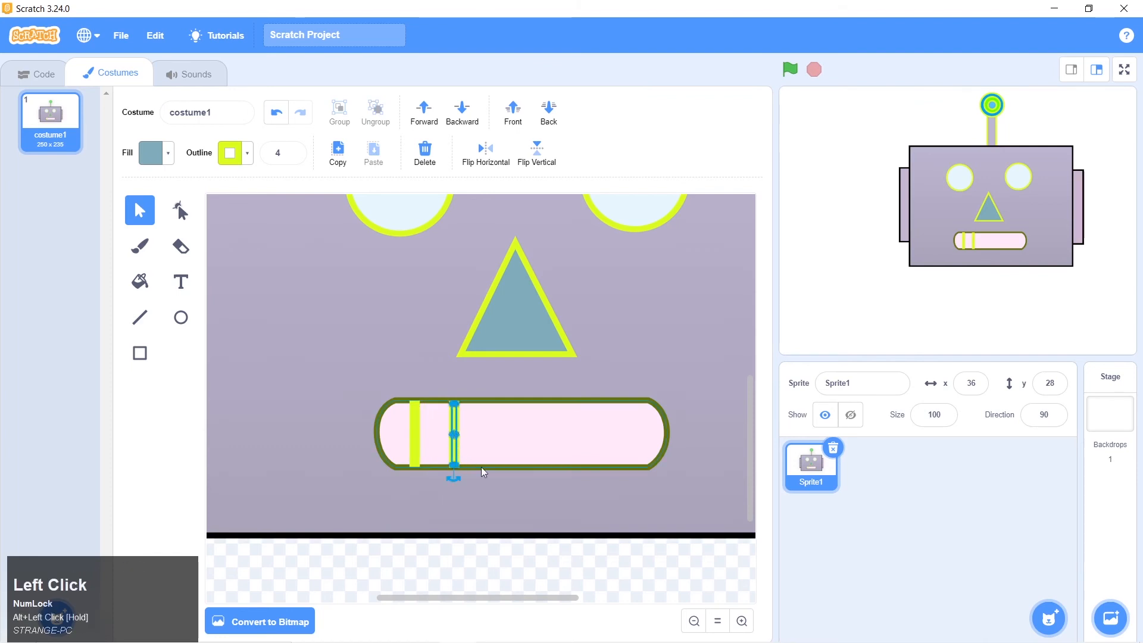
{"action": "key", "text": "ctrl+d"}
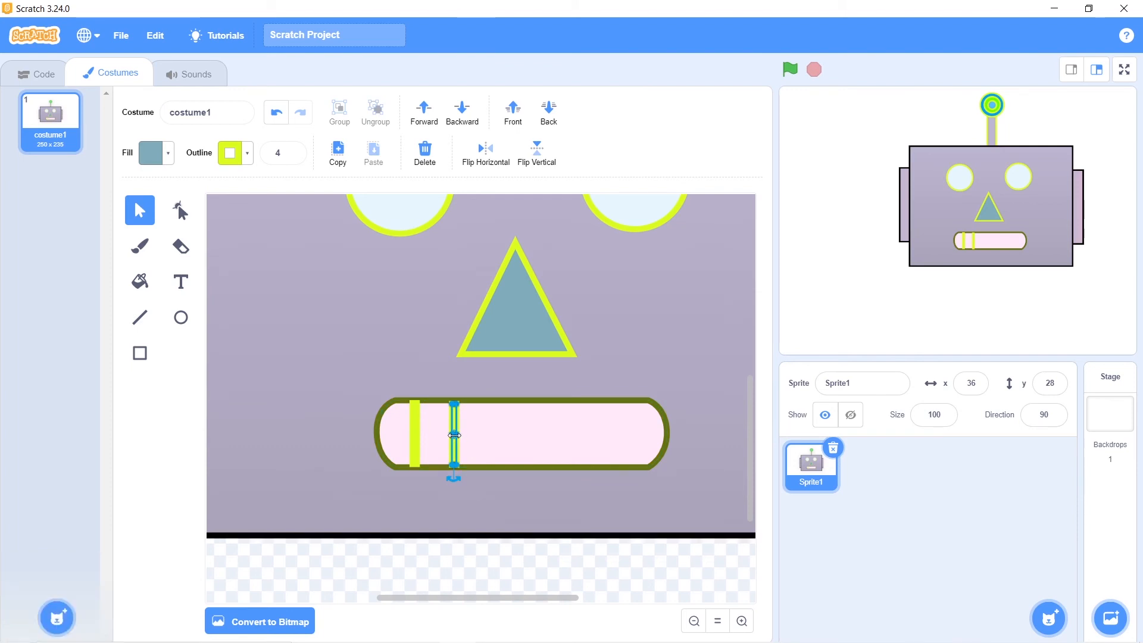
{"action": "key", "text": "alt"}
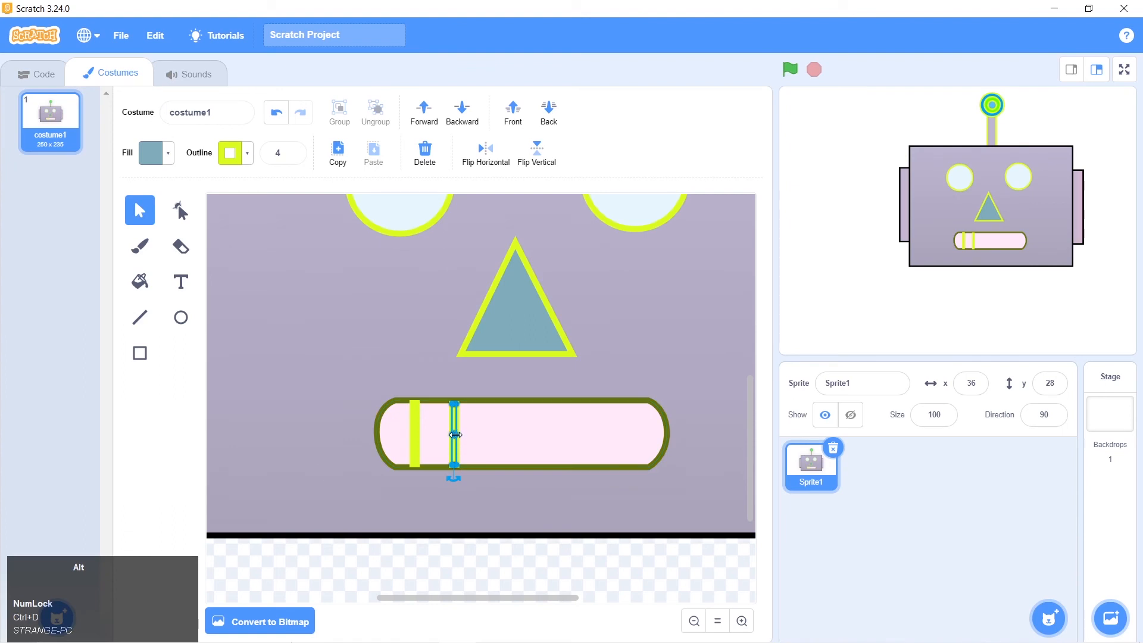
{"action": "left_click_drag", "start_coordinate": [455, 434], "coordinate": [468, 434]}
{"action": "key", "text": "ctrl+z"}
Keep copying the tooth divider rightward along the mouth at even spacing until there are six dividers, and deselect the last one
{"action": "left_click", "coordinate": [540, 439]}
{"action": "left_click", "coordinate": [454, 440]}
{"action": "left_click_drag", "start_coordinate": [454, 419], "coordinate": [497, 421]}
{"action": "key", "text": "alt+shift"}
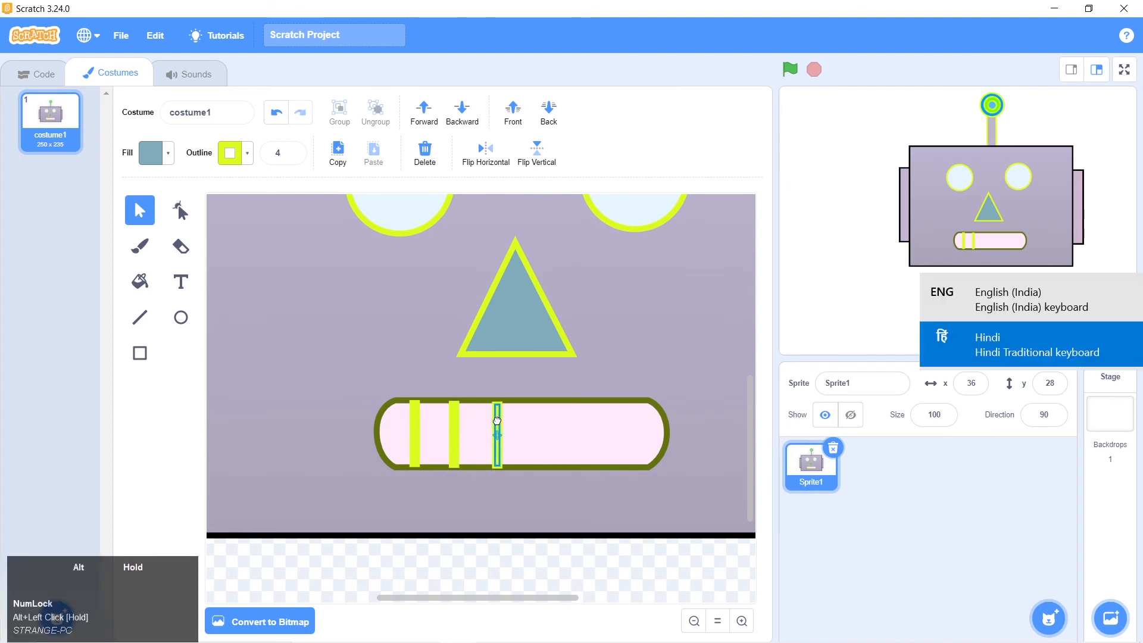
{"action": "key", "text": "alt+shift"}
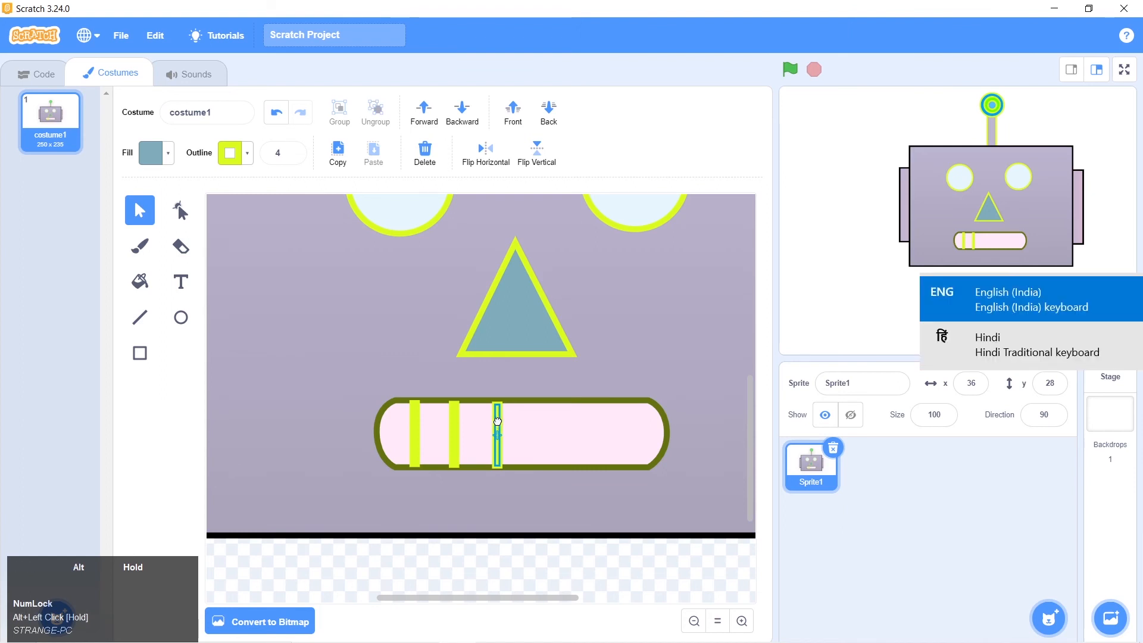
{"action": "left_click_drag", "start_coordinate": [497, 421], "coordinate": [579, 421]}
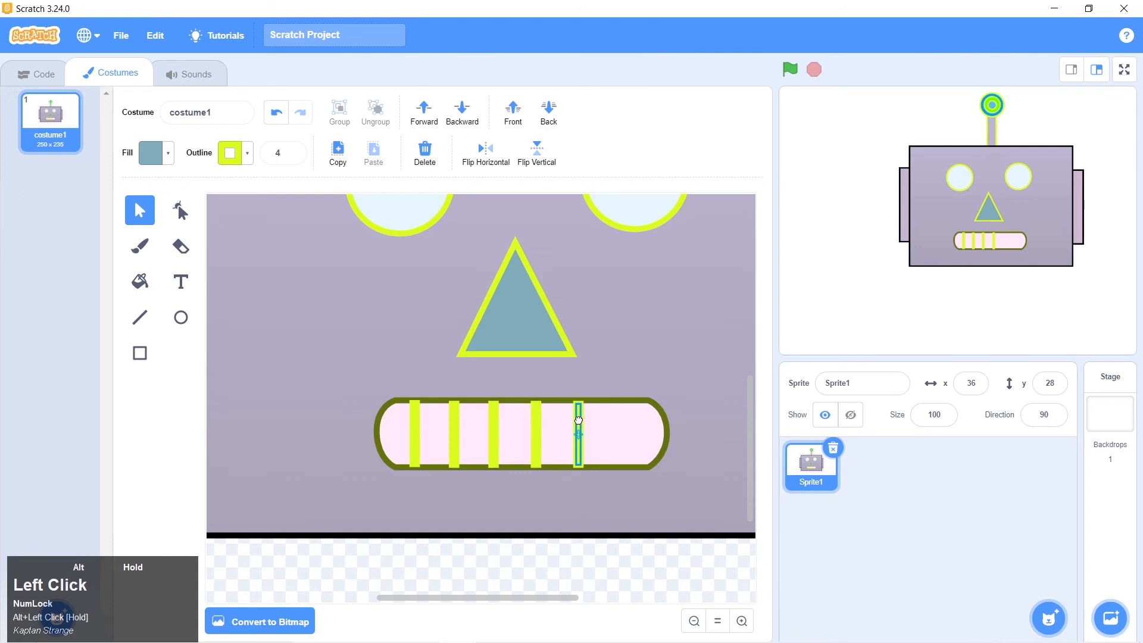
{"action": "left_click_drag", "start_coordinate": [579, 421], "coordinate": [617, 419]}
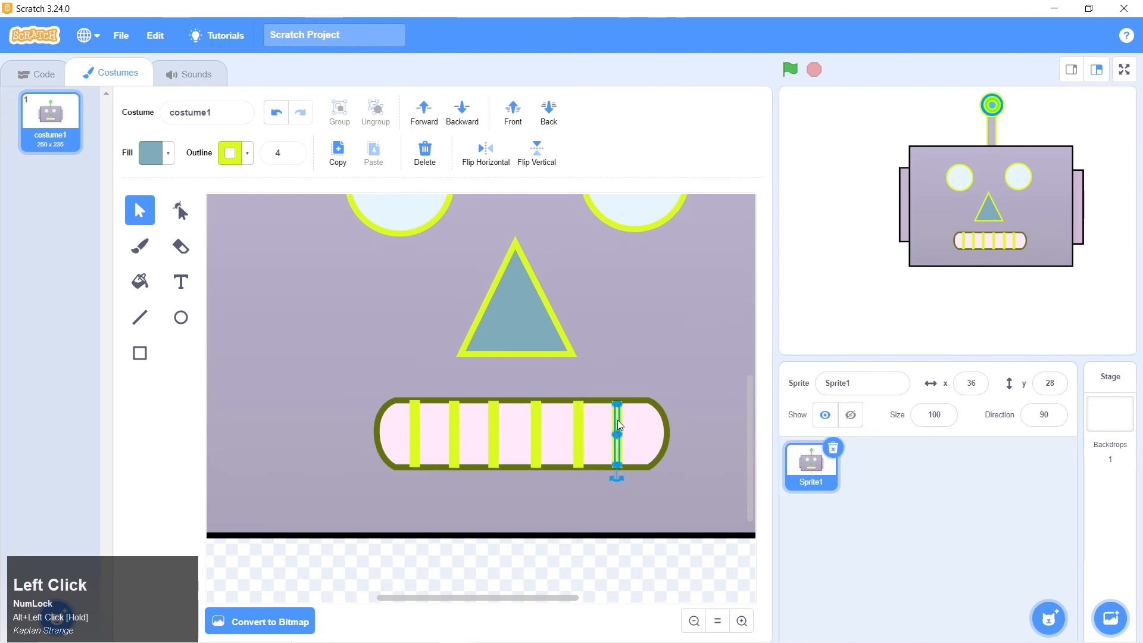
{"action": "left_click", "coordinate": [694, 425]}
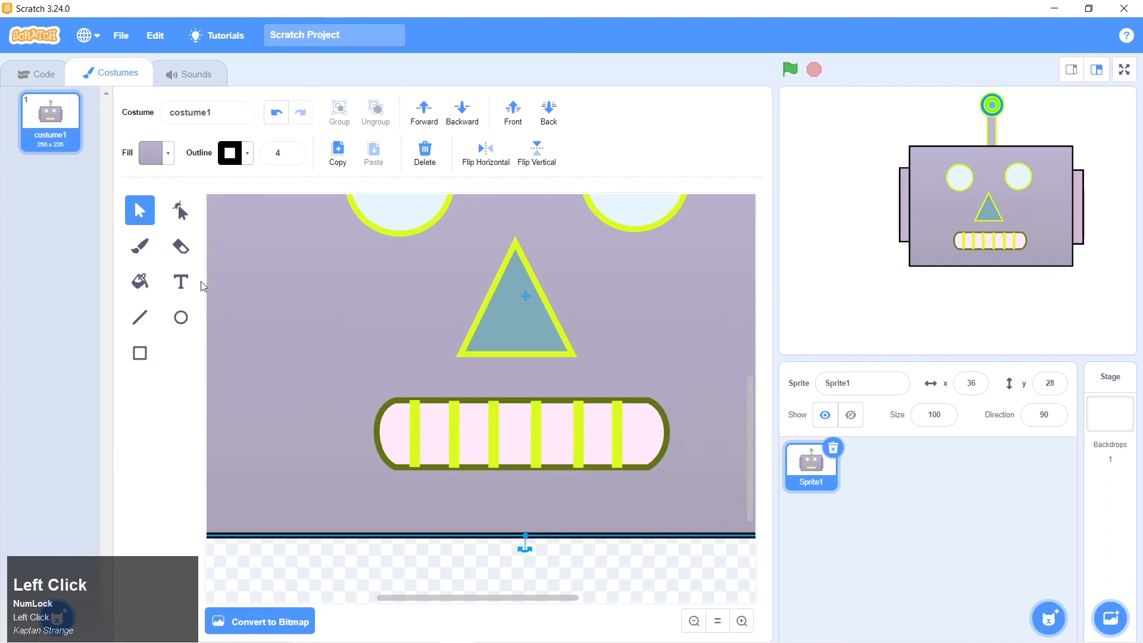
{"action": "left_click_drag", "start_coordinate": [403, 430], "coordinate": [442, 439]}
{"action": "key", "text": "ctrl+z"}
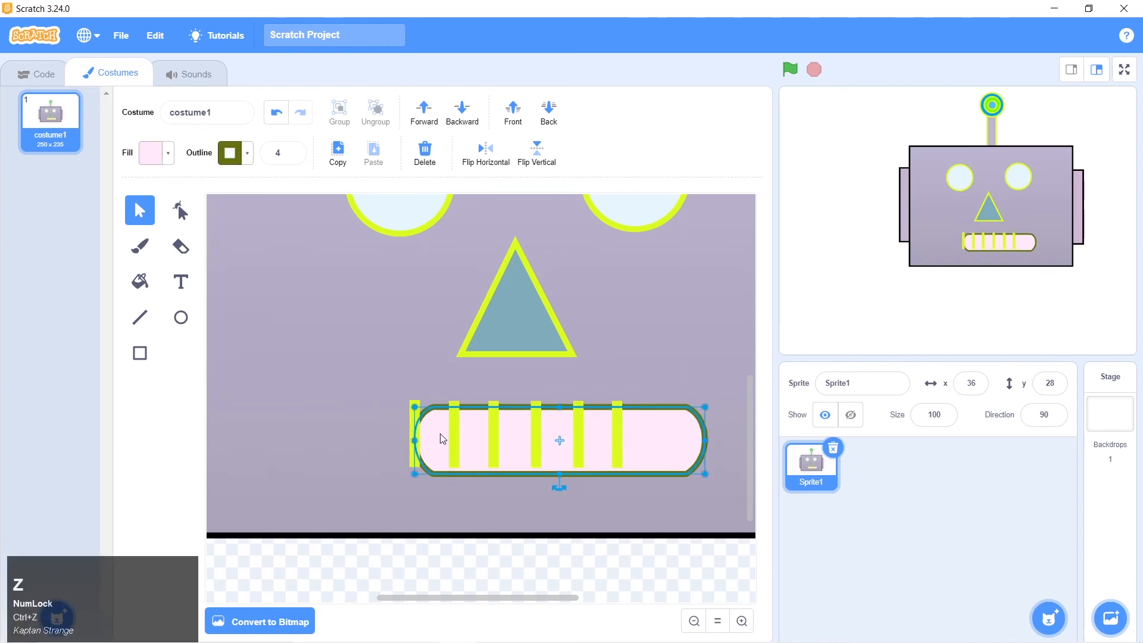
{"action": "left_click", "coordinate": [276, 113]}
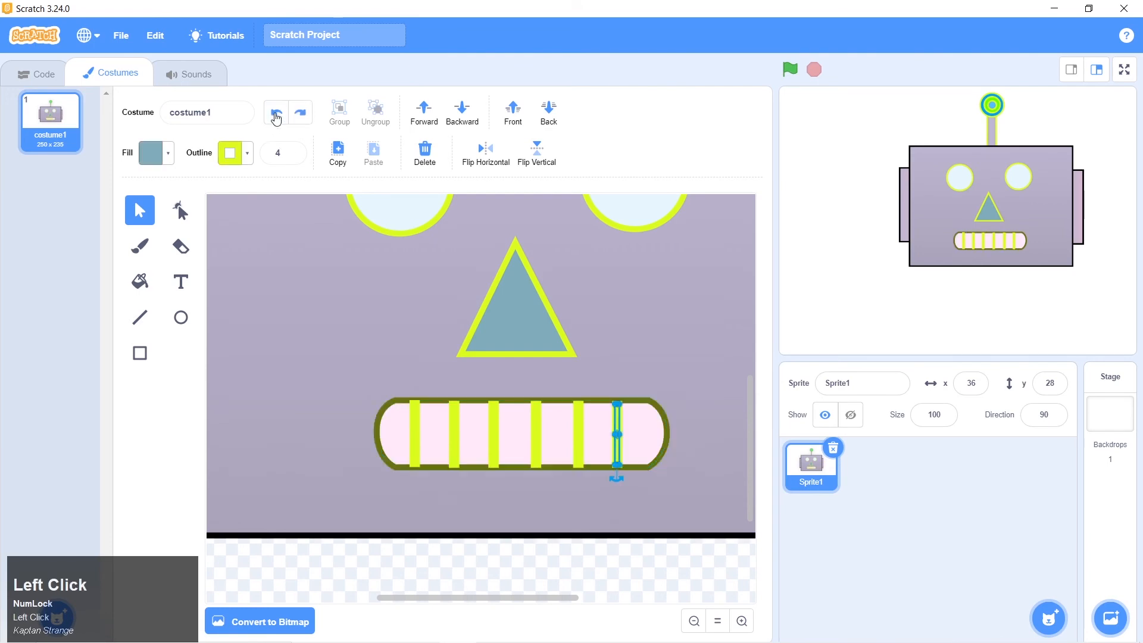
{"action": "left_click", "coordinate": [588, 579]}
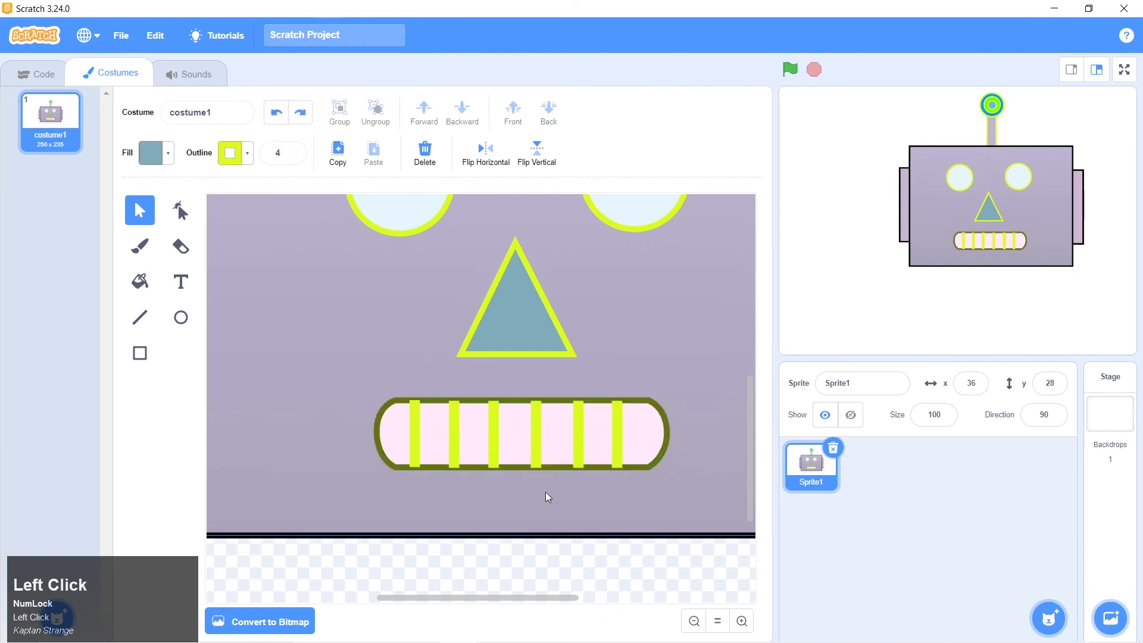
Compare the mouth and its tooth dividers with robot 1.png and check the whole robot face
{"action": "key", "text": "alt+Tab"}
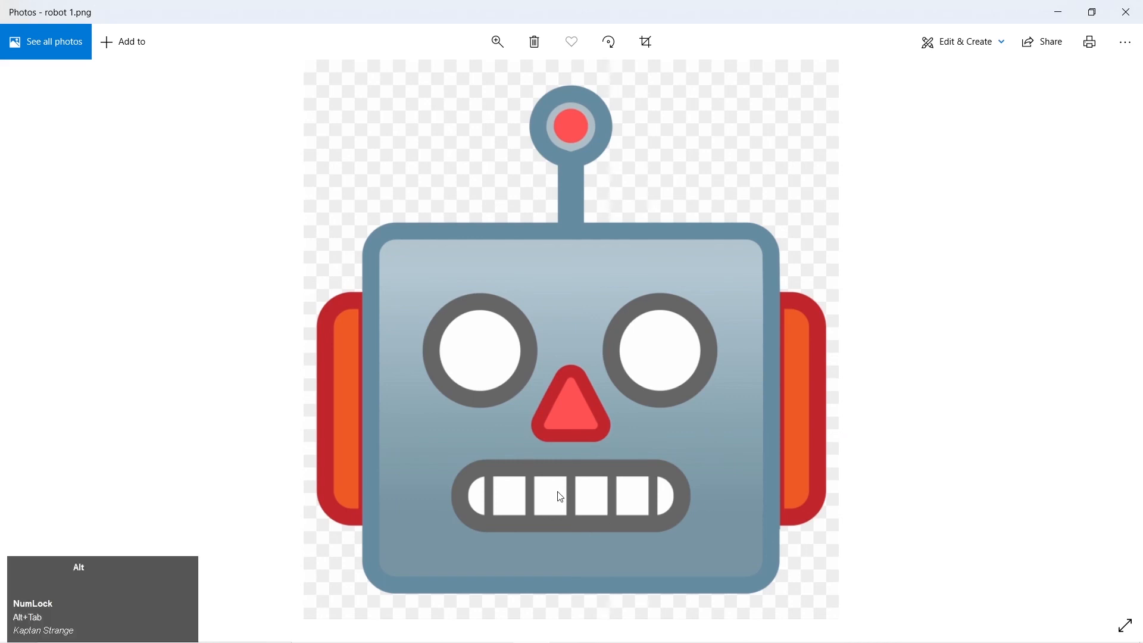
{"action": "key", "text": "alt+Tab"}
{"action": "key", "text": "alt+Tab"}
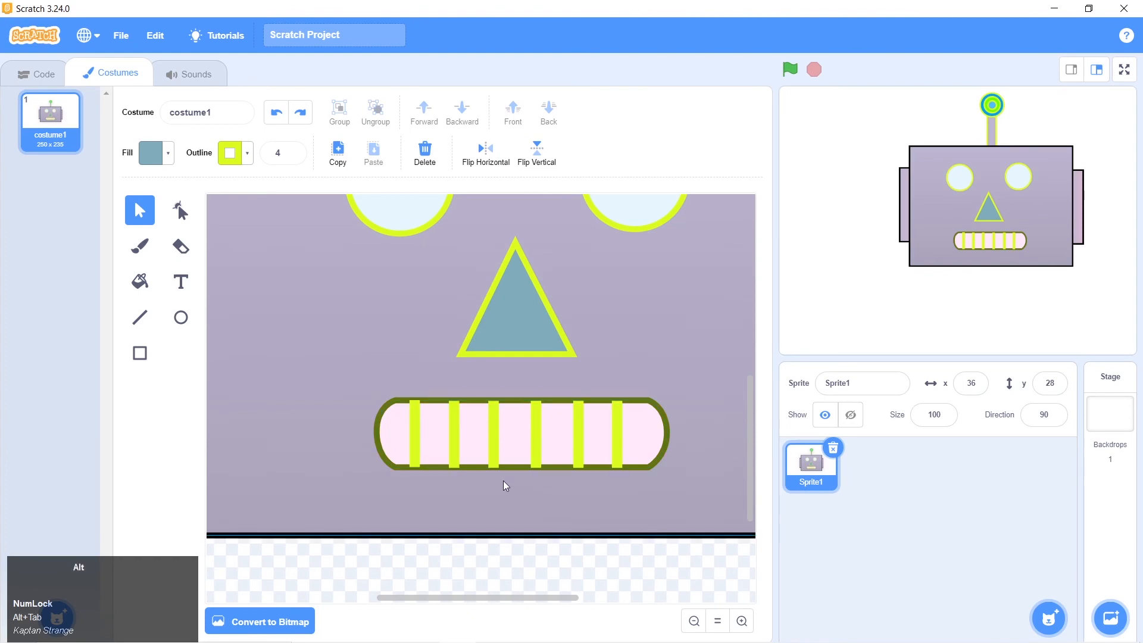
{"action": "scroll", "coordinate": [502, 481], "scroll_direction": "down", "scroll_amount": 2}
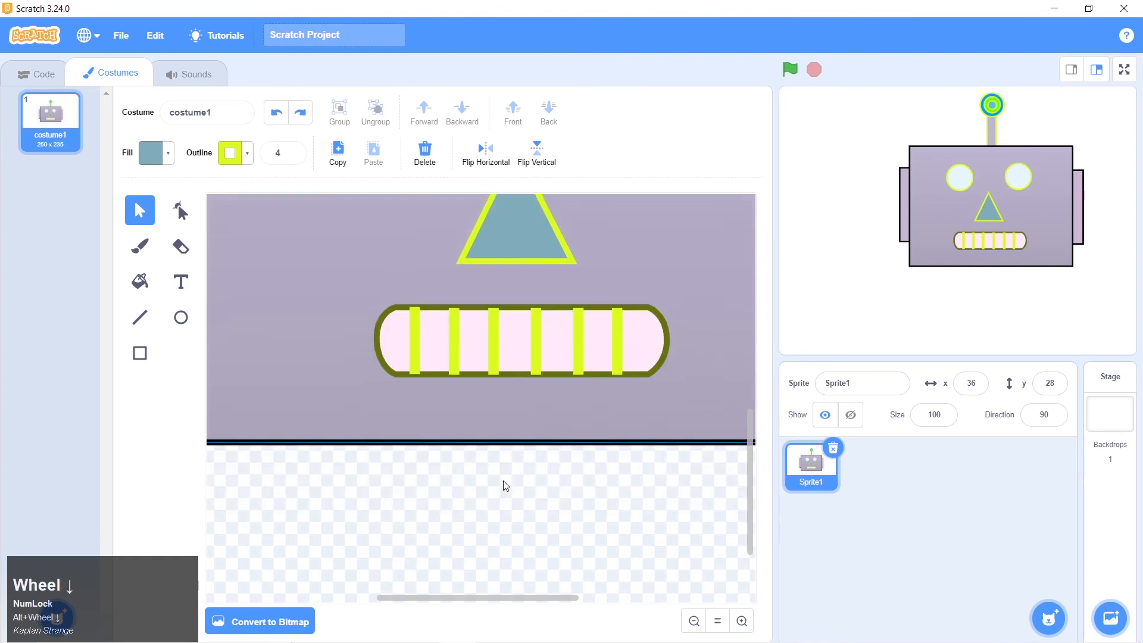
{"action": "left_click", "coordinate": [694, 620]}
{"action": "left_click", "coordinate": [694, 621]}
{"action": "scroll", "coordinate": [621, 527], "scroll_direction": "up", "scroll_amount": 2}
{"action": "scroll", "coordinate": [622, 527], "scroll_direction": "down", "scroll_amount": 1}
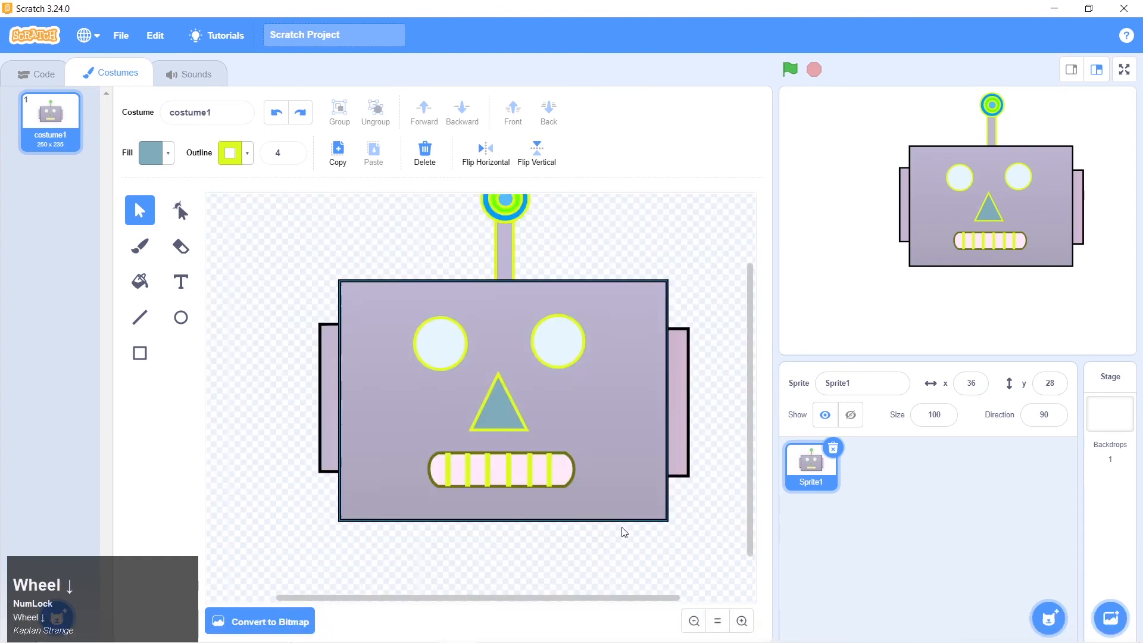
Select all six tooth dividers and sample the mouth's dark olive outline as their fill (color 19, saturation 88, brightness 45)
{"action": "left_click", "coordinate": [448, 470], "text": "shift"}
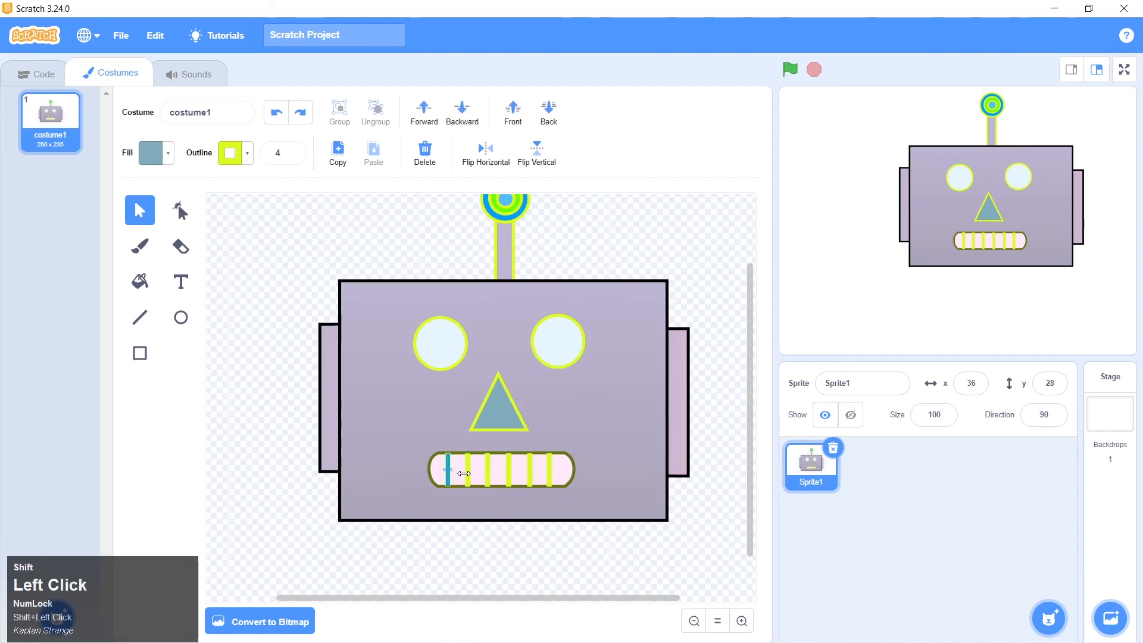
{"action": "left_click", "coordinate": [468, 471], "text": "shift"}
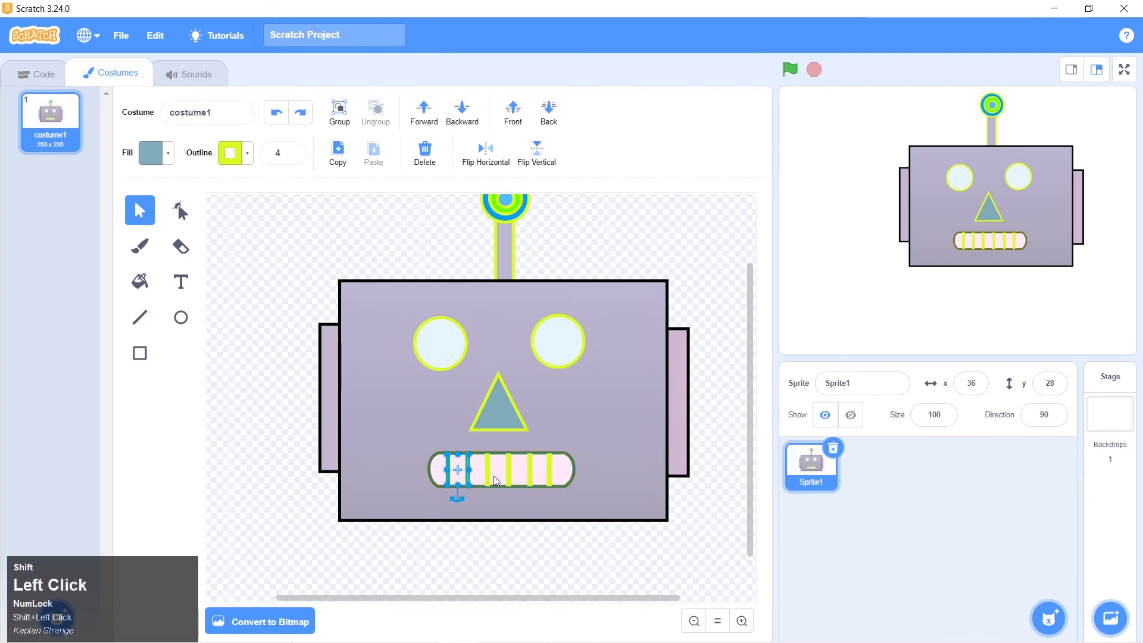
{"action": "left_click", "coordinate": [510, 476], "text": "shift"}
{"action": "left_click", "coordinate": [529, 476], "text": "shift"}
{"action": "left_click", "coordinate": [548, 474], "text": "shift"}
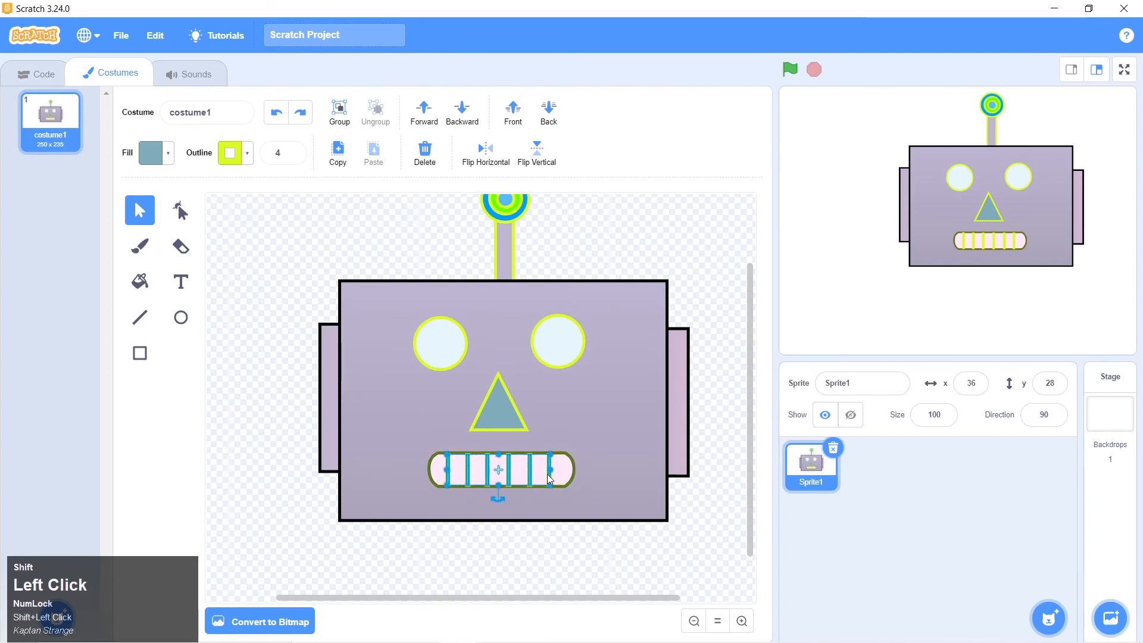
{"action": "left_click", "coordinate": [168, 155]}
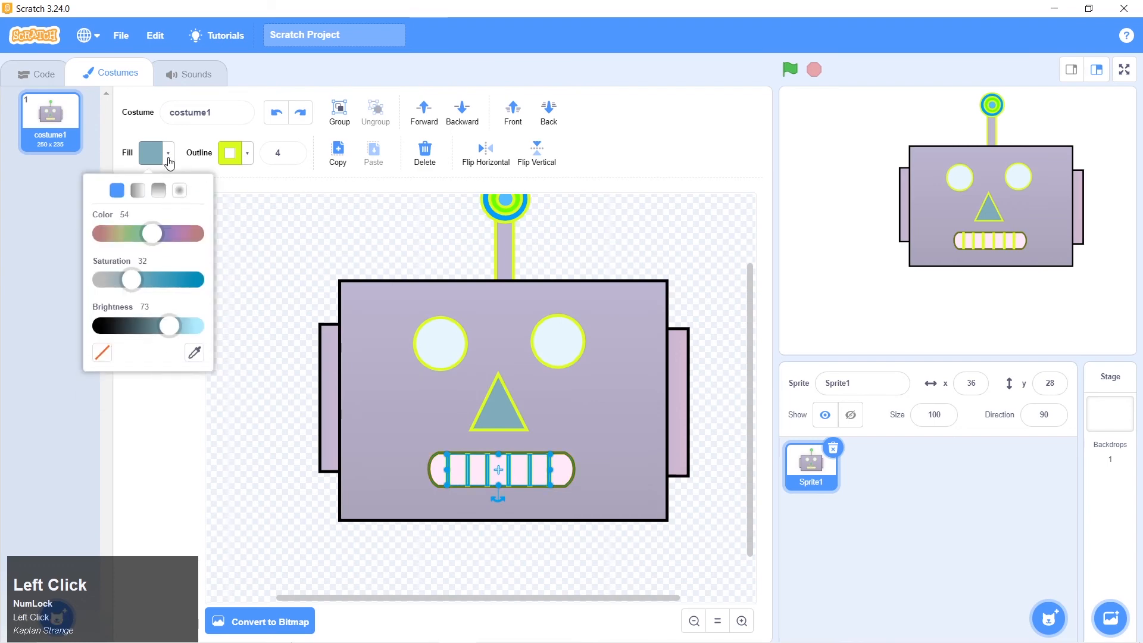
{"action": "left_click", "coordinate": [195, 353]}
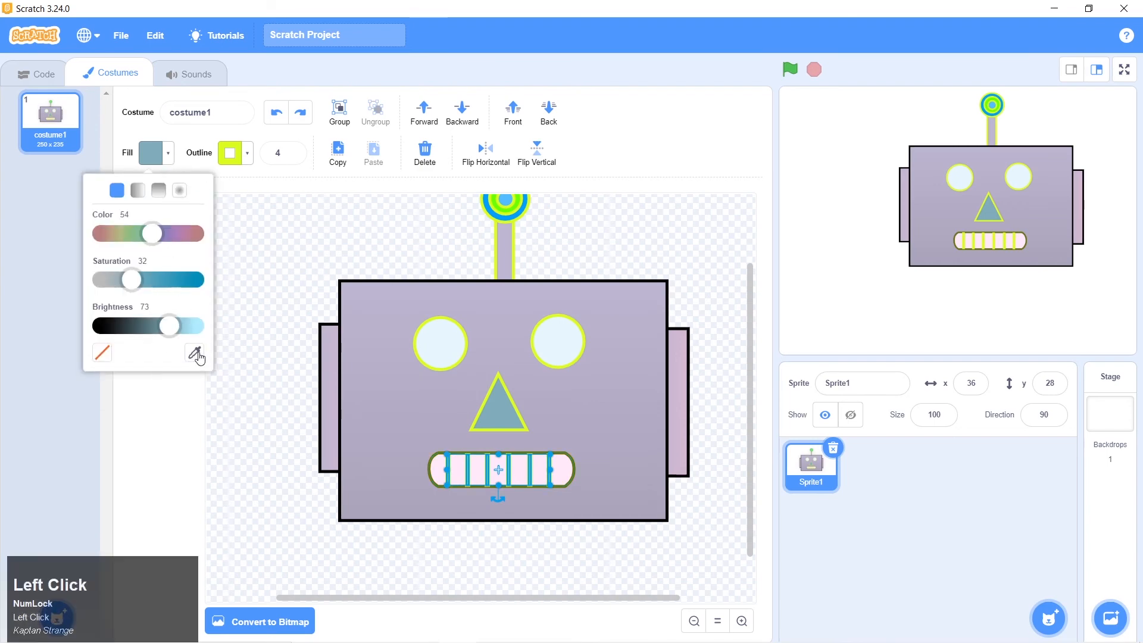
{"action": "left_click", "coordinate": [742, 621]}
{"action": "left_click", "coordinate": [742, 621]}
{"action": "left_click", "coordinate": [742, 621]}
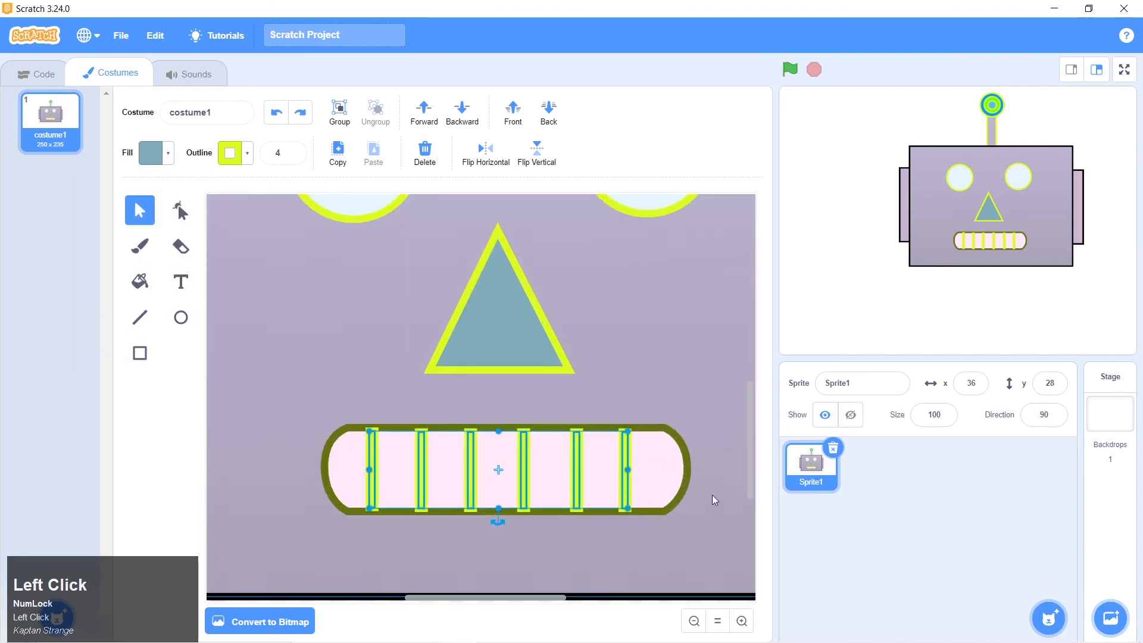
{"action": "left_click", "coordinate": [170, 158]}
{"action": "left_click", "coordinate": [192, 353]}
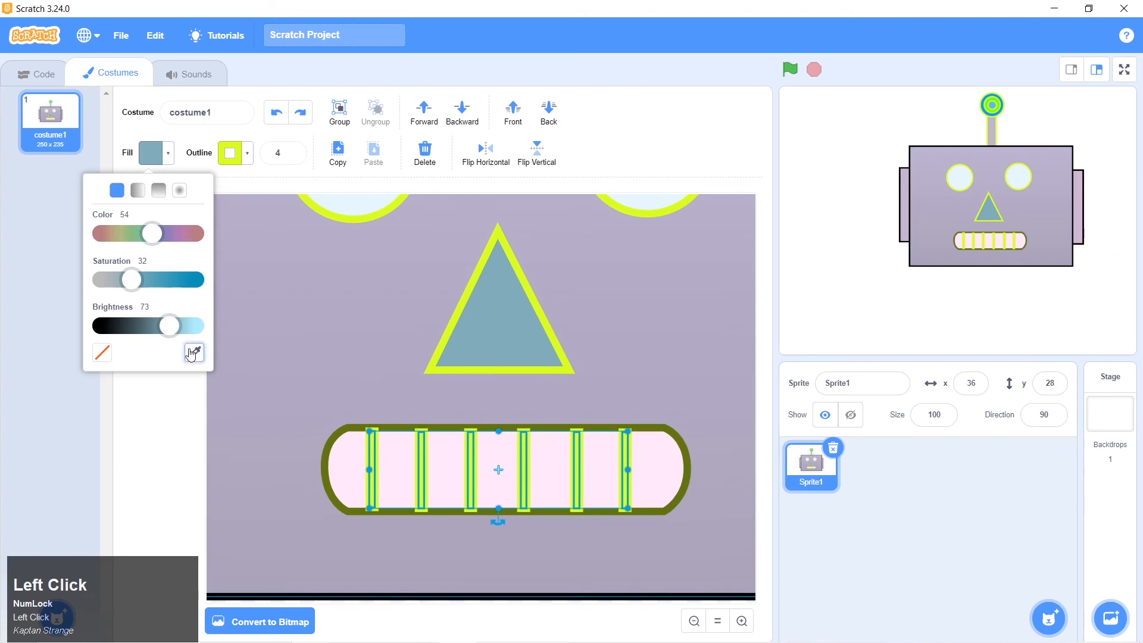
{"action": "left_click", "coordinate": [687, 459]}
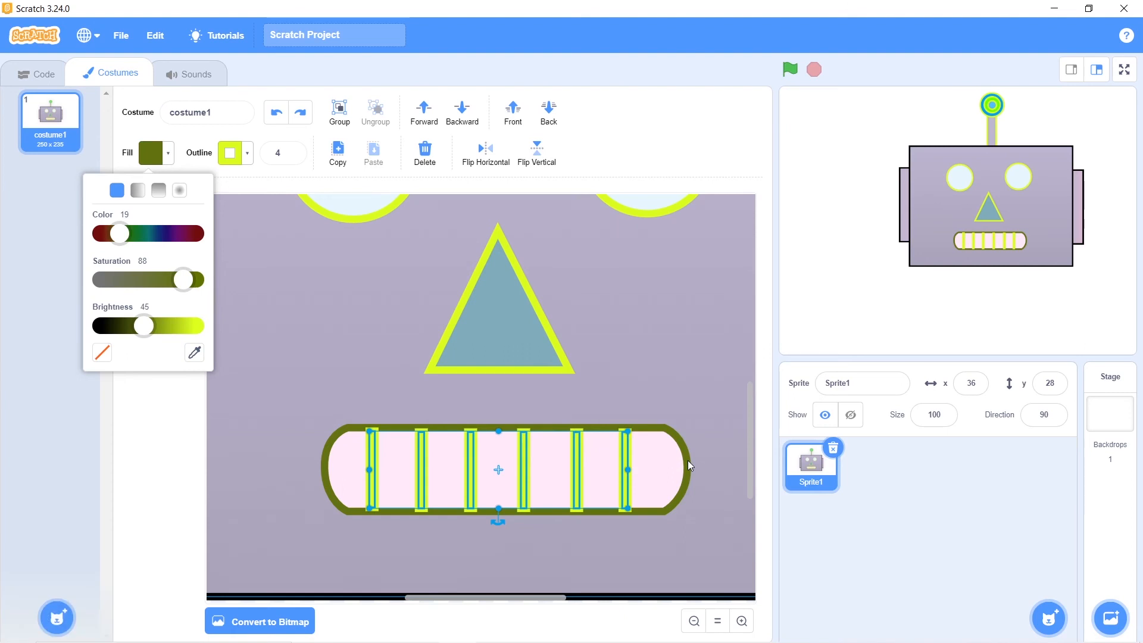
Sample the mouth's dark olive outline as the tooth dividers' outline color too, and deselect the group
{"action": "left_click", "coordinate": [246, 156]}
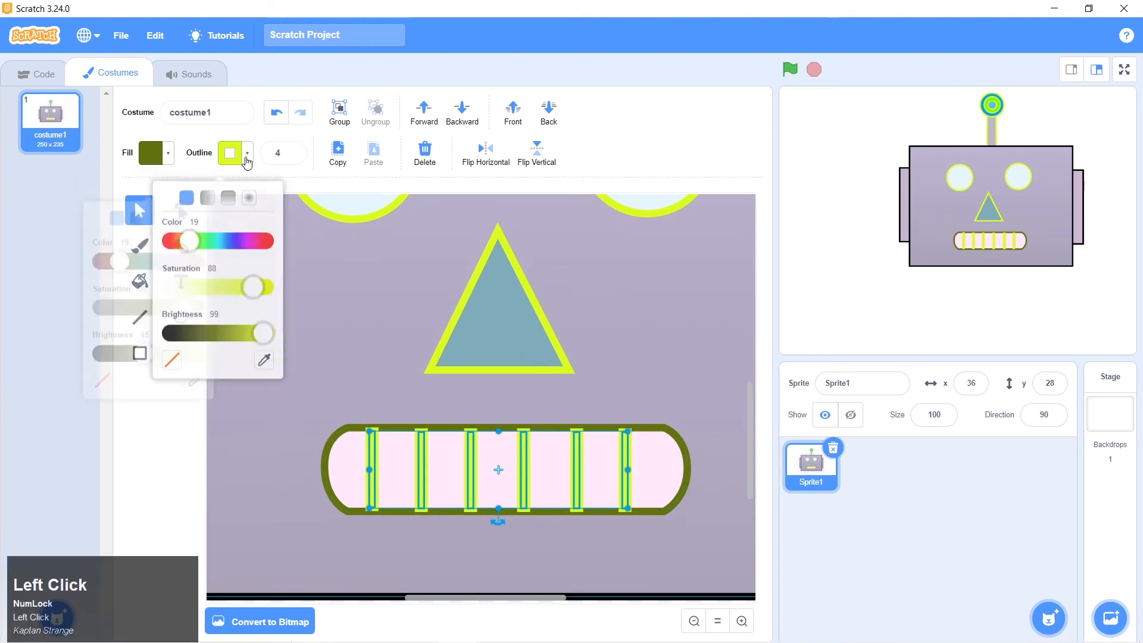
{"action": "left_click", "coordinate": [266, 353]}
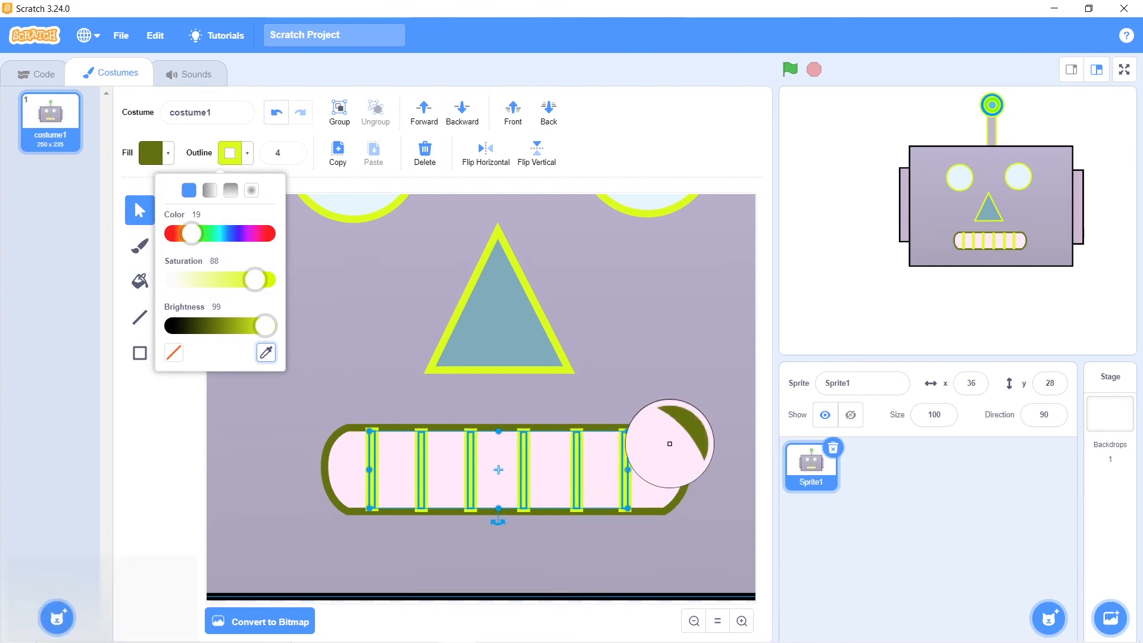
{"action": "left_click", "coordinate": [673, 435]}
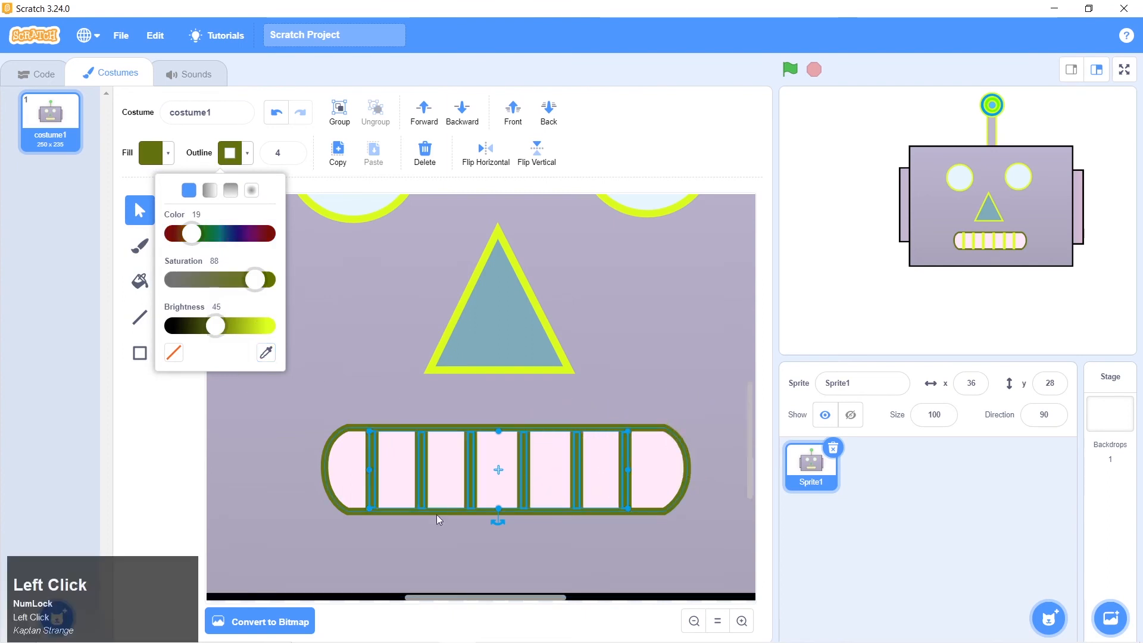
{"action": "left_click", "coordinate": [166, 499]}
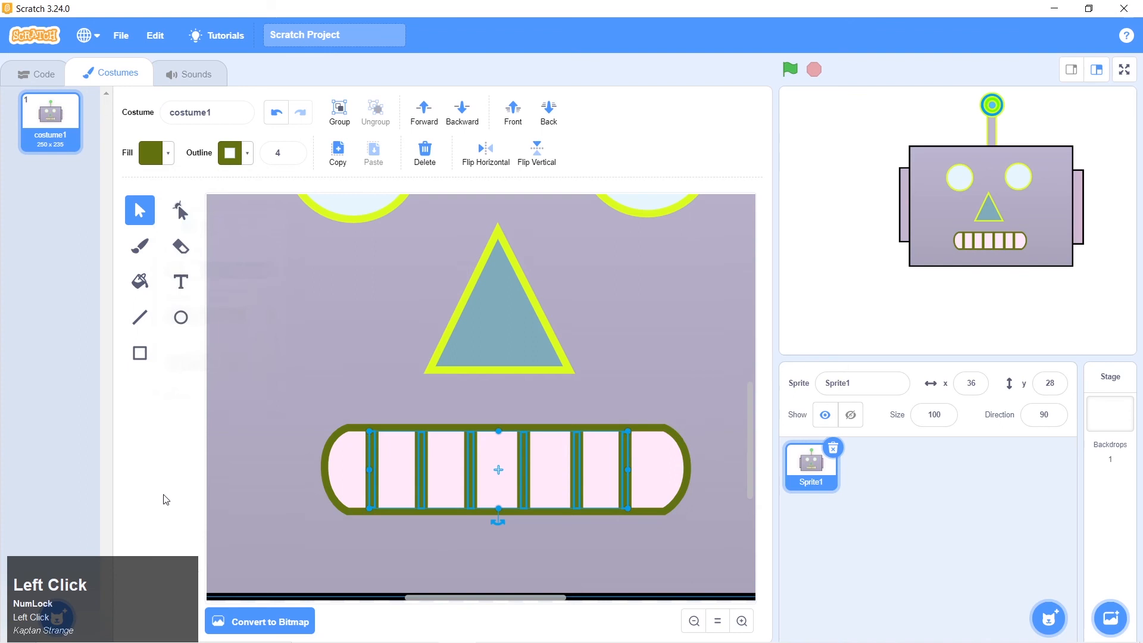
{"action": "left_click", "coordinate": [568, 563]}
{"action": "scroll", "coordinate": [452, 462], "scroll_direction": "down", "scroll_amount": 2}
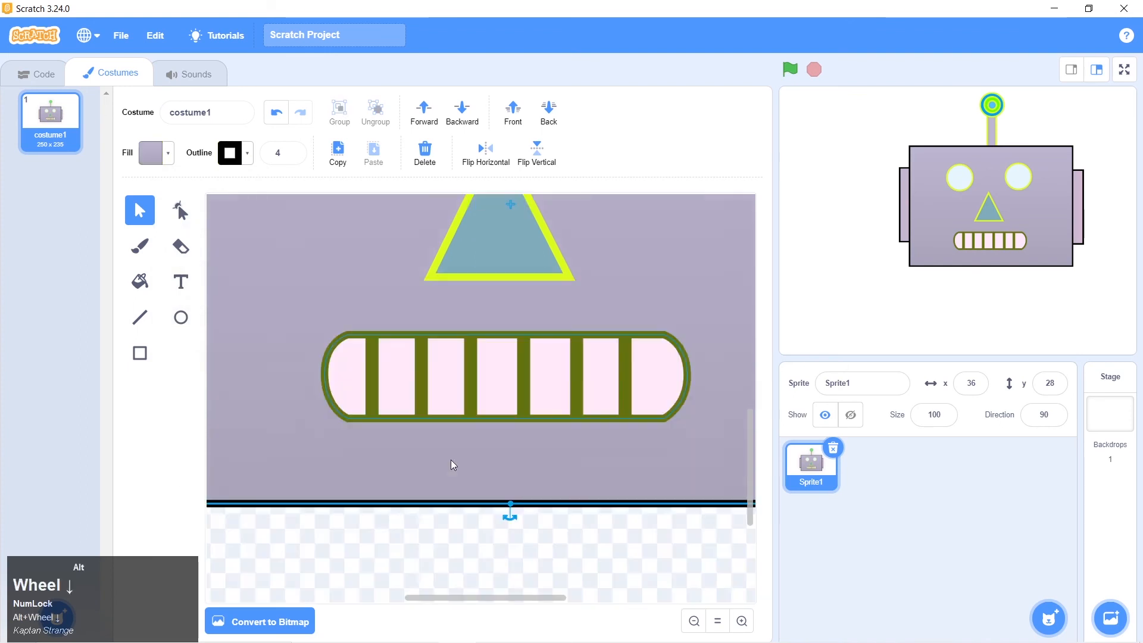
{"action": "left_click", "coordinate": [471, 390]}
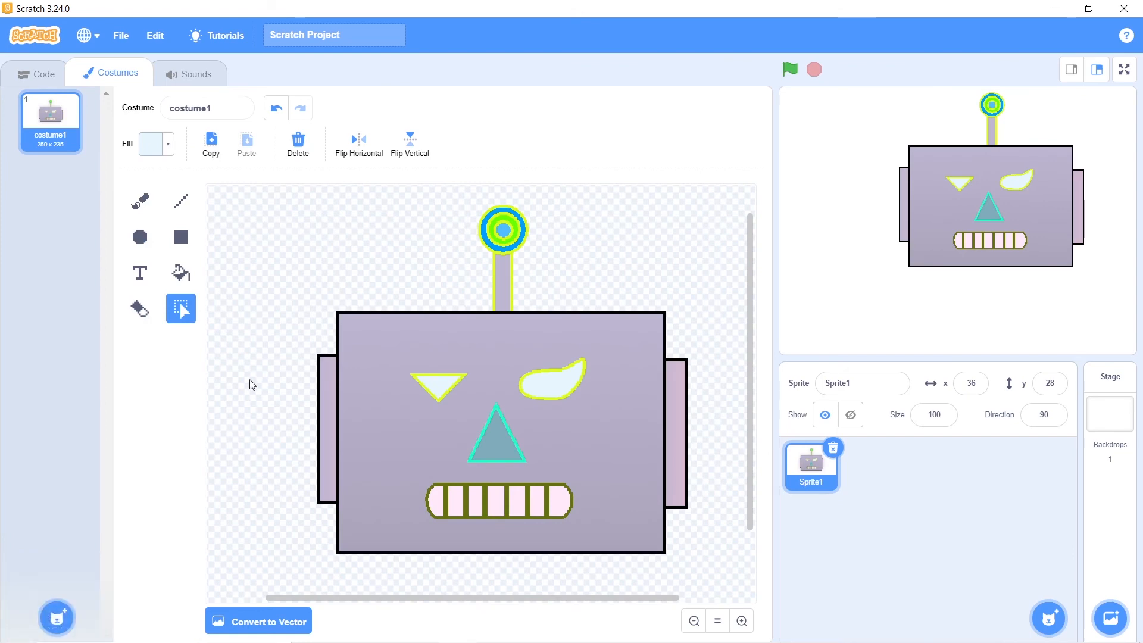
Start exporting the robot sprite and browse to the Class 2 - Paint your sprite folder inside Scratch Classes
{"action": "left_click", "coordinate": [40, 78]}
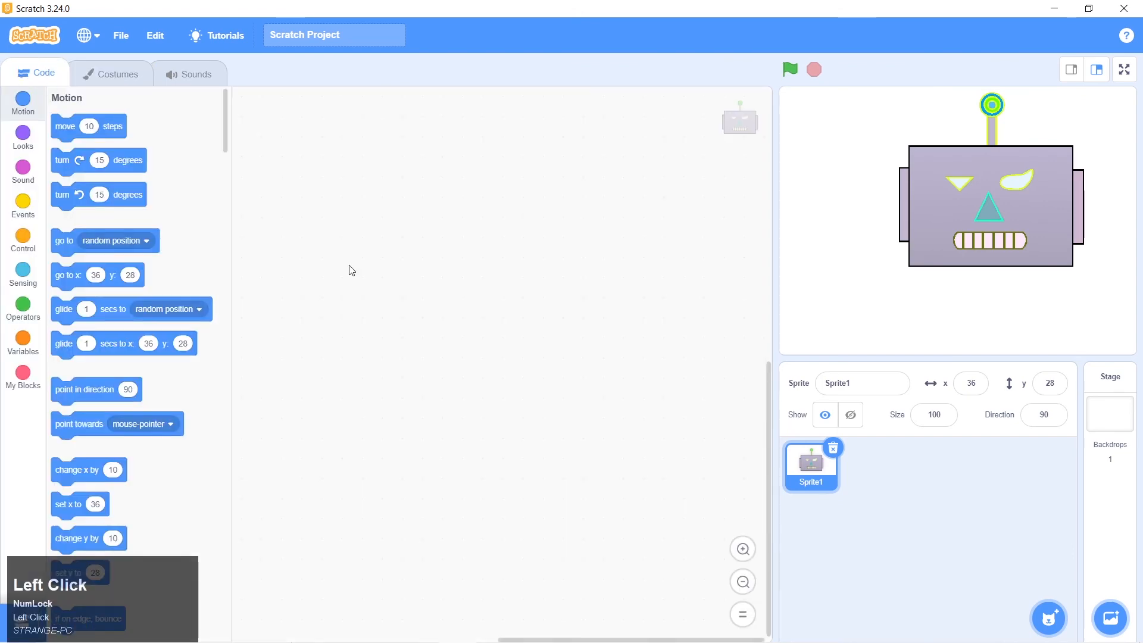
{"action": "left_click", "coordinate": [807, 476]}
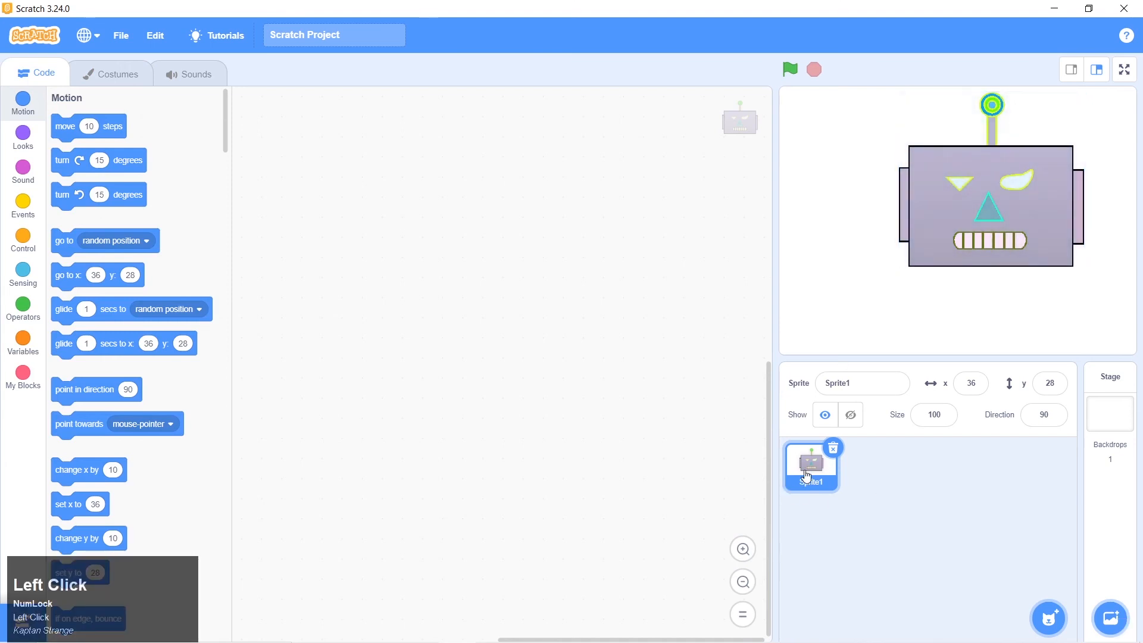
{"action": "right_click", "coordinate": [815, 473]}
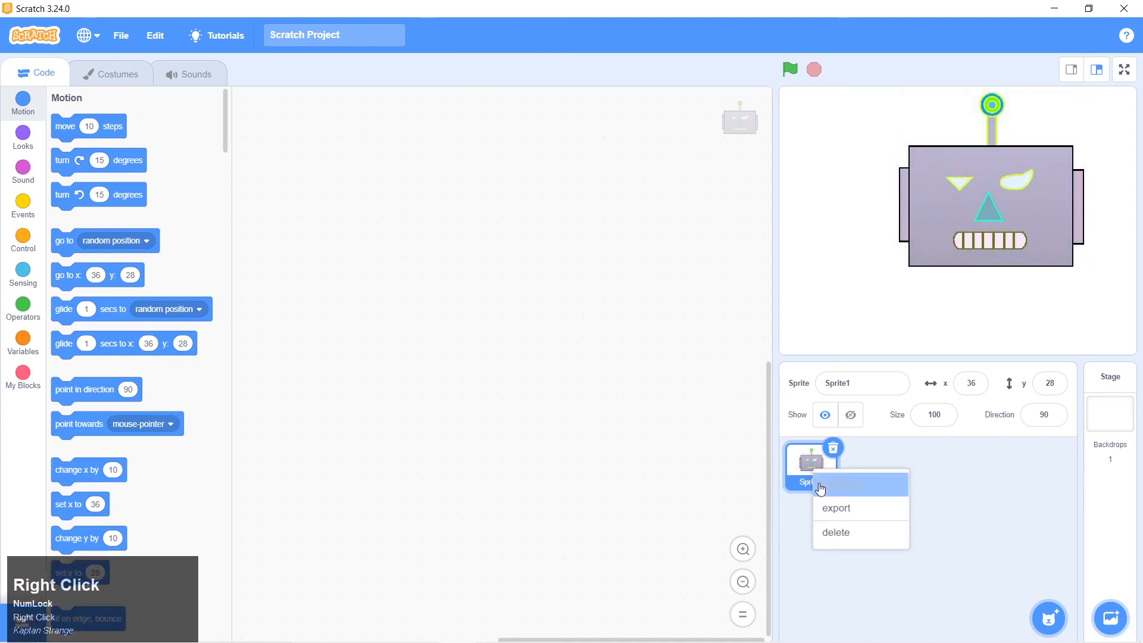
{"action": "left_click", "coordinate": [828, 503]}
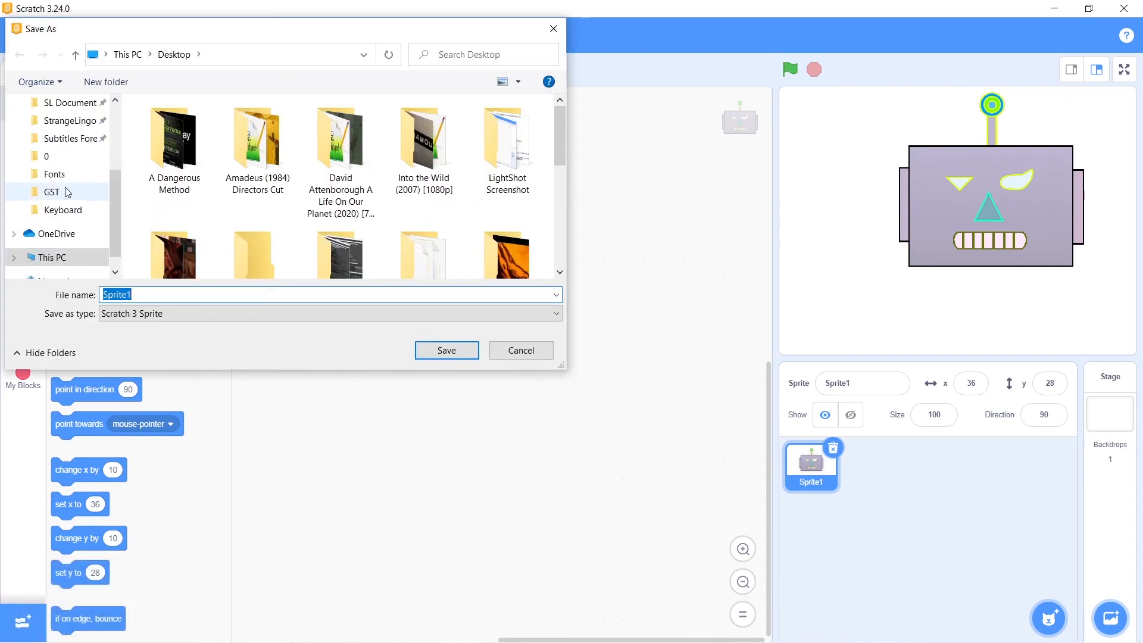
{"action": "scroll", "coordinate": [67, 193], "scroll_direction": "up", "scroll_amount": 1}
{"action": "scroll", "coordinate": [67, 192], "scroll_direction": "up", "scroll_amount": 4}
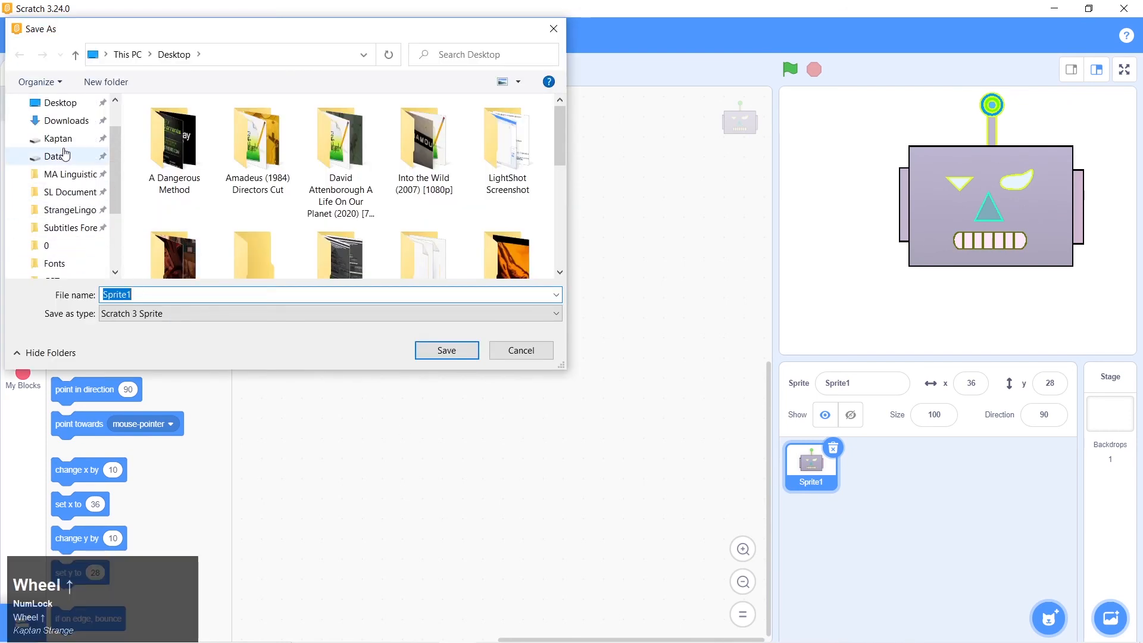
{"action": "left_click", "coordinate": [59, 139]}
{"action": "scroll", "coordinate": [286, 197], "scroll_direction": "down", "scroll_amount": 1}
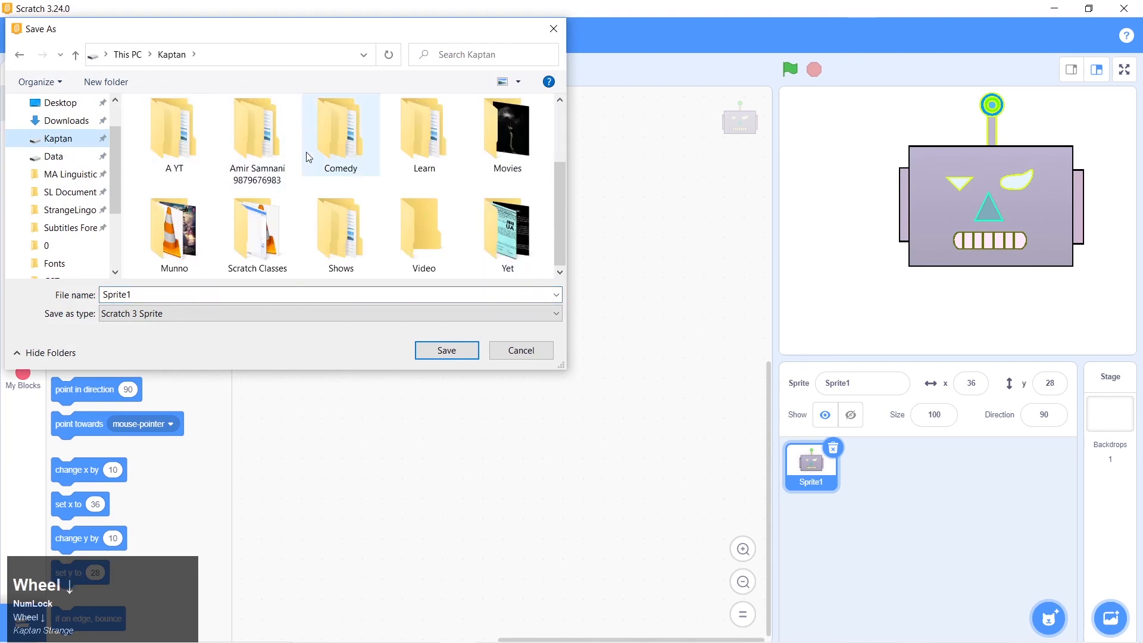
{"action": "double_click", "coordinate": [302, 244]}
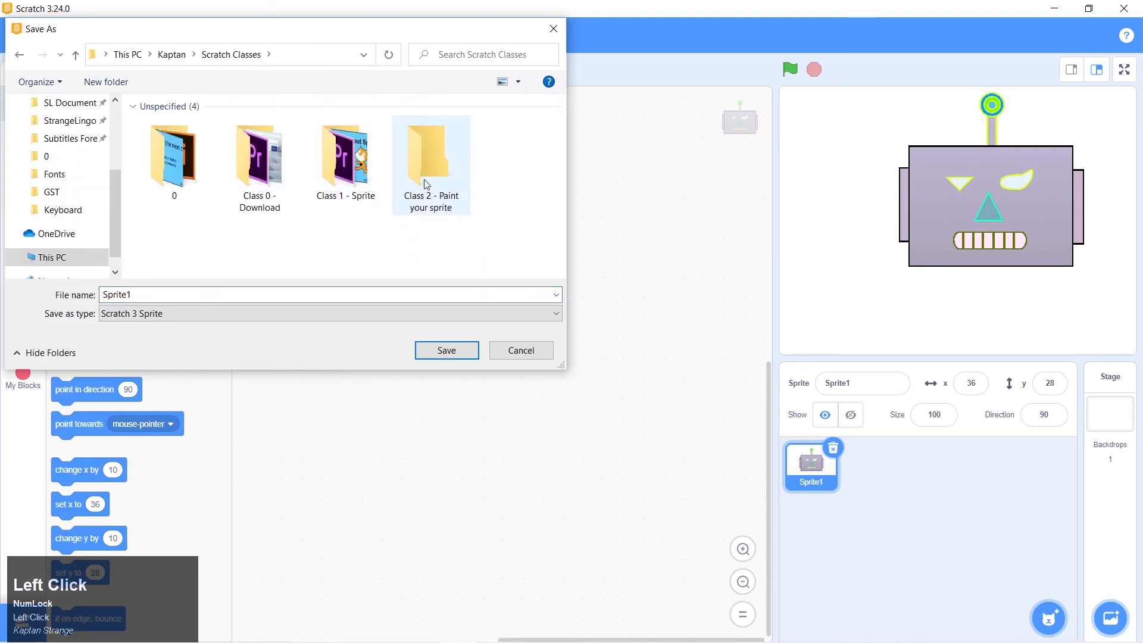
{"action": "double_click", "coordinate": [428, 184]}
Name the exported sprite file Robot and save it as a Scratch 3 Sprite
{"action": "left_click", "coordinate": [214, 291]}
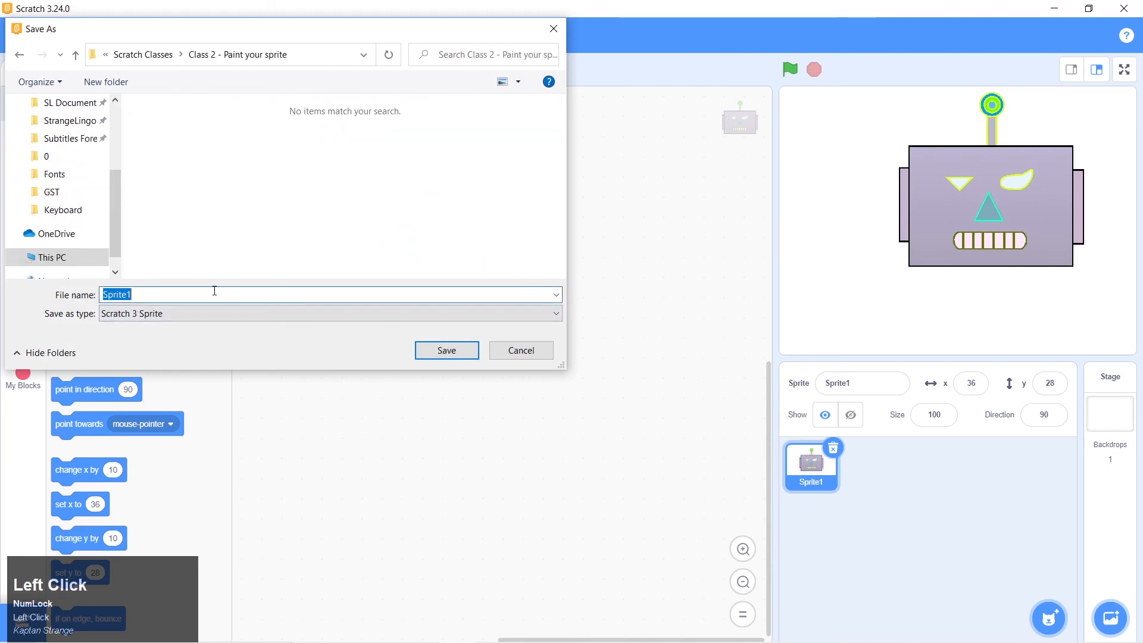
{"action": "type", "text": "Robot"}
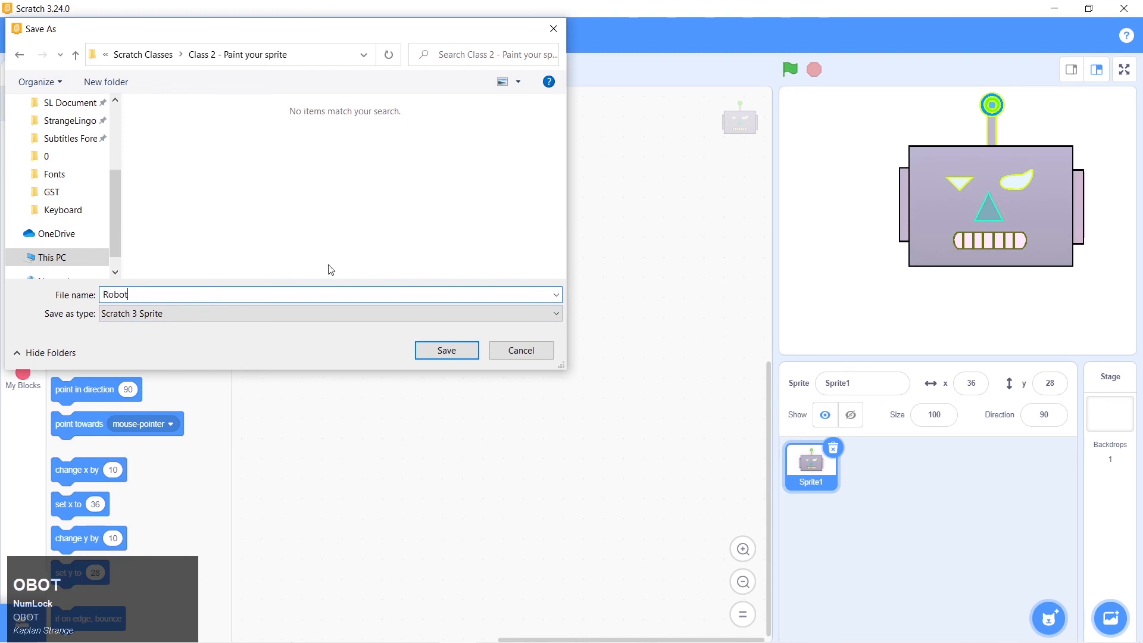
{"action": "left_click", "coordinate": [433, 349]}
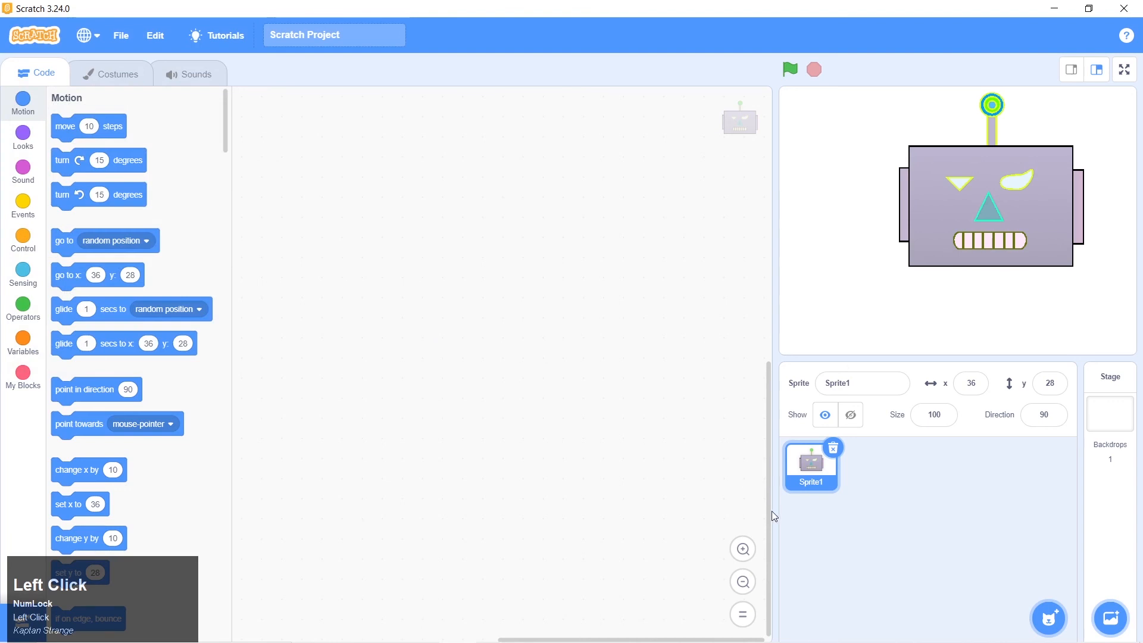
Delete the robot sprite from the project and upload Robot.sprite3 from the Class 2 - Paint your sprite folder
{"action": "left_click", "coordinate": [834, 450]}
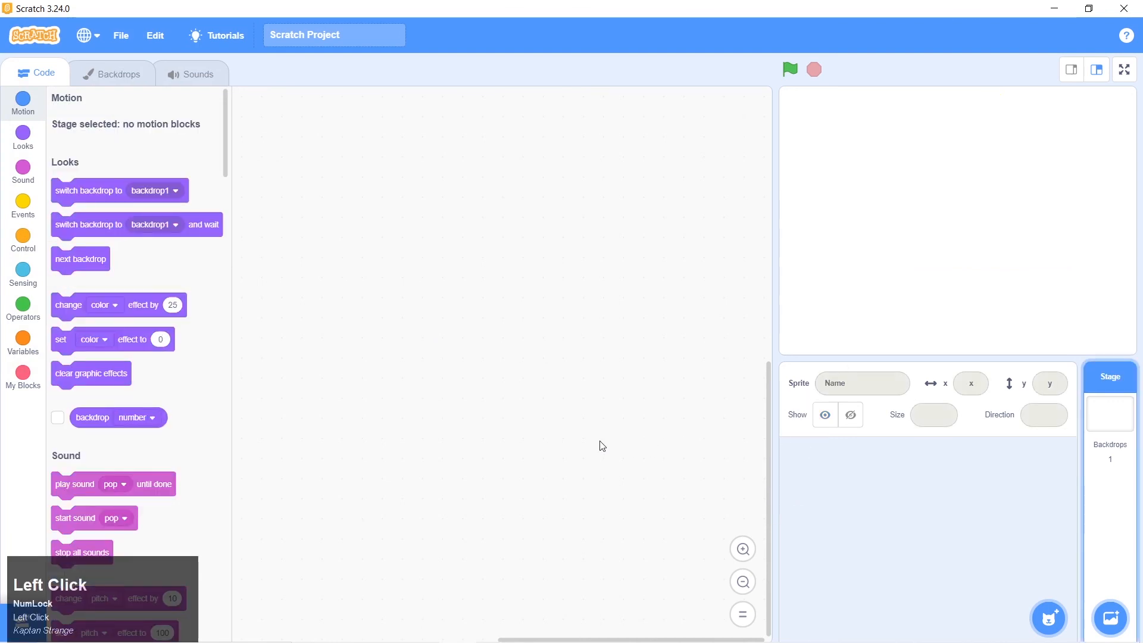
{"action": "mouse_move", "coordinate": [1058, 625]}
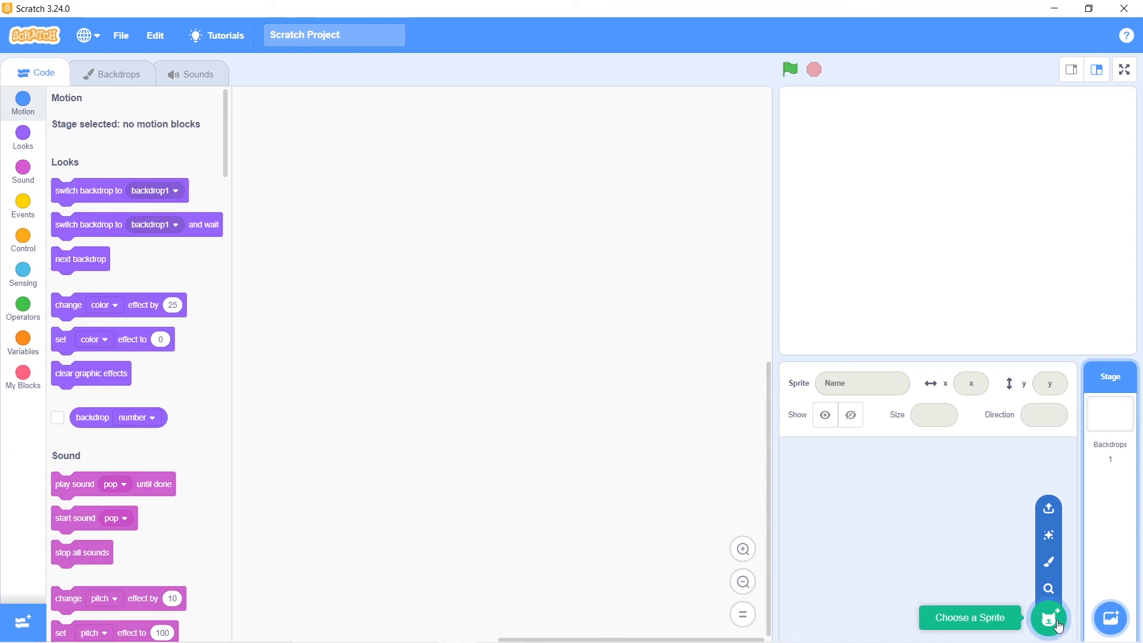
{"action": "left_click", "coordinate": [1048, 516]}
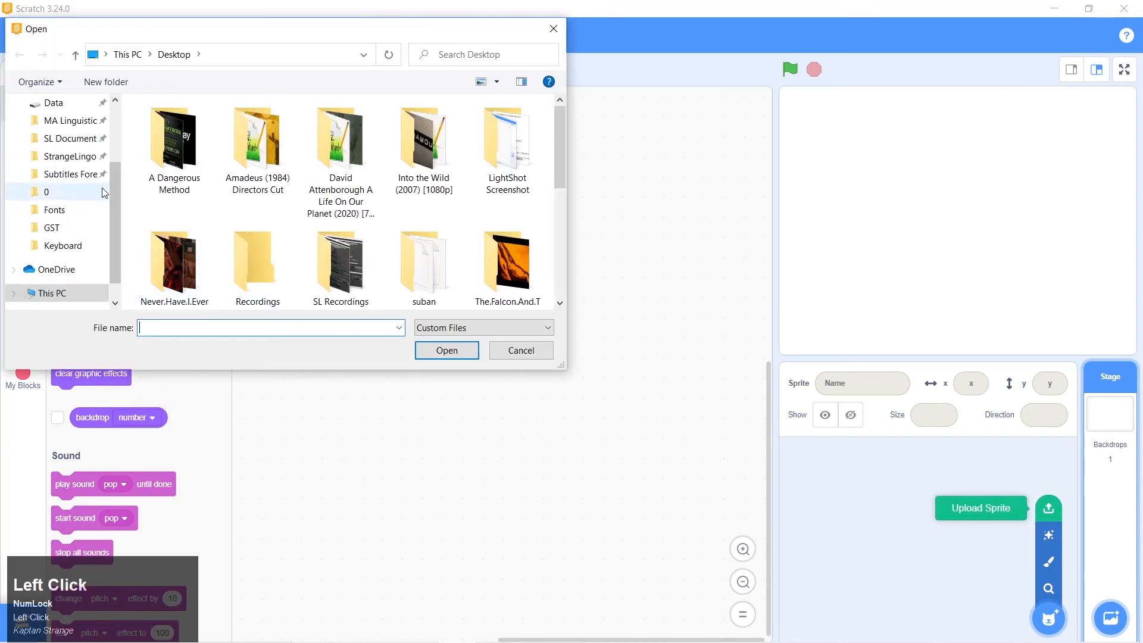
{"action": "scroll", "coordinate": [91, 179], "scroll_direction": "up", "scroll_amount": 1}
{"action": "scroll", "coordinate": [91, 179], "scroll_direction": "up", "scroll_amount": 1}
{"action": "left_click", "coordinate": [66, 139]}
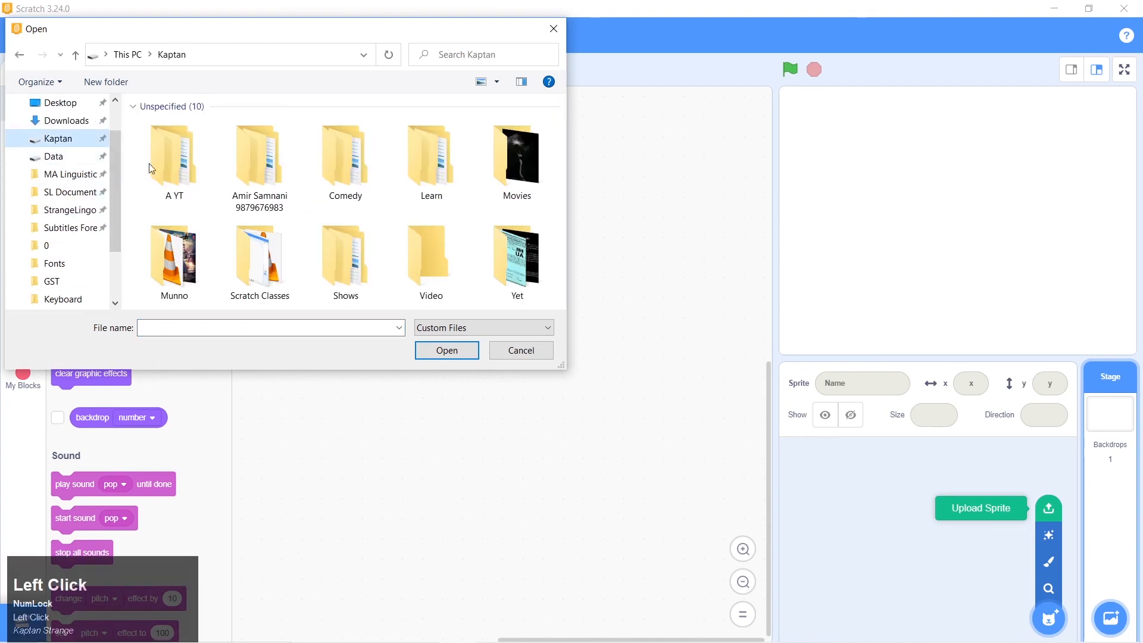
{"action": "scroll", "coordinate": [271, 203], "scroll_direction": "down", "scroll_amount": 1}
{"action": "double_click", "coordinate": [266, 277]}
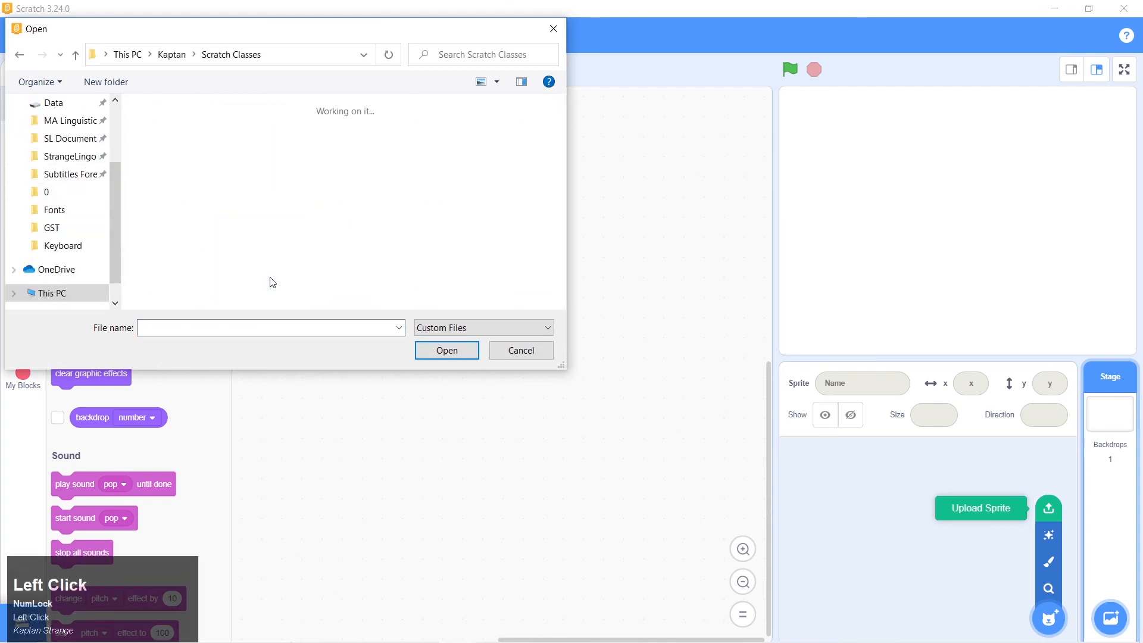
{"action": "double_click", "coordinate": [437, 193]}
{"action": "left_click", "coordinate": [189, 182]}
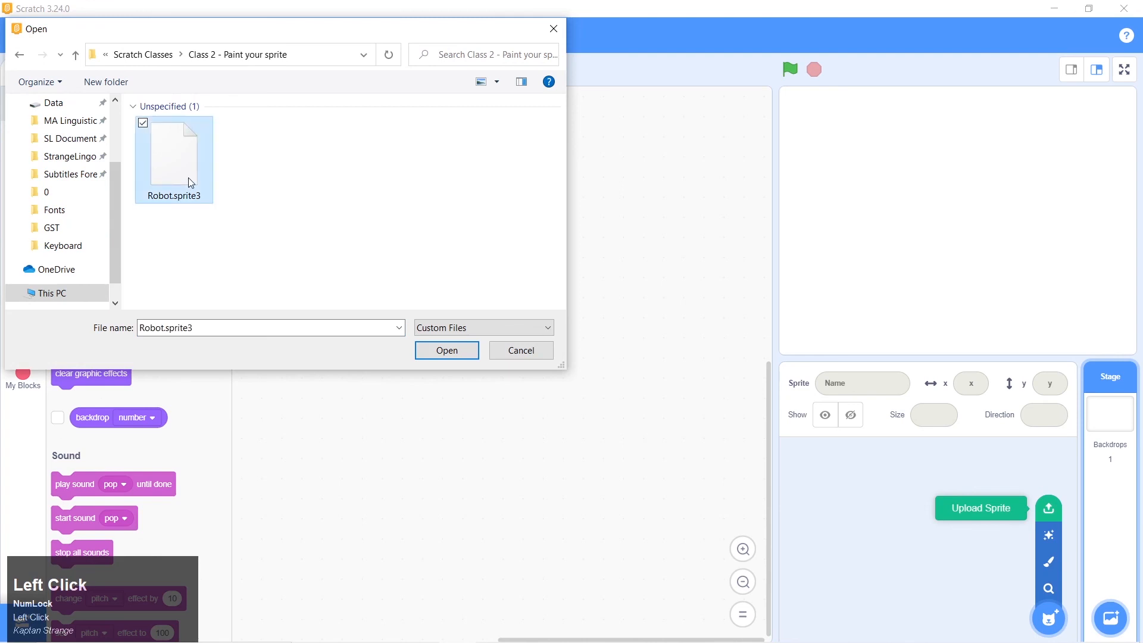
{"action": "left_click", "coordinate": [456, 349]}
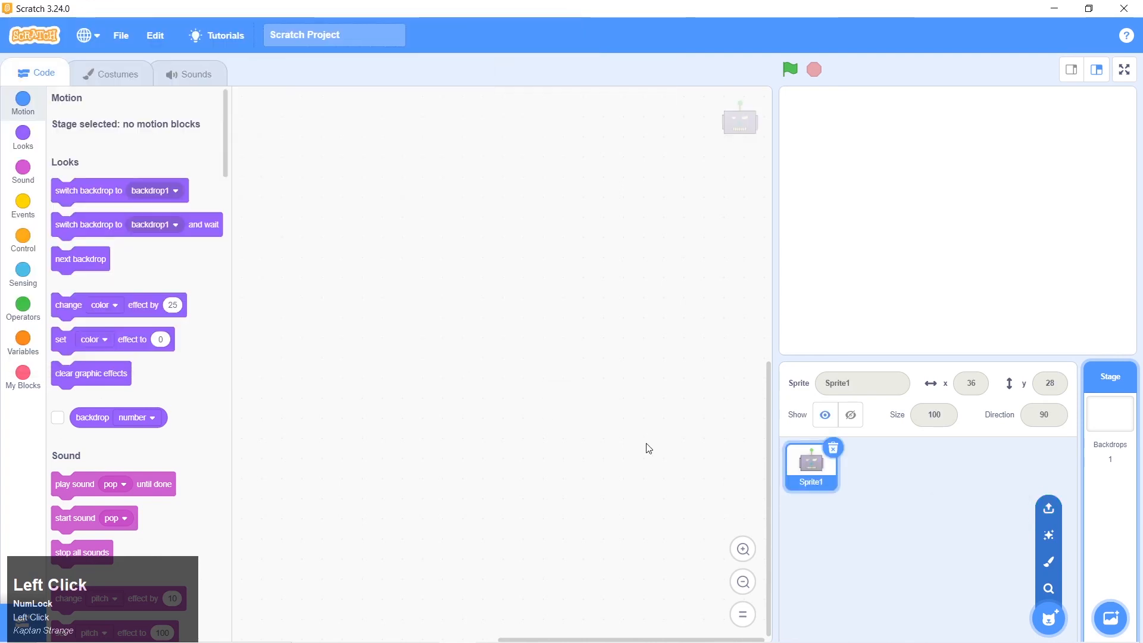